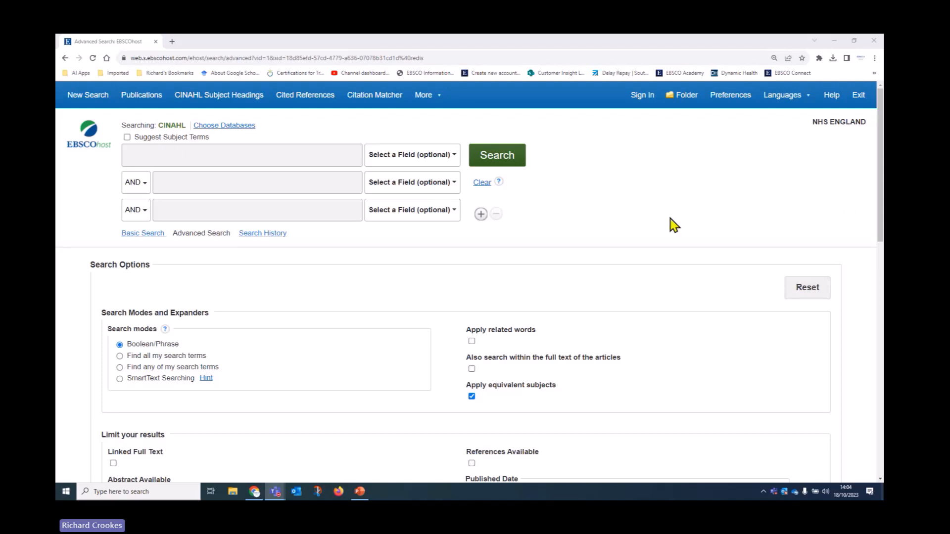
Step: Enter GORD OR GERD OR gastroesophageal reflux in the first Advanced Search box, fixing typos
{"action": "left_click", "coordinate": [157, 155]}
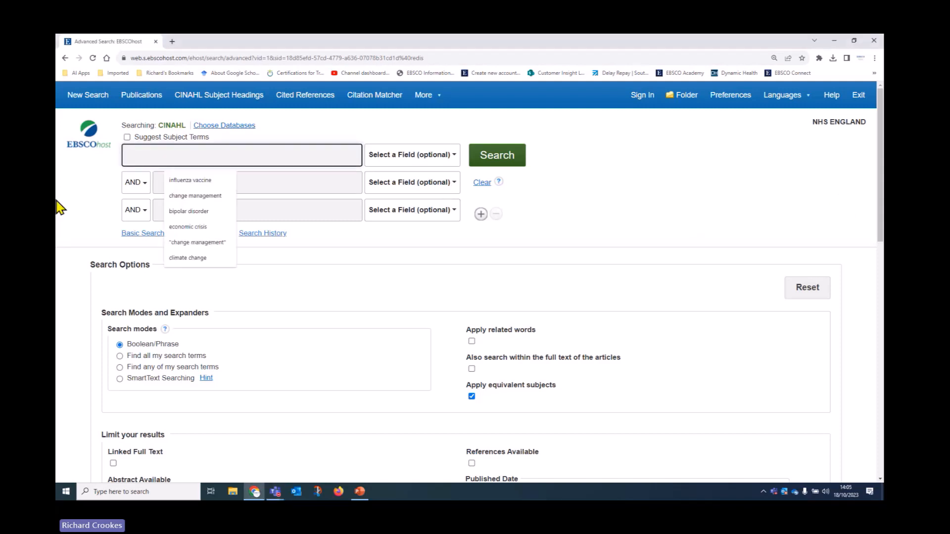
{"action": "type", "text": "GO"}
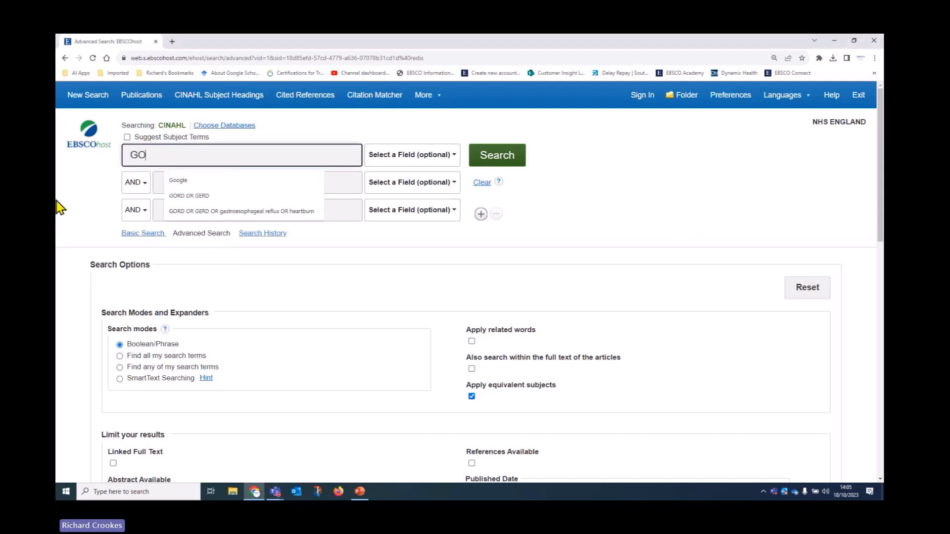
{"action": "type", "text": "RD OR g"}
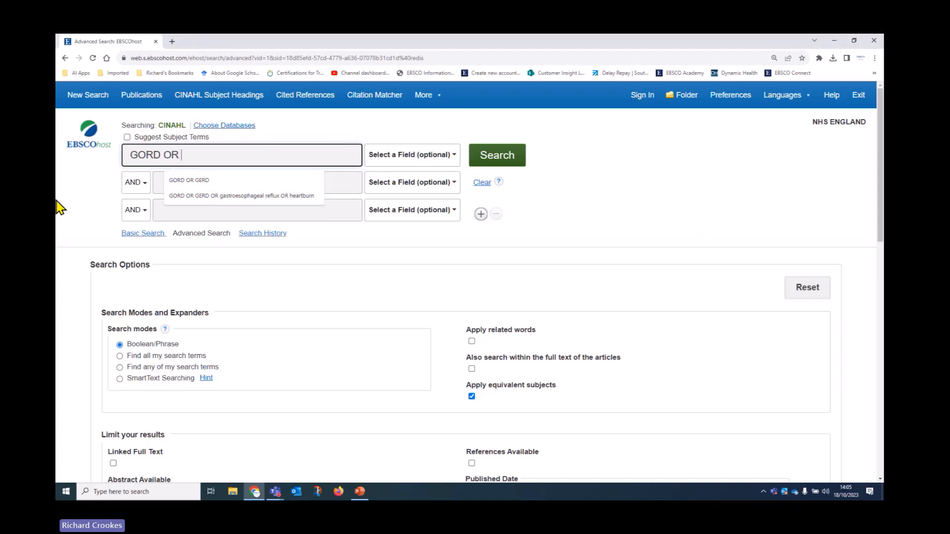
{"action": "key", "text": "BackSpace"}
{"action": "type", "text": "GERD or"}
{"action": "key", "text": "BackSpace"}
{"action": "key", "text": "BackSpace"}
{"action": "type", "text": "OR G"}
{"action": "key", "text": "BackSpace"}
{"action": "type", "text": "gastroes"}
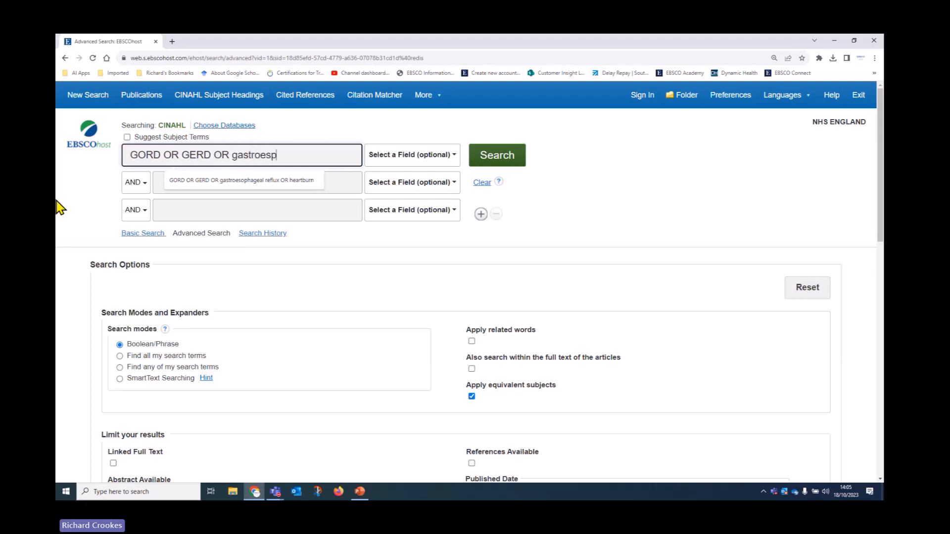
{"action": "type", "text": "ophageal reflux"}
Step: Open EBSCOhost Help full-screen and go to CINAHL's Searchable Fields section on default search fields
{"action": "left_click", "coordinate": [832, 98]}
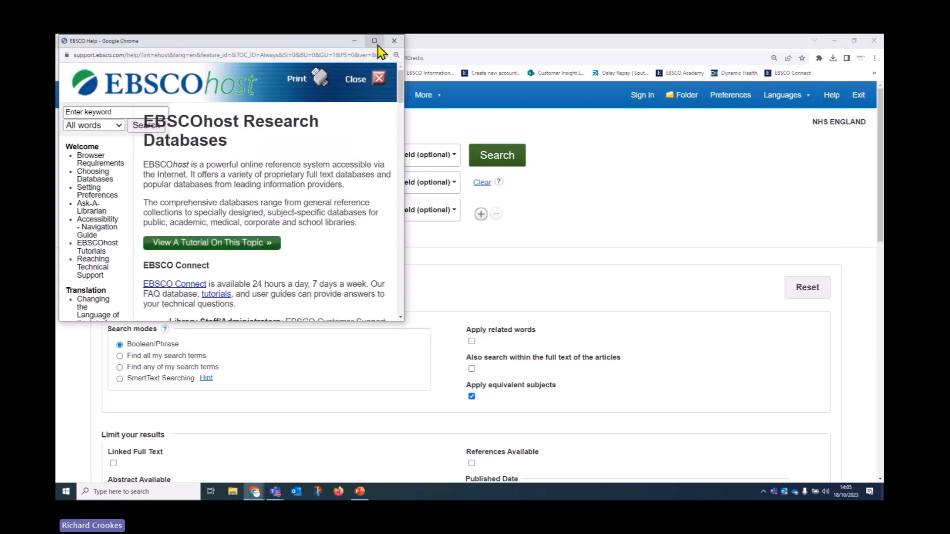
{"action": "left_click", "coordinate": [375, 41]}
{"action": "scroll", "coordinate": [142, 371], "scroll_direction": "down", "scroll_amount": 15}
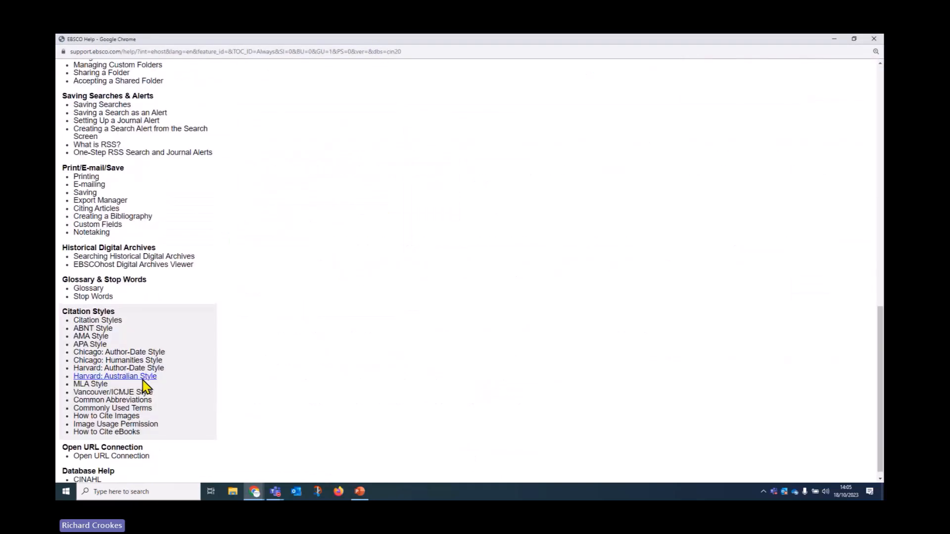
{"action": "scroll", "coordinate": [144, 386], "scroll_direction": "down", "scroll_amount": 1}
{"action": "left_click", "coordinate": [93, 474]}
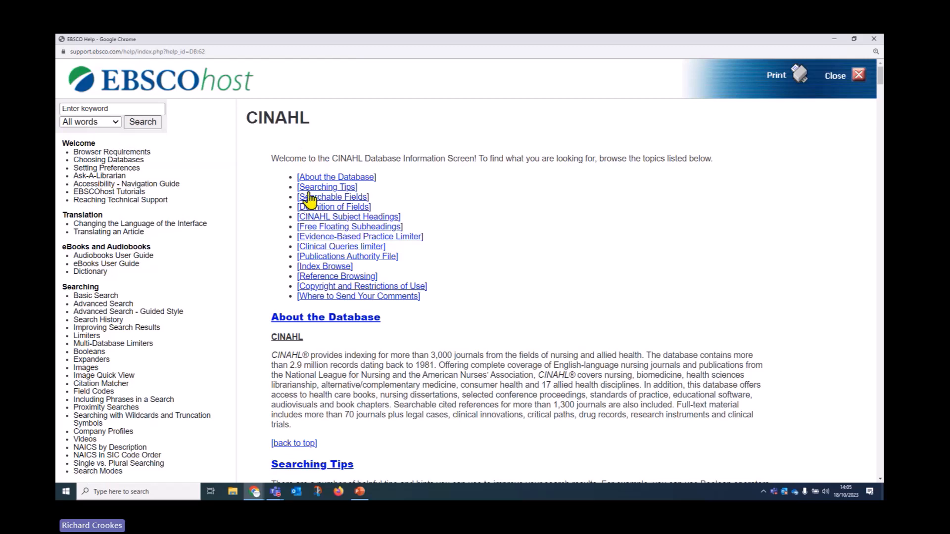
{"action": "left_click", "coordinate": [347, 197]}
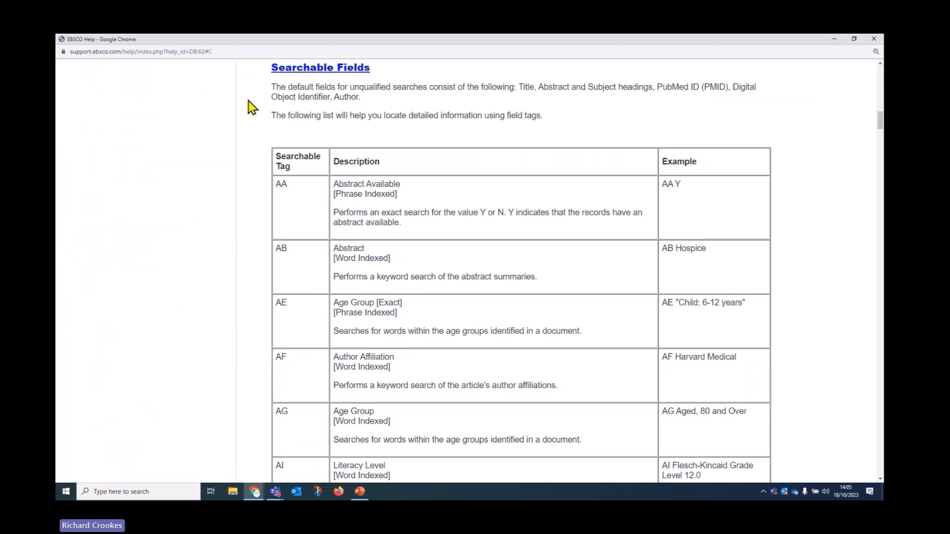
{"action": "left_click_drag", "start_coordinate": [273, 87], "coordinate": [368, 102]}
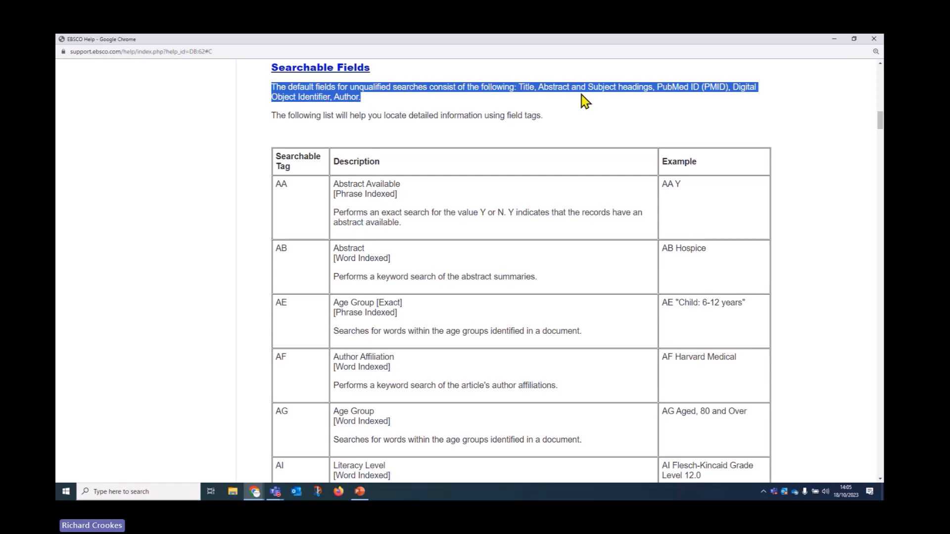
{"action": "left_click", "coordinate": [543, 89]}
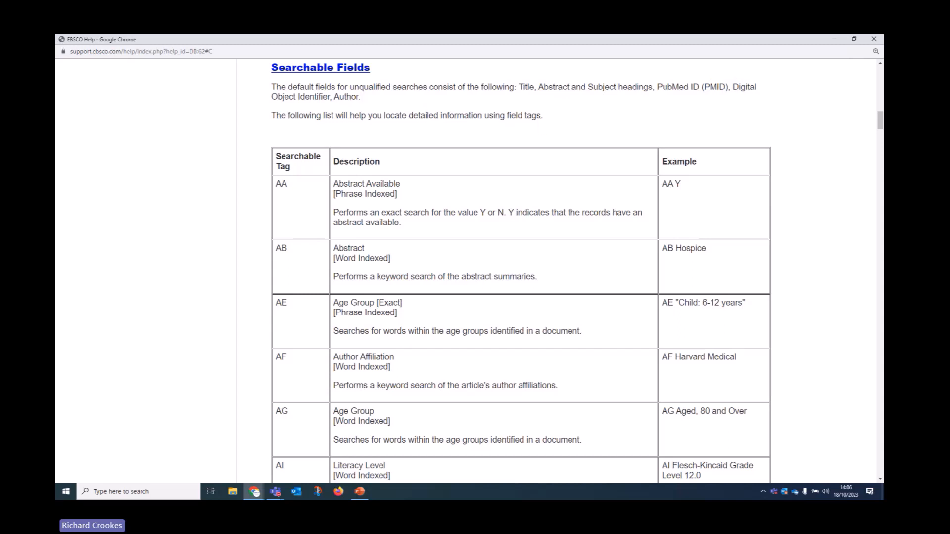
Step: Close Help and enable both 'Also search within the full text' and 'Suggest Subject Terms'
{"action": "left_click", "coordinate": [874, 40]}
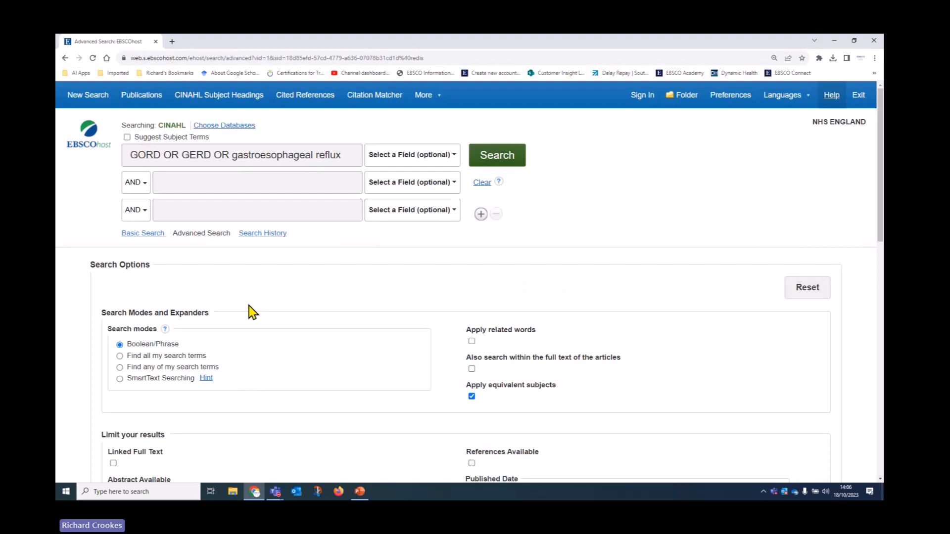
{"action": "left_click", "coordinate": [472, 369]}
{"action": "scroll", "coordinate": [606, 340], "scroll_direction": "down", "scroll_amount": 1}
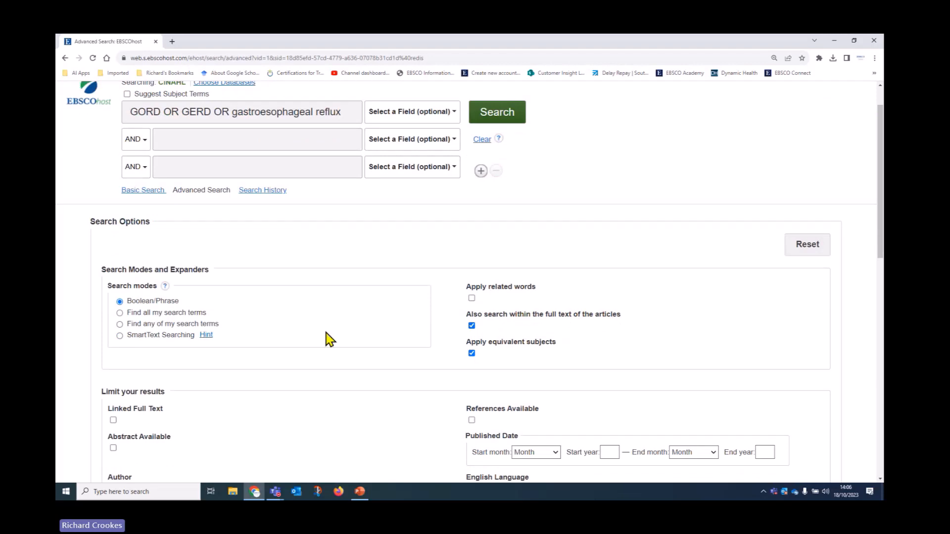
{"action": "scroll", "coordinate": [336, 357], "scroll_direction": "up", "scroll_amount": 1}
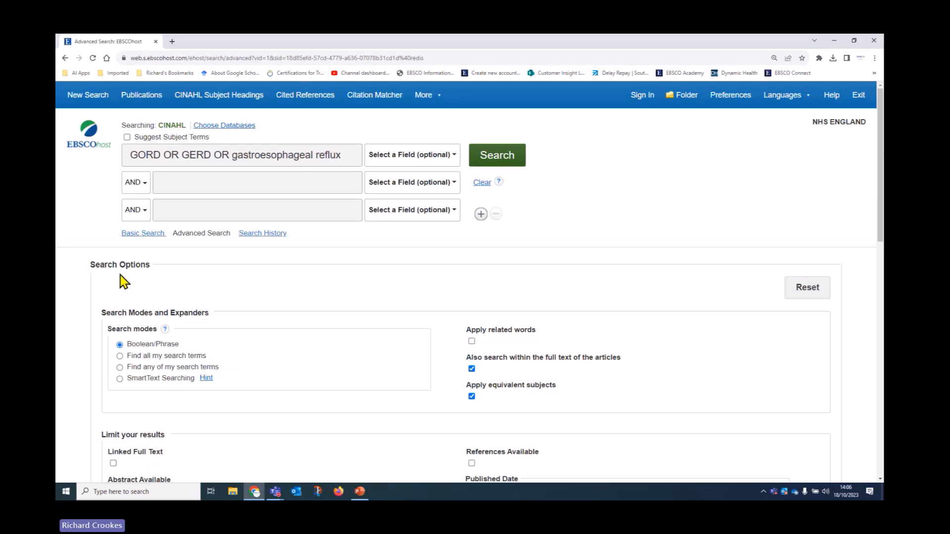
{"action": "left_click", "coordinate": [128, 137]}
Step: Run the search and select Gastroesophageal Reflux from the suggested subject headings
{"action": "left_click", "coordinate": [493, 161]}
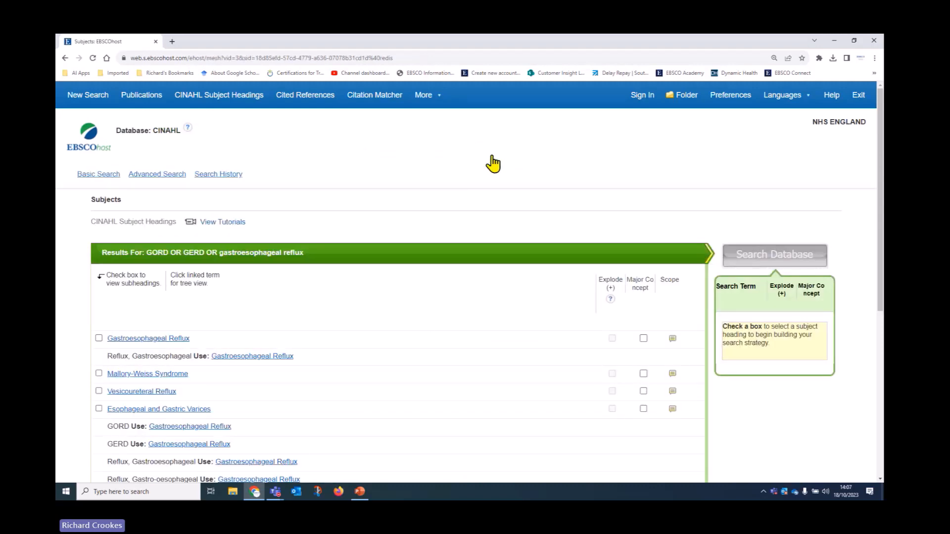
{"action": "scroll", "coordinate": [453, 255], "scroll_direction": "down", "scroll_amount": 3}
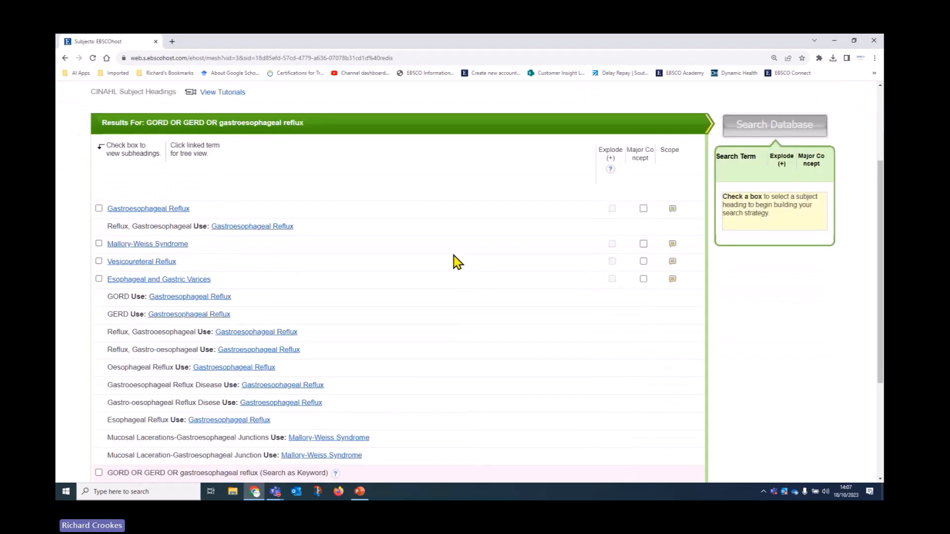
{"action": "scroll", "coordinate": [456, 261], "scroll_direction": "down", "scroll_amount": 1}
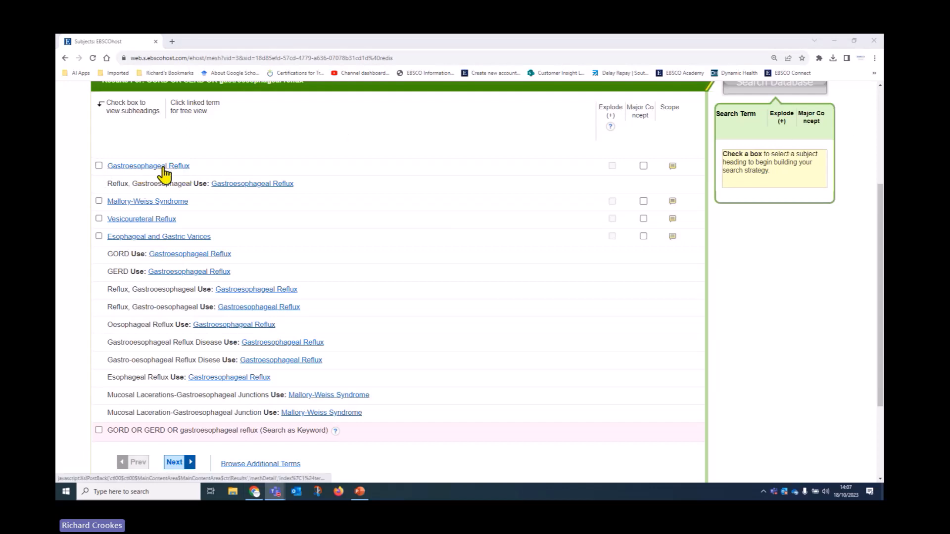
{"action": "left_click", "coordinate": [99, 166]}
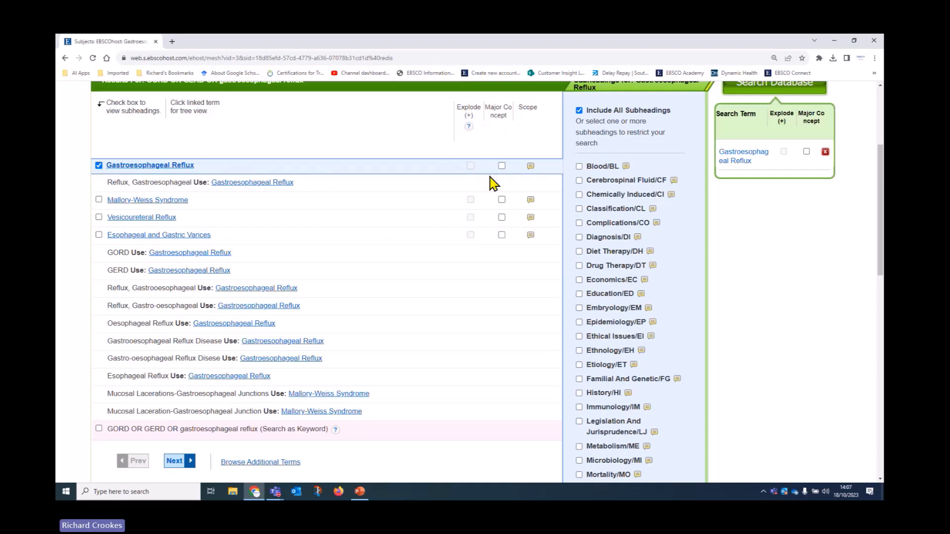
Step: Check the Gastroesophageal Reflux scope note and leave Major Concept unticked
{"action": "left_click", "coordinate": [530, 166]}
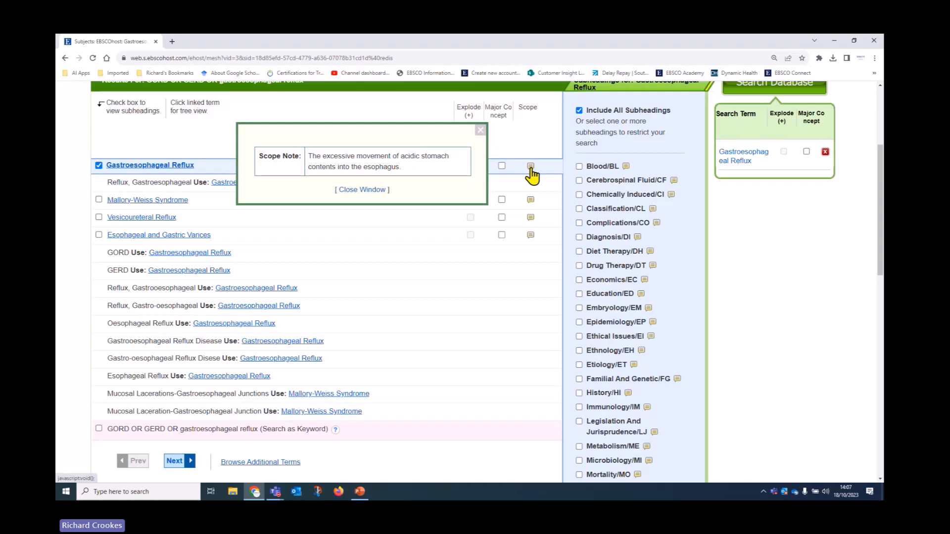
{"action": "left_click", "coordinate": [480, 131]}
{"action": "left_click", "coordinate": [502, 167]}
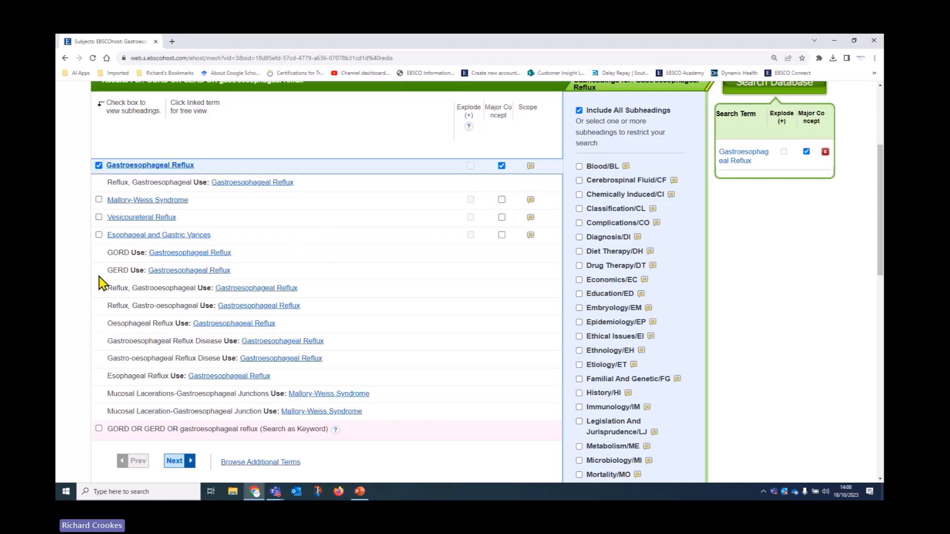
{"action": "left_click", "coordinate": [502, 167]}
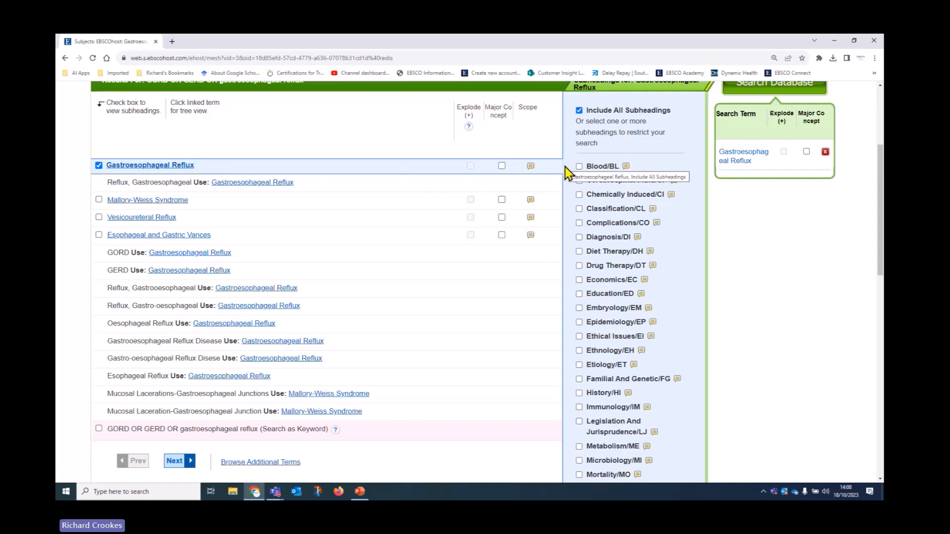
{"action": "scroll", "coordinate": [699, 290], "scroll_direction": "up", "scroll_amount": 3}
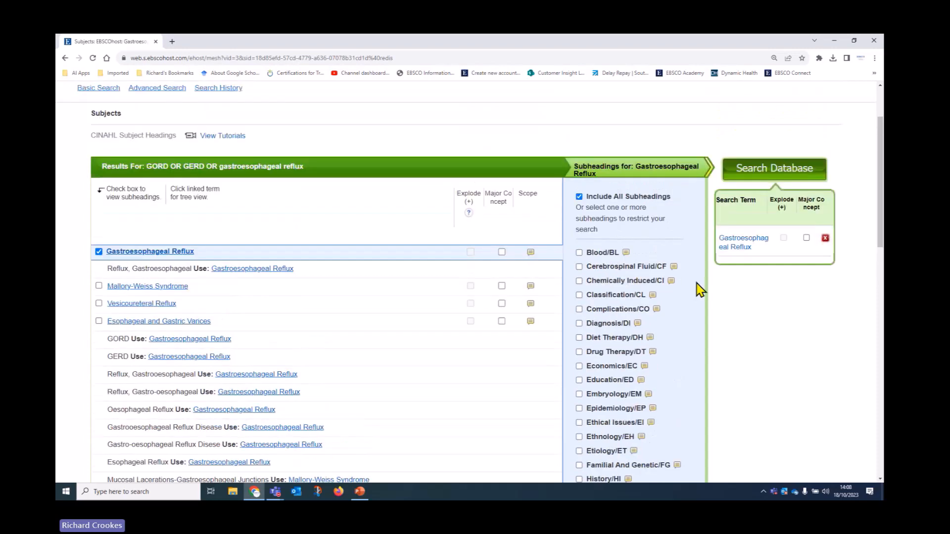
{"action": "scroll", "coordinate": [685, 290], "scroll_direction": "down", "scroll_amount": 3}
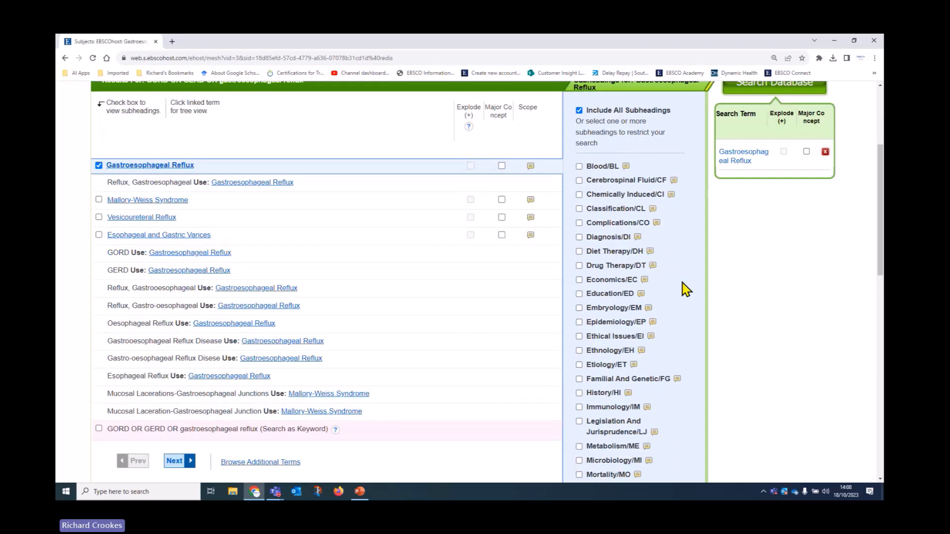
{"action": "scroll", "coordinate": [682, 283], "scroll_direction": "down", "scroll_amount": 1}
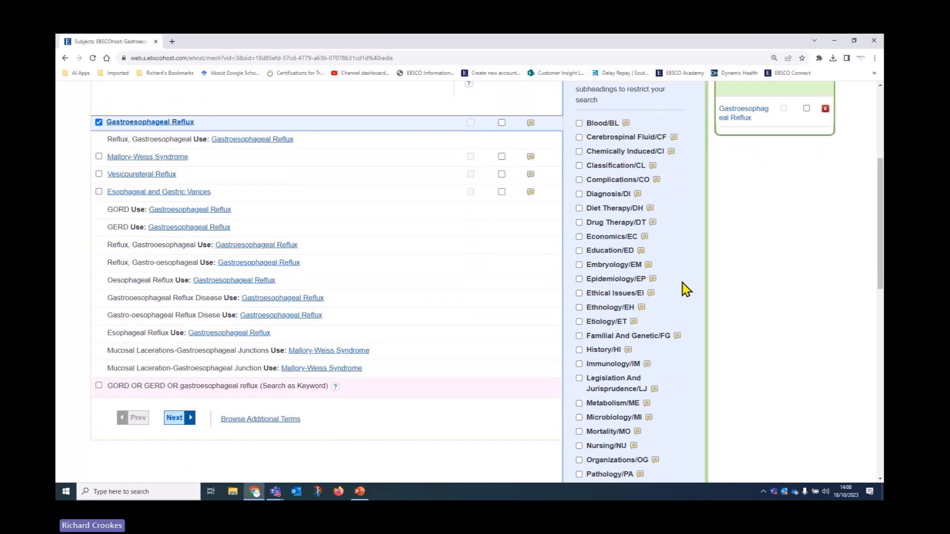
{"action": "left_click", "coordinate": [579, 208]}
{"action": "left_click", "coordinate": [649, 209]}
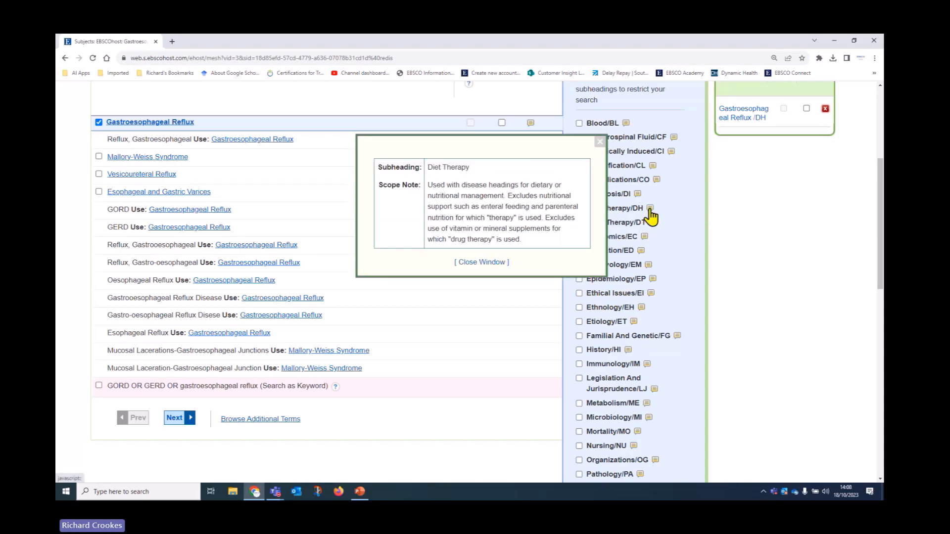
{"action": "left_click", "coordinate": [600, 142]}
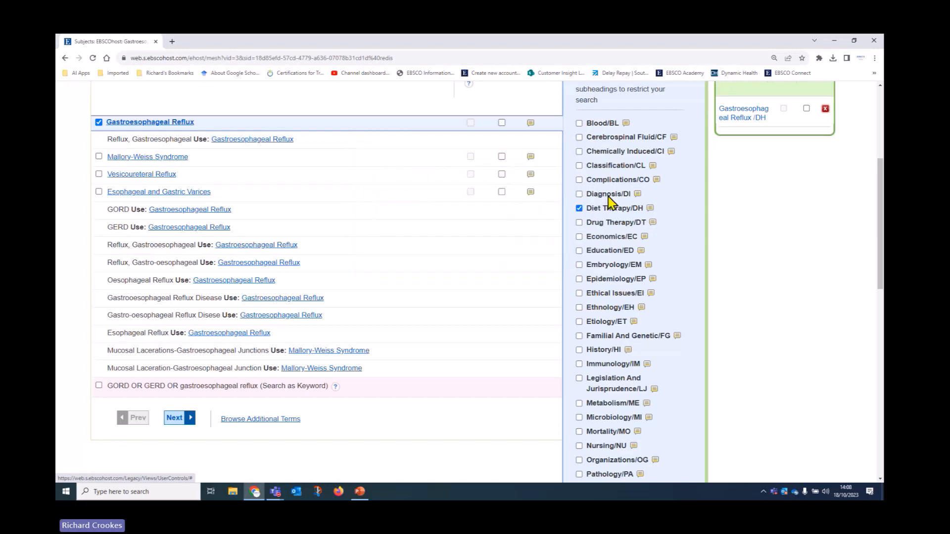
{"action": "scroll", "coordinate": [674, 285], "scroll_direction": "up", "scroll_amount": 2}
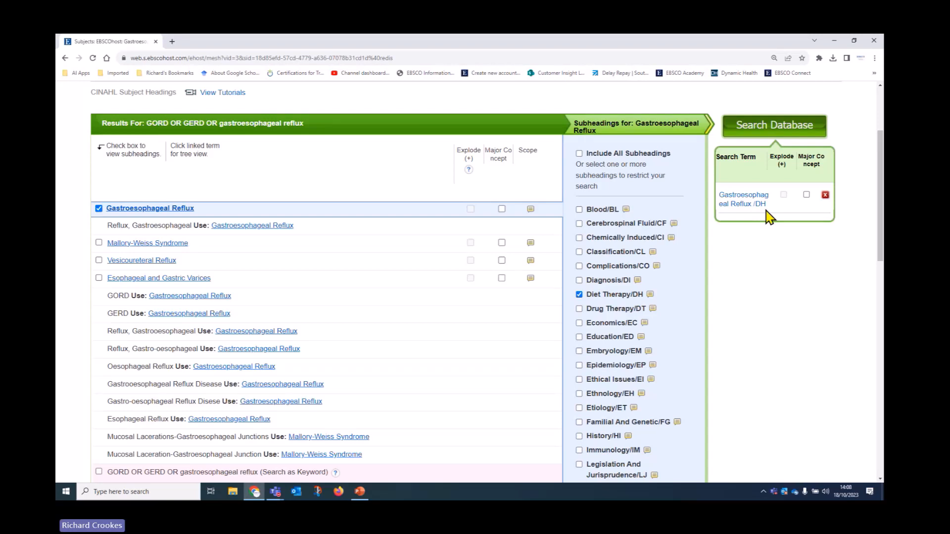
{"action": "left_click", "coordinate": [579, 294]}
{"action": "left_click", "coordinate": [579, 153]}
{"action": "scroll", "coordinate": [602, 238], "scroll_direction": "down", "scroll_amount": 7}
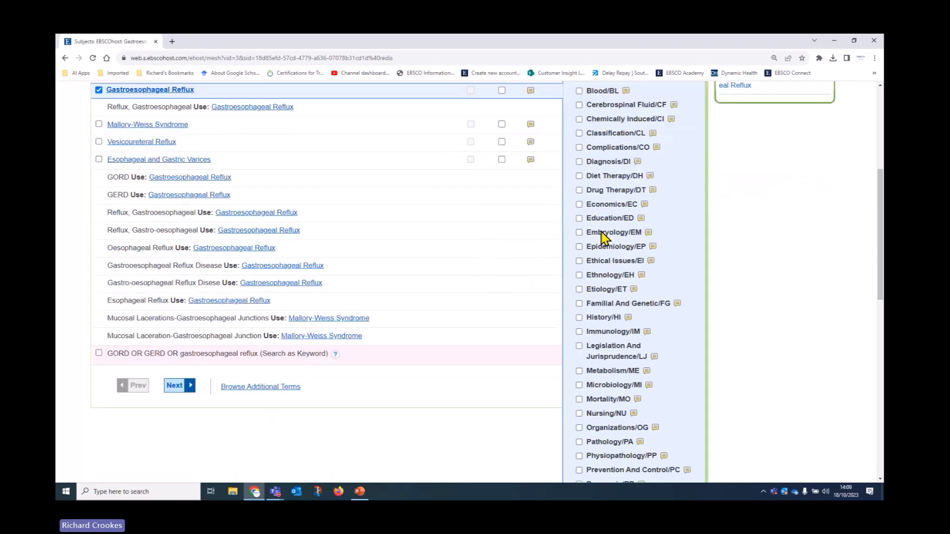
{"action": "scroll", "coordinate": [602, 238], "scroll_direction": "down", "scroll_amount": 5}
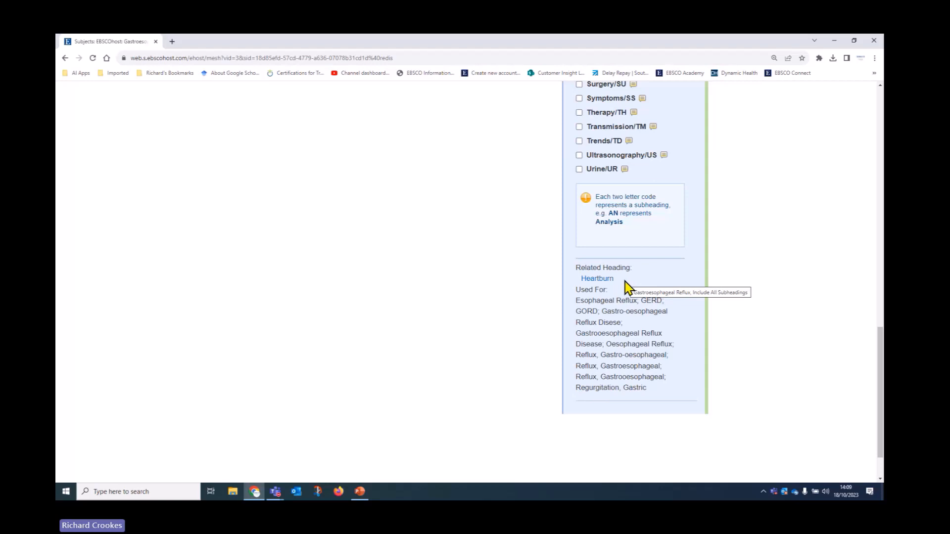
Step: Add the related heading Heartburn as a second search term, then return to the GORD term list
{"action": "left_click", "coordinate": [598, 280]}
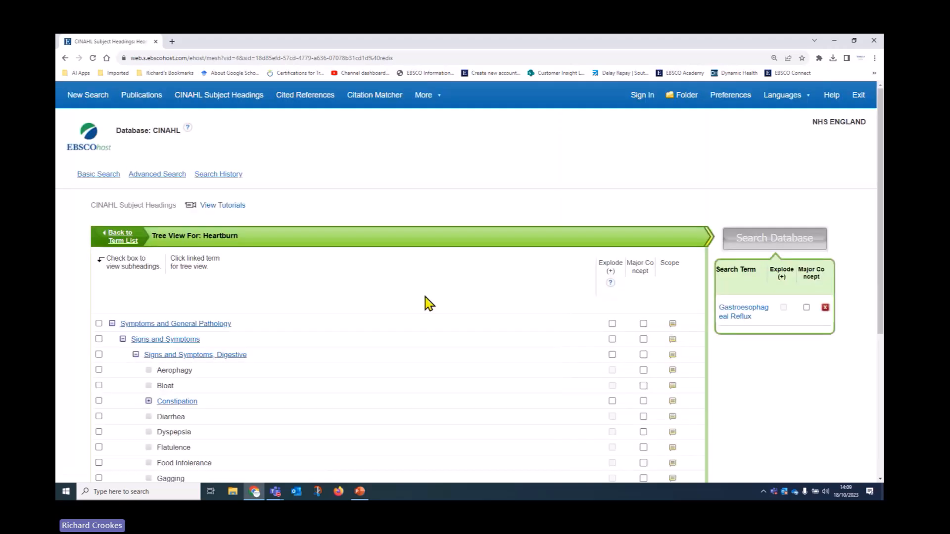
{"action": "scroll", "coordinate": [424, 302], "scroll_direction": "down", "scroll_amount": 4}
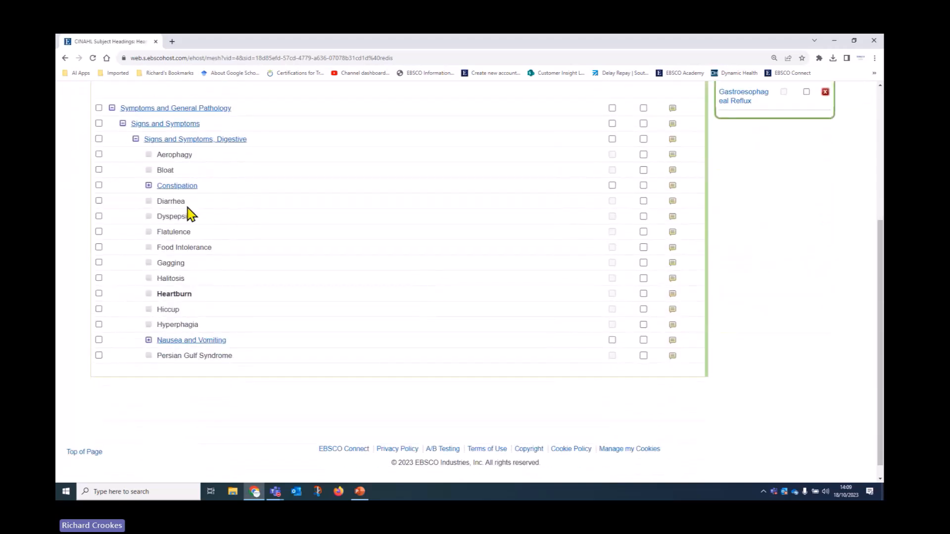
{"action": "left_click", "coordinate": [98, 293]}
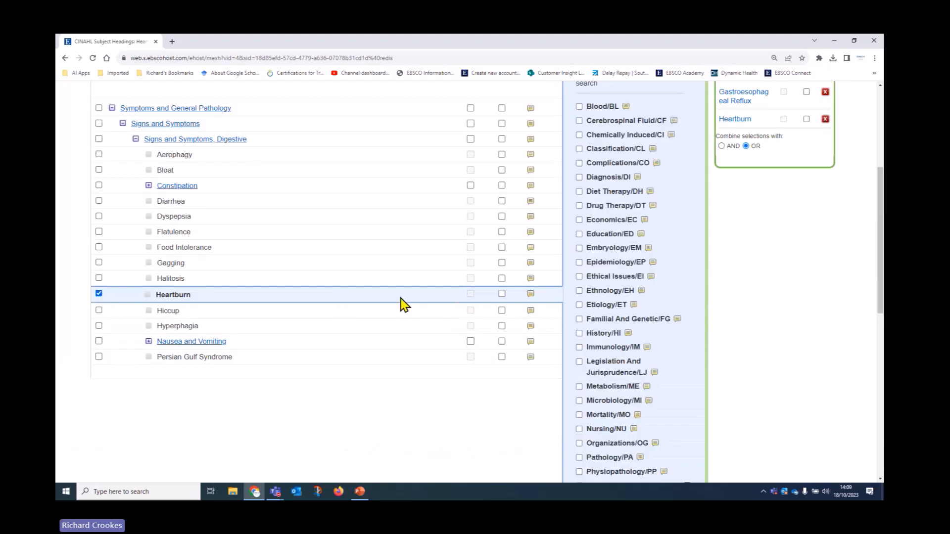
{"action": "scroll", "coordinate": [385, 341], "scroll_direction": "up", "scroll_amount": 2}
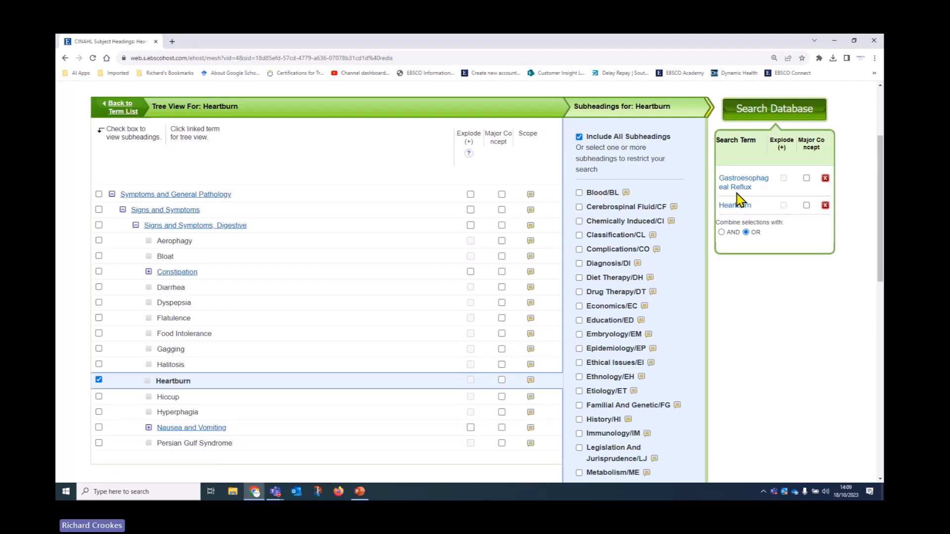
{"action": "left_click", "coordinate": [123, 111]}
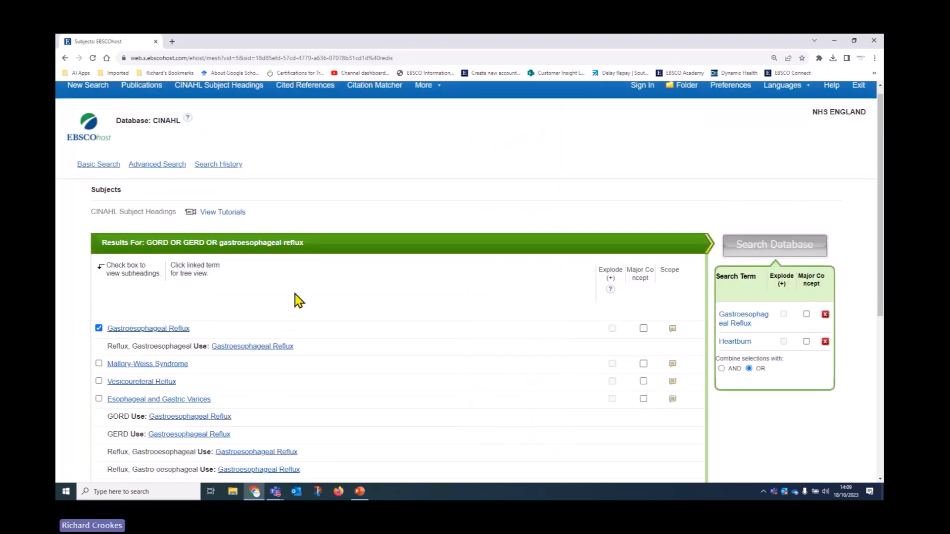
Step: Add 'GORD OR GERD OR gastroesophageal reflux' as a keyword search alongside both headings
{"action": "scroll", "coordinate": [297, 301], "scroll_direction": "down", "scroll_amount": 4}
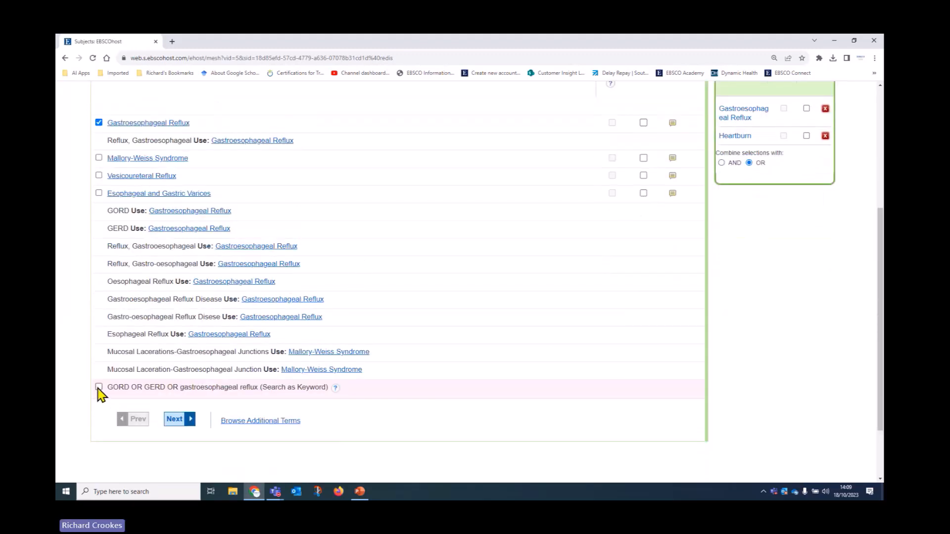
{"action": "left_click", "coordinate": [99, 388]}
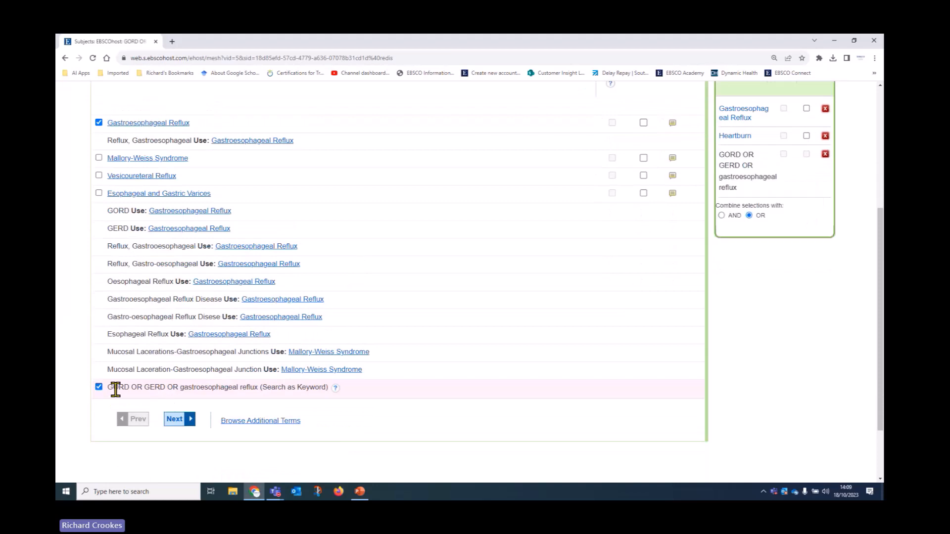
{"action": "scroll", "coordinate": [82, 407], "scroll_direction": "up", "scroll_amount": 1}
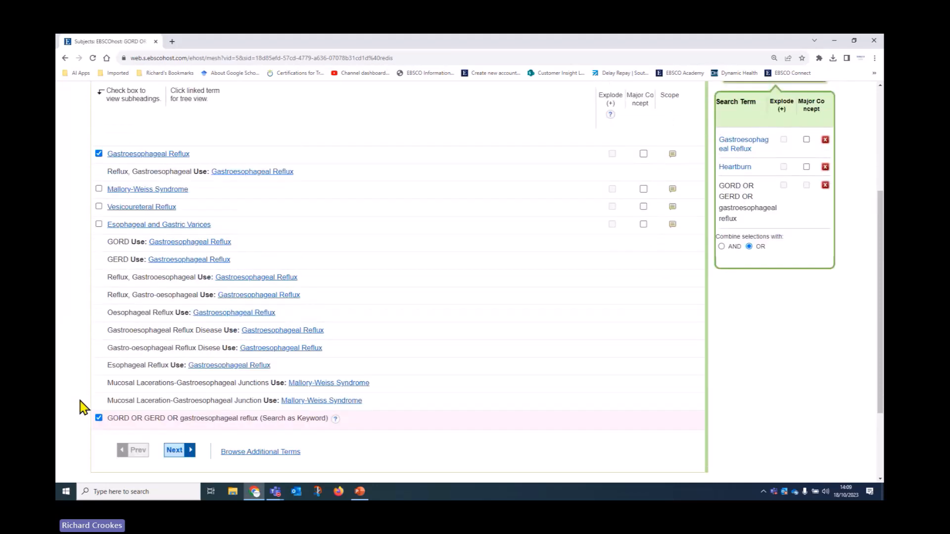
{"action": "scroll", "coordinate": [82, 405], "scroll_direction": "up", "scroll_amount": 1}
{"action": "scroll", "coordinate": [111, 371], "scroll_direction": "down", "scroll_amount": 2}
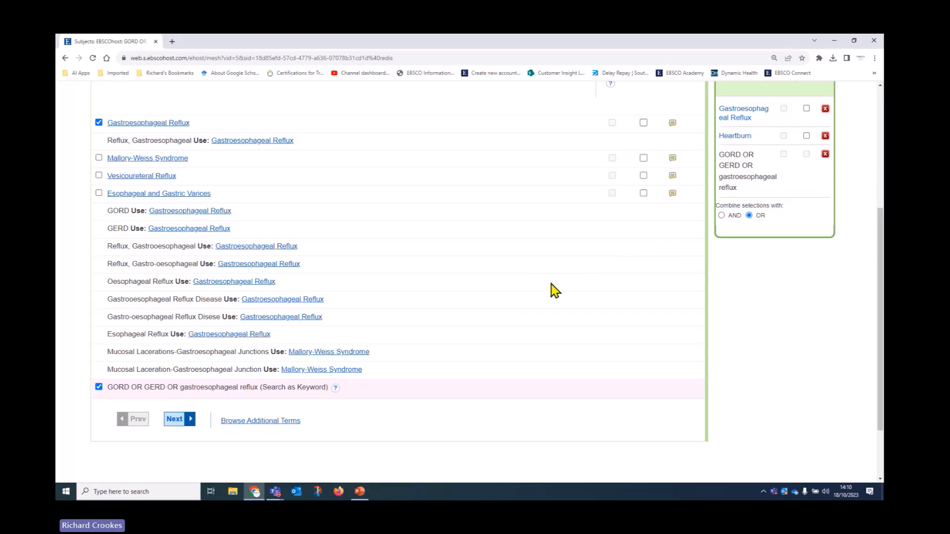
{"action": "scroll", "coordinate": [551, 291], "scroll_direction": "up", "scroll_amount": 2}
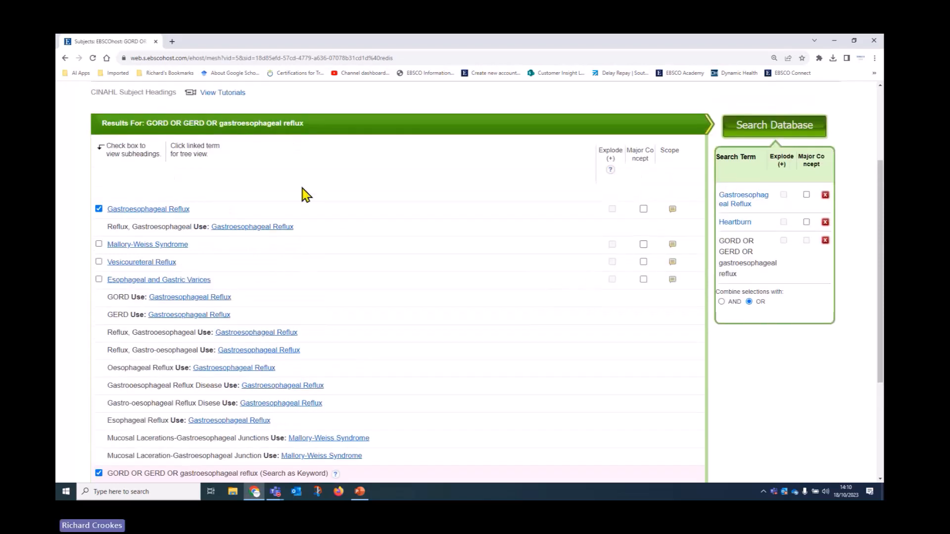
Step: Run the combined reflux search as S1, returning 8,557 results
{"action": "left_click", "coordinate": [790, 132]}
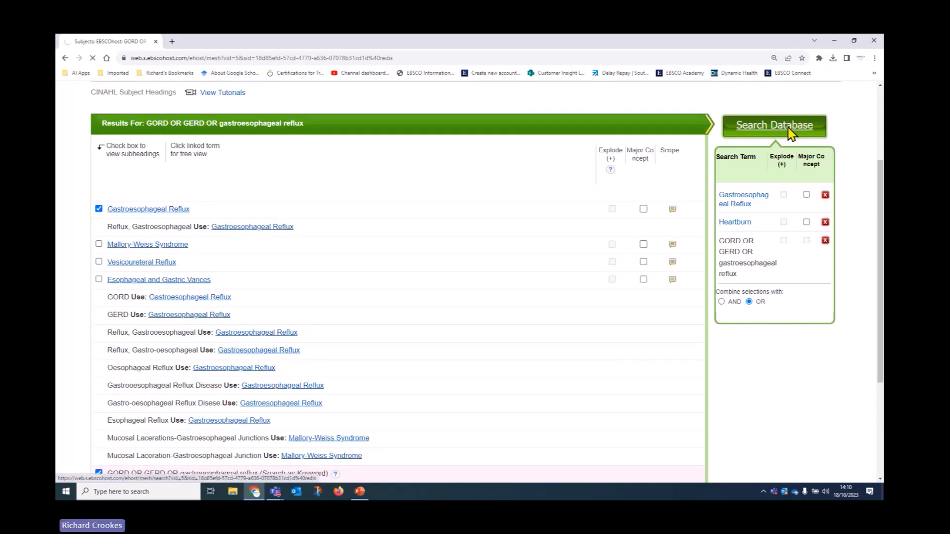
{"action": "scroll", "coordinate": [721, 218], "scroll_direction": "down", "scroll_amount": 2}
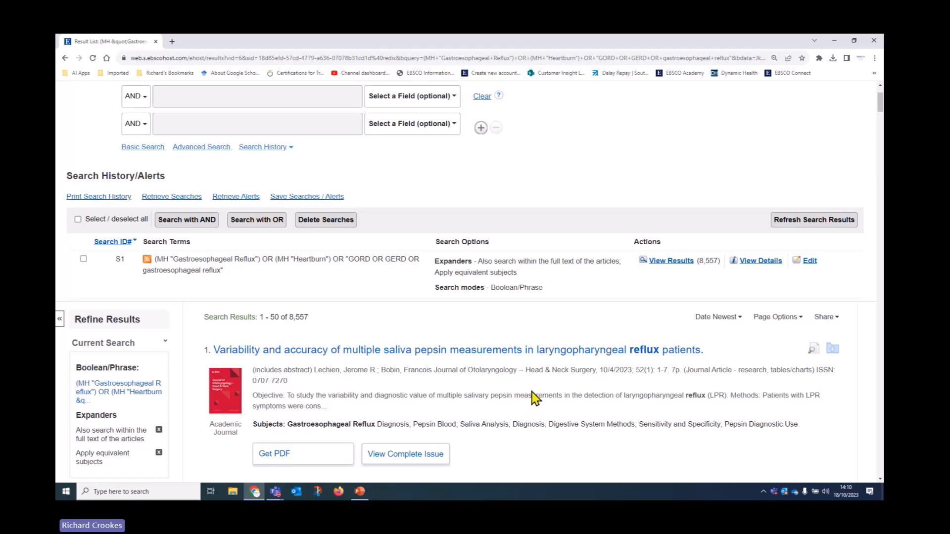
{"action": "scroll", "coordinate": [531, 398], "scroll_direction": "up", "scroll_amount": 2}
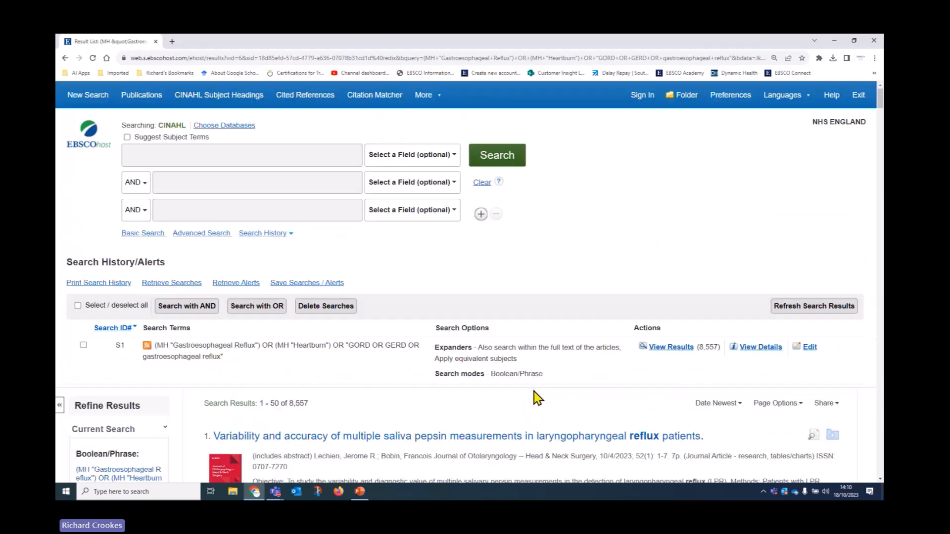
Step: Enter PPI OR proton pump inhibitors OR omeprazole OR lansoprazole OR esomeprazole as a new query
{"action": "left_click", "coordinate": [143, 155]}
{"action": "type", "text": "PPI OR p"}
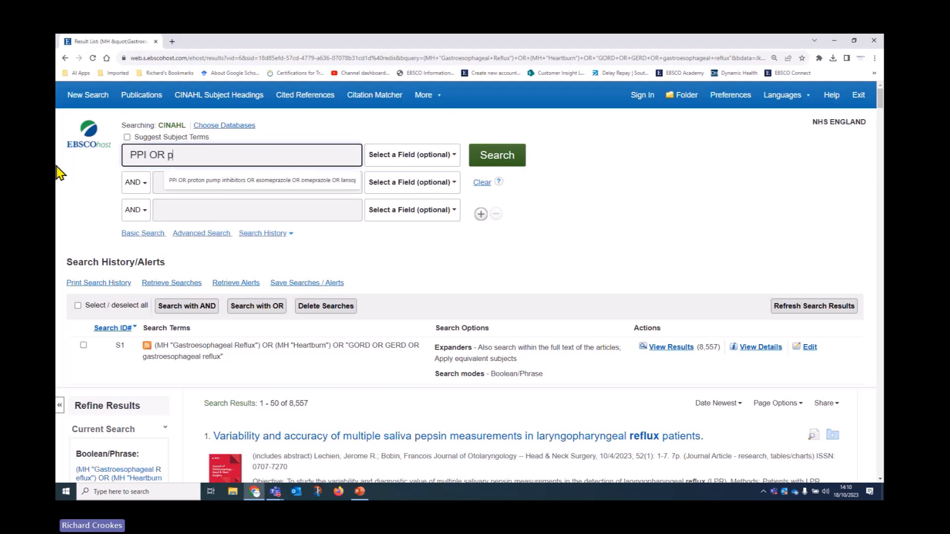
{"action": "type", "text": "roton pump in"}
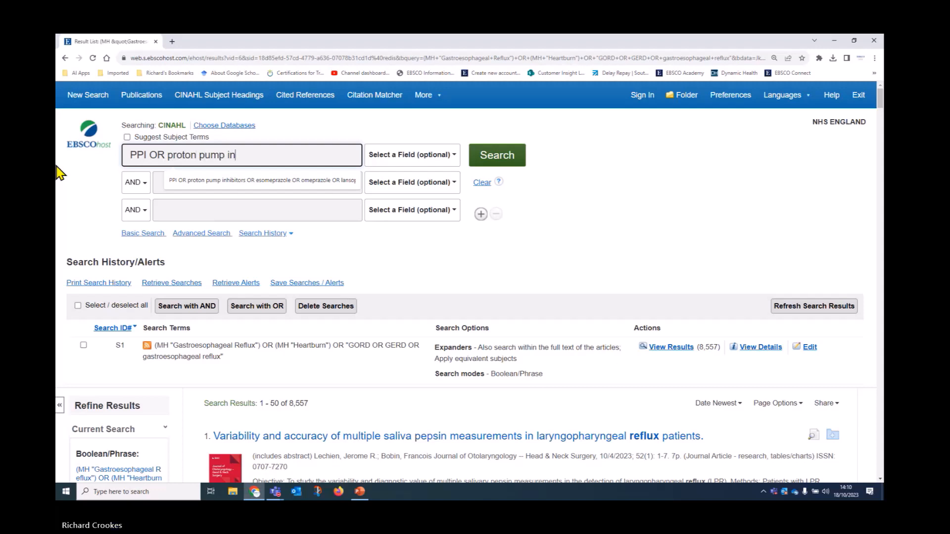
{"action": "type", "text": "hibitors"}
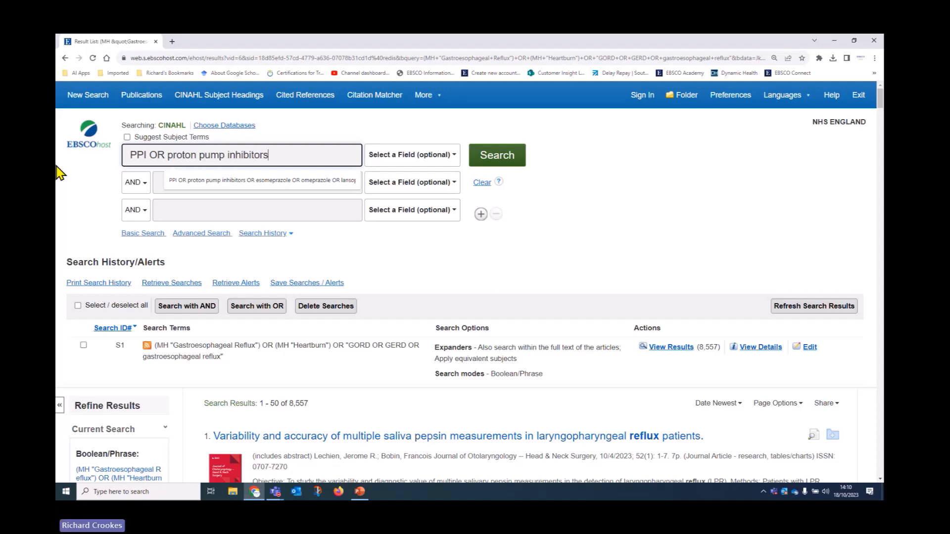
{"action": "type", "text": " OR ome"}
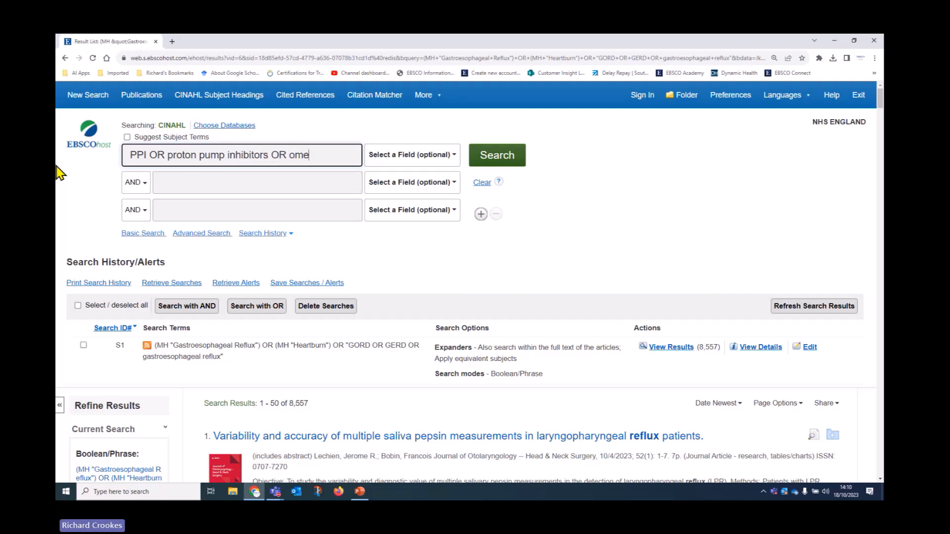
{"action": "type", "text": "prazole OR"}
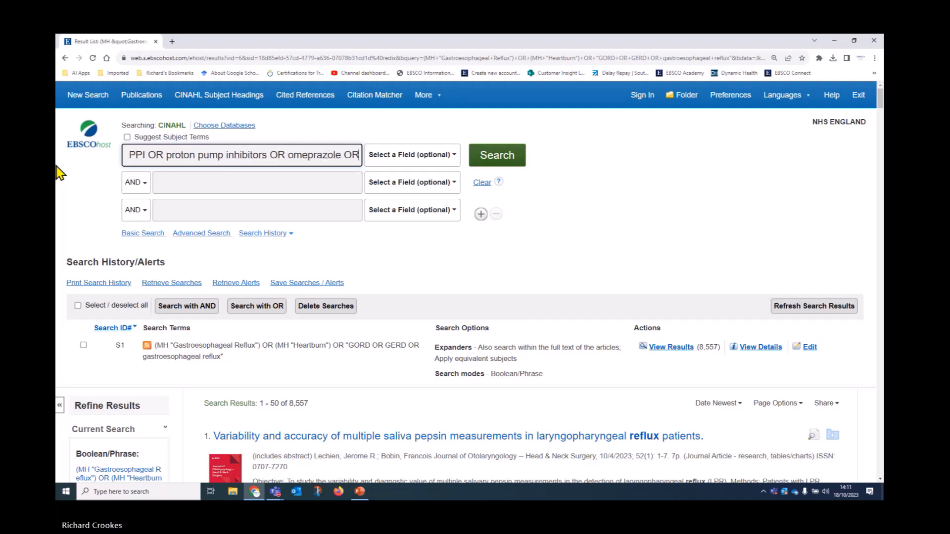
{"action": "type", "text": " lansopr"}
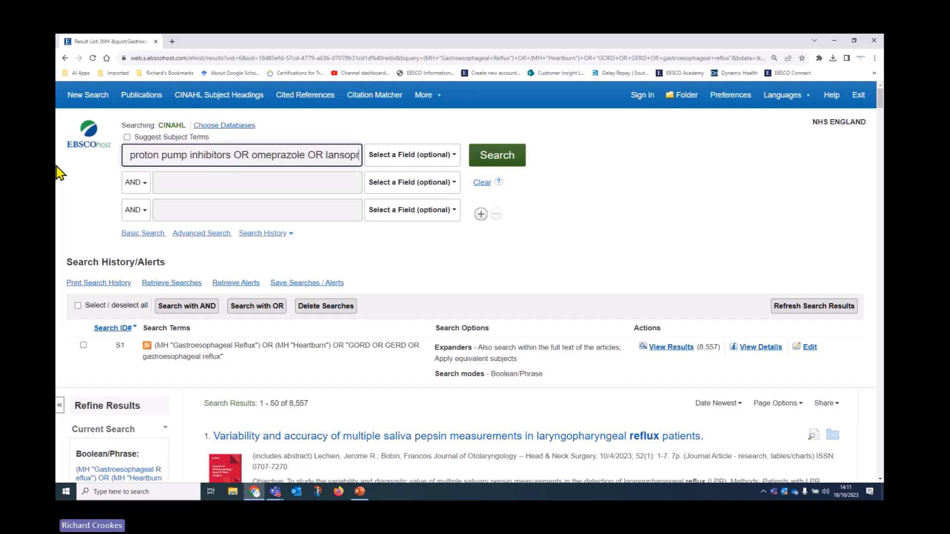
{"action": "type", "text": "azole OR E"}
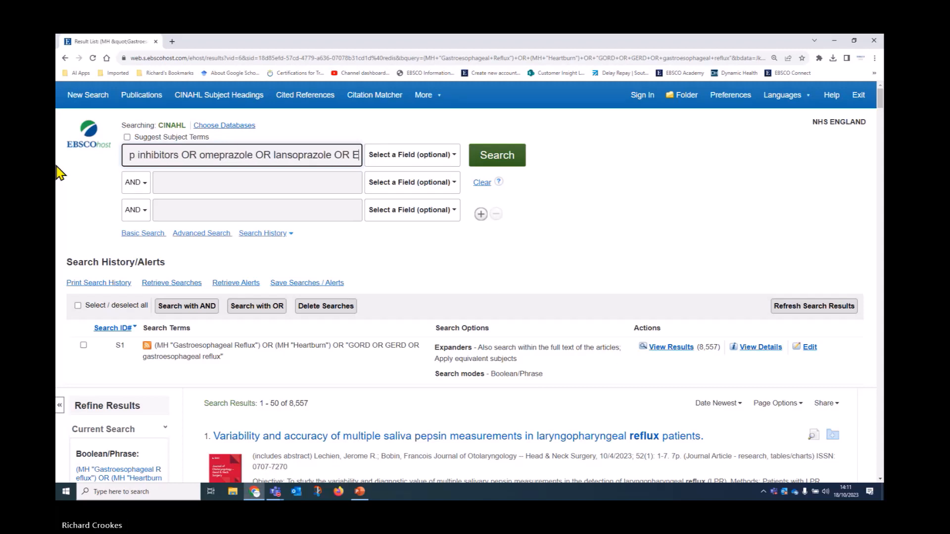
{"action": "key", "text": "BackSpace"}
{"action": "type", "text": "E"}
{"action": "key", "text": "BackSpace"}
{"action": "type", "text": "esom"}
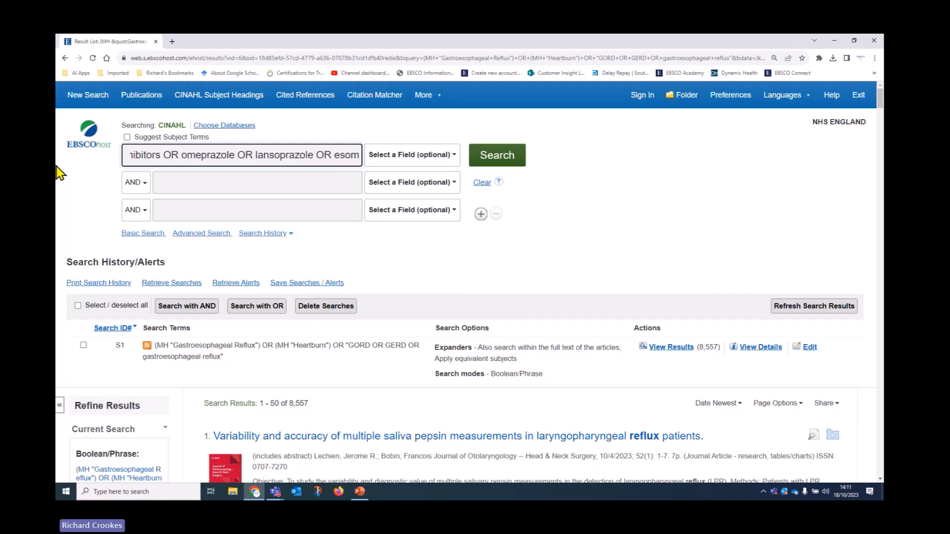
{"action": "type", "text": "eprazole"}
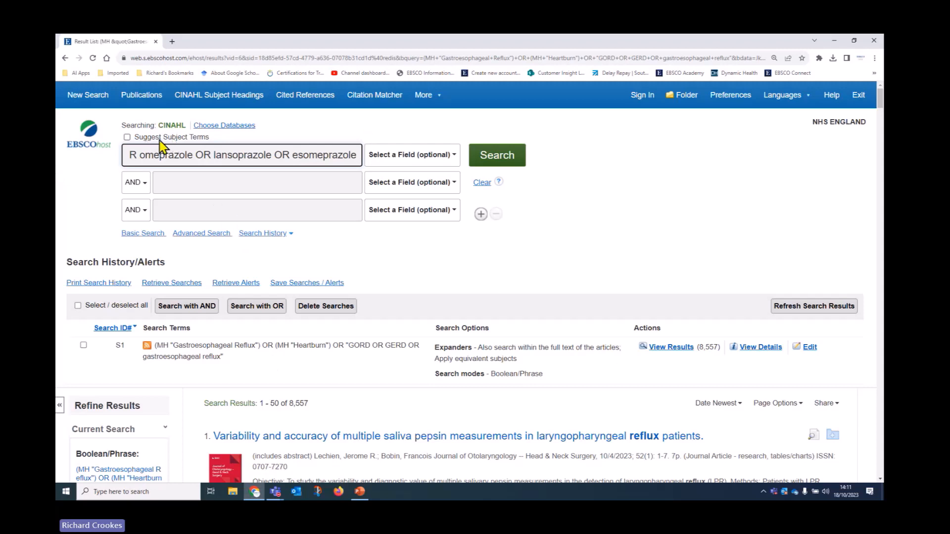
Step: Turn on subject term suggestions, run the PPI query and select the Proton Pump Inhibitors heading
{"action": "left_click", "coordinate": [127, 138]}
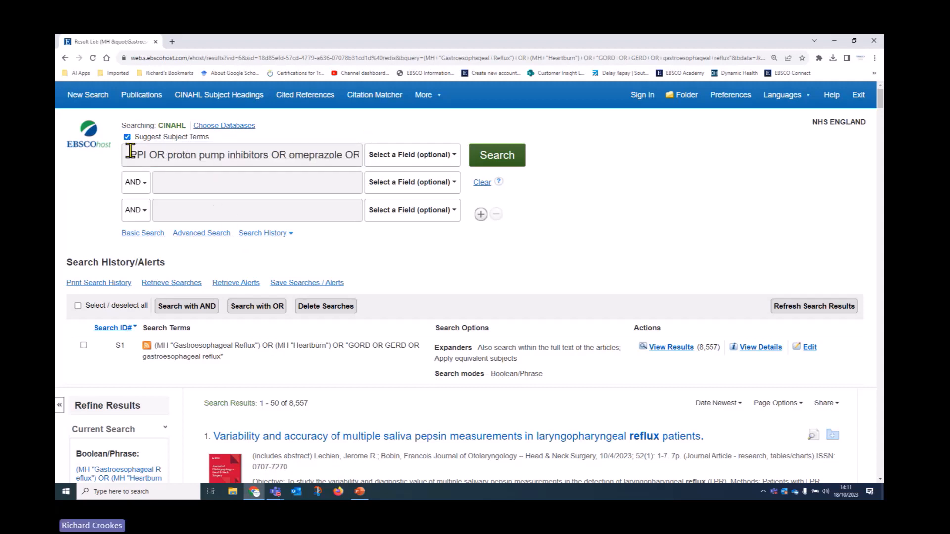
{"action": "left_click", "coordinate": [491, 155]}
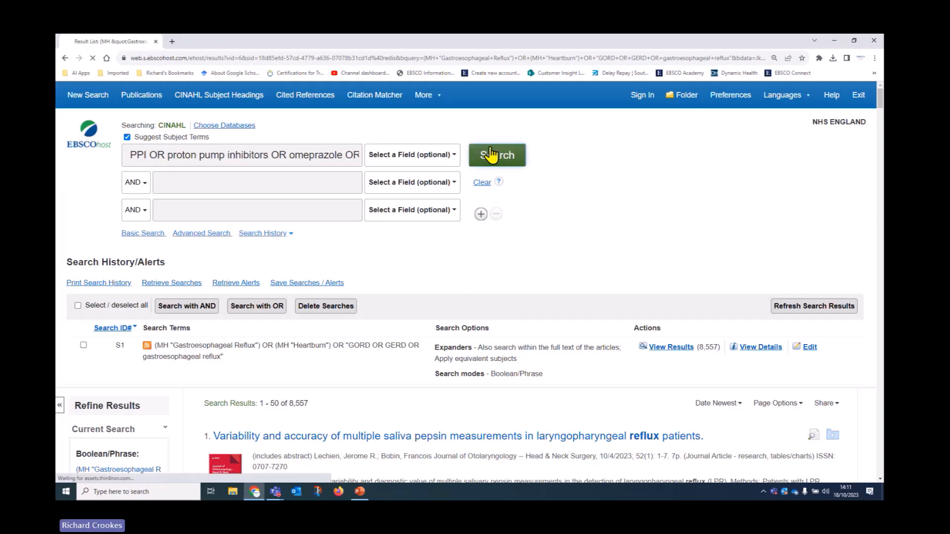
{"action": "scroll", "coordinate": [483, 212], "scroll_direction": "down", "scroll_amount": 3}
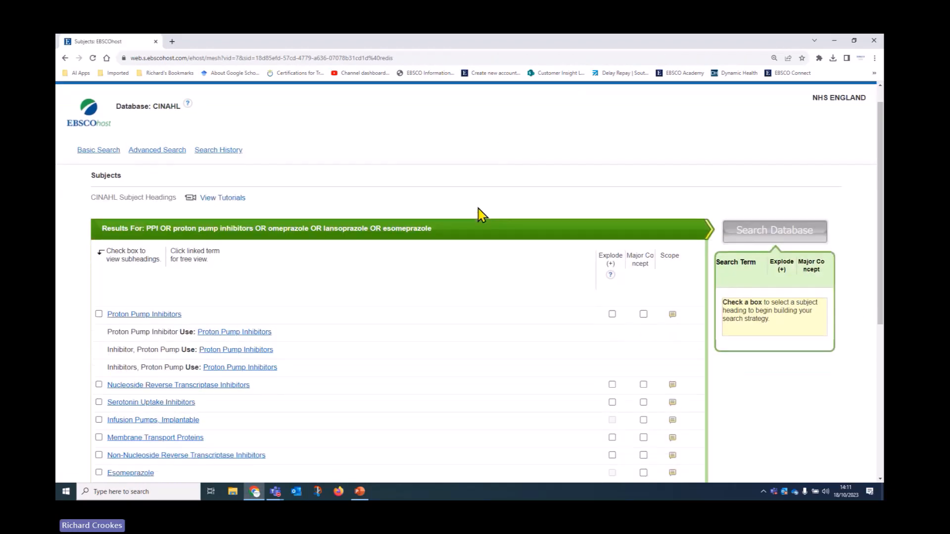
{"action": "scroll", "coordinate": [479, 217], "scroll_direction": "down", "scroll_amount": 2}
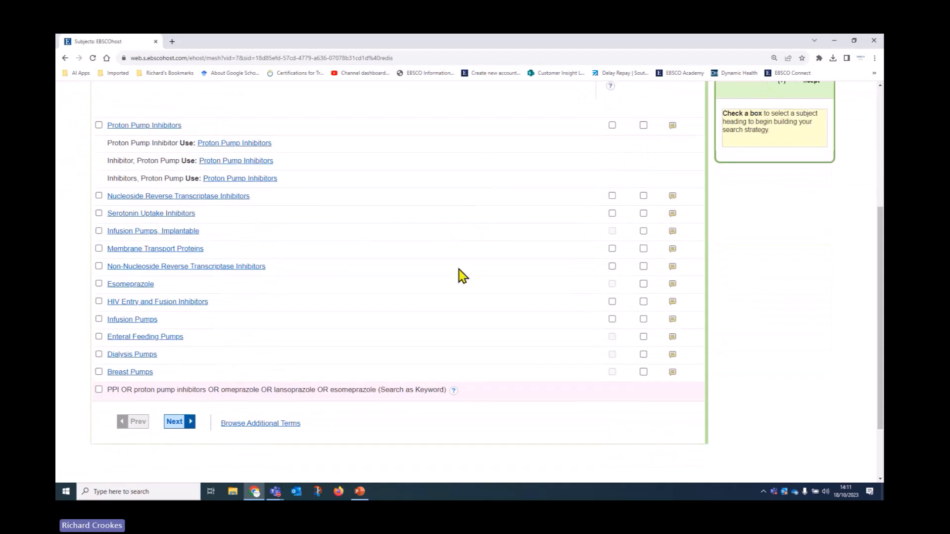
{"action": "scroll", "coordinate": [459, 275], "scroll_direction": "up", "scroll_amount": 1}
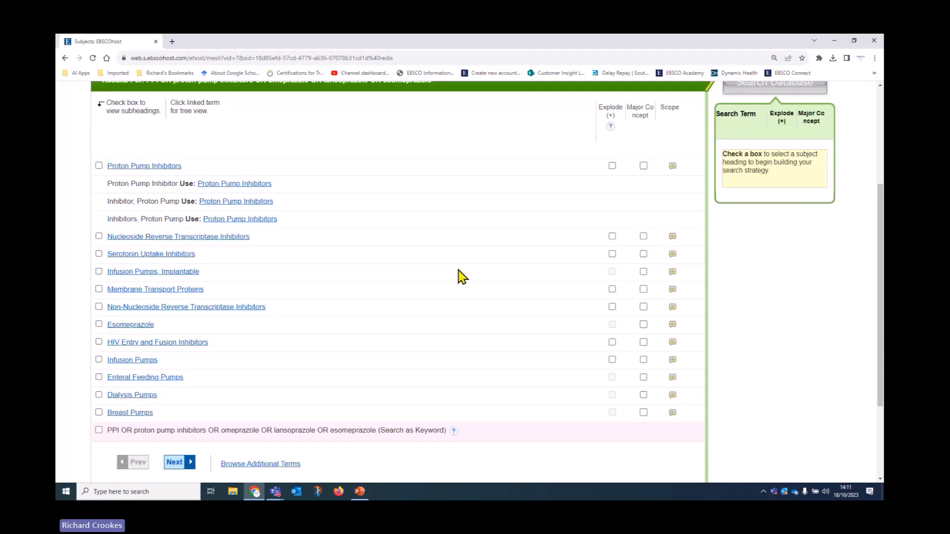
{"action": "left_click", "coordinate": [99, 166]}
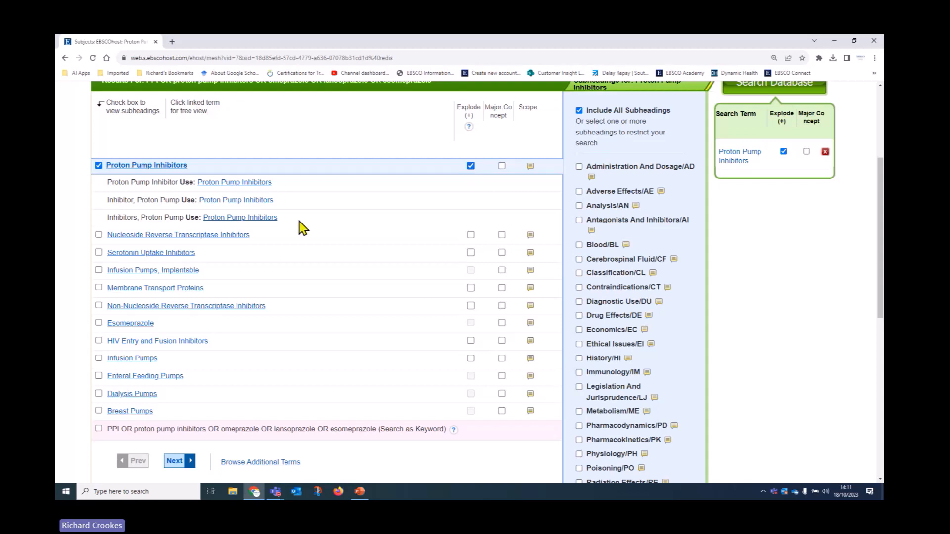
Step: Browse the Proton Pump Inhibitors tree view showing Esomeprazole, Lansoprazole and Omeprazole, with explode on
{"action": "left_click", "coordinate": [142, 168]}
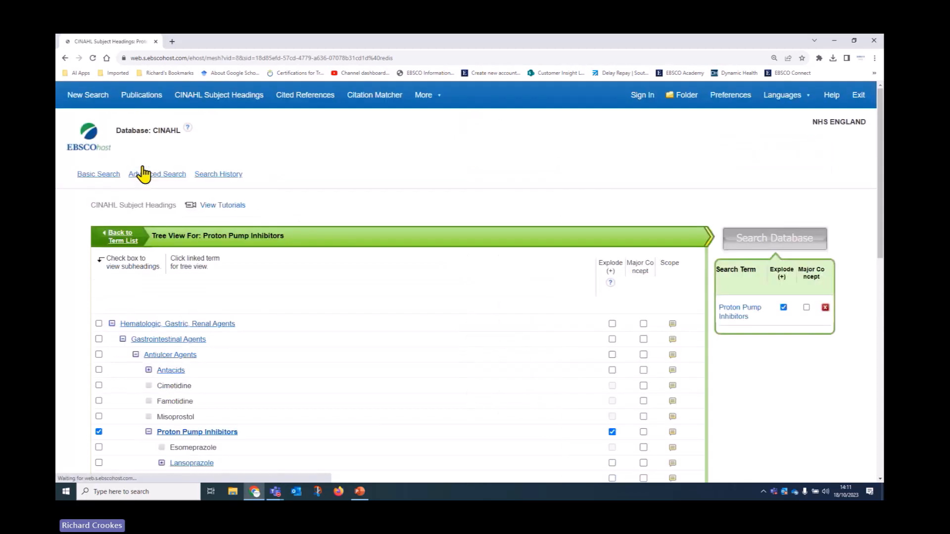
{"action": "scroll", "coordinate": [379, 303], "scroll_direction": "down", "scroll_amount": 1}
{"action": "scroll", "coordinate": [383, 308], "scroll_direction": "down", "scroll_amount": 3}
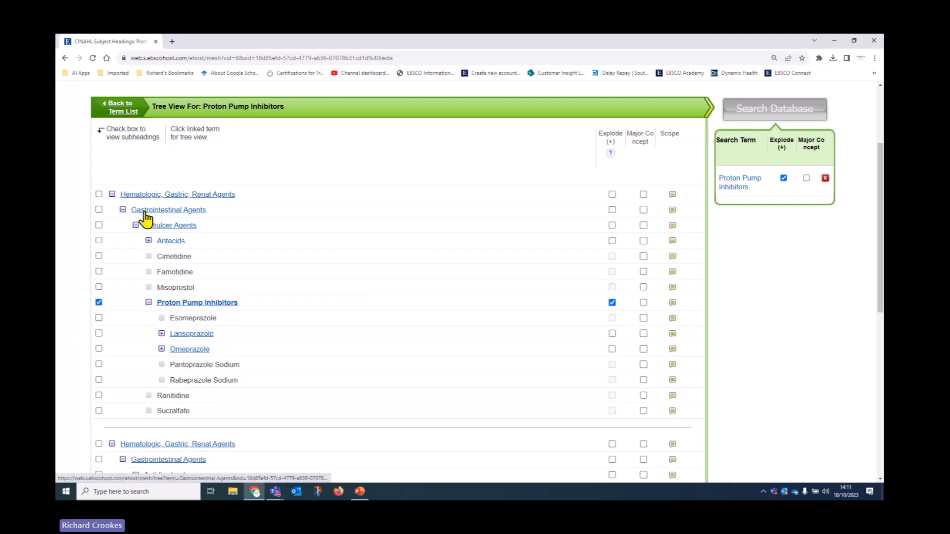
{"action": "scroll", "coordinate": [452, 278], "scroll_direction": "down", "scroll_amount": 1}
{"action": "scroll", "coordinate": [455, 283], "scroll_direction": "down", "scroll_amount": 2}
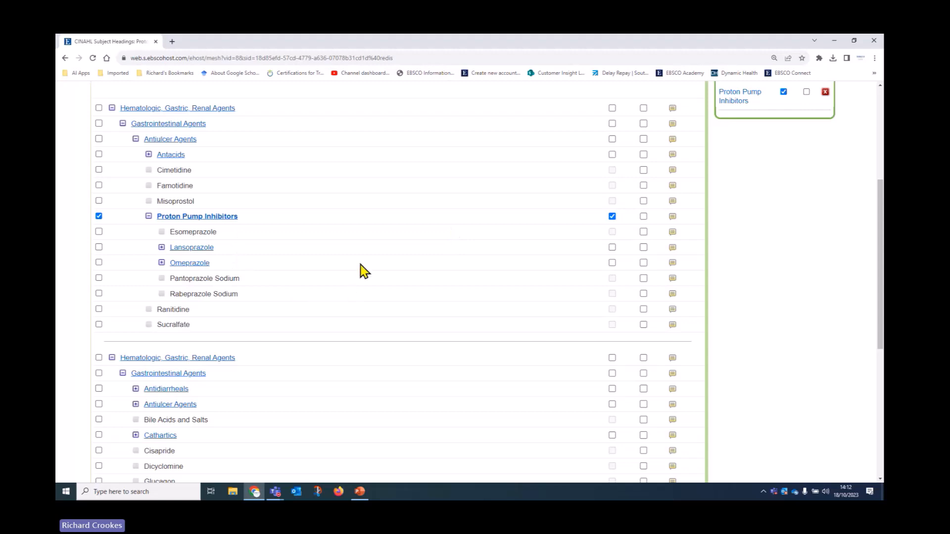
{"action": "scroll", "coordinate": [311, 307], "scroll_direction": "down", "scroll_amount": 1}
{"action": "scroll", "coordinate": [312, 307], "scroll_direction": "down", "scroll_amount": 2}
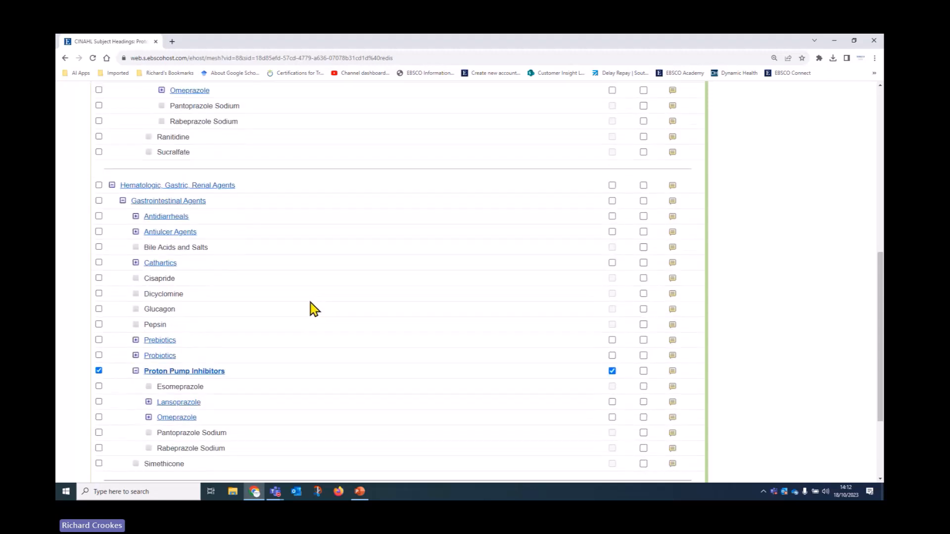
{"action": "scroll", "coordinate": [313, 310], "scroll_direction": "down", "scroll_amount": 2}
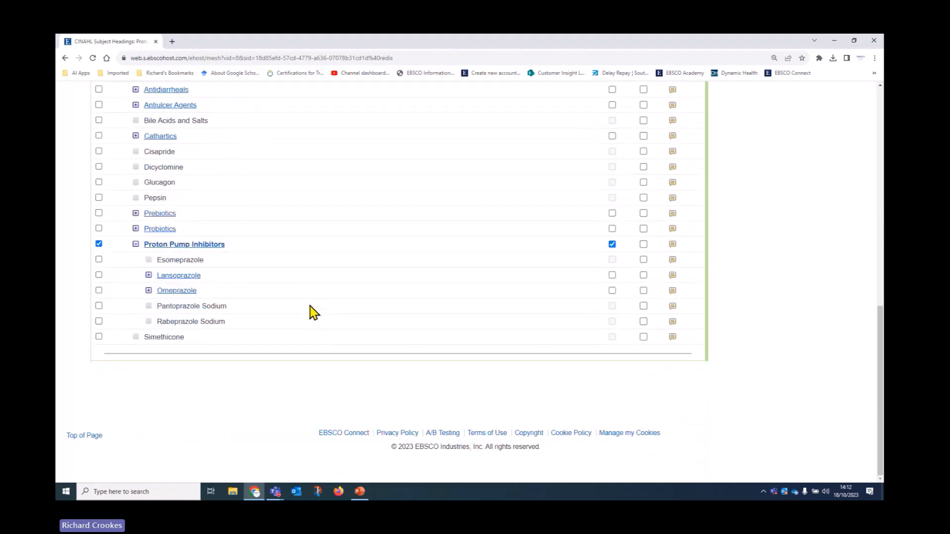
{"action": "scroll", "coordinate": [316, 326], "scroll_direction": "up", "scroll_amount": 4}
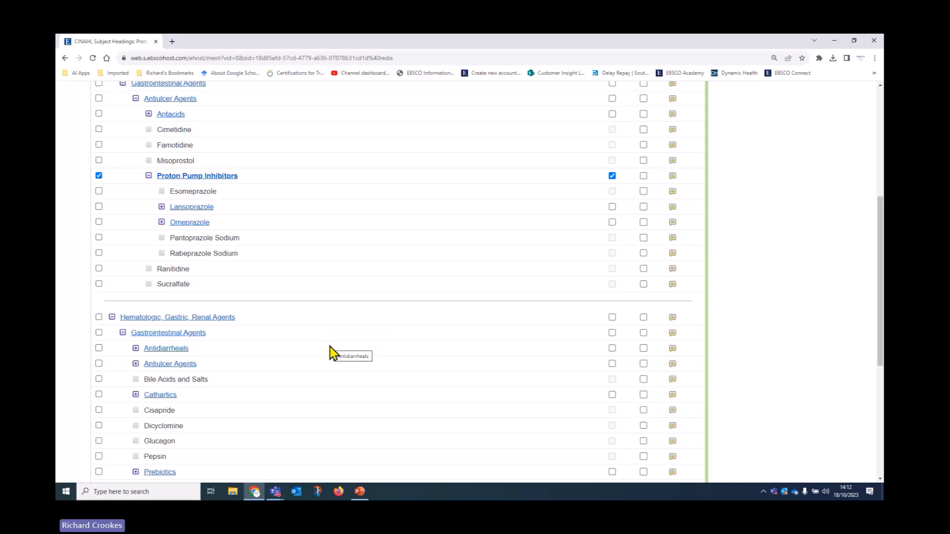
{"action": "scroll", "coordinate": [328, 354], "scroll_direction": "up", "scroll_amount": 2}
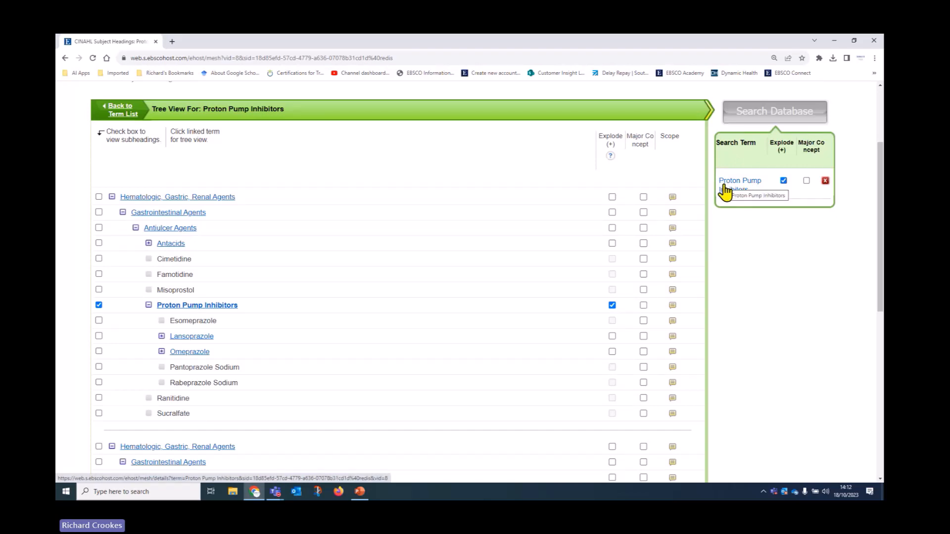
{"action": "scroll", "coordinate": [376, 340], "scroll_direction": "down", "scroll_amount": 2}
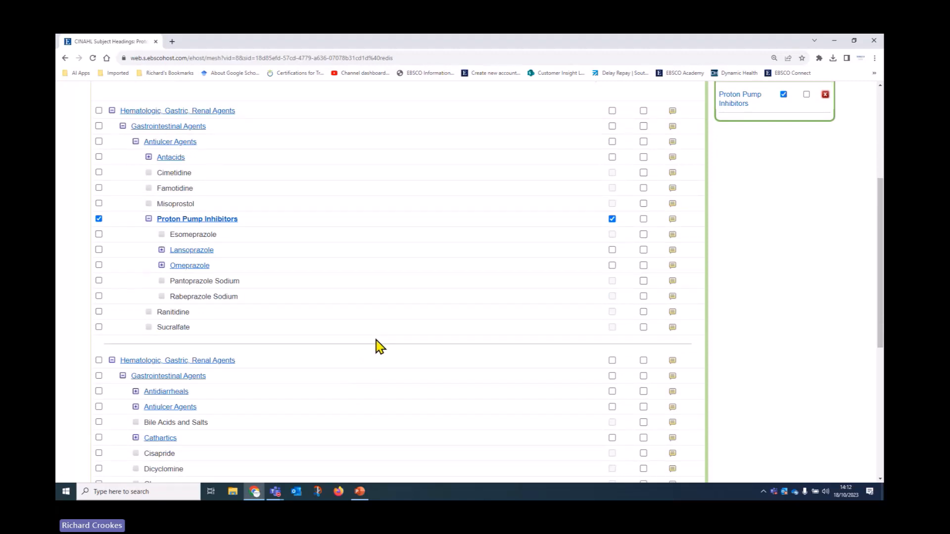
{"action": "scroll", "coordinate": [384, 329], "scroll_direction": "down", "scroll_amount": 4}
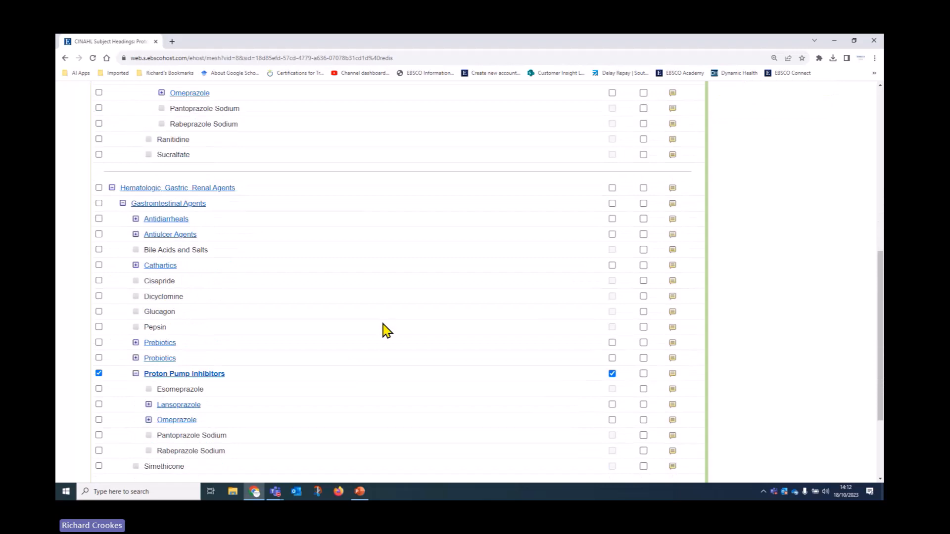
{"action": "scroll", "coordinate": [460, 388], "scroll_direction": "up", "scroll_amount": 3}
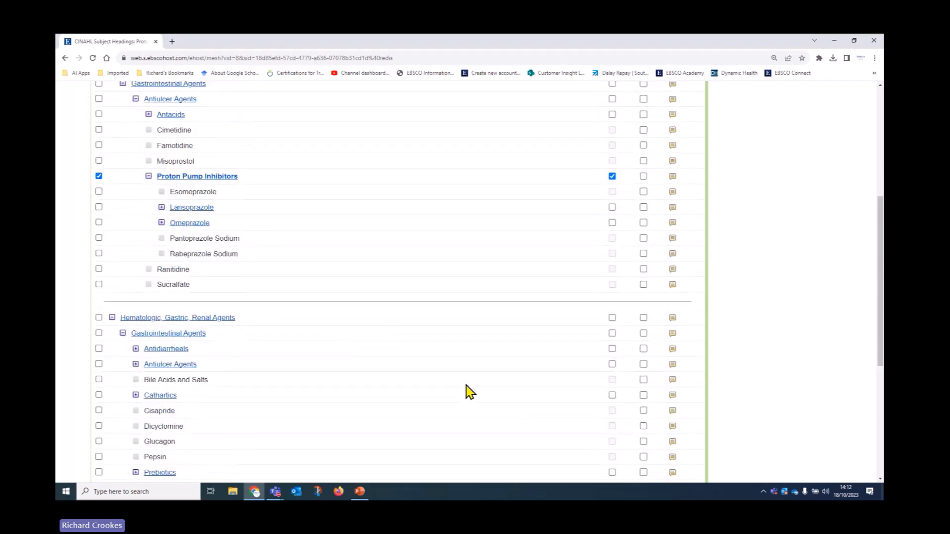
{"action": "scroll", "coordinate": [470, 392], "scroll_direction": "up", "scroll_amount": 2}
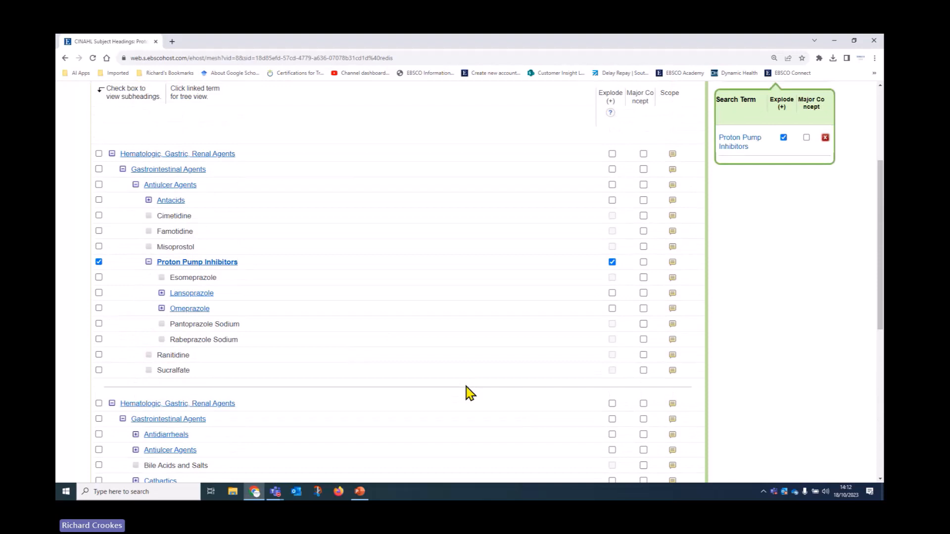
{"action": "scroll", "coordinate": [406, 379], "scroll_direction": "up", "scroll_amount": 2}
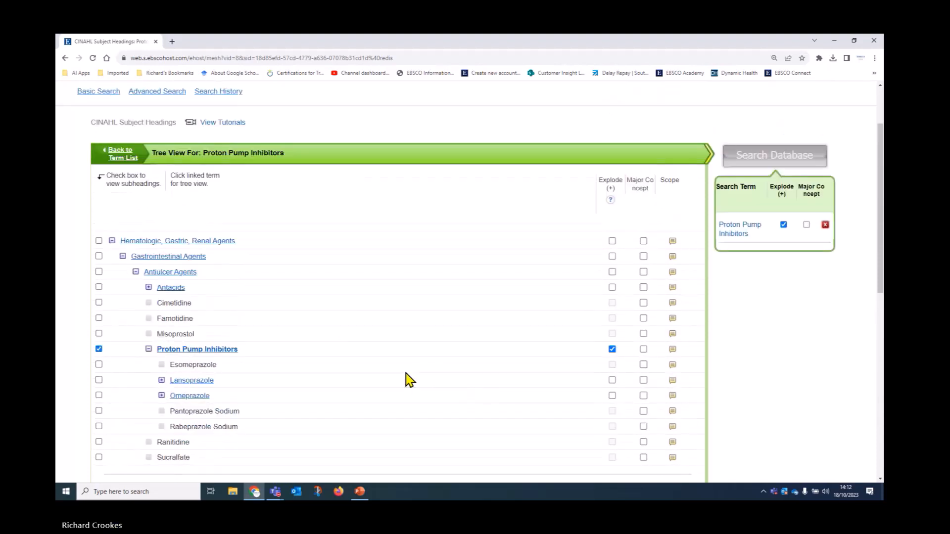
{"action": "scroll", "coordinate": [406, 374], "scroll_direction": "up", "scroll_amount": 1}
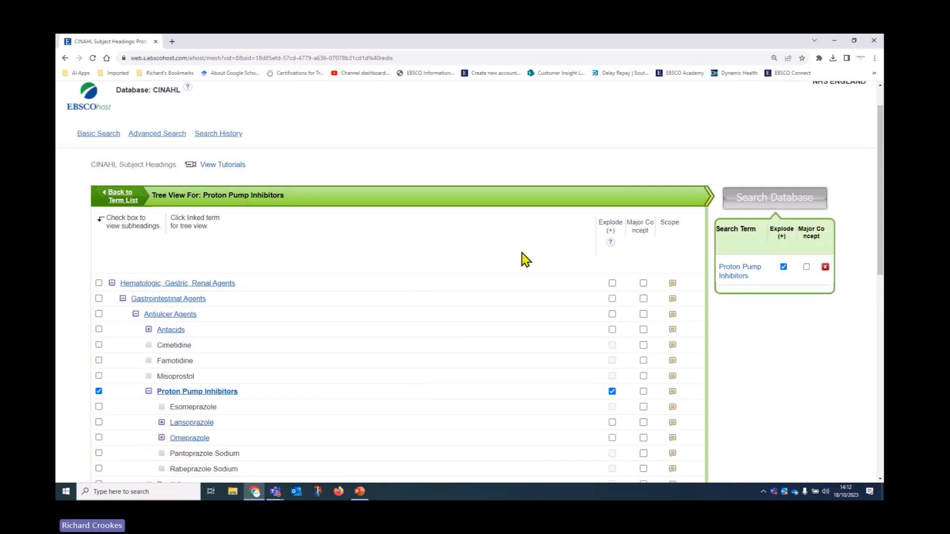
Step: Return to the term list with Proton Pump Inhibitors re-checked and exploded
{"action": "left_click", "coordinate": [124, 198]}
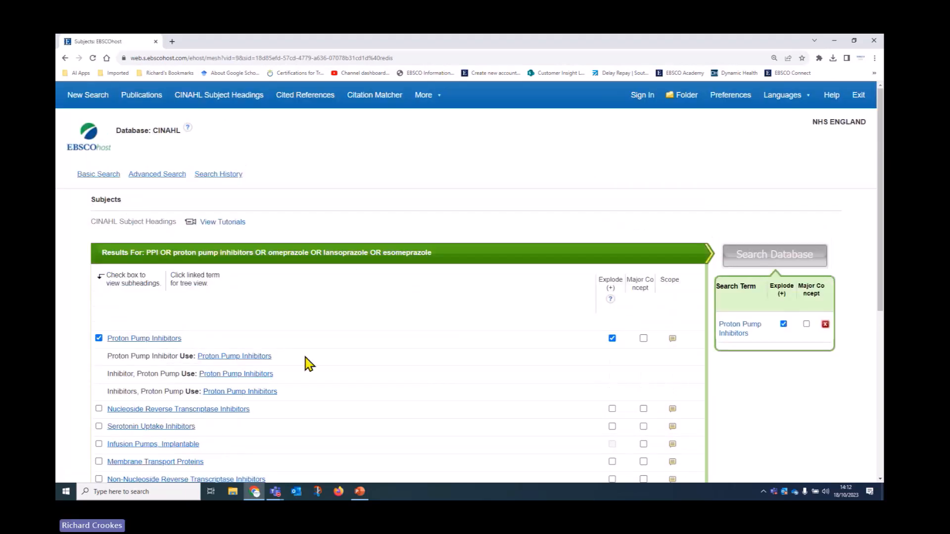
{"action": "left_click", "coordinate": [98, 338]}
{"action": "left_click", "coordinate": [98, 338]}
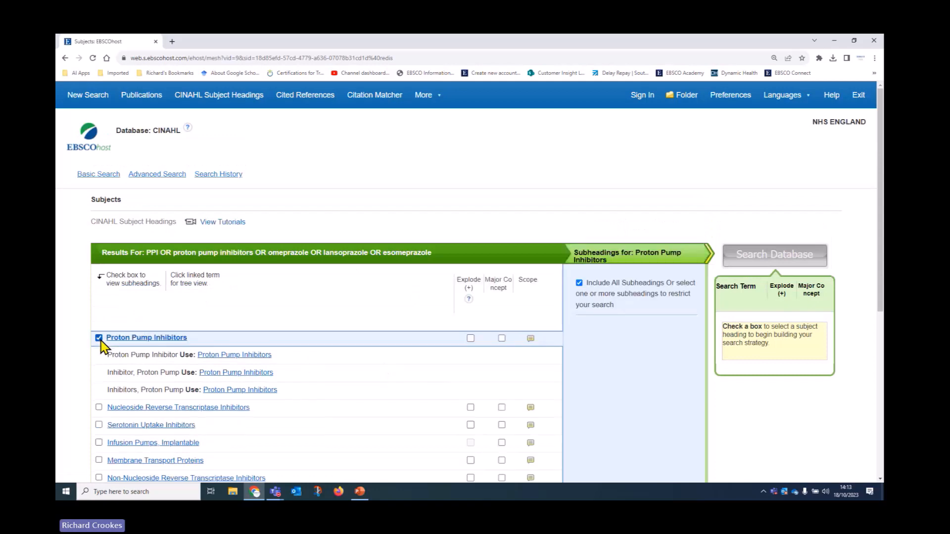
{"action": "left_click", "coordinate": [471, 339]}
Step: Review the subheadings and highlight the older heading names and GASTROINTESTINAL AGENTS in History Notes
{"action": "scroll", "coordinate": [365, 371], "scroll_direction": "down", "scroll_amount": 2}
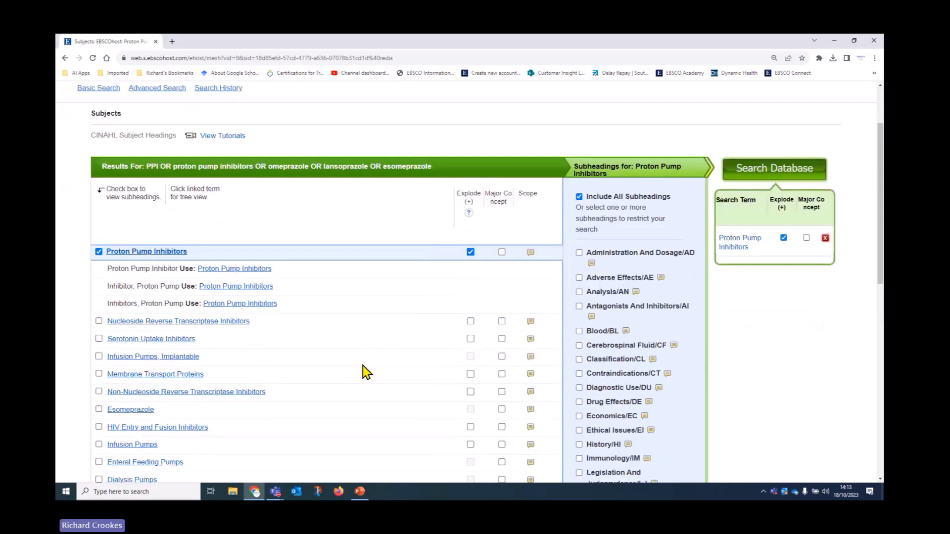
{"action": "scroll", "coordinate": [361, 372], "scroll_direction": "down", "scroll_amount": 2}
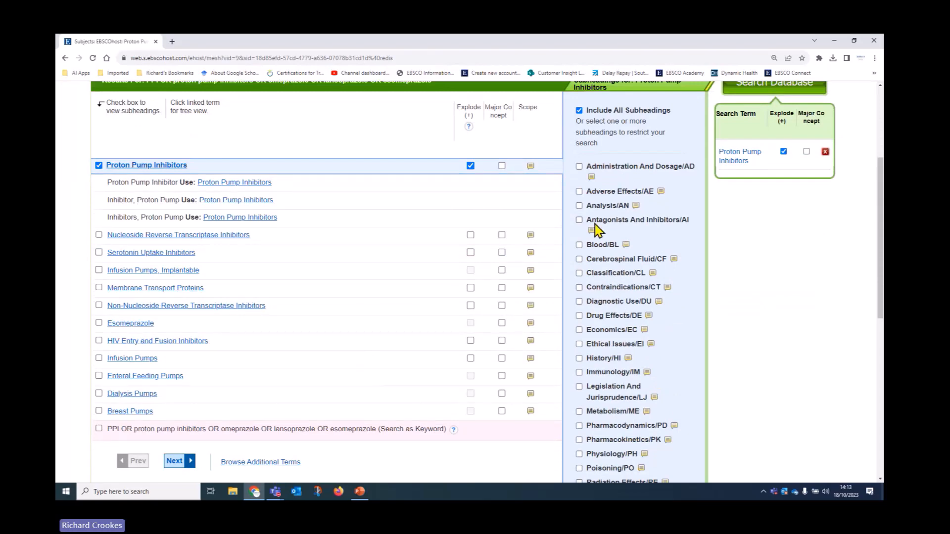
{"action": "scroll", "coordinate": [435, 314], "scroll_direction": "down", "scroll_amount": 3}
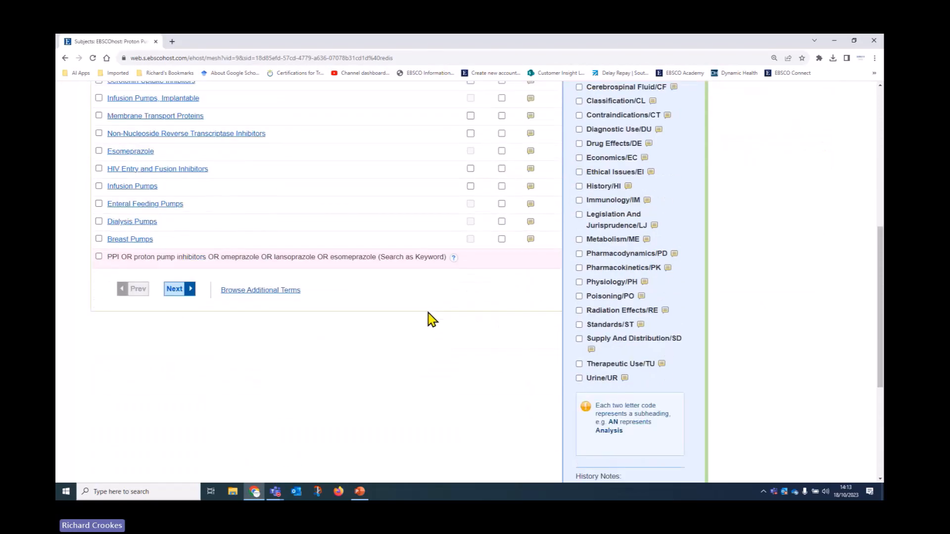
{"action": "scroll", "coordinate": [432, 319], "scroll_direction": "down", "scroll_amount": 4}
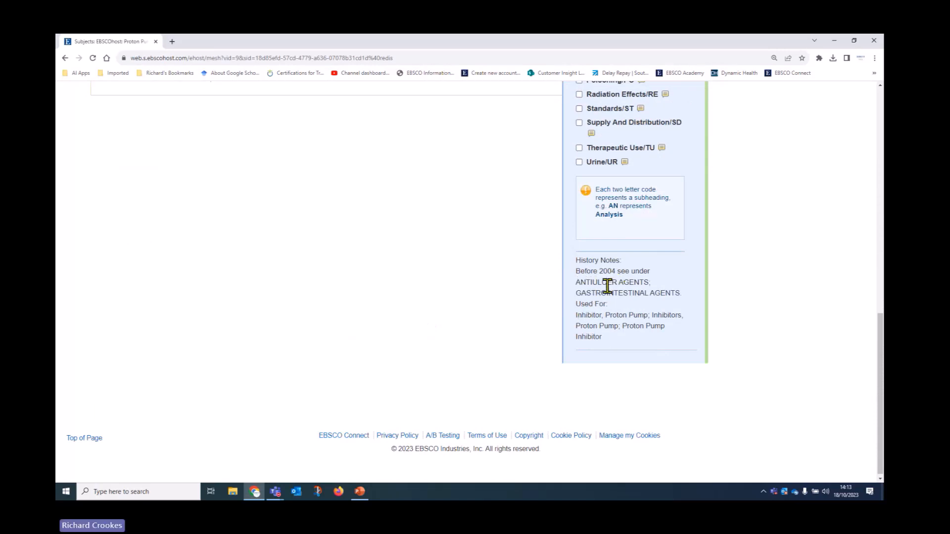
{"action": "left_click_drag", "start_coordinate": [576, 281], "coordinate": [650, 283]}
{"action": "left_click_drag", "start_coordinate": [577, 292], "coordinate": [688, 299]}
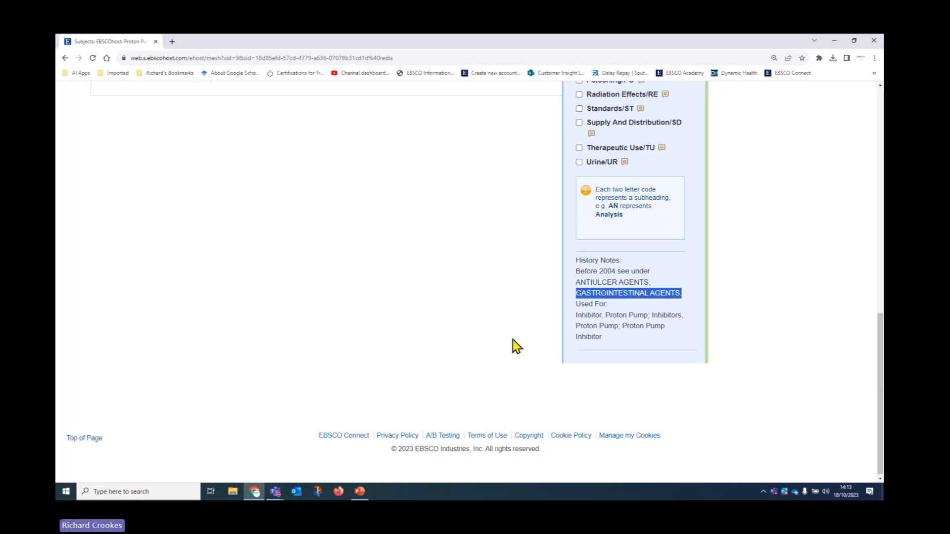
{"action": "scroll", "coordinate": [513, 340], "scroll_direction": "up", "scroll_amount": 3}
{"action": "scroll", "coordinate": [513, 347], "scroll_direction": "up", "scroll_amount": 2}
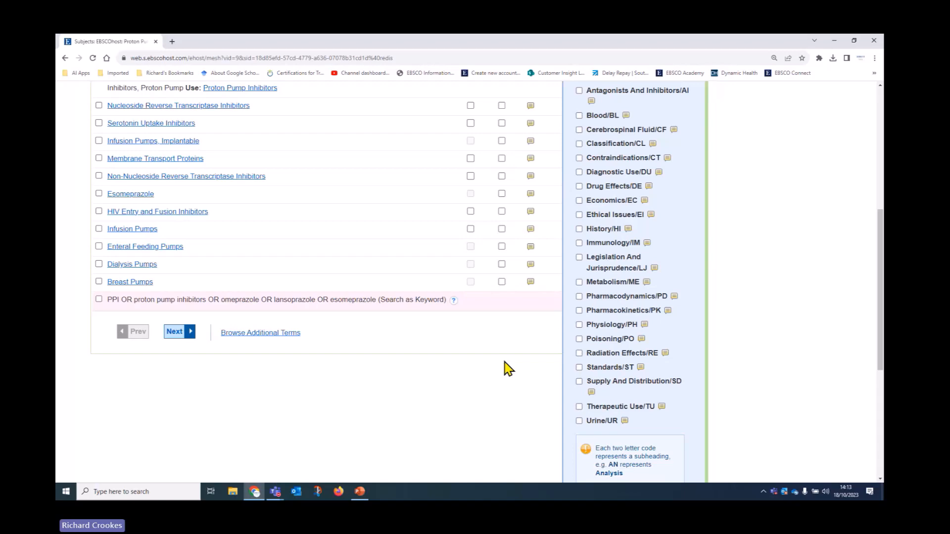
{"action": "scroll", "coordinate": [509, 375], "scroll_direction": "up", "scroll_amount": 3}
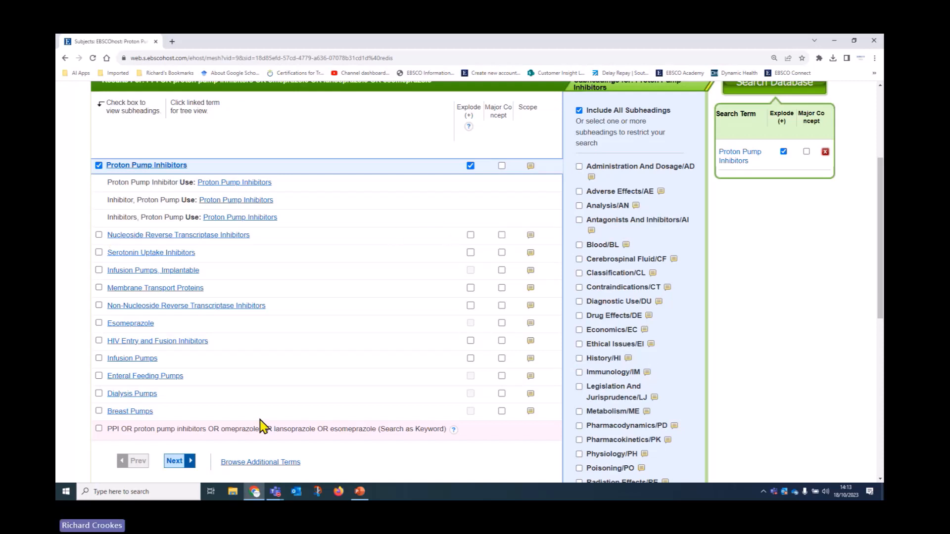
{"action": "scroll", "coordinate": [261, 426], "scroll_direction": "down", "scroll_amount": 2}
Step: Add the 'PPI OR …' keyword row to Proton Pump Inhibitors and search with OR
{"action": "left_click", "coordinate": [99, 342]}
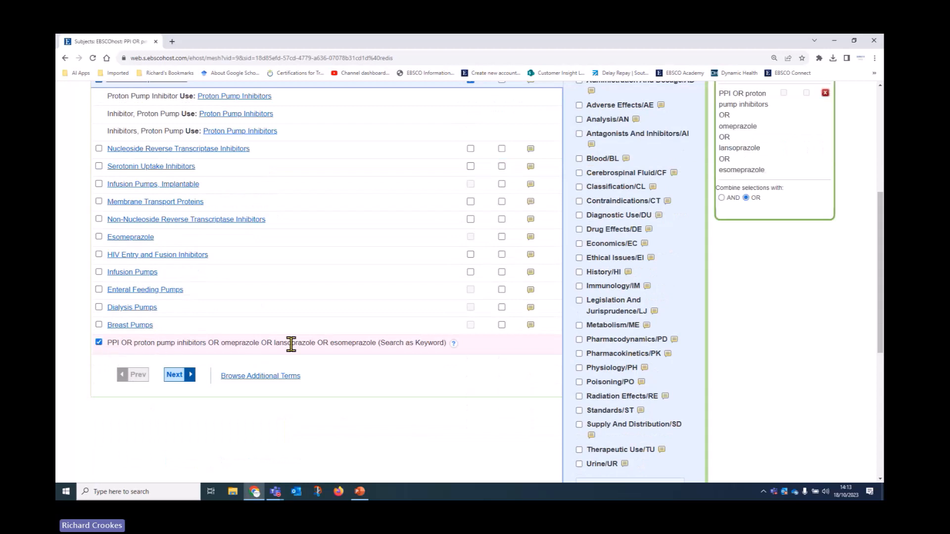
{"action": "scroll", "coordinate": [475, 445], "scroll_direction": "up", "scroll_amount": 3}
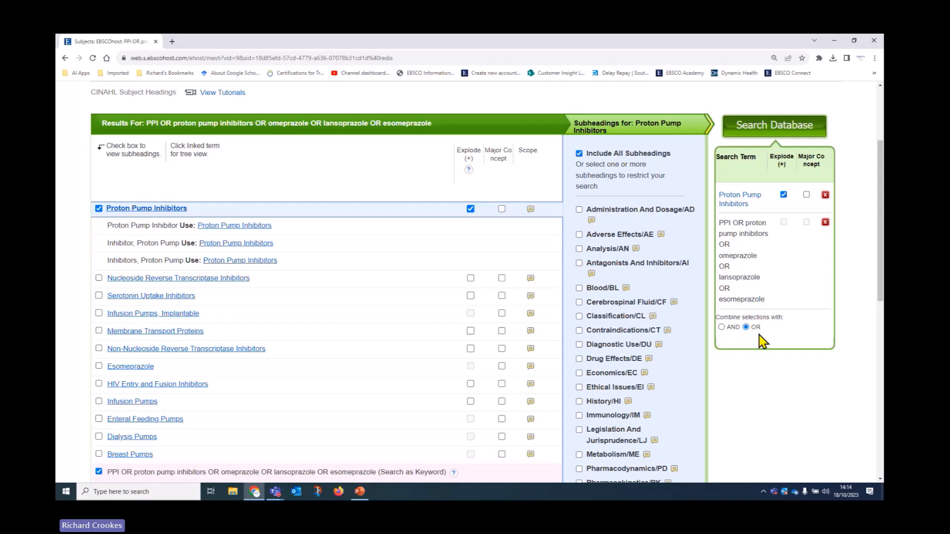
{"action": "left_click", "coordinate": [774, 130]}
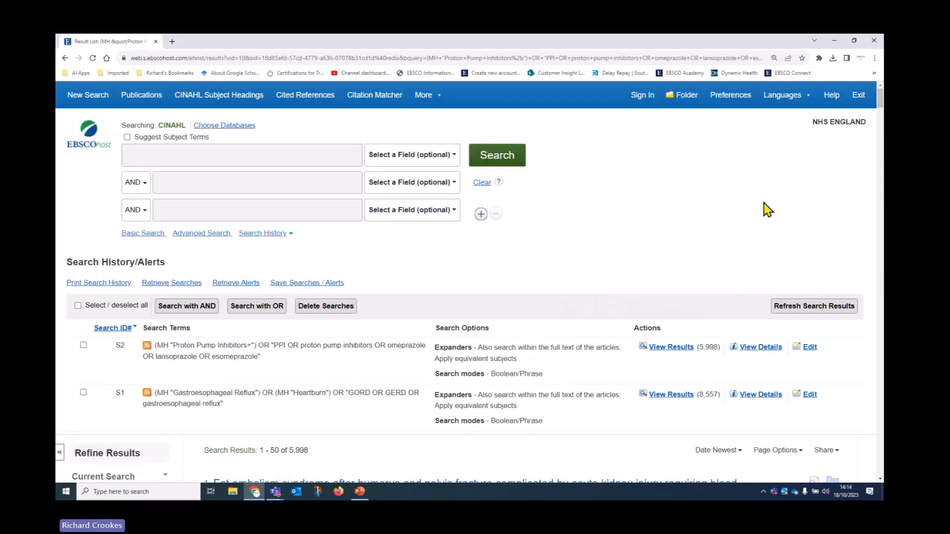
Step: Highlight the MH headings Gastroesophageal Reflux in S1 and Proton Pump Inhibitors in S2
{"action": "scroll", "coordinate": [672, 223], "scroll_direction": "down", "scroll_amount": 3}
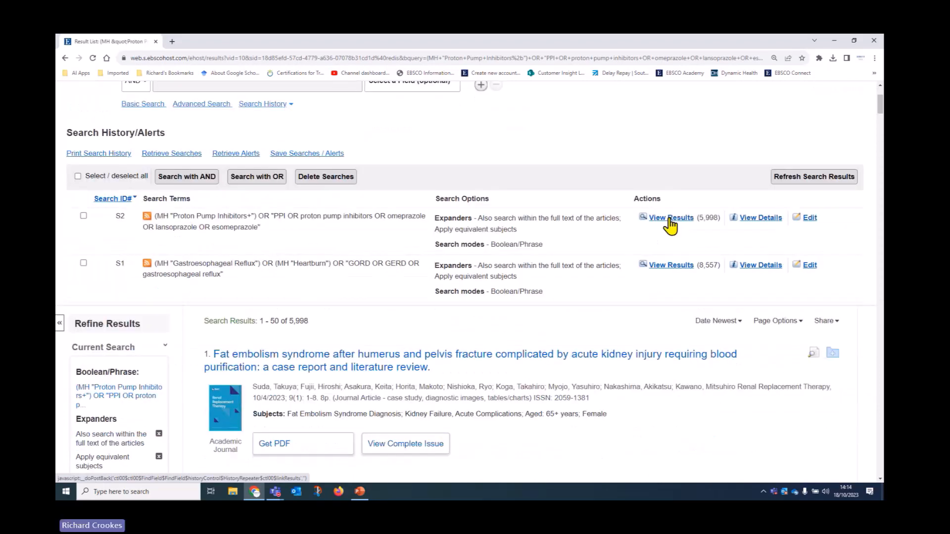
{"action": "left_click_drag", "start_coordinate": [169, 215], "coordinate": [157, 215]}
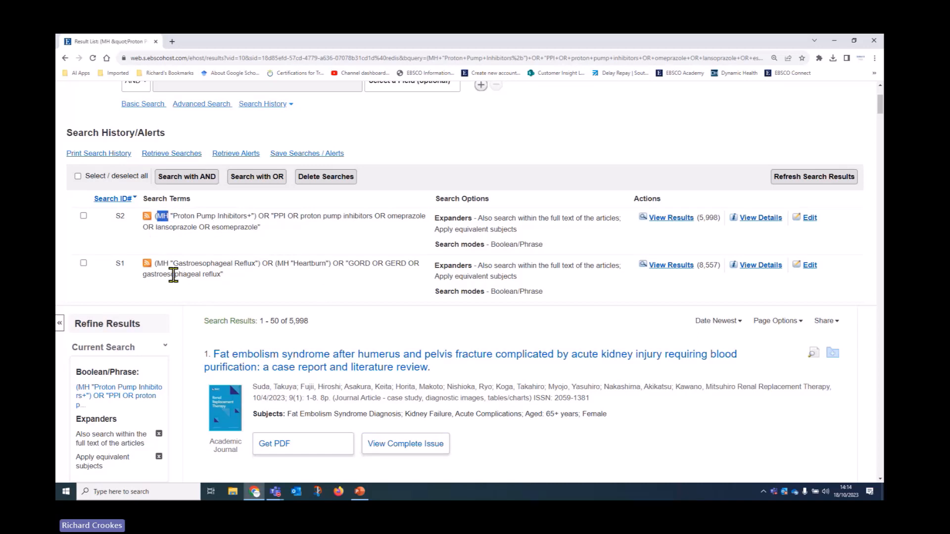
{"action": "left_click_drag", "start_coordinate": [171, 264], "coordinate": [270, 267]}
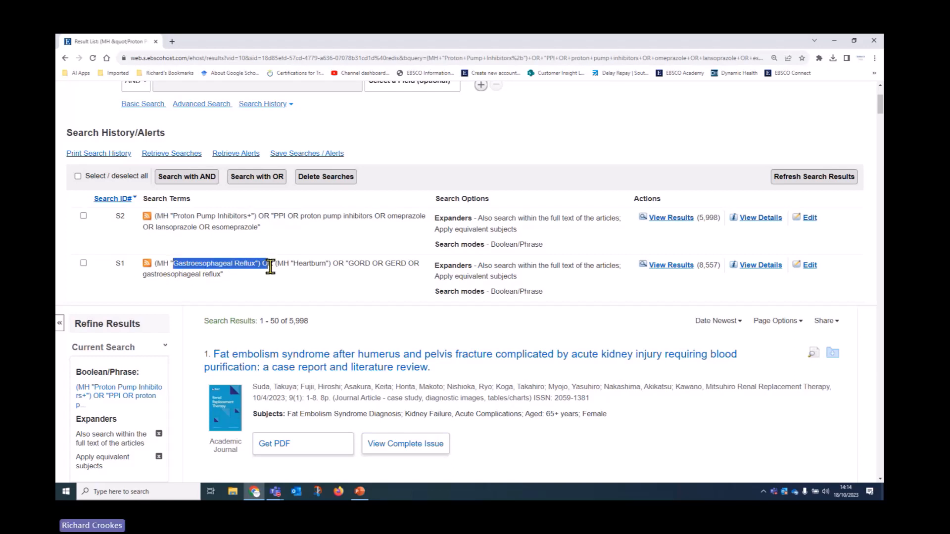
{"action": "scroll", "coordinate": [287, 365], "scroll_direction": "up", "scroll_amount": 2}
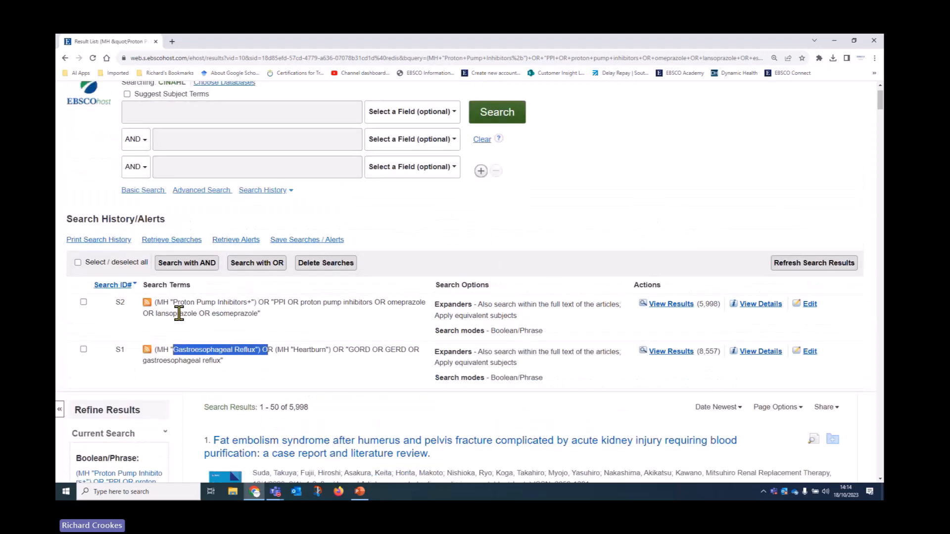
{"action": "left_click_drag", "start_coordinate": [172, 303], "coordinate": [253, 302]}
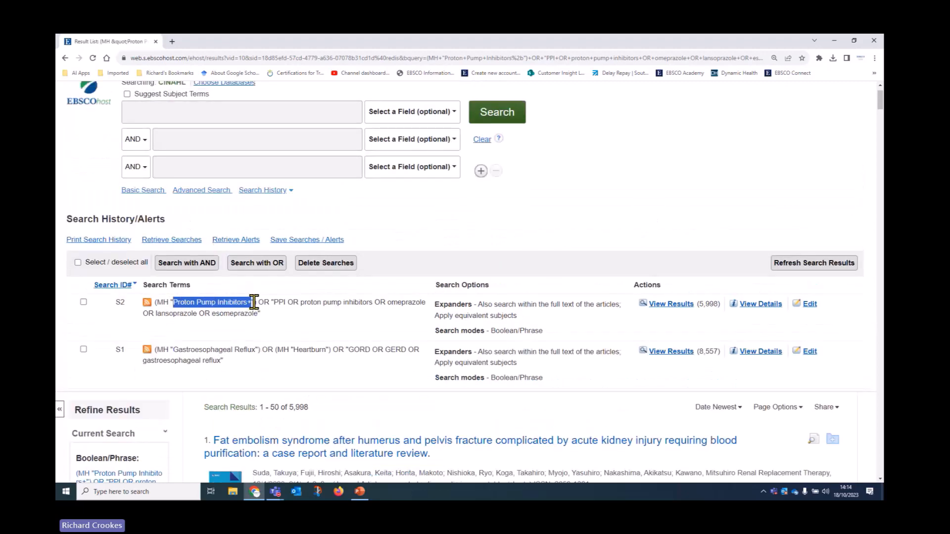
{"action": "left_click", "coordinate": [376, 323]}
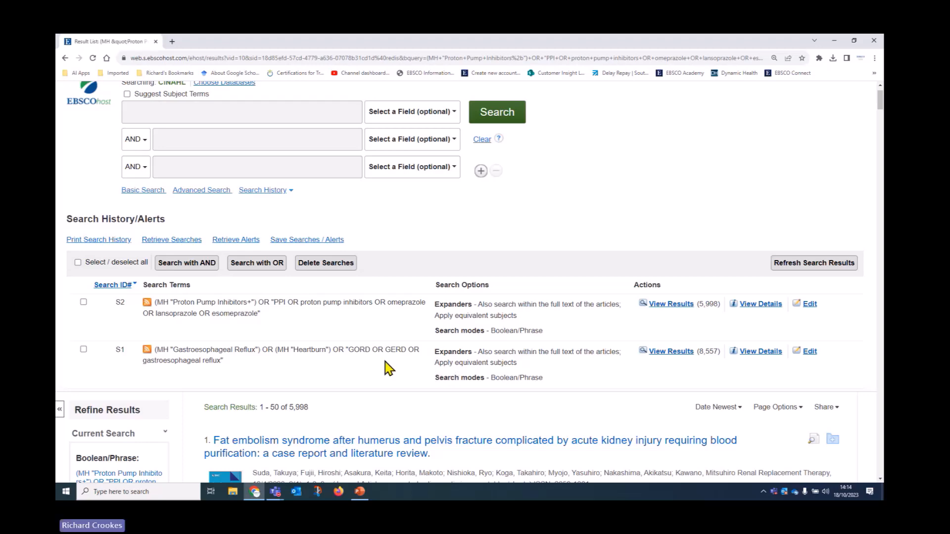
{"action": "scroll", "coordinate": [384, 366], "scroll_direction": "down", "scroll_amount": 1}
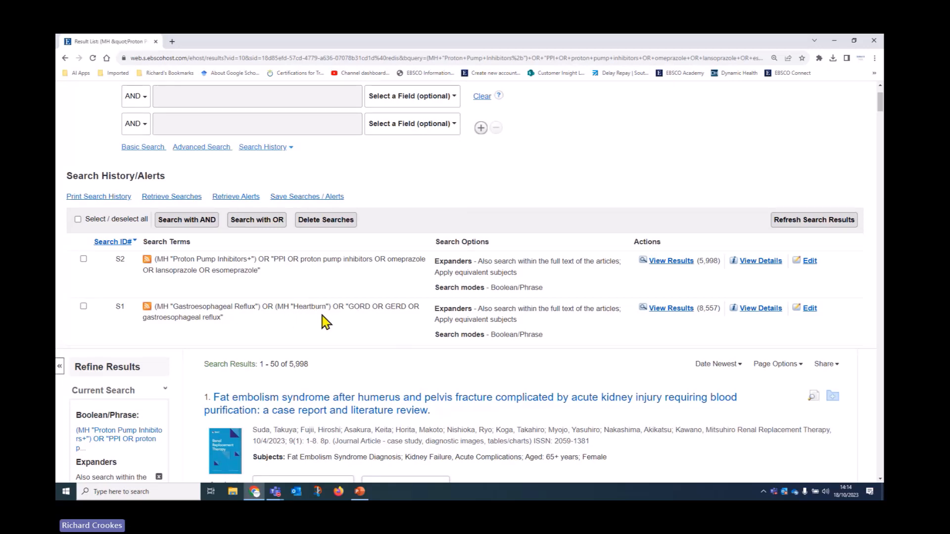
Step: Edit S1 to append OR heartburn to its keyword terms and save it
{"action": "left_click", "coordinate": [810, 308]}
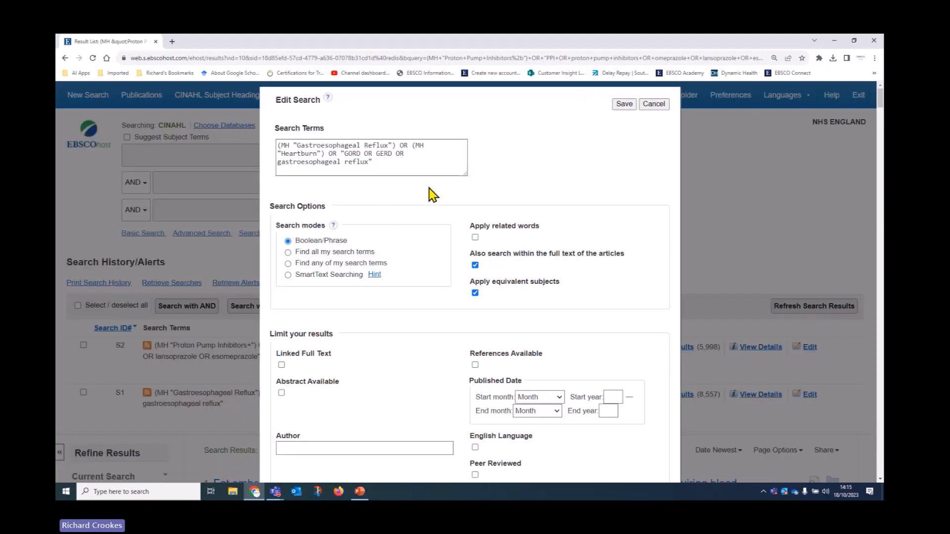
{"action": "left_click", "coordinate": [369, 161]}
{"action": "type", "text": "n Oor"}
{"action": "key", "text": "BackSpace"}
{"action": "key", "text": "BackSpace"}
{"action": "key", "text": "BackSpace"}
{"action": "type", "text": "R hear"}
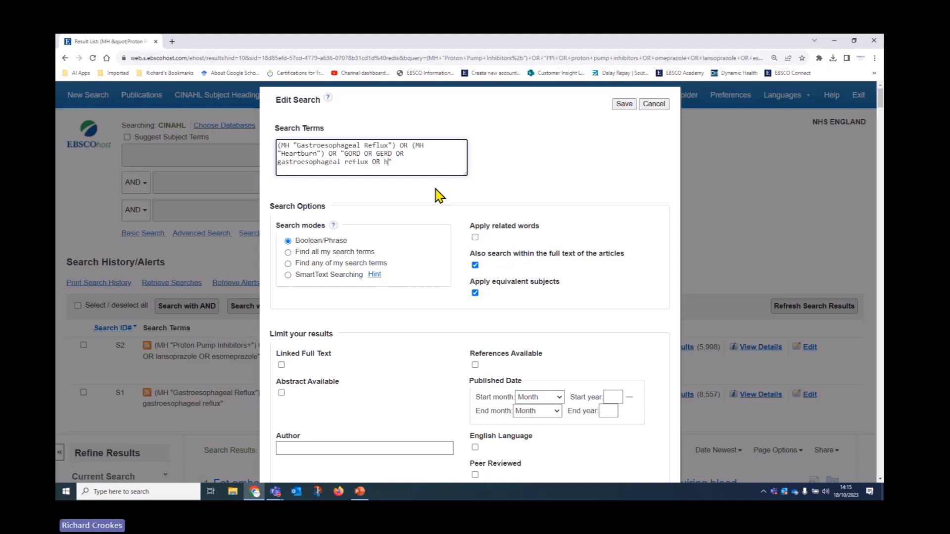
{"action": "type", "text": "tburn"}
{"action": "left_click", "coordinate": [622, 107]}
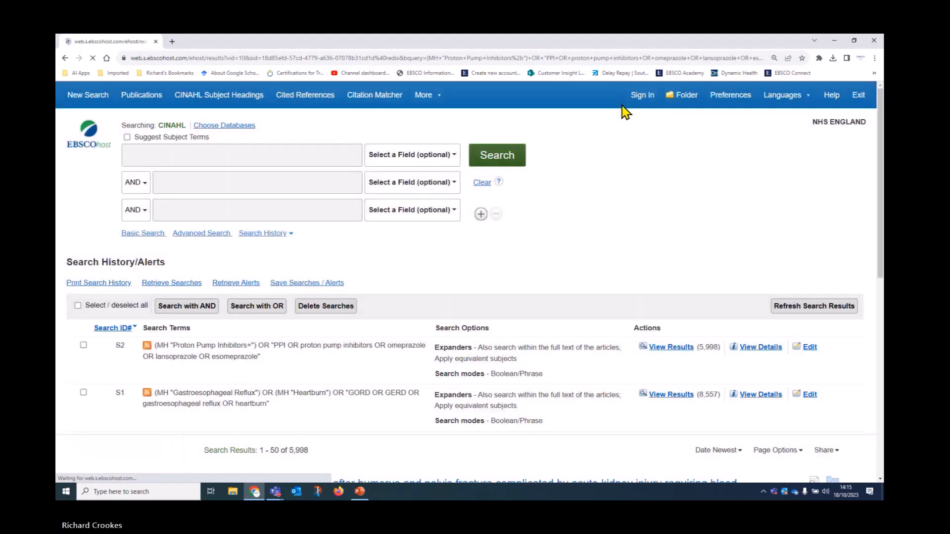
Step: Sort the search history by search number to review S1 and S2
{"action": "scroll", "coordinate": [677, 253], "scroll_direction": "down", "scroll_amount": 2}
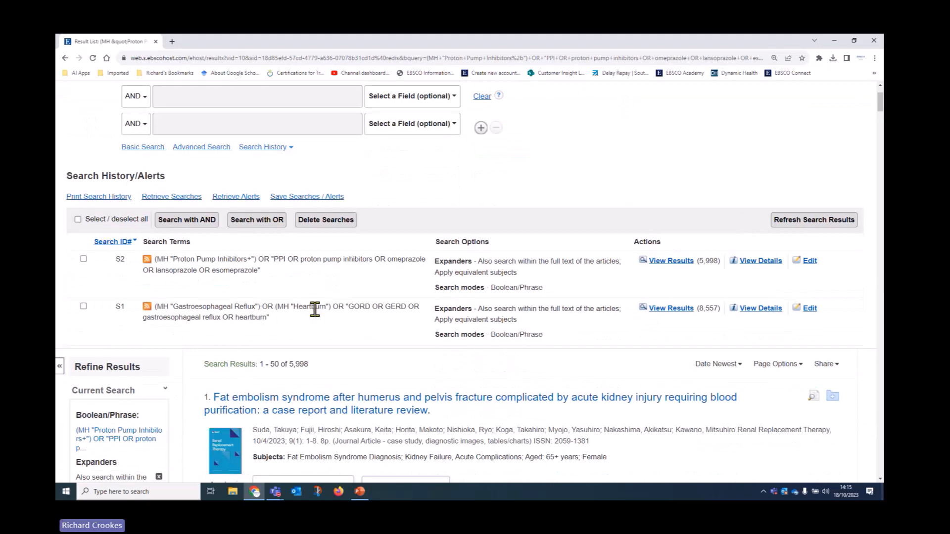
{"action": "scroll", "coordinate": [426, 297], "scroll_direction": "down", "scroll_amount": 1}
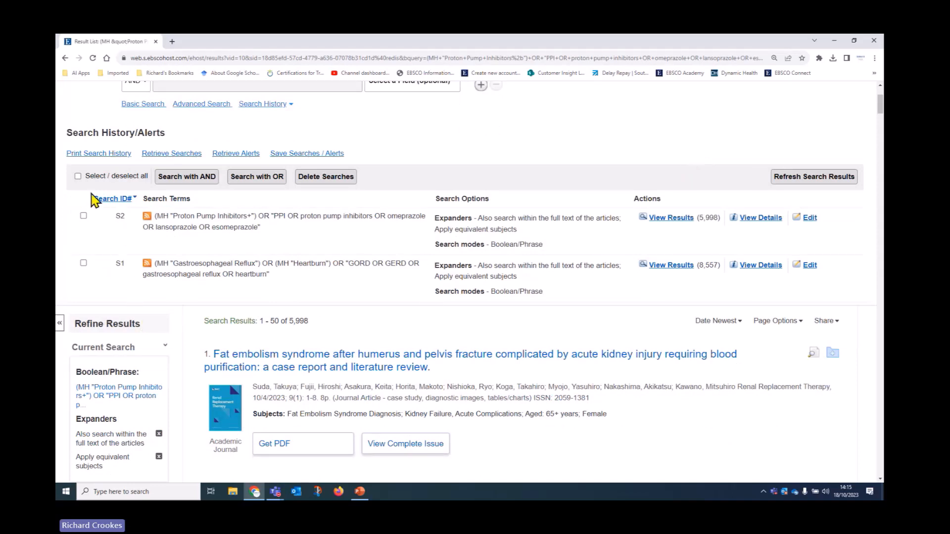
{"action": "left_click", "coordinate": [113, 207]}
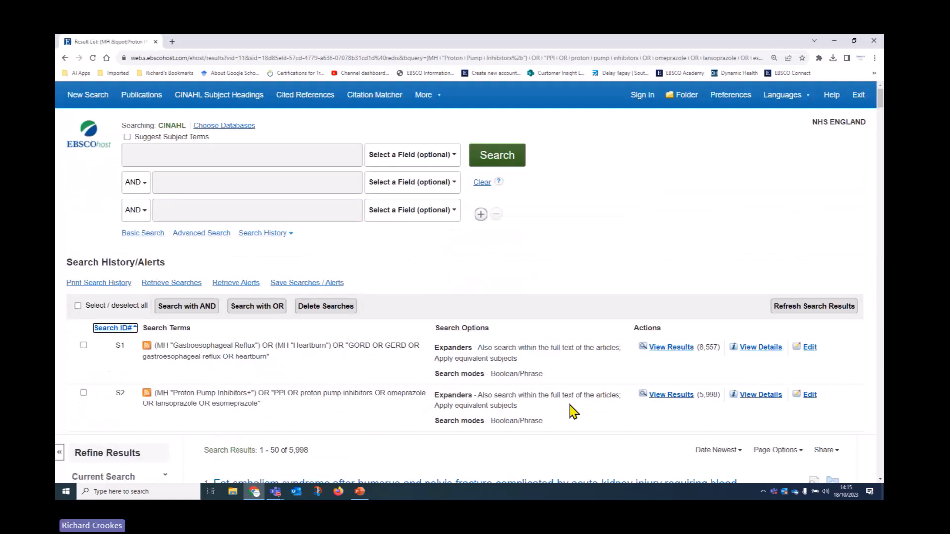
{"action": "scroll", "coordinate": [557, 394], "scroll_direction": "down", "scroll_amount": 3}
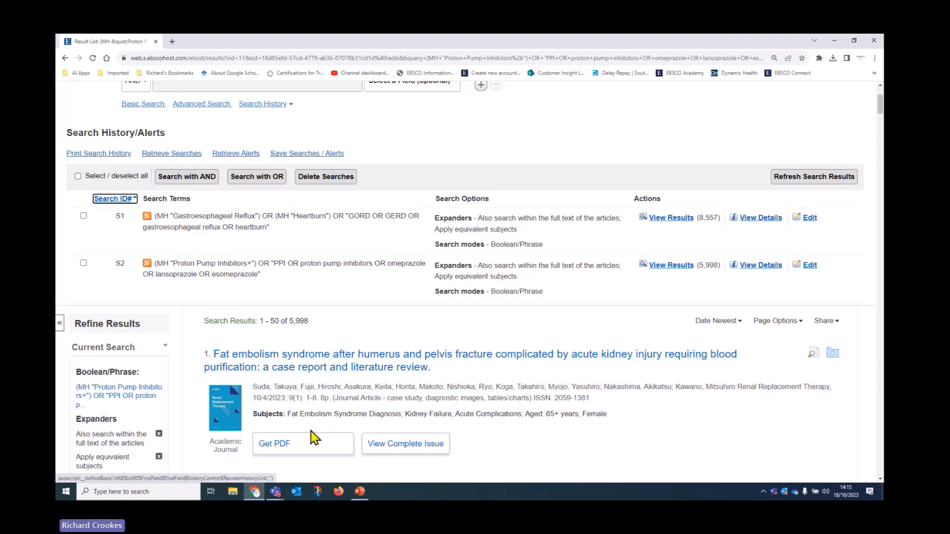
{"action": "scroll", "coordinate": [314, 436], "scroll_direction": "up", "scroll_amount": 3}
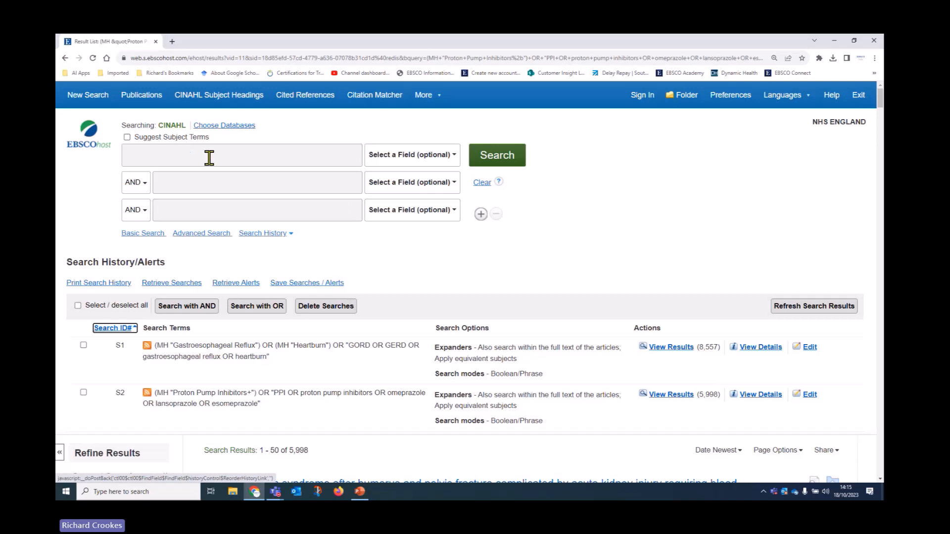
Step: Browse CINAHL Subject Headings for the term 'GORD OR GERD'
{"action": "left_click", "coordinate": [244, 100]}
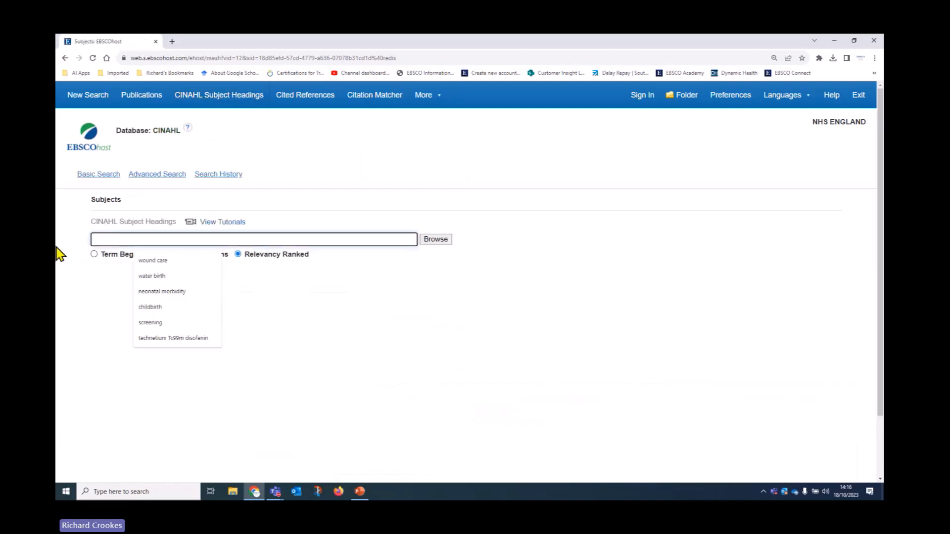
{"action": "type", "text": "GORD"}
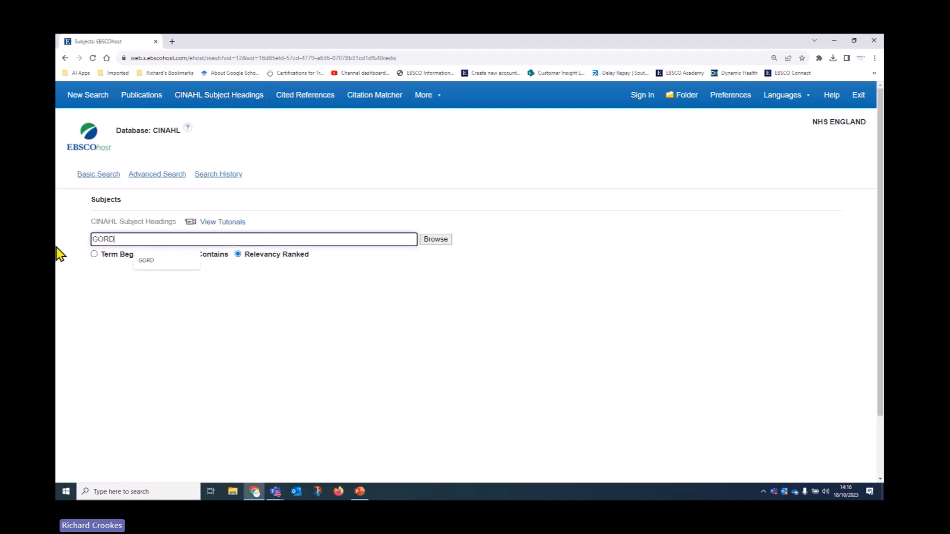
{"action": "type", "text": " oR GERD"}
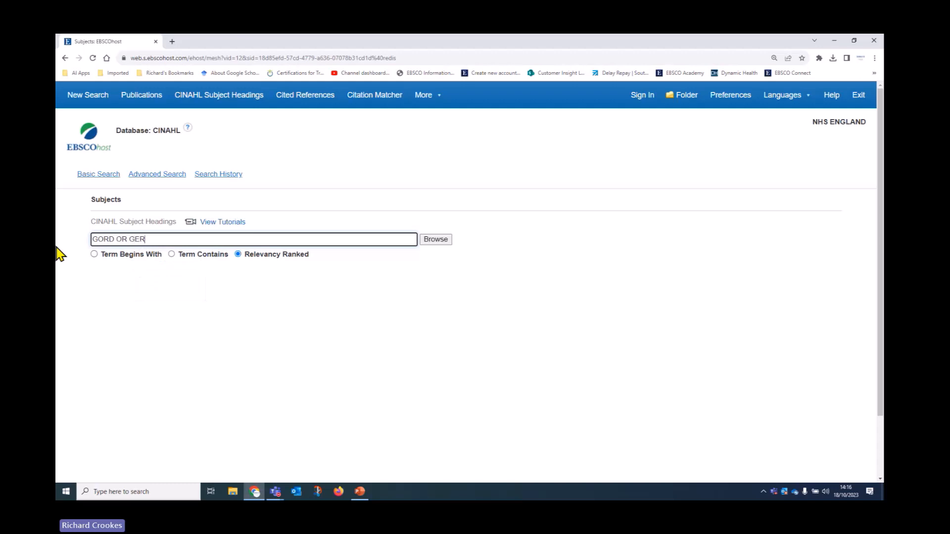
{"action": "left_click", "coordinate": [437, 241]}
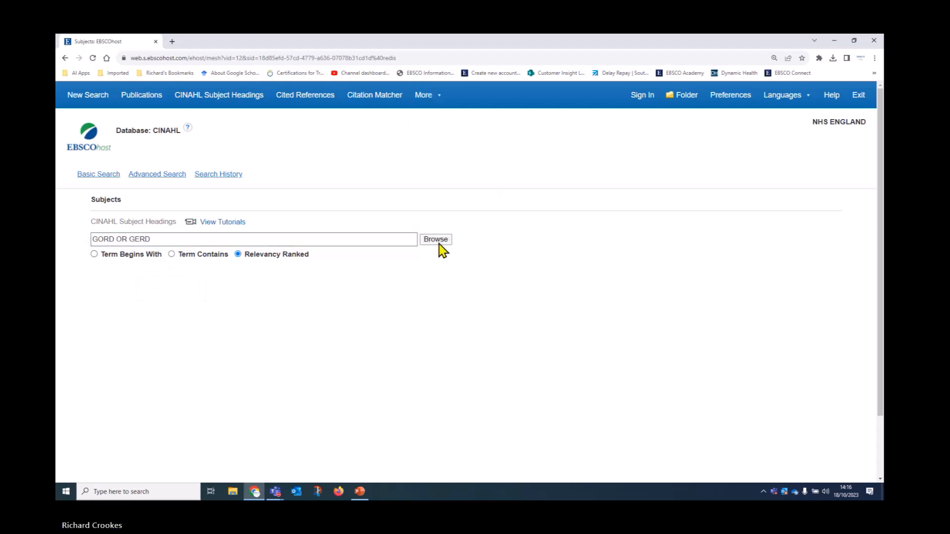
Step: Select the Gastroesophageal Reflux heading and the GORD OR GERD keyword, then go back
{"action": "scroll", "coordinate": [470, 289], "scroll_direction": "down", "scroll_amount": 2}
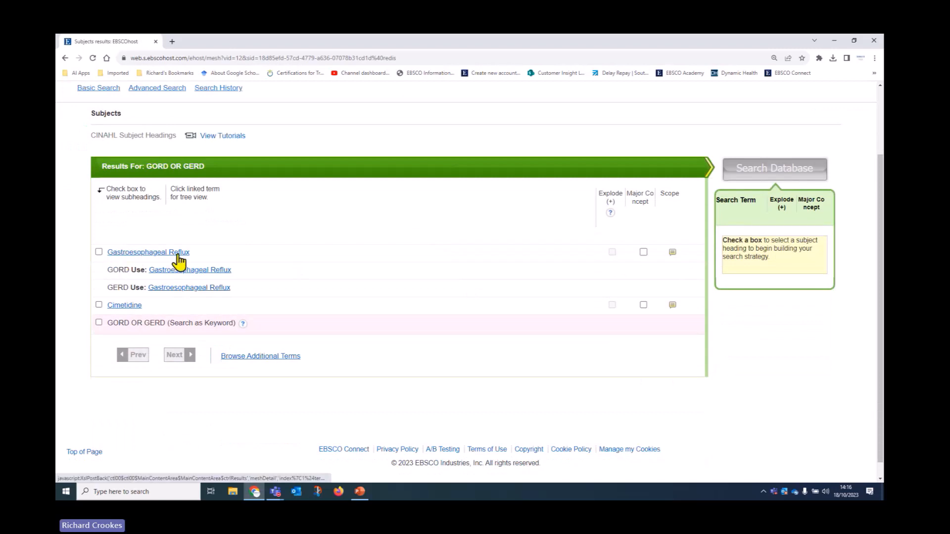
{"action": "left_click", "coordinate": [99, 252]}
{"action": "left_click", "coordinate": [99, 323]}
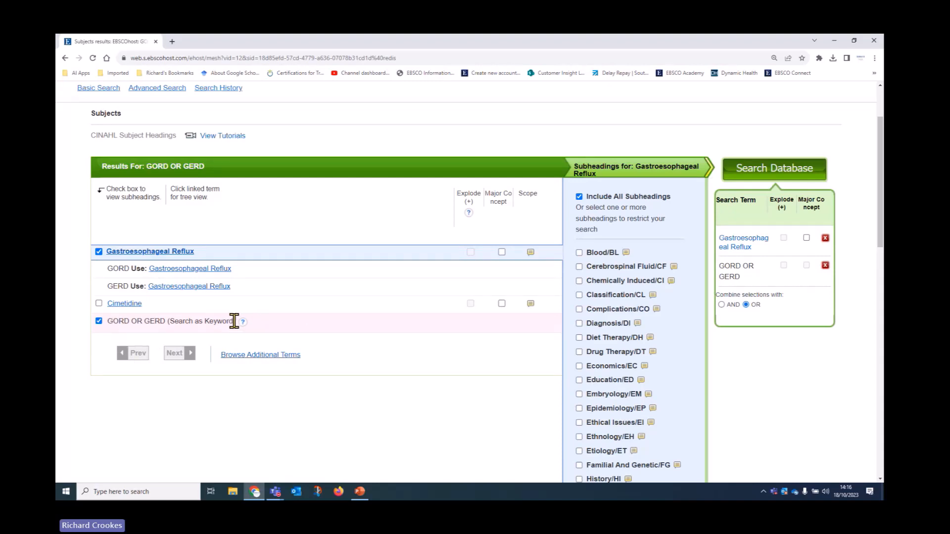
{"action": "scroll", "coordinate": [234, 321], "scroll_direction": "up", "scroll_amount": 2}
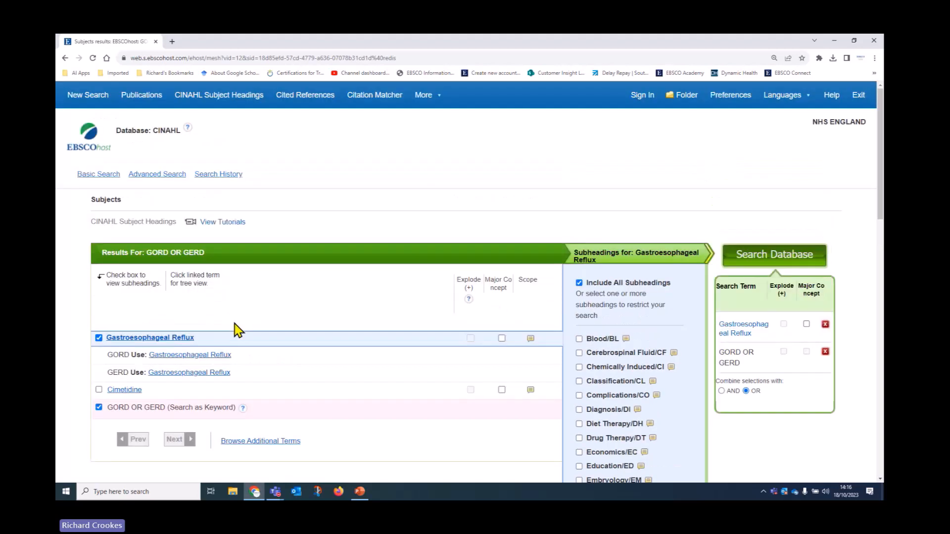
{"action": "scroll", "coordinate": [297, 308], "scroll_direction": "down", "scroll_amount": 5}
{"action": "scroll", "coordinate": [289, 310], "scroll_direction": "up", "scroll_amount": 5}
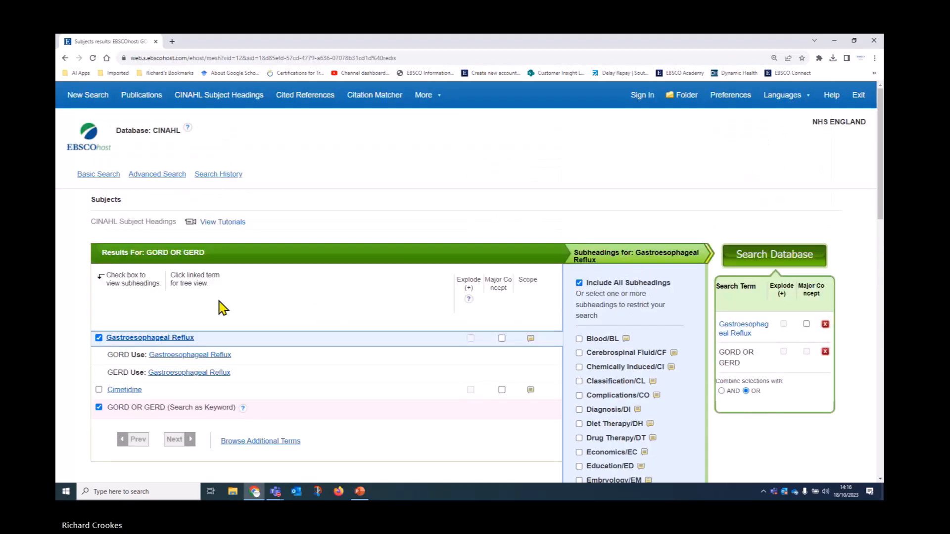
{"action": "left_click", "coordinate": [65, 57]}
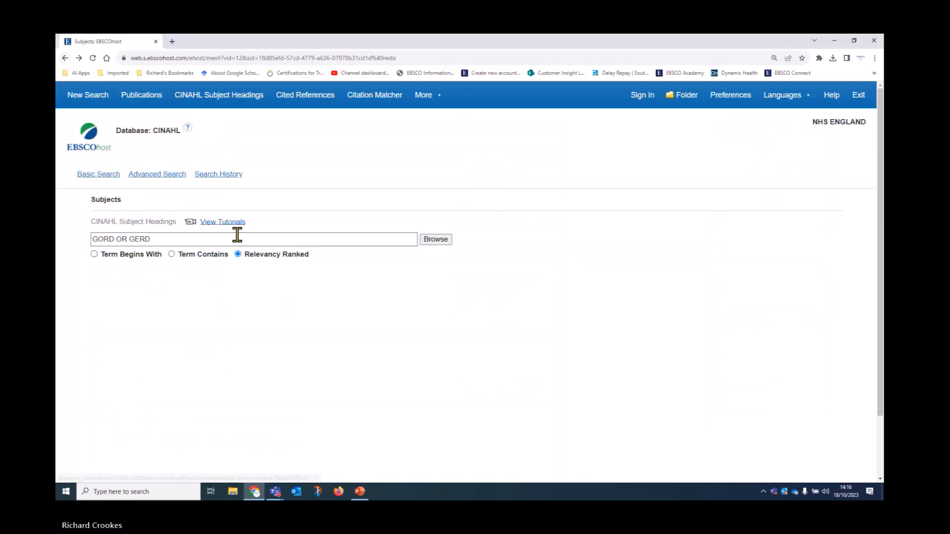
Step: From a new search, open Search History and select both S1 and S2
{"action": "left_click", "coordinate": [89, 99]}
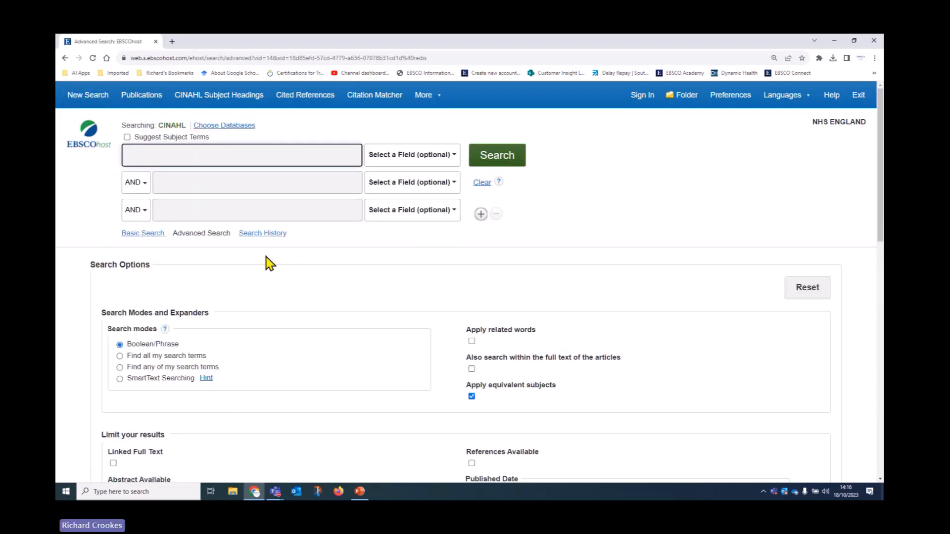
{"action": "left_click", "coordinate": [268, 234]}
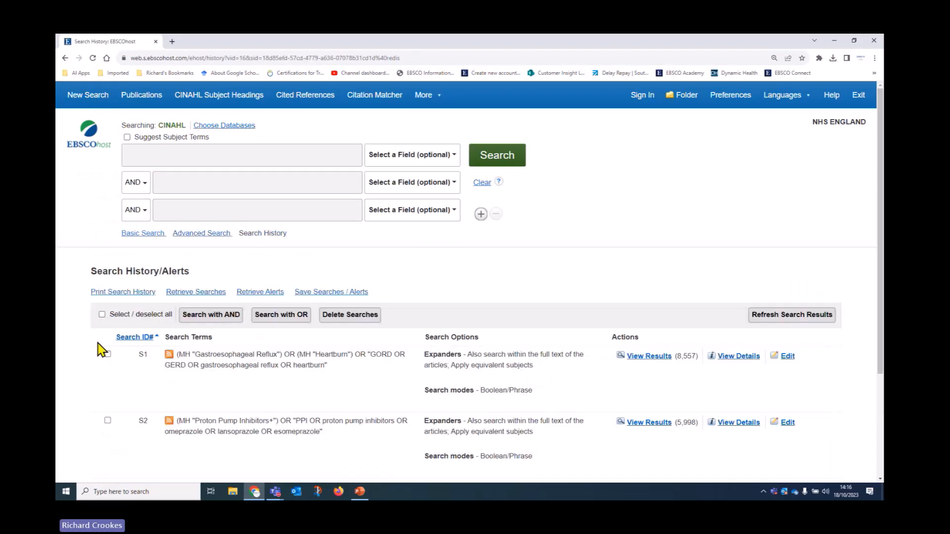
{"action": "scroll", "coordinate": [524, 368], "scroll_direction": "down", "scroll_amount": 2}
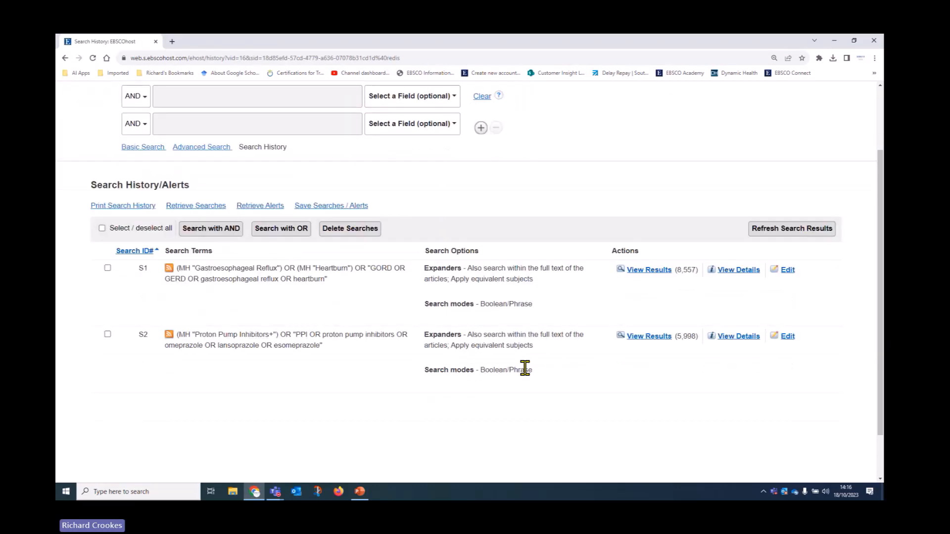
{"action": "scroll", "coordinate": [525, 368], "scroll_direction": "up", "scroll_amount": 2}
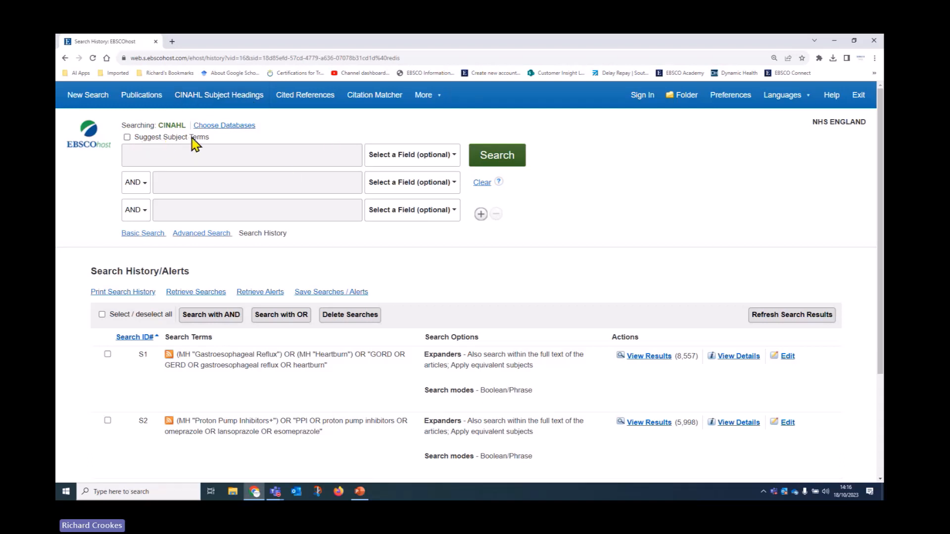
{"action": "left_click", "coordinate": [128, 138]}
{"action": "left_click", "coordinate": [128, 137]}
{"action": "scroll", "coordinate": [325, 324], "scroll_direction": "down", "scroll_amount": 3}
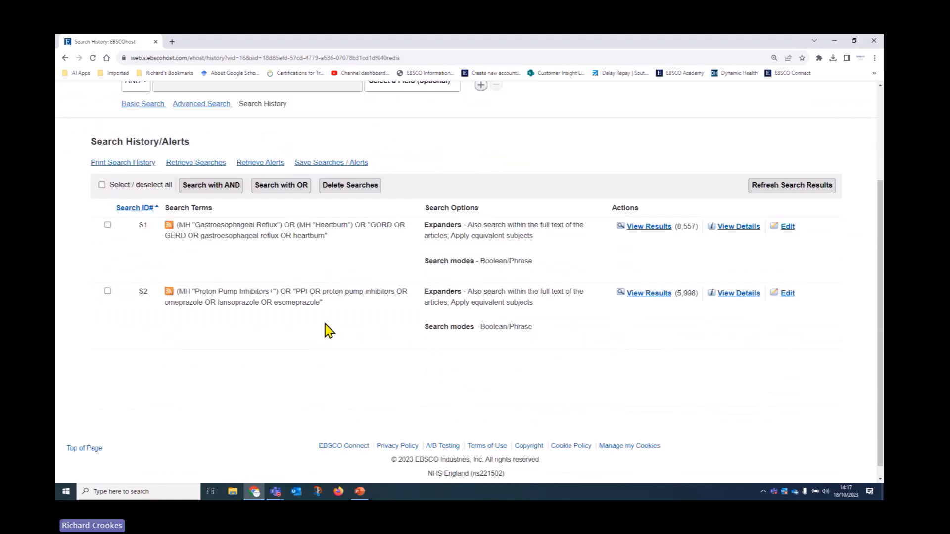
{"action": "left_click", "coordinate": [102, 185]}
Step: Combine S1 and S2 with AND as S3 and browse the 1,573 results
{"action": "left_click", "coordinate": [216, 187]}
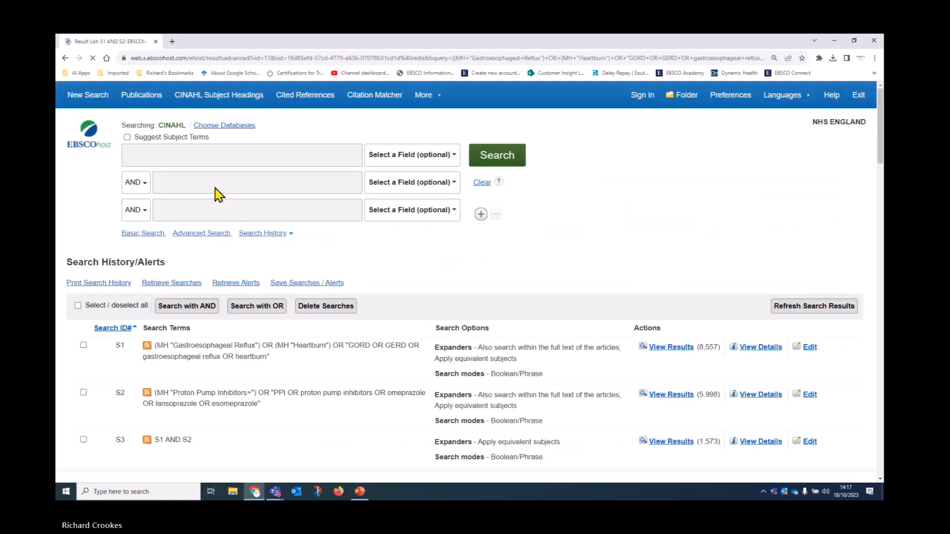
{"action": "scroll", "coordinate": [327, 379], "scroll_direction": "down", "scroll_amount": 3}
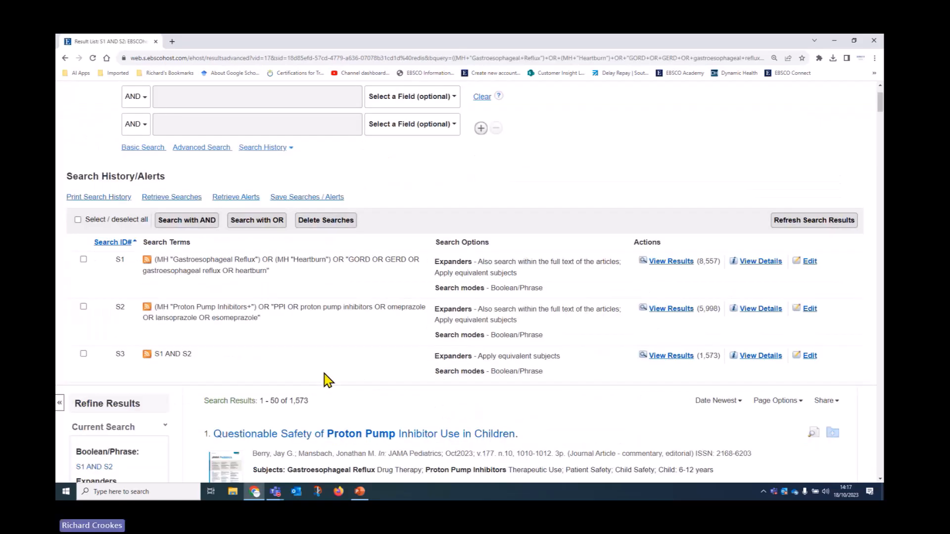
{"action": "scroll", "coordinate": [327, 379], "scroll_direction": "down", "scroll_amount": 1}
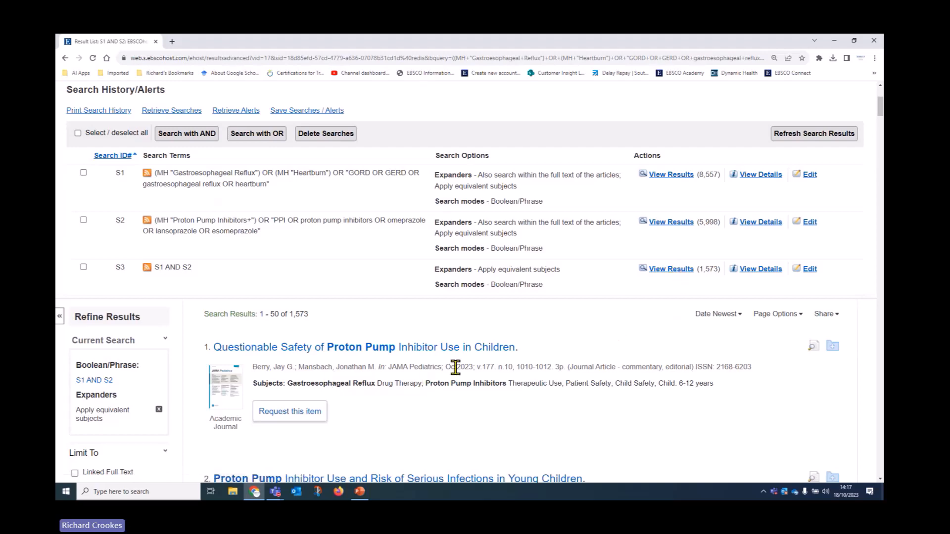
{"action": "scroll", "coordinate": [454, 365], "scroll_direction": "down", "scroll_amount": 2}
{"action": "scroll", "coordinate": [494, 363], "scroll_direction": "down", "scroll_amount": 1}
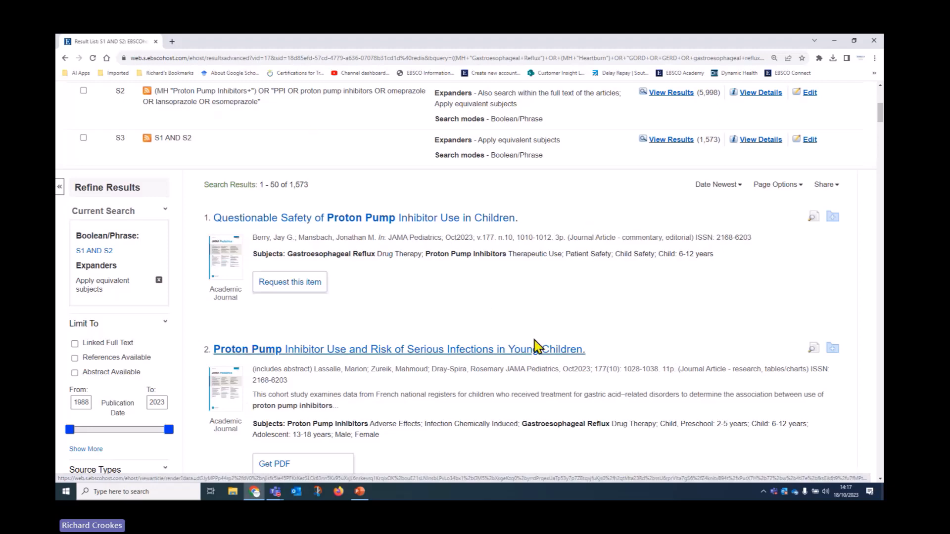
{"action": "scroll", "coordinate": [550, 383], "scroll_direction": "down", "scroll_amount": 1}
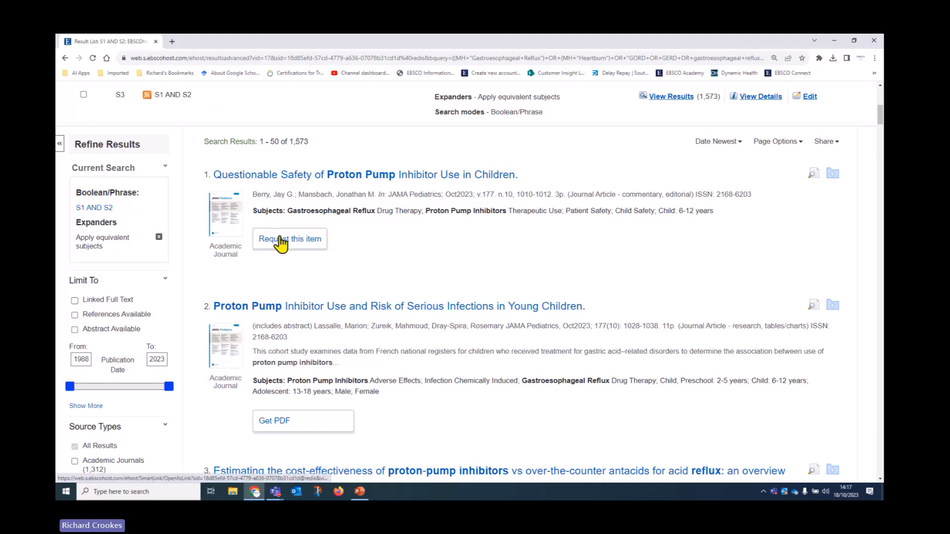
{"action": "scroll", "coordinate": [569, 418], "scroll_direction": "down", "scroll_amount": 2}
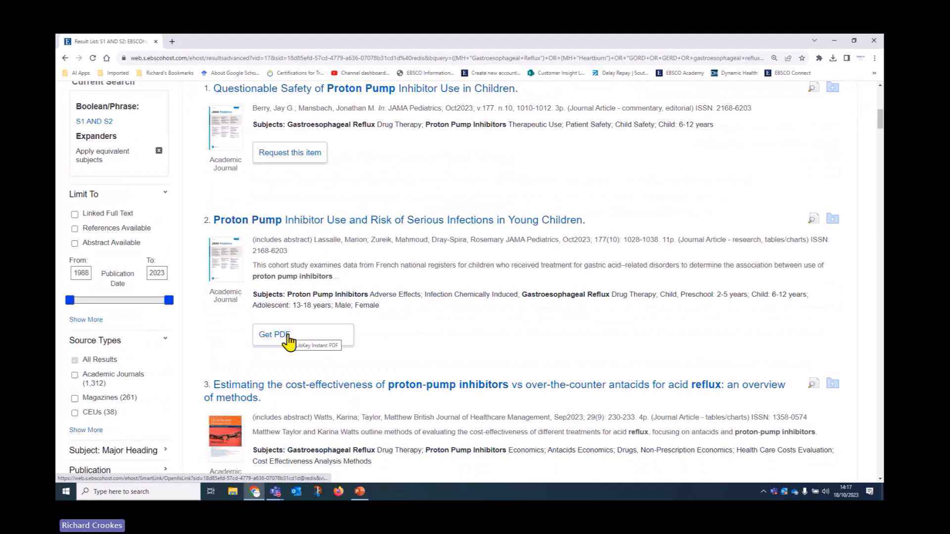
{"action": "scroll", "coordinate": [639, 322], "scroll_direction": "down", "scroll_amount": 7}
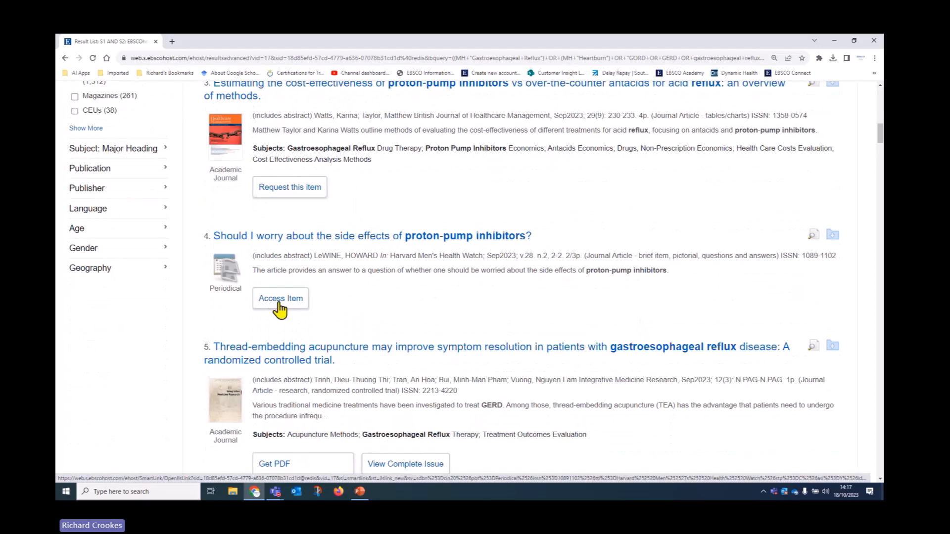
{"action": "scroll", "coordinate": [723, 381], "scroll_direction": "down", "scroll_amount": 2}
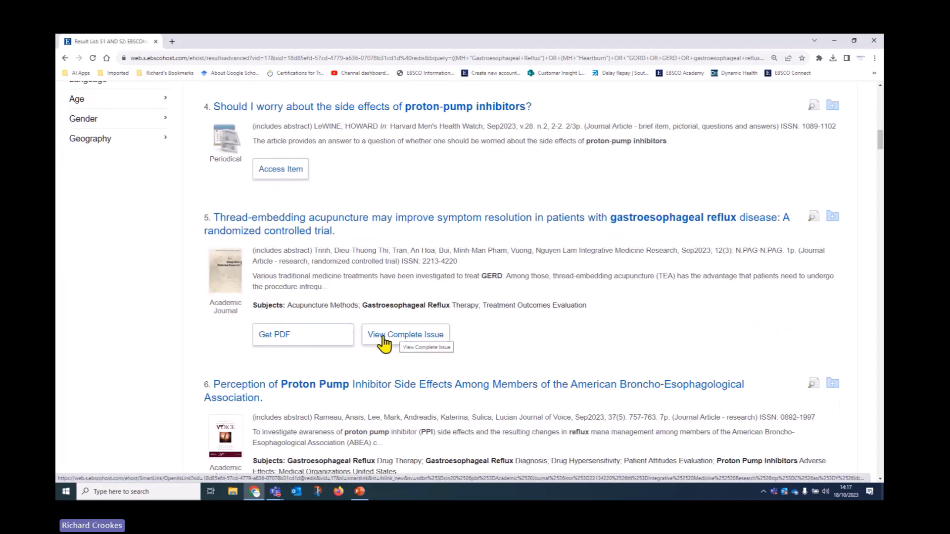
{"action": "scroll", "coordinate": [594, 347], "scroll_direction": "down", "scroll_amount": 2}
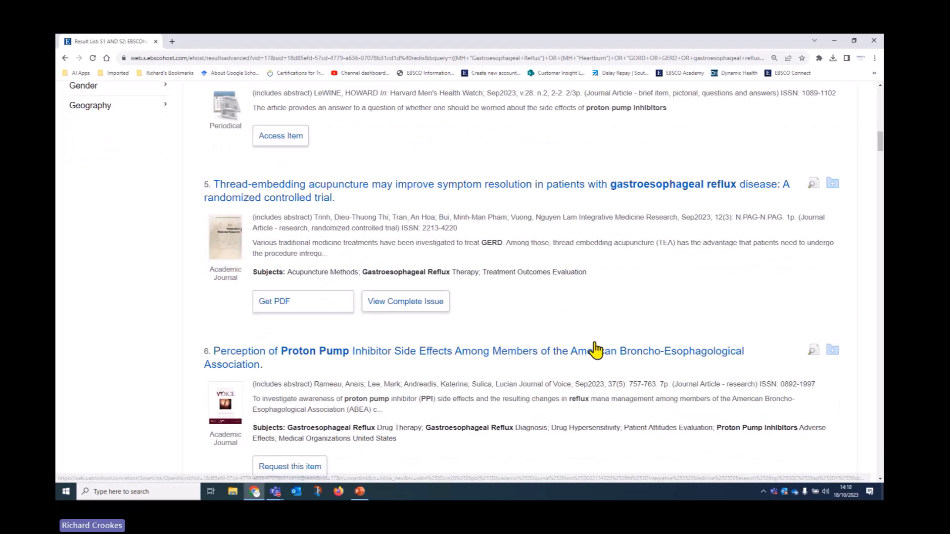
{"action": "scroll", "coordinate": [596, 349], "scroll_direction": "down", "scroll_amount": 8}
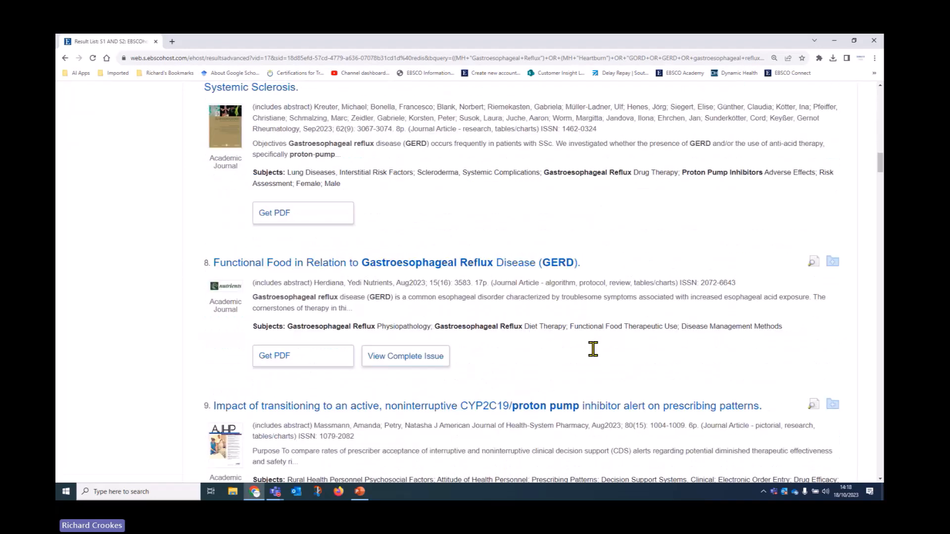
{"action": "scroll", "coordinate": [597, 356], "scroll_direction": "down", "scroll_amount": 2}
{"action": "scroll", "coordinate": [595, 357], "scroll_direction": "down", "scroll_amount": 10}
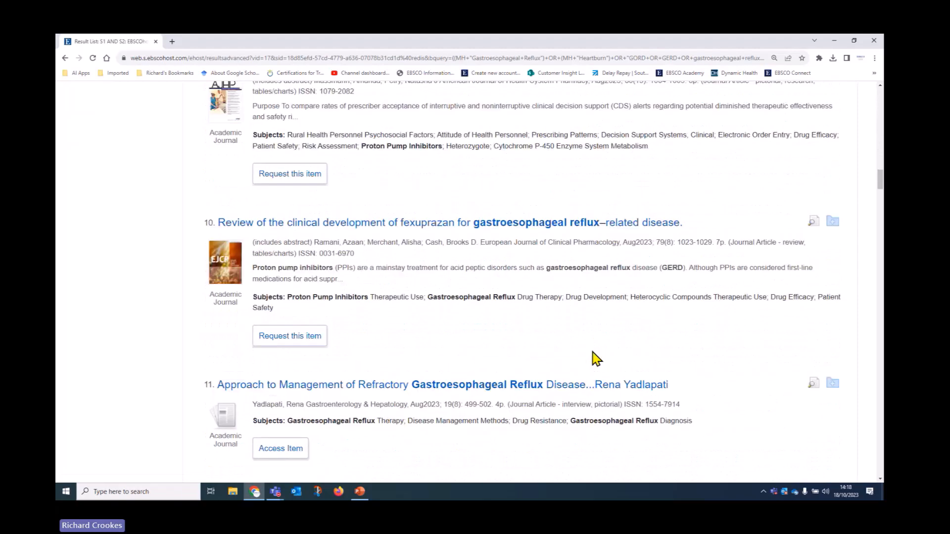
{"action": "scroll", "coordinate": [595, 361], "scroll_direction": "down", "scroll_amount": 10}
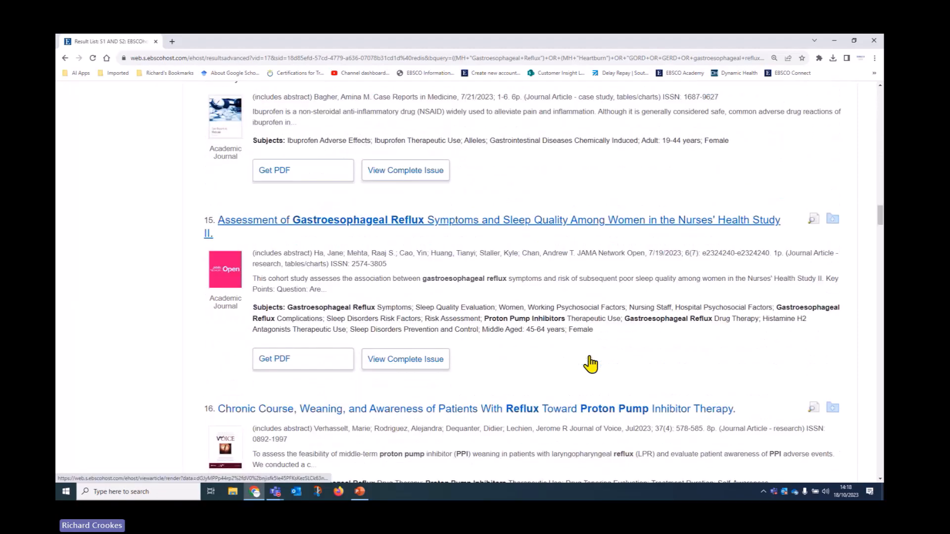
{"action": "scroll", "coordinate": [590, 363], "scroll_direction": "down", "scroll_amount": 1}
{"action": "left_click_drag", "start_coordinate": [879, 216], "coordinate": [879, 104]}
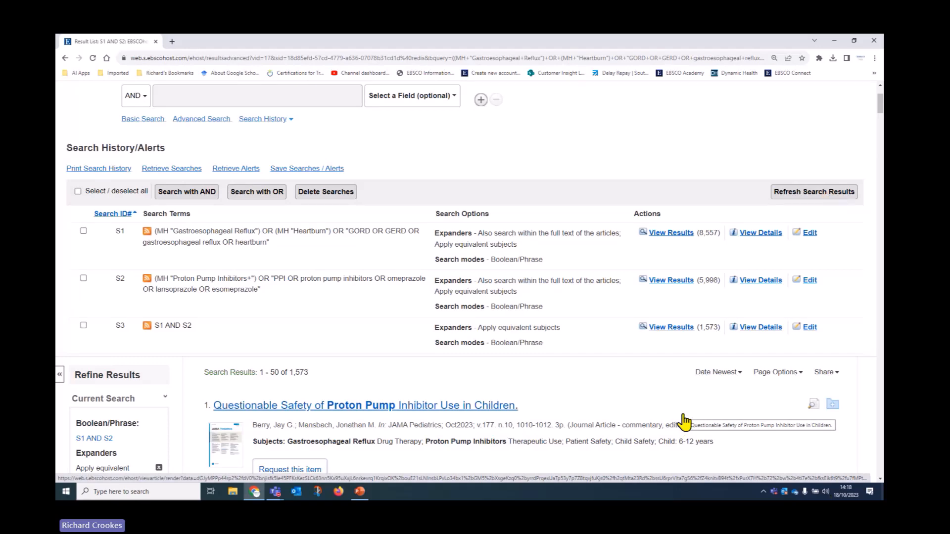
Step: Set the Publication Date limit to 2018–2023, reducing the results to 344
{"action": "scroll", "coordinate": [702, 361], "scroll_direction": "down", "scroll_amount": 2}
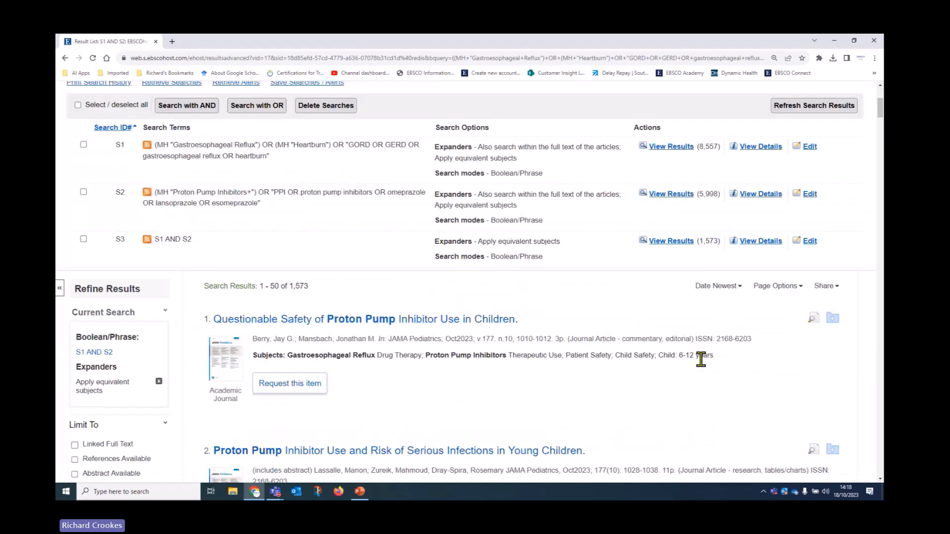
{"action": "scroll", "coordinate": [701, 360], "scroll_direction": "down", "scroll_amount": 3}
{"action": "scroll", "coordinate": [681, 388], "scroll_direction": "down", "scroll_amount": 1}
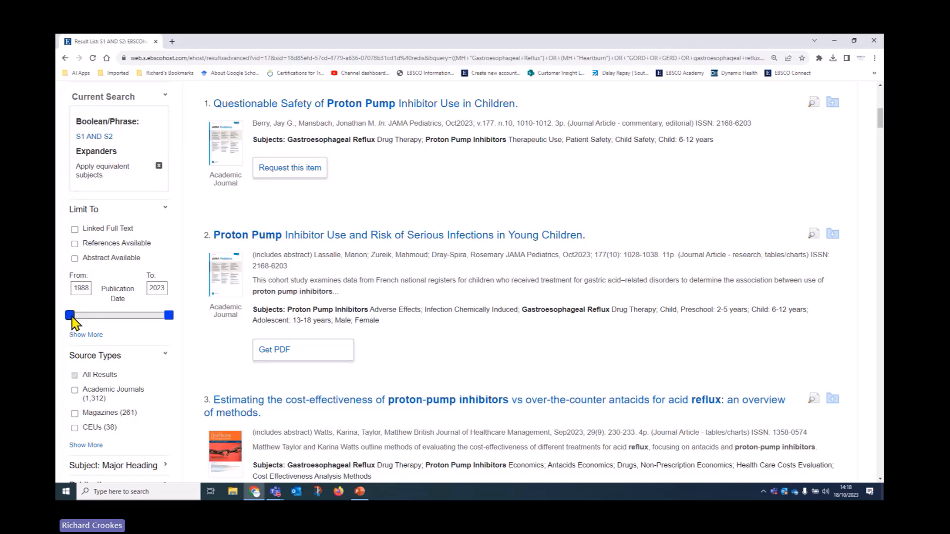
{"action": "left_click_drag", "start_coordinate": [71, 318], "coordinate": [152, 303]}
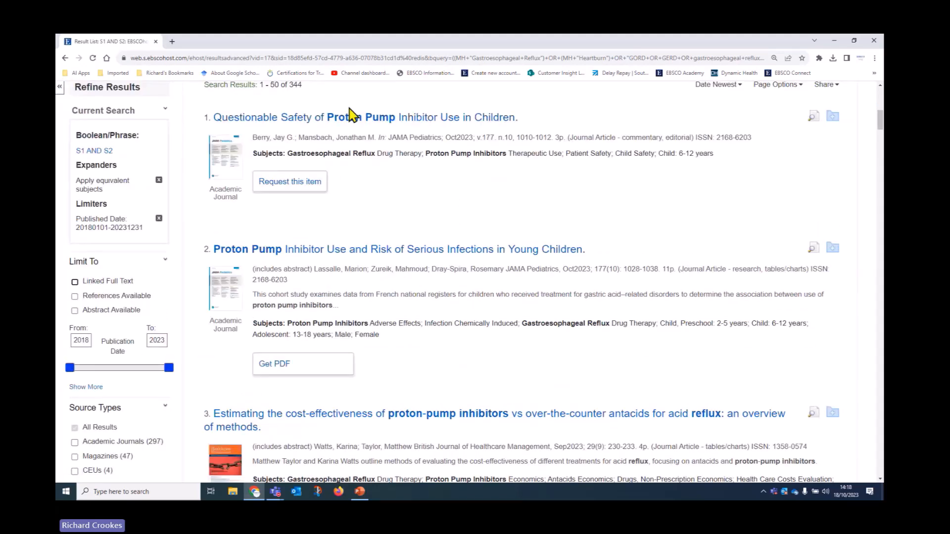
Step: Explore the Major Heading filter options under Refine Results
{"action": "scroll", "coordinate": [302, 193], "scroll_direction": "up", "scroll_amount": 2}
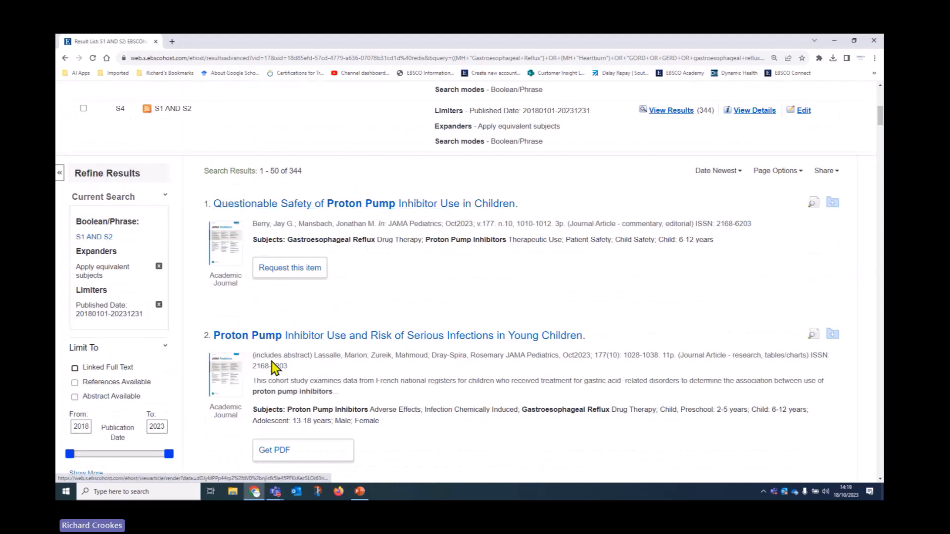
{"action": "scroll", "coordinate": [285, 358], "scroll_direction": "down", "scroll_amount": 5}
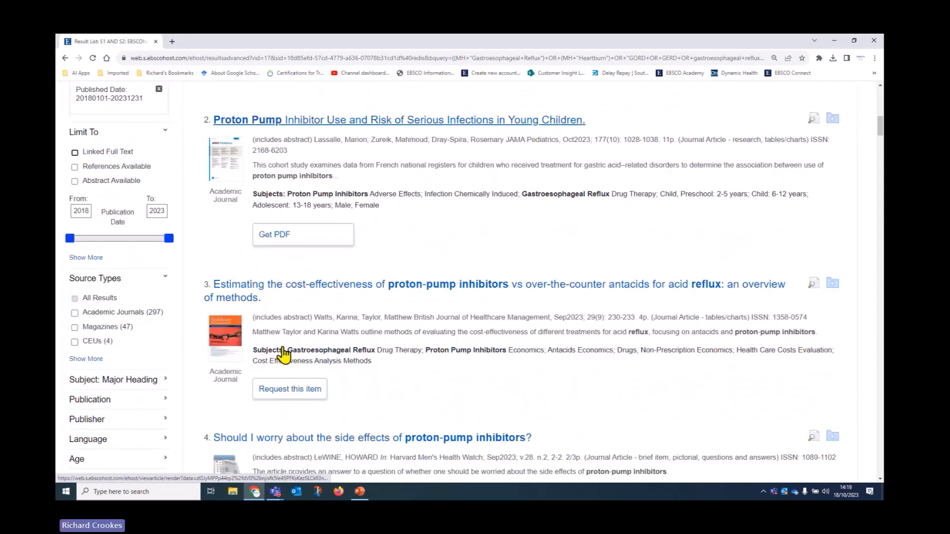
{"action": "scroll", "coordinate": [283, 354], "scroll_direction": "down", "scroll_amount": 1}
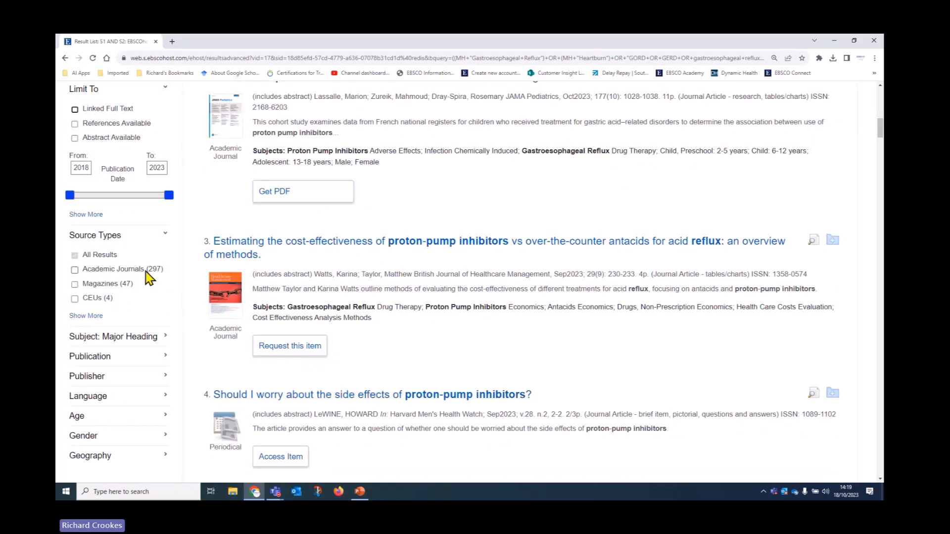
{"action": "scroll", "coordinate": [441, 366], "scroll_direction": "down", "scroll_amount": 2}
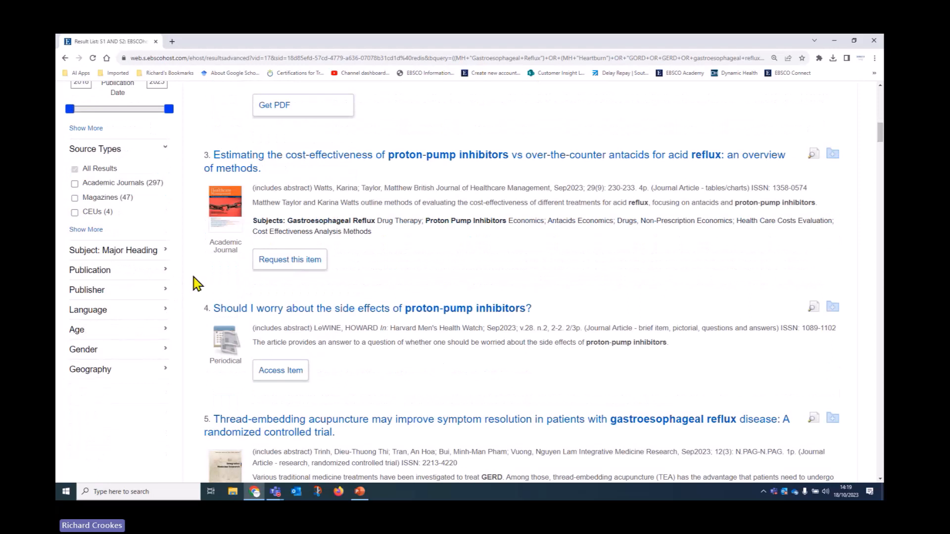
{"action": "left_click", "coordinate": [165, 252]}
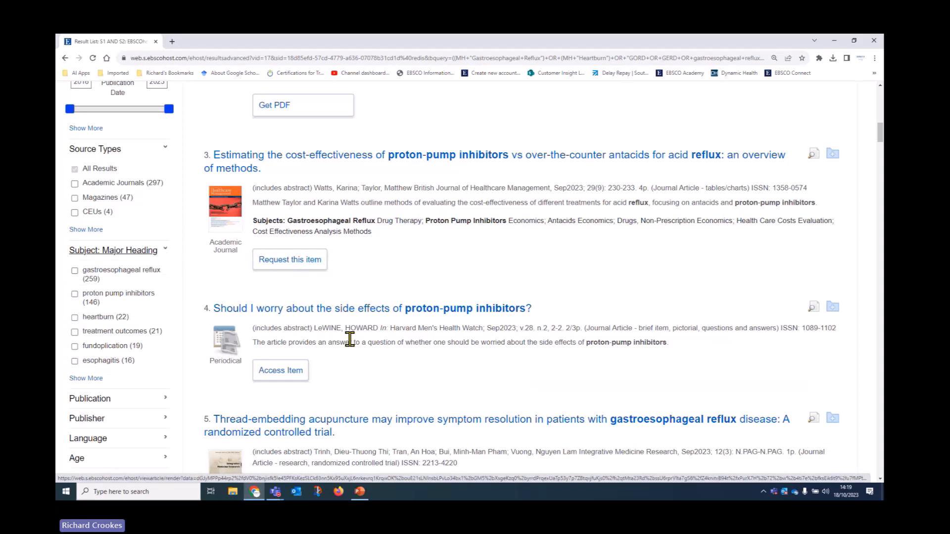
{"action": "scroll", "coordinate": [356, 346], "scroll_direction": "up", "scroll_amount": 6}
{"action": "scroll", "coordinate": [341, 297], "scroll_direction": "up", "scroll_amount": 1}
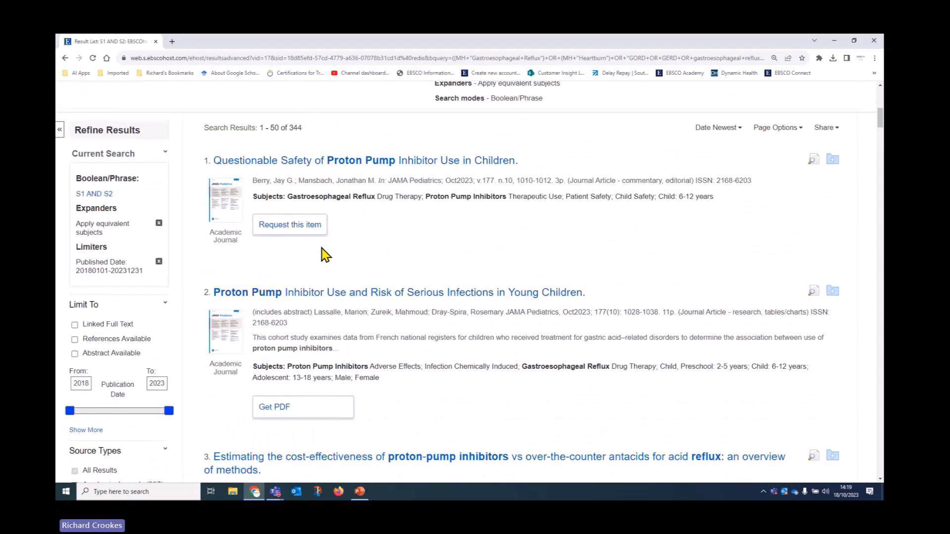
{"action": "left_click_drag", "start_coordinate": [291, 199], "coordinate": [372, 197]}
{"action": "scroll", "coordinate": [446, 201], "scroll_direction": "down", "scroll_amount": 5}
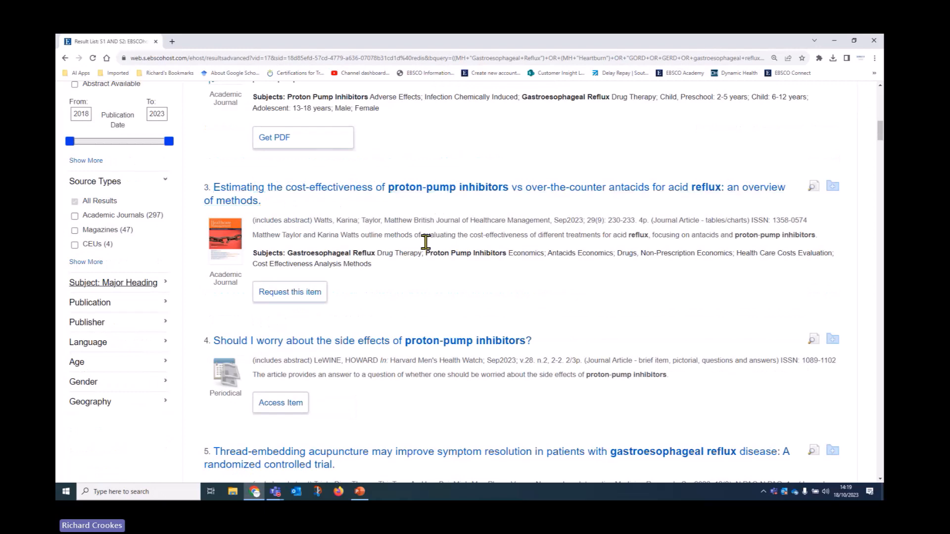
{"action": "scroll", "coordinate": [446, 305], "scroll_direction": "down", "scroll_amount": 3}
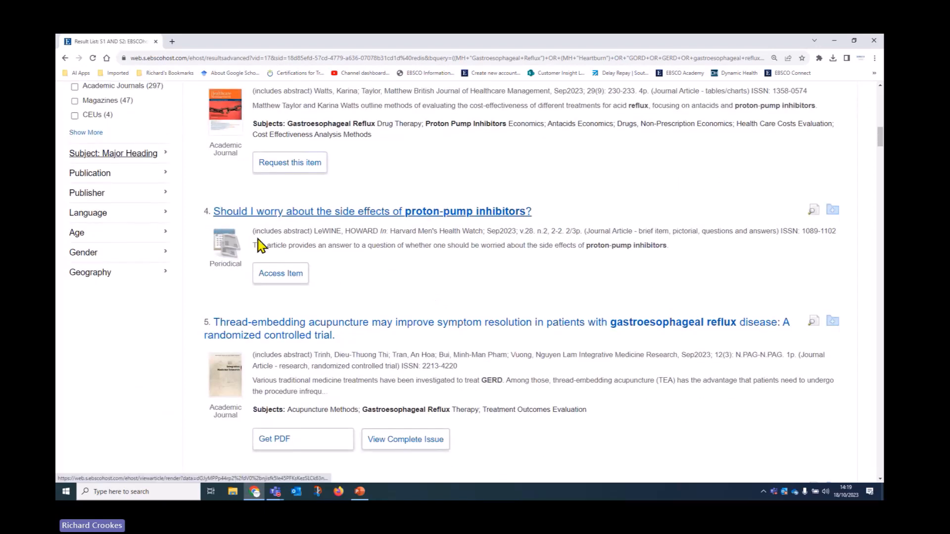
{"action": "scroll", "coordinate": [507, 292], "scroll_direction": "down", "scroll_amount": 1}
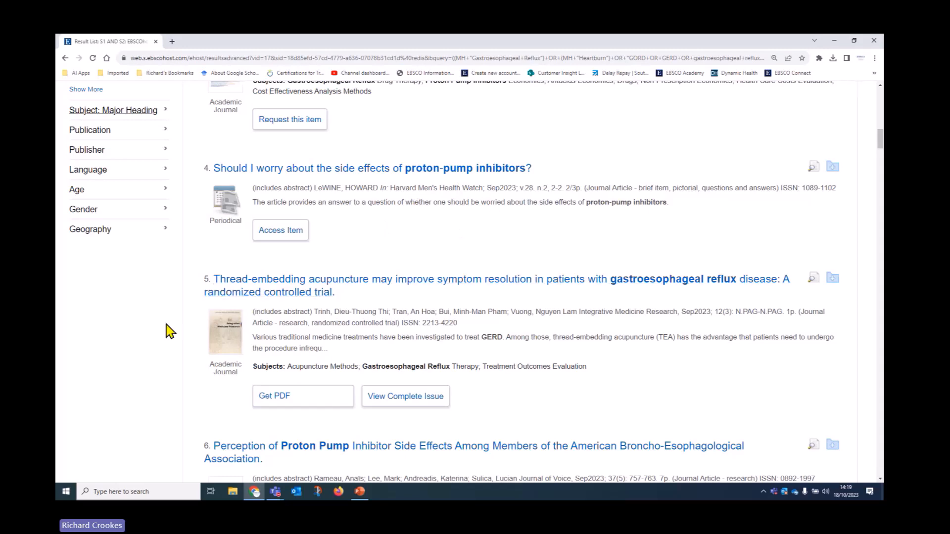
{"action": "scroll", "coordinate": [149, 339], "scroll_direction": "up", "scroll_amount": 2}
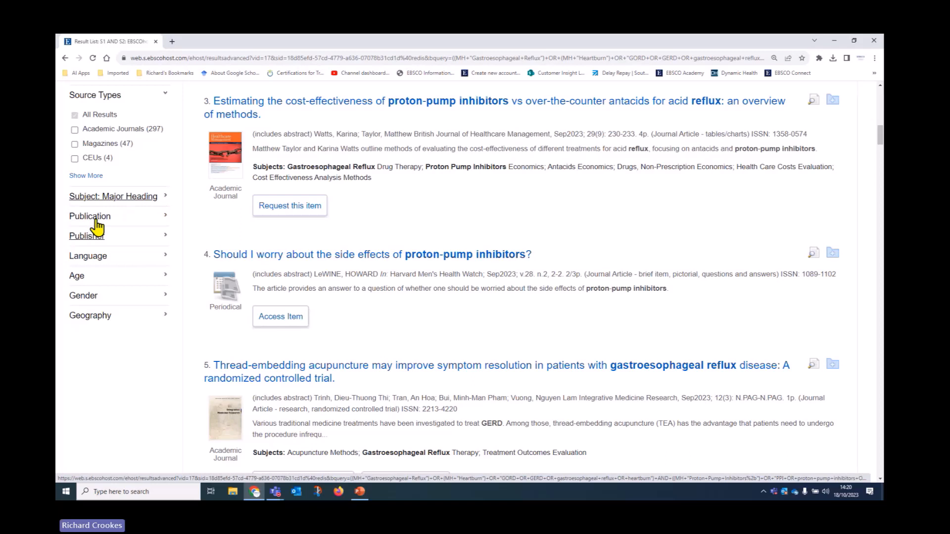
{"action": "left_click", "coordinate": [167, 197]}
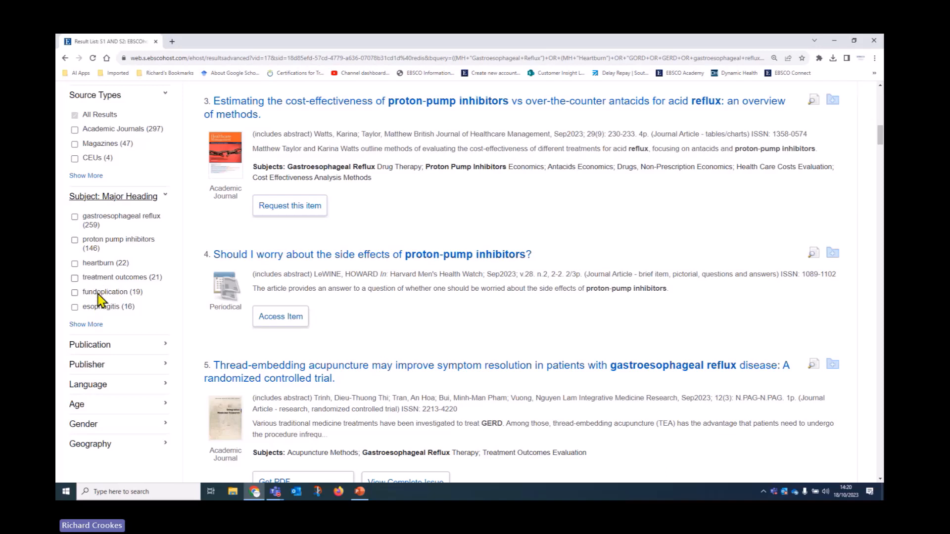
{"action": "left_click", "coordinate": [163, 198]}
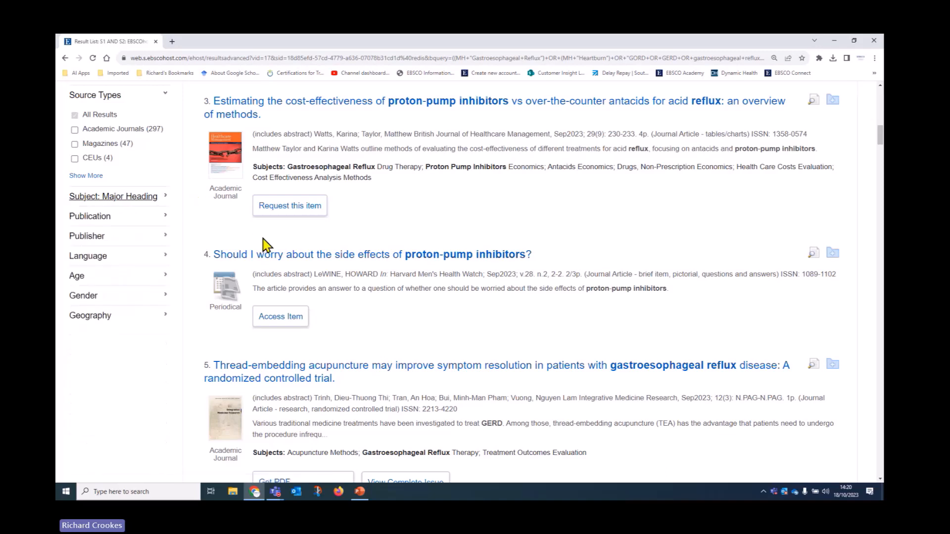
Step: Look through the Publication and Publisher facets, then limit results to English (341)
{"action": "left_click", "coordinate": [161, 217]}
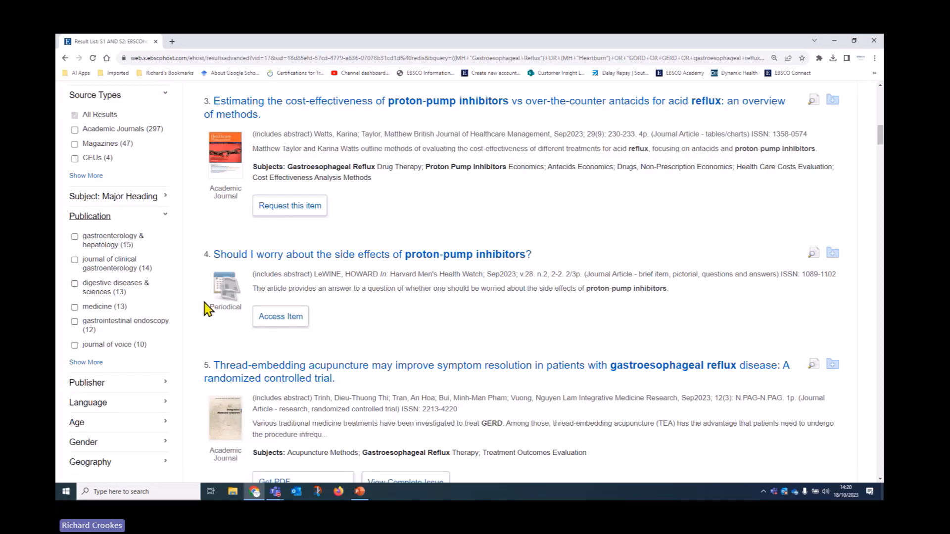
{"action": "scroll", "coordinate": [174, 275], "scroll_direction": "down", "scroll_amount": 2}
{"action": "scroll", "coordinate": [176, 276], "scroll_direction": "down", "scroll_amount": 1}
{"action": "left_click", "coordinate": [164, 254]}
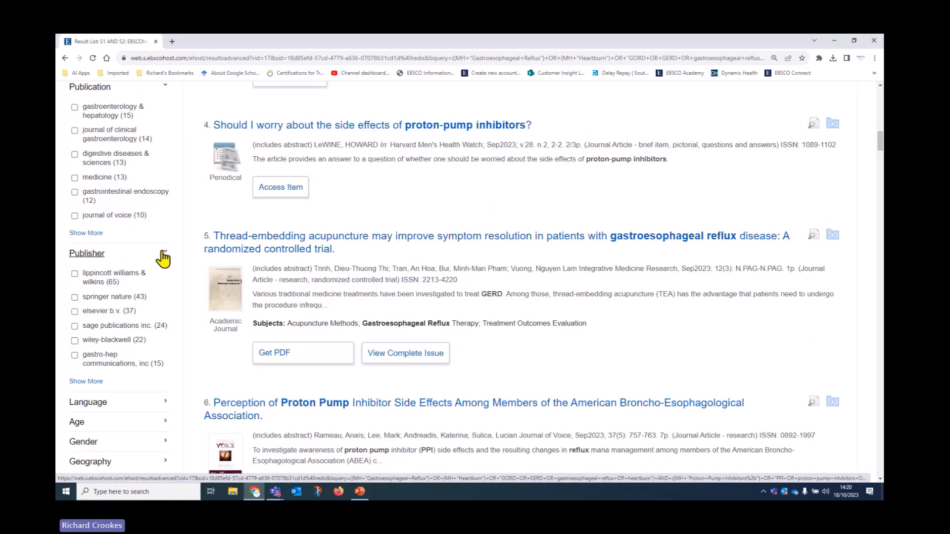
{"action": "scroll", "coordinate": [164, 257], "scroll_direction": "down", "scroll_amount": 3}
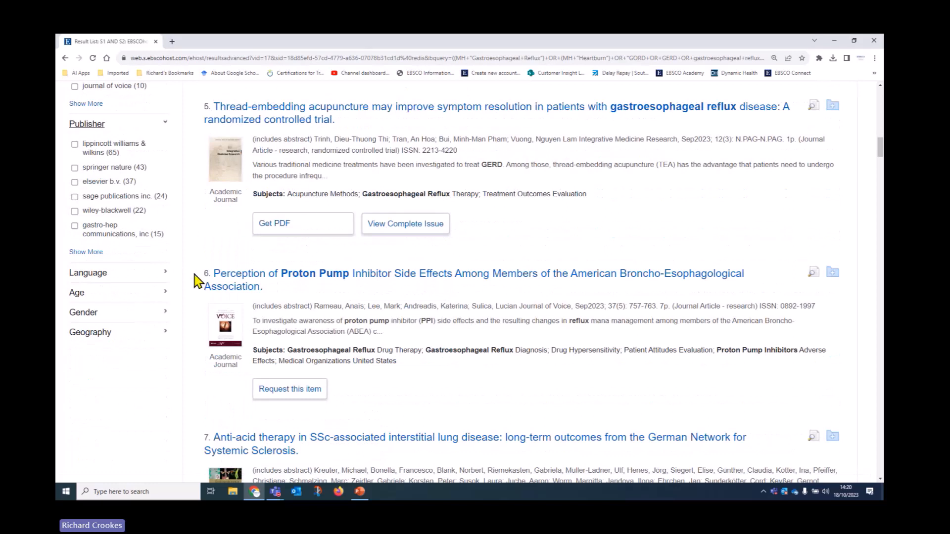
{"action": "left_click", "coordinate": [162, 273]}
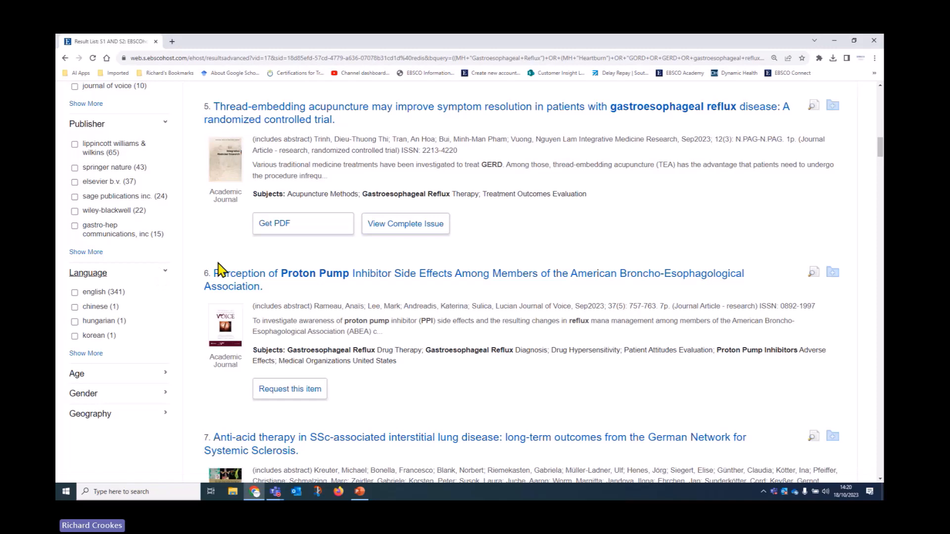
{"action": "left_click", "coordinate": [75, 293]}
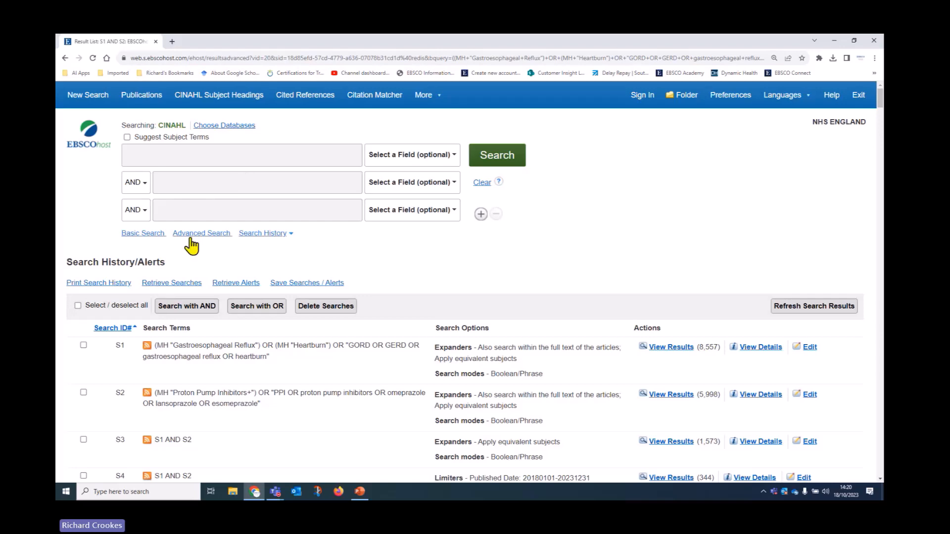
Step: Scroll the 341 English-only results and highlight result 7's Female; Male subjects
{"action": "scroll", "coordinate": [260, 438], "scroll_direction": "down", "scroll_amount": 2}
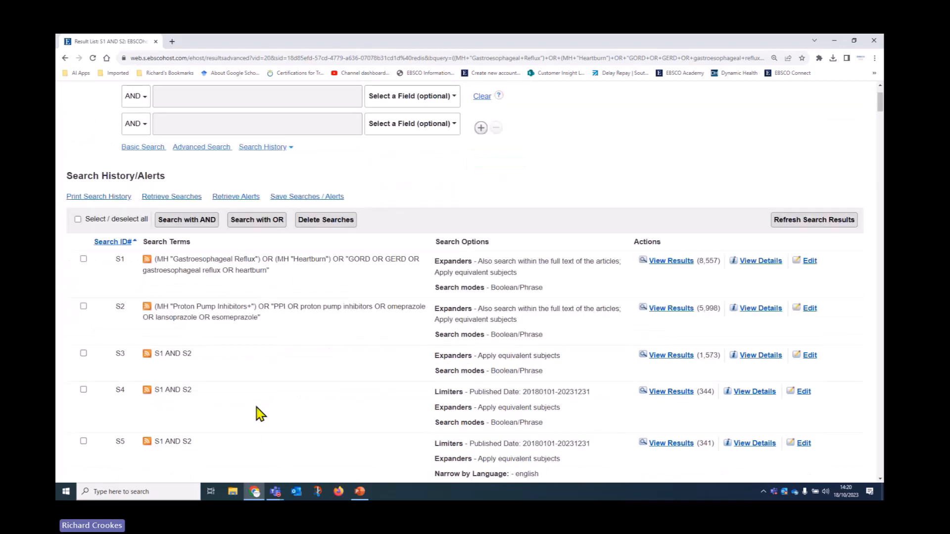
{"action": "scroll", "coordinate": [250, 412], "scroll_direction": "down", "scroll_amount": 2}
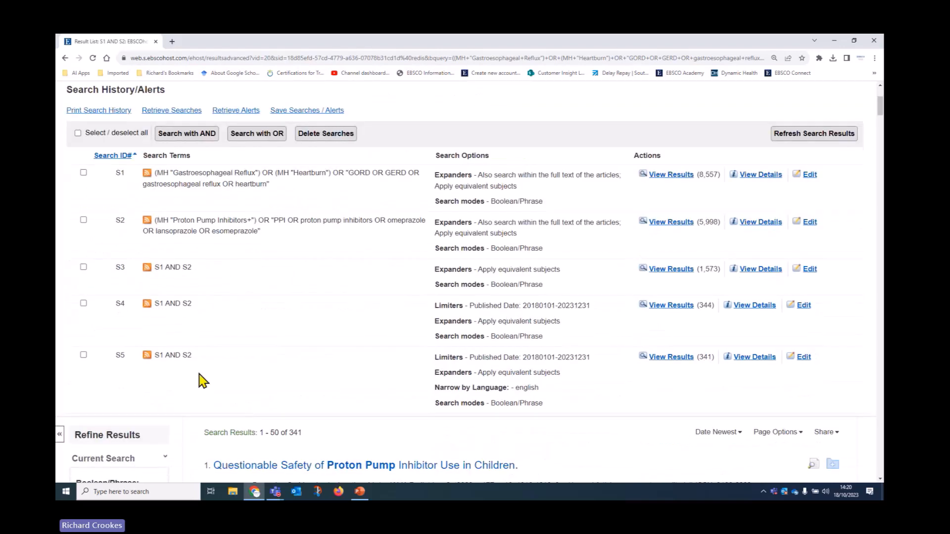
{"action": "scroll", "coordinate": [218, 365], "scroll_direction": "down", "scroll_amount": 7}
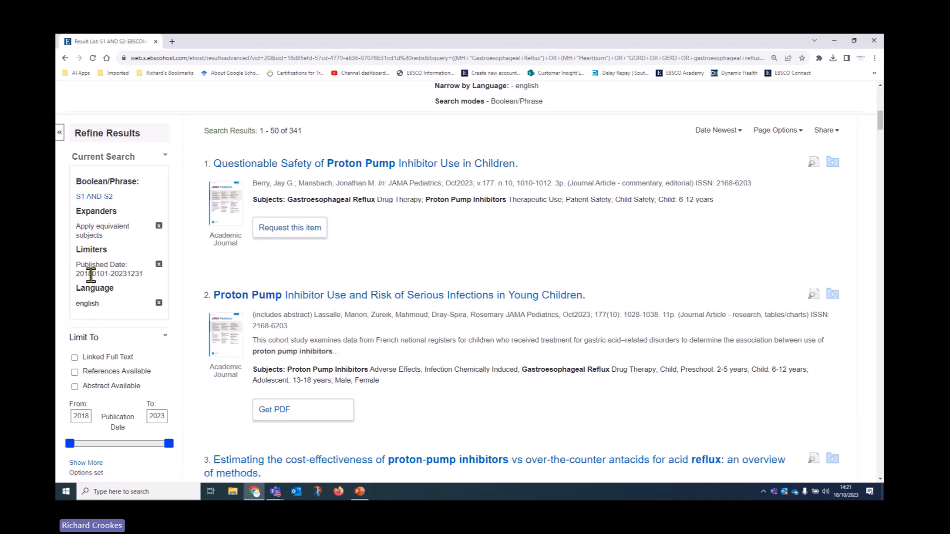
{"action": "scroll", "coordinate": [187, 364], "scroll_direction": "down", "scroll_amount": 5}
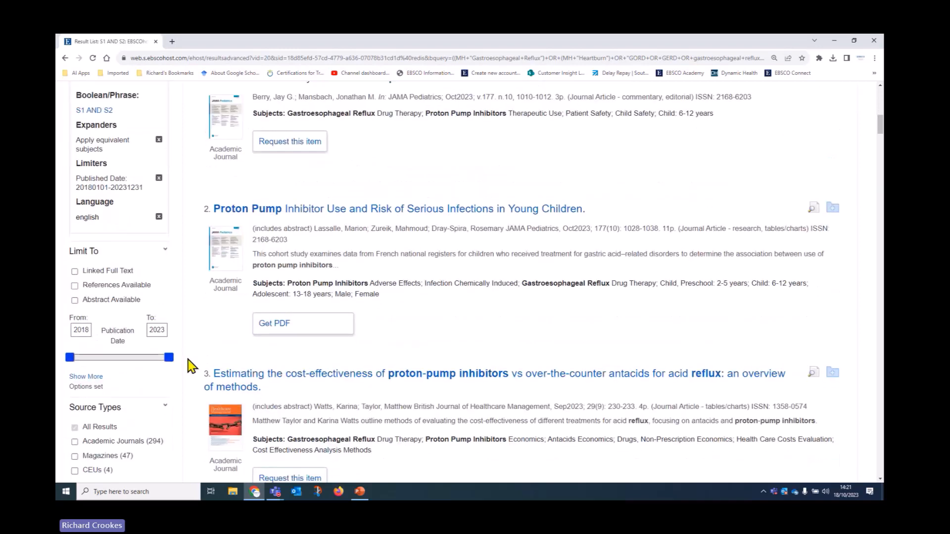
{"action": "scroll", "coordinate": [187, 368], "scroll_direction": "down", "scroll_amount": 7}
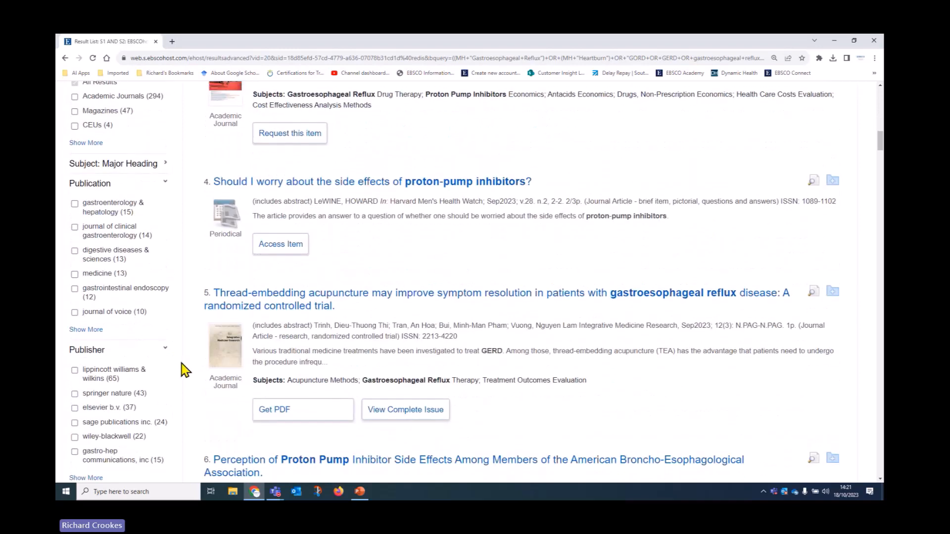
{"action": "scroll", "coordinate": [182, 371], "scroll_direction": "down", "scroll_amount": 1}
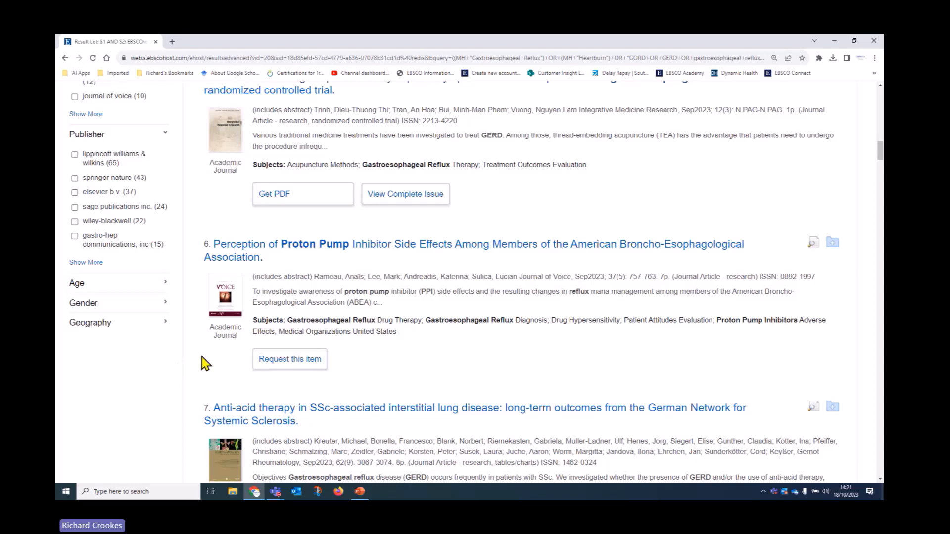
{"action": "scroll", "coordinate": [203, 361], "scroll_direction": "down", "scroll_amount": 3}
{"action": "scroll", "coordinate": [206, 364], "scroll_direction": "down", "scroll_amount": 2}
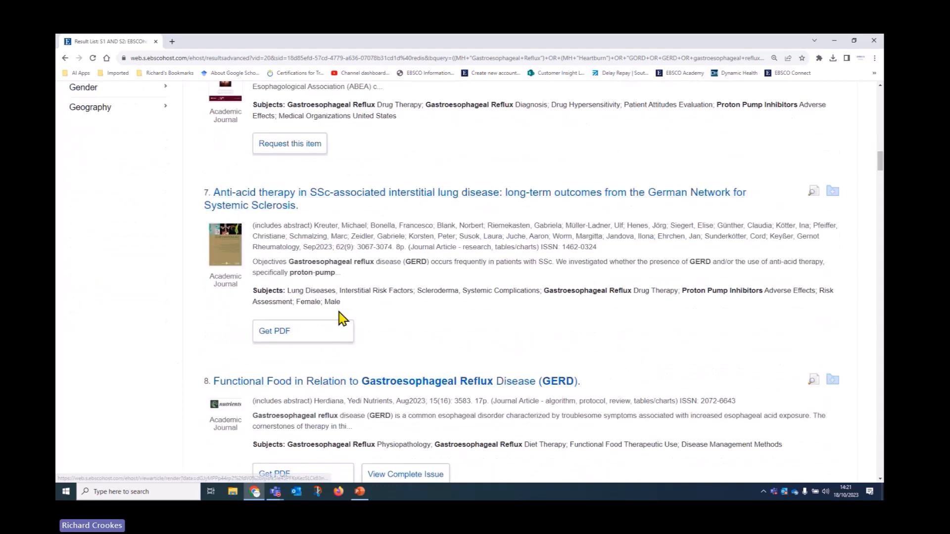
{"action": "left_click_drag", "start_coordinate": [296, 302], "coordinate": [359, 307]}
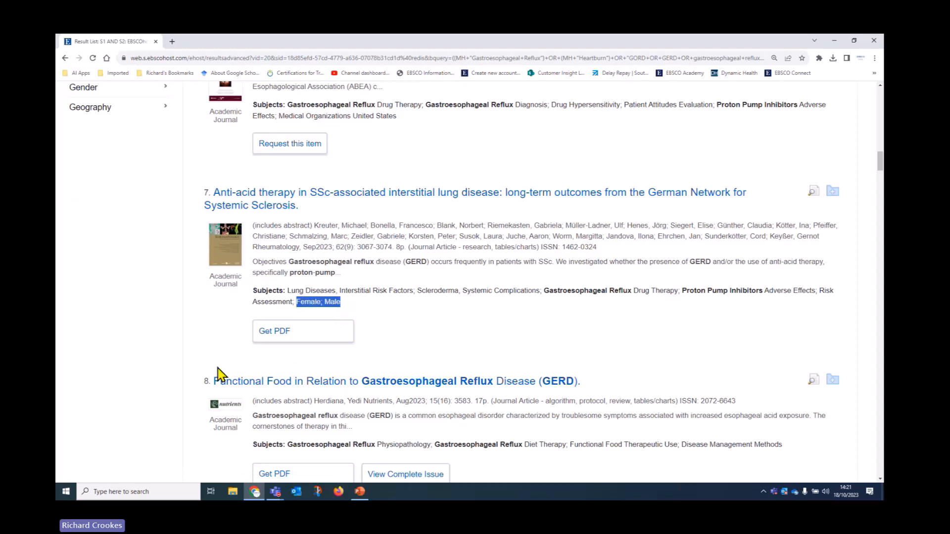
Step: Continue down the list and highlight item 13's Child: 6-12 years subject
{"action": "scroll", "coordinate": [212, 373], "scroll_direction": "down", "scroll_amount": 4}
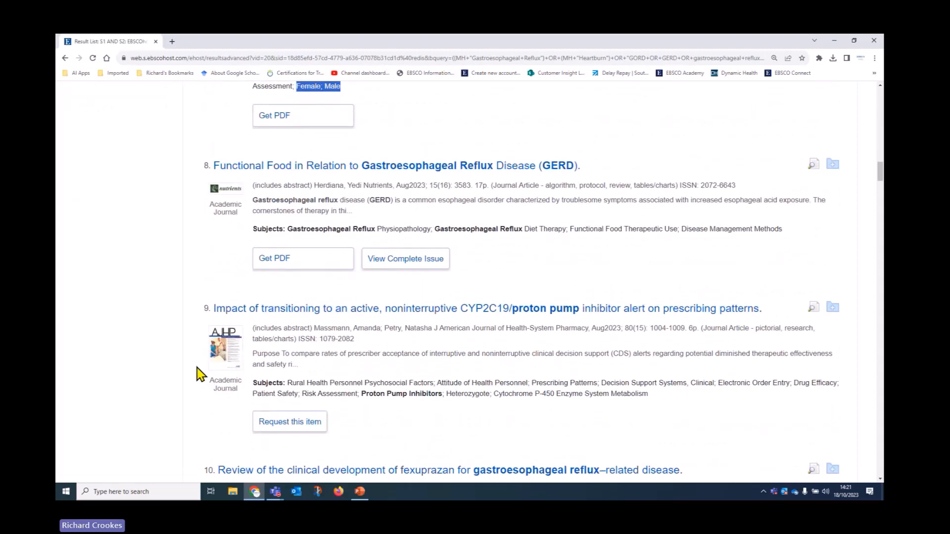
{"action": "scroll", "coordinate": [199, 374], "scroll_direction": "down", "scroll_amount": 7}
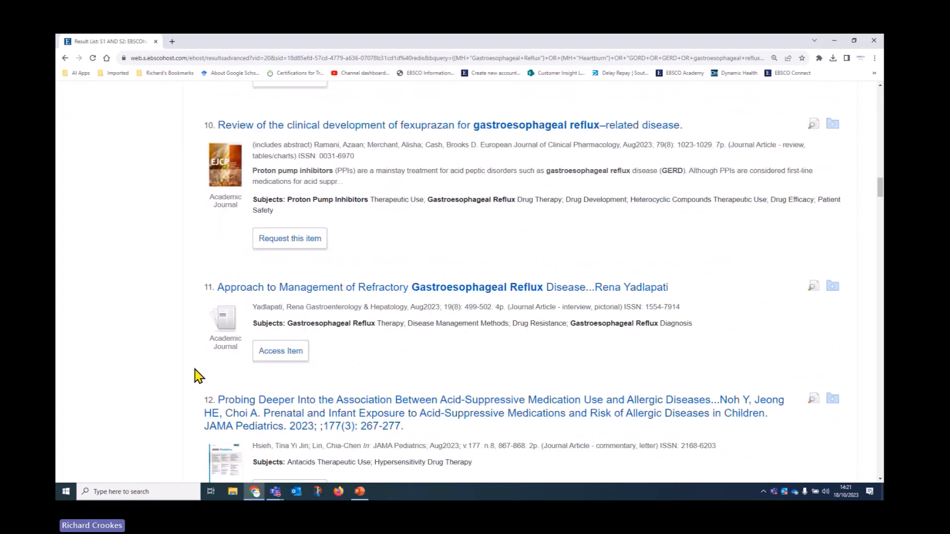
{"action": "scroll", "coordinate": [195, 370], "scroll_direction": "down", "scroll_amount": 3}
{"action": "scroll", "coordinate": [194, 371], "scroll_direction": "down", "scroll_amount": 4}
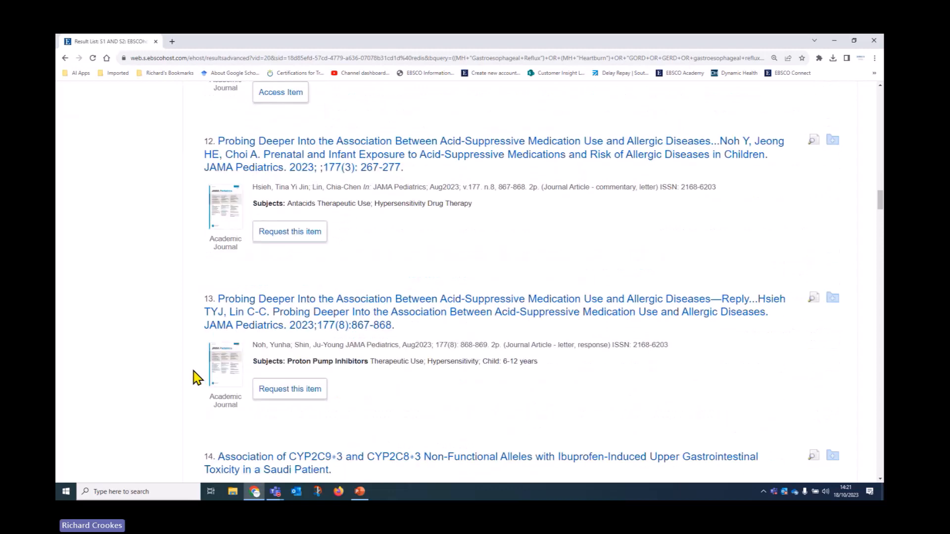
{"action": "scroll", "coordinate": [194, 371], "scroll_direction": "up", "scroll_amount": 1}
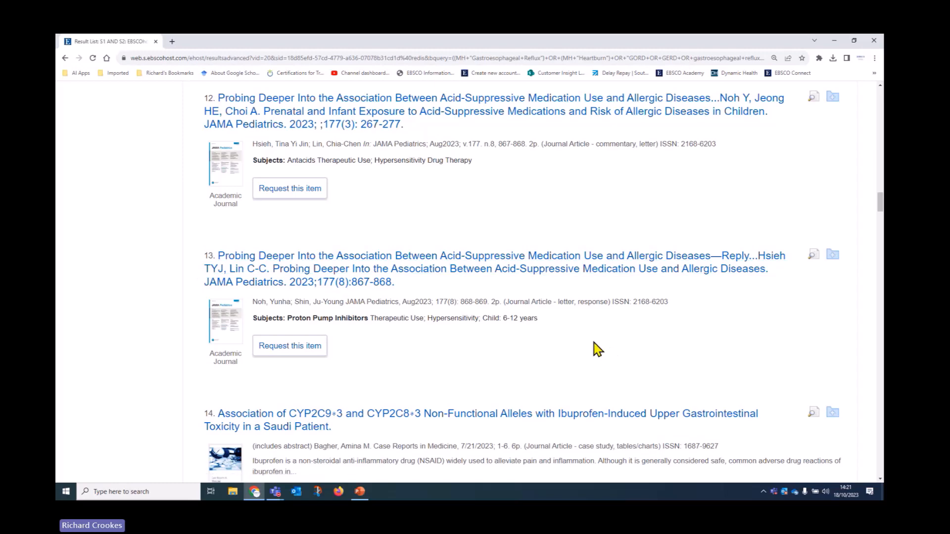
{"action": "left_click_drag", "start_coordinate": [482, 318], "coordinate": [539, 317]}
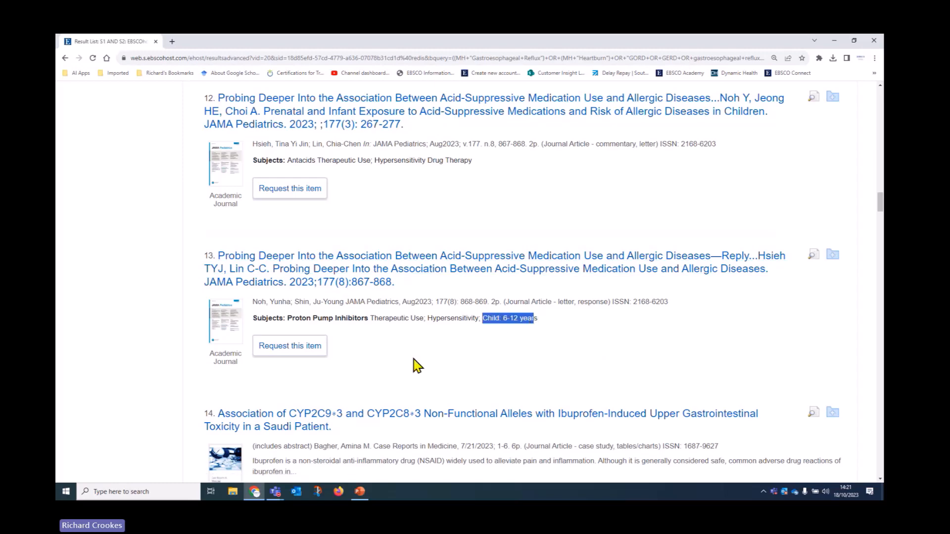
Step: Expand the Age facet, showing 116 all-adult and 56 all-child records
{"action": "scroll", "coordinate": [112, 349], "scroll_direction": "up", "scroll_amount": 5}
{"action": "scroll", "coordinate": [111, 351], "scroll_direction": "up", "scroll_amount": 18}
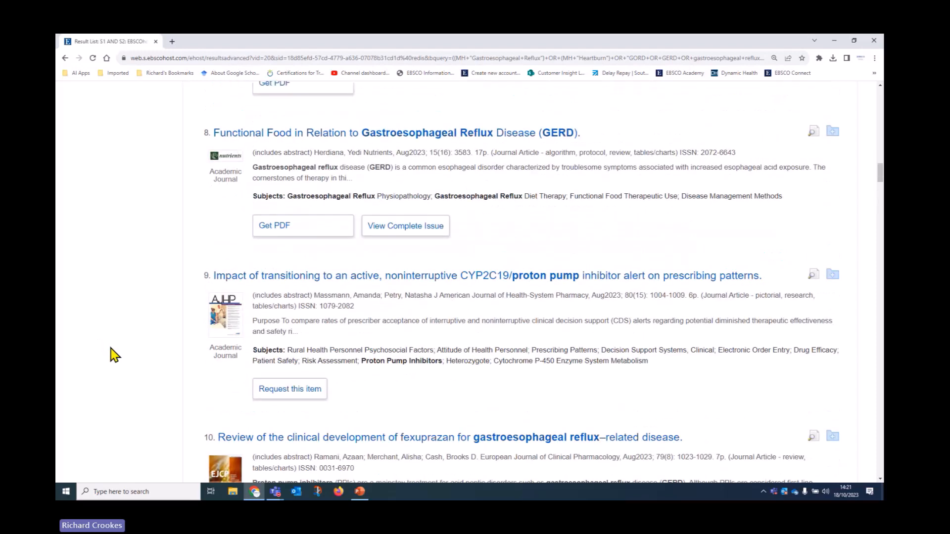
{"action": "scroll", "coordinate": [114, 355], "scroll_direction": "up", "scroll_amount": 4}
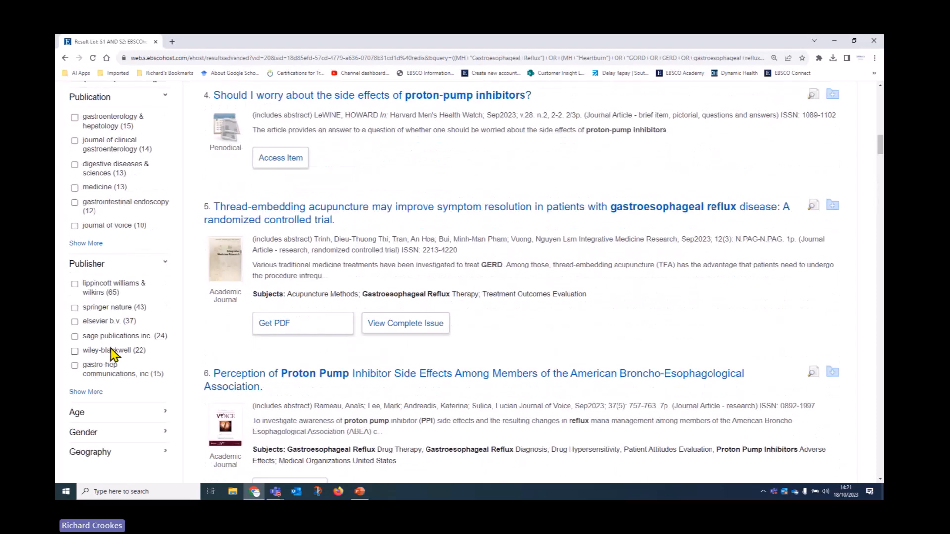
{"action": "scroll", "coordinate": [112, 354], "scroll_direction": "down", "scroll_amount": 2}
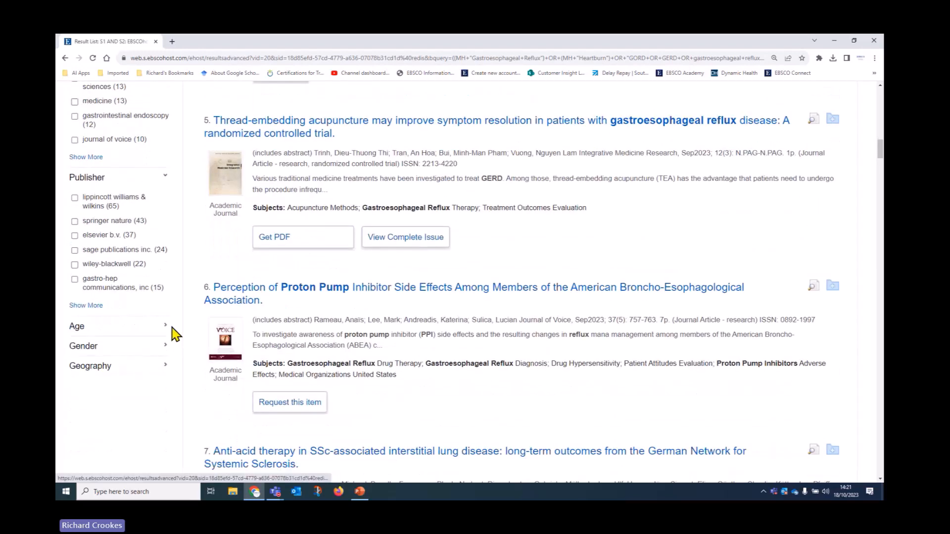
{"action": "left_click", "coordinate": [159, 327]}
Step: Limit the results to all adult (116 records) and highlight result 6's 19-44 age range
{"action": "scroll", "coordinate": [198, 383], "scroll_direction": "down", "scroll_amount": 2}
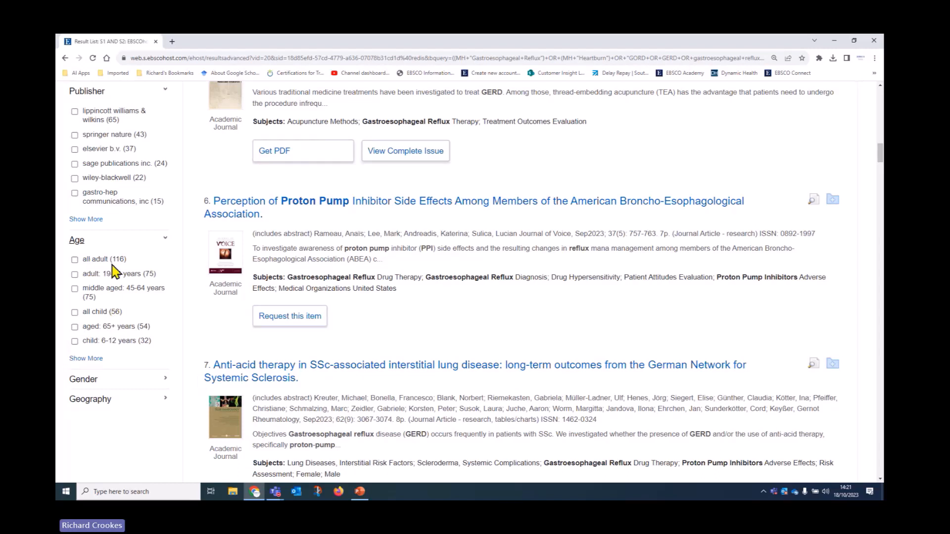
{"action": "left_click", "coordinate": [74, 260]}
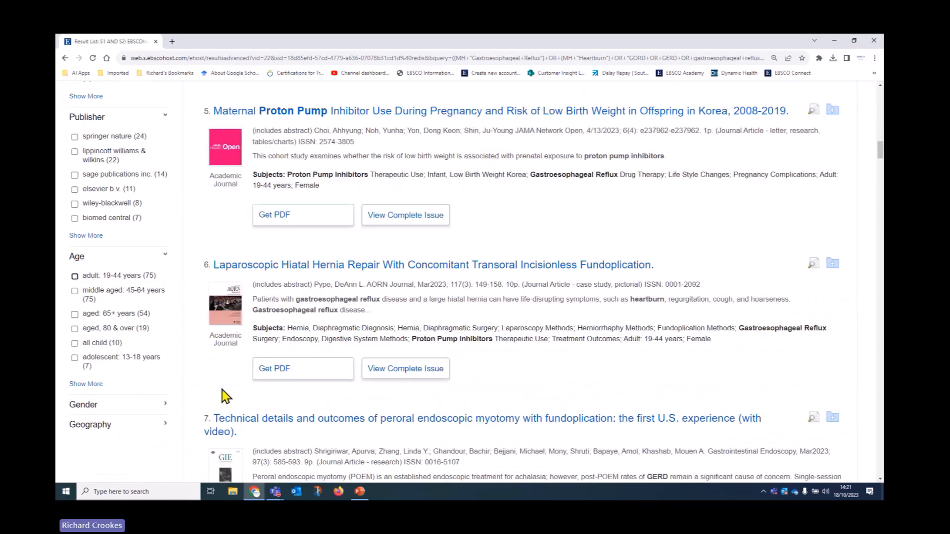
{"action": "scroll", "coordinate": [225, 371], "scroll_direction": "down", "scroll_amount": 2}
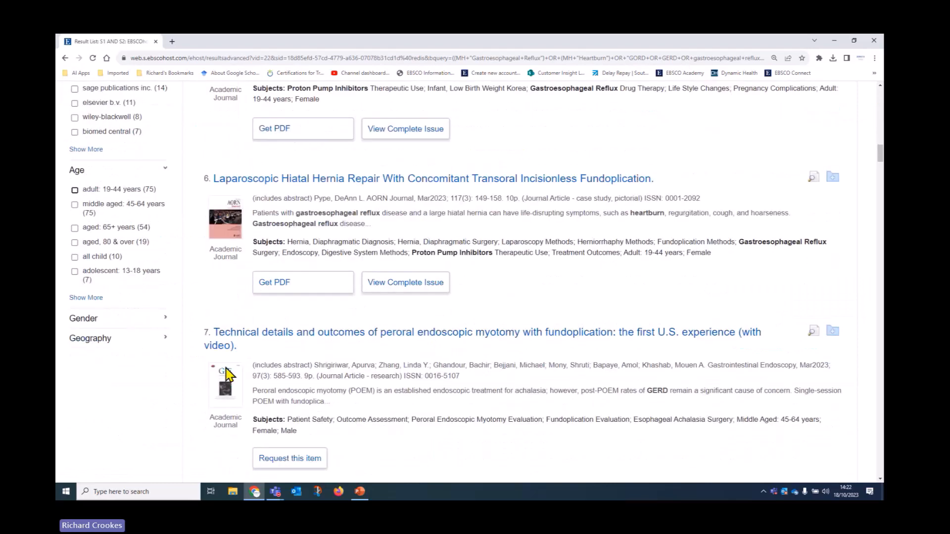
{"action": "left_click_drag", "start_coordinate": [644, 253], "coordinate": [666, 253]}
{"action": "scroll", "coordinate": [536, 384], "scroll_direction": "down", "scroll_amount": 4}
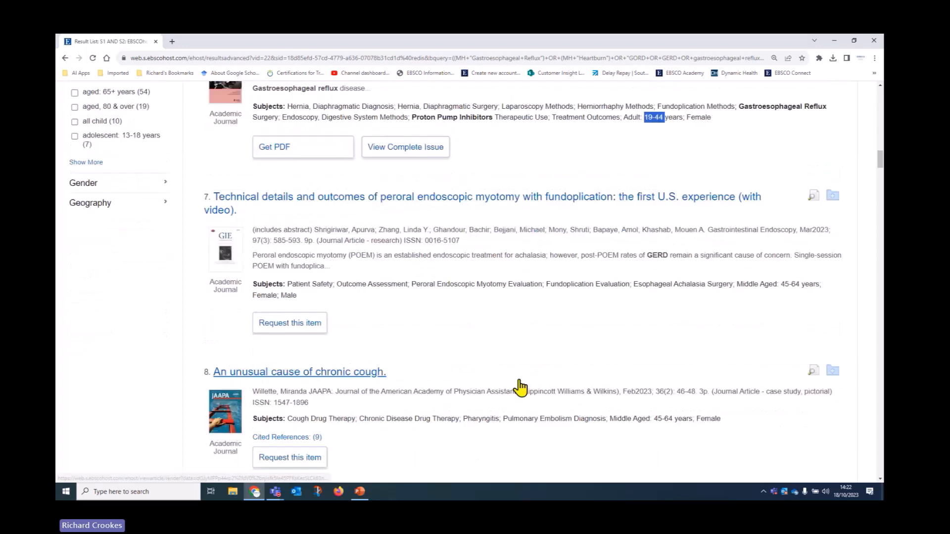
{"action": "scroll", "coordinate": [520, 385], "scroll_direction": "down", "scroll_amount": 2}
{"action": "left_click_drag", "start_coordinate": [653, 252], "coordinate": [671, 252]}
{"action": "scroll", "coordinate": [208, 361], "scroll_direction": "up", "scroll_amount": 7}
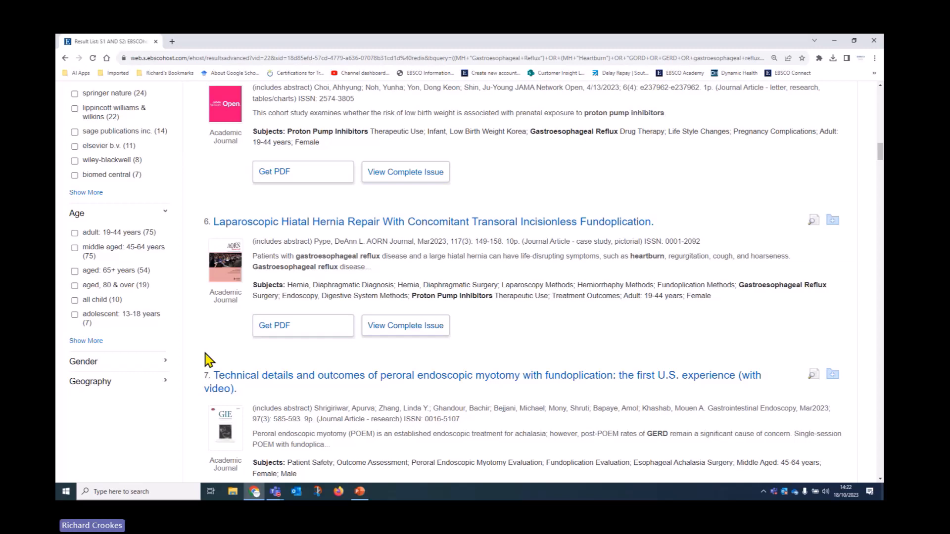
{"action": "scroll", "coordinate": [218, 361], "scroll_direction": "down", "scroll_amount": 2}
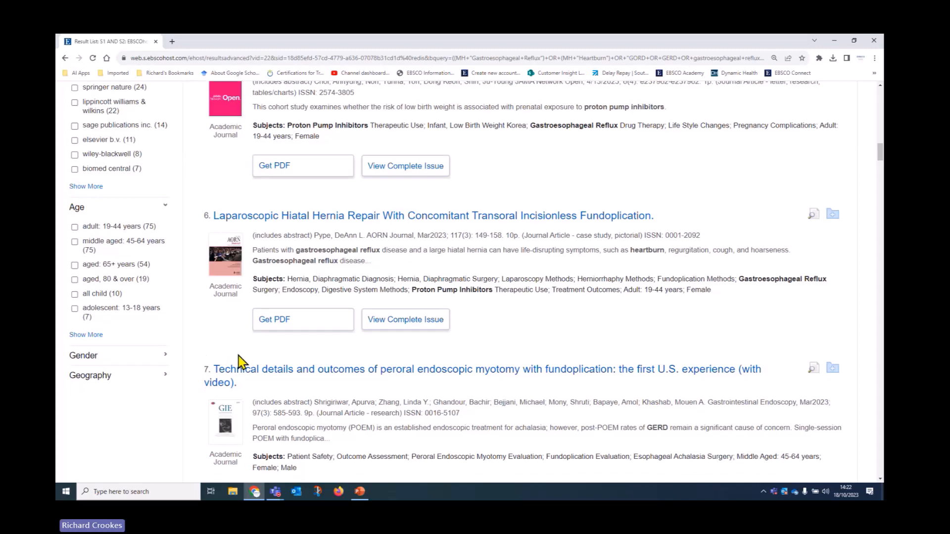
Step: Expand the Gender and Geography filter sections to review their options
{"action": "left_click", "coordinate": [167, 278]}
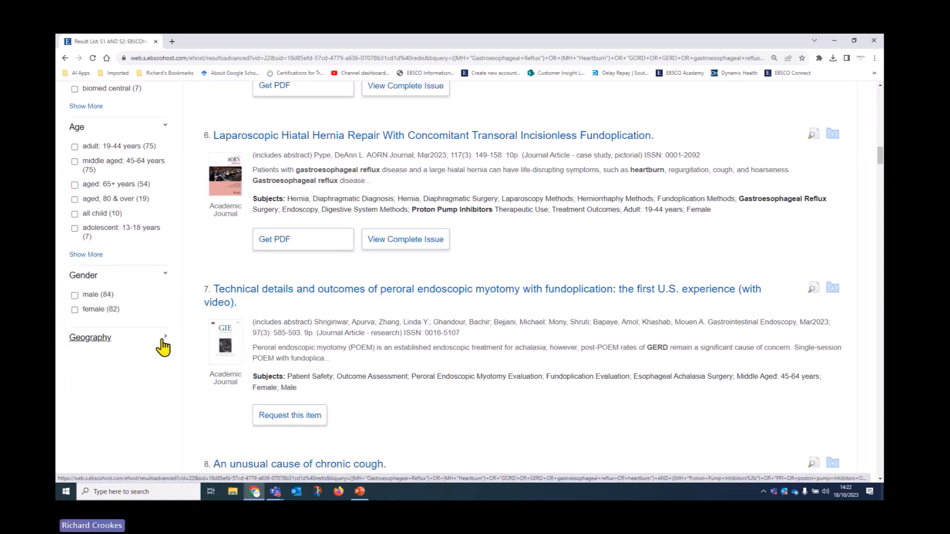
{"action": "left_click", "coordinate": [163, 347]}
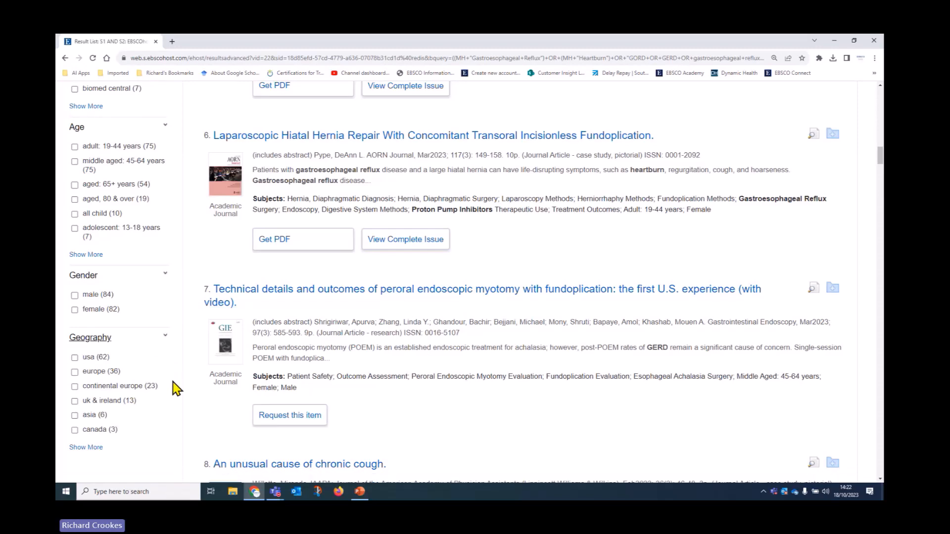
{"action": "scroll", "coordinate": [168, 377], "scroll_direction": "up", "scroll_amount": 7}
{"action": "scroll", "coordinate": [174, 391], "scroll_direction": "up", "scroll_amount": 10}
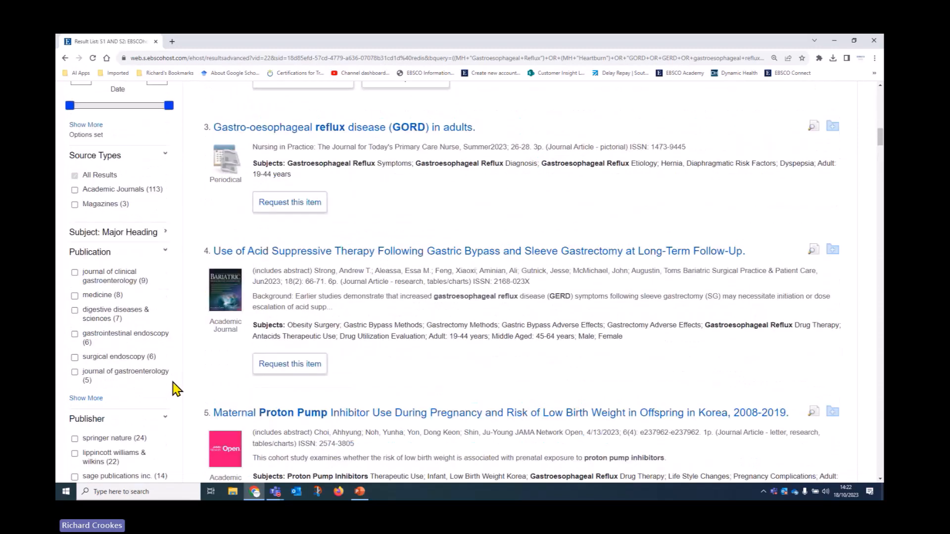
{"action": "scroll", "coordinate": [171, 393], "scroll_direction": "up", "scroll_amount": 3}
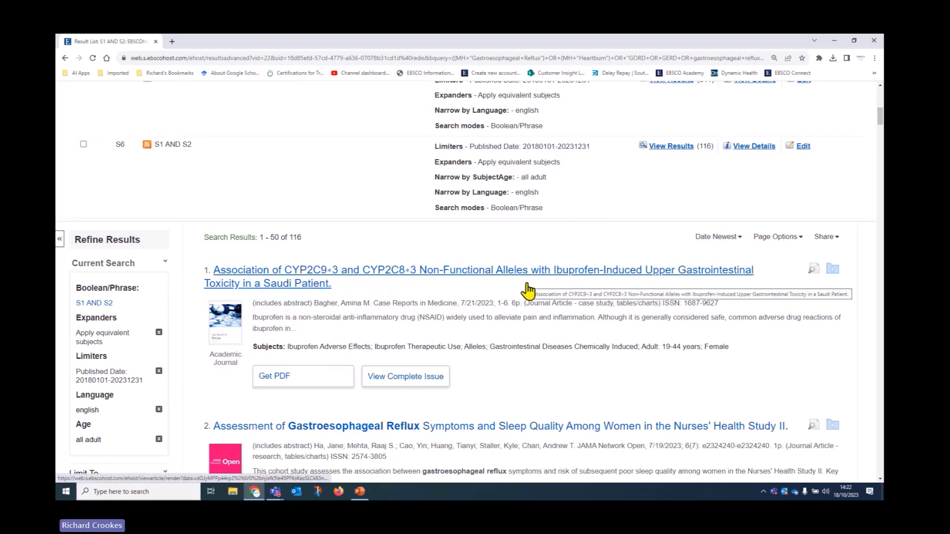
Step: Re-sort the 116 adult results by Relevance, browse them, and open result 1's full-text PDF
{"action": "left_click", "coordinate": [741, 246]}
{"action": "left_click", "coordinate": [691, 327]}
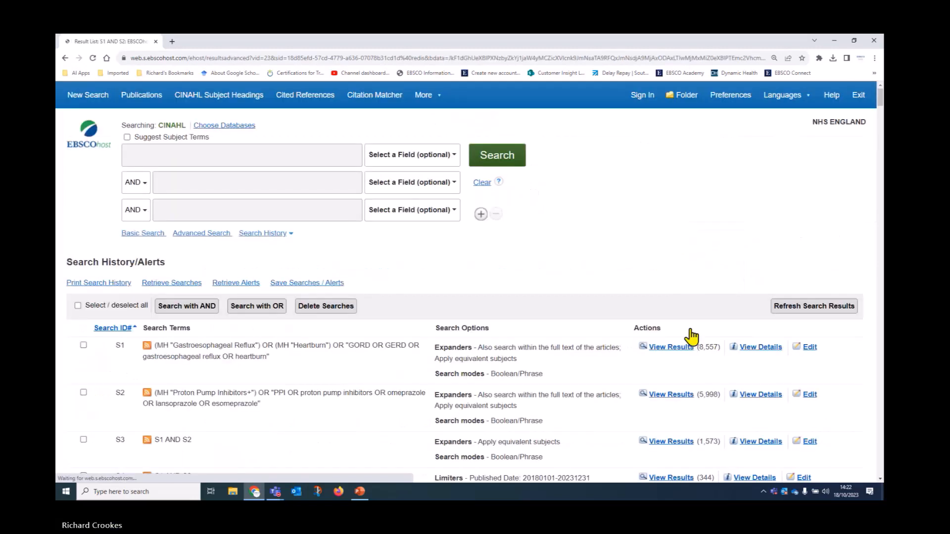
{"action": "scroll", "coordinate": [601, 372], "scroll_direction": "down", "scroll_amount": 3}
{"action": "scroll", "coordinate": [601, 371], "scroll_direction": "down", "scroll_amount": 8}
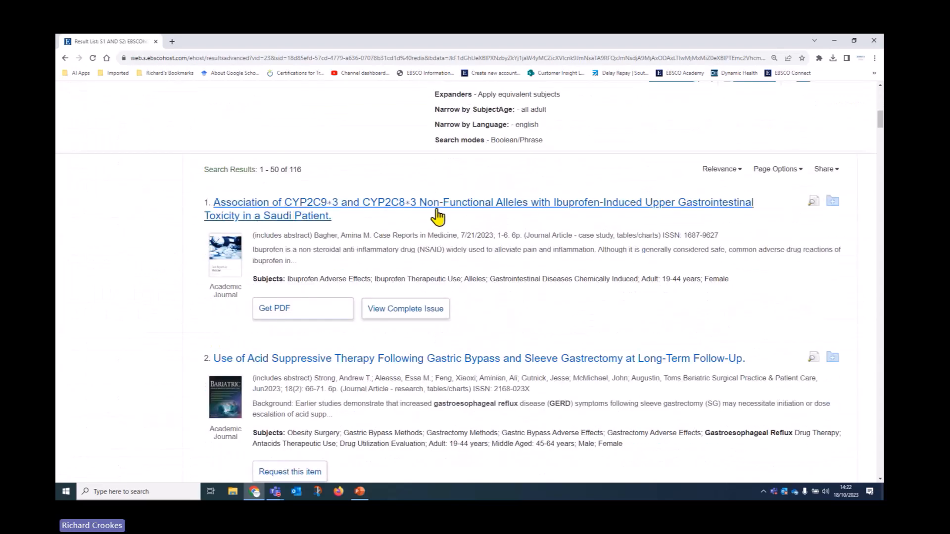
{"action": "scroll", "coordinate": [548, 342], "scroll_direction": "down", "scroll_amount": 4}
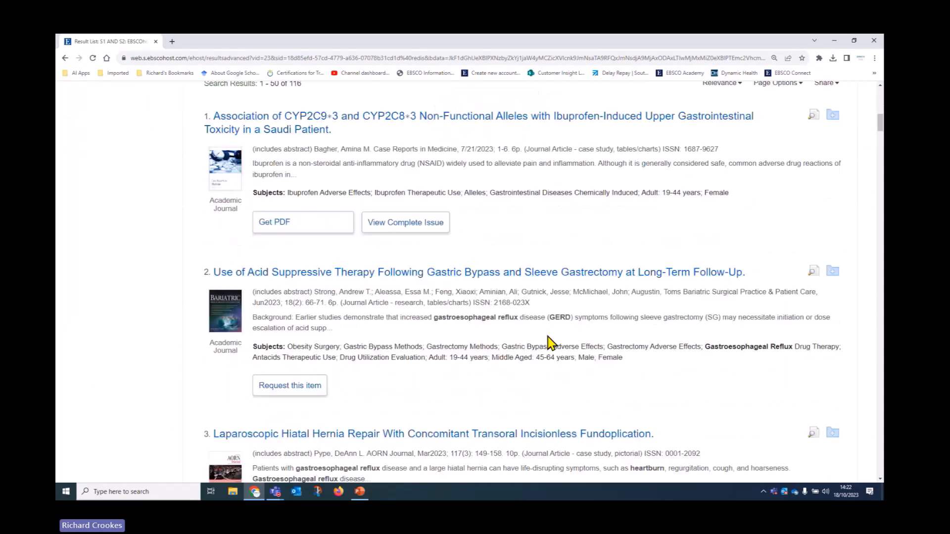
{"action": "scroll", "coordinate": [548, 342], "scroll_direction": "down", "scroll_amount": 5}
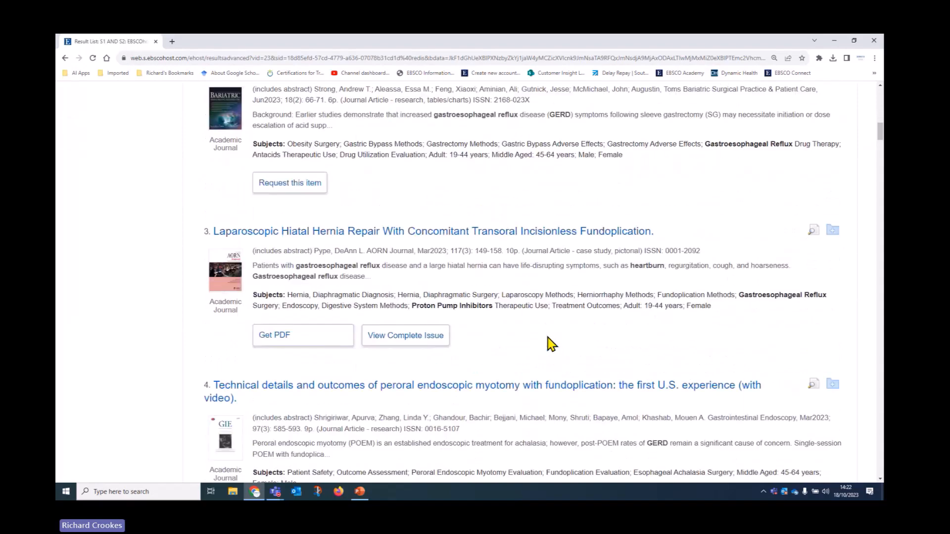
{"action": "scroll", "coordinate": [547, 342], "scroll_direction": "down", "scroll_amount": 3}
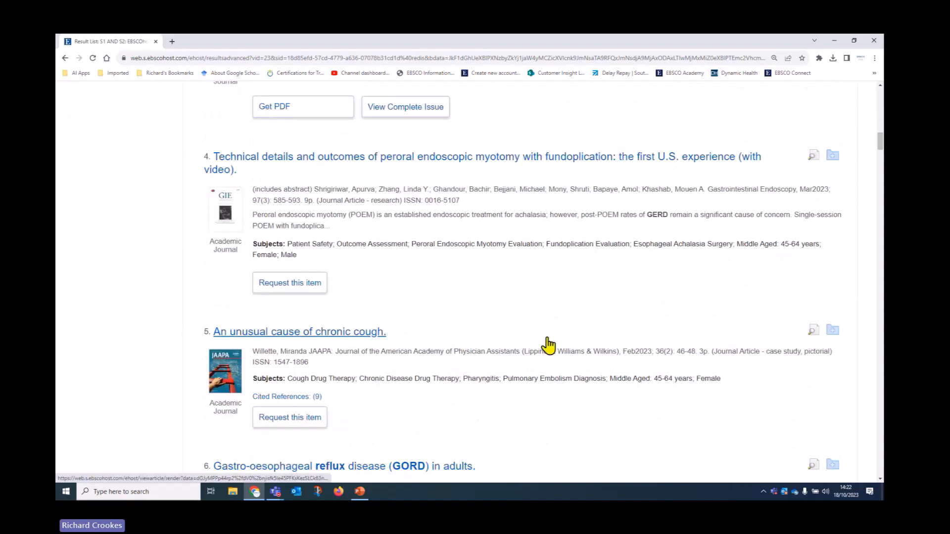
{"action": "scroll", "coordinate": [548, 354], "scroll_direction": "down", "scroll_amount": 3}
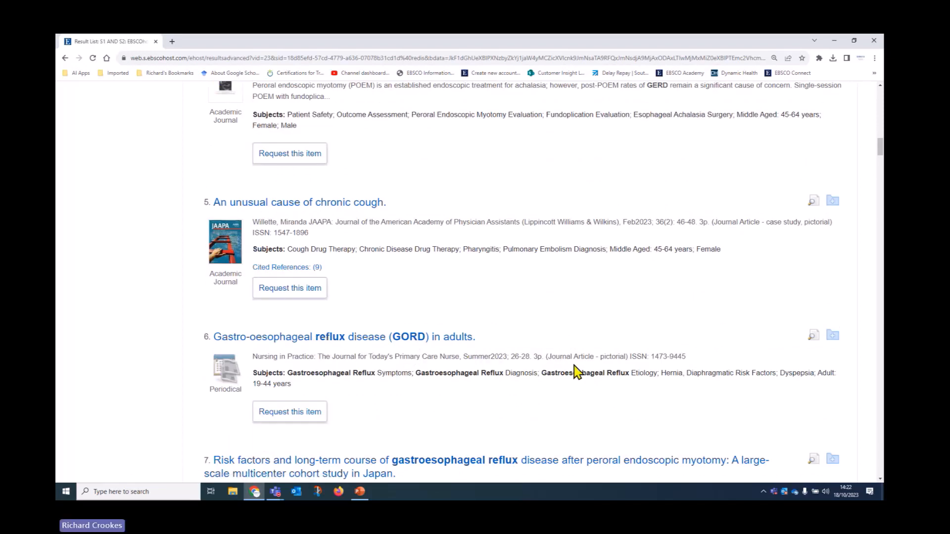
{"action": "scroll", "coordinate": [396, 355], "scroll_direction": "up", "scroll_amount": 4}
{"action": "scroll", "coordinate": [404, 355], "scroll_direction": "up", "scroll_amount": 10}
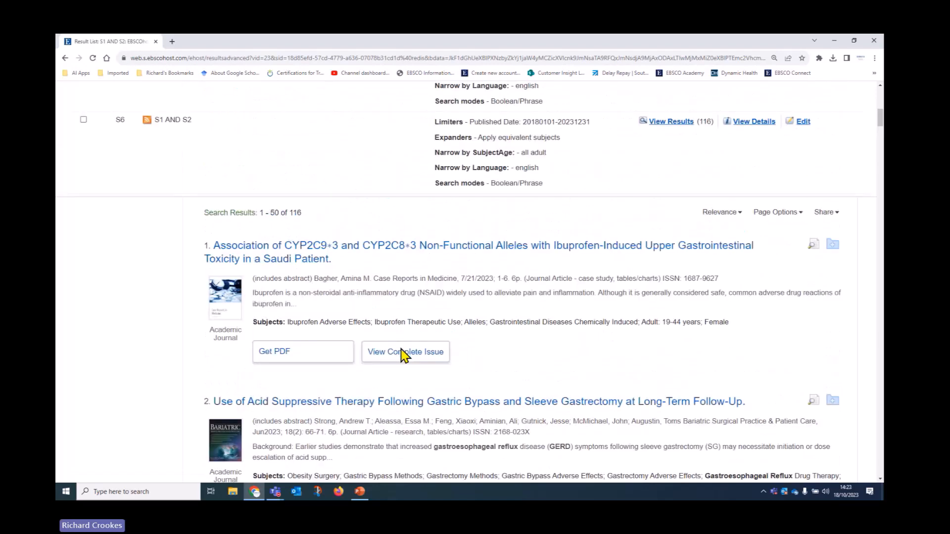
{"action": "left_click", "coordinate": [298, 354]}
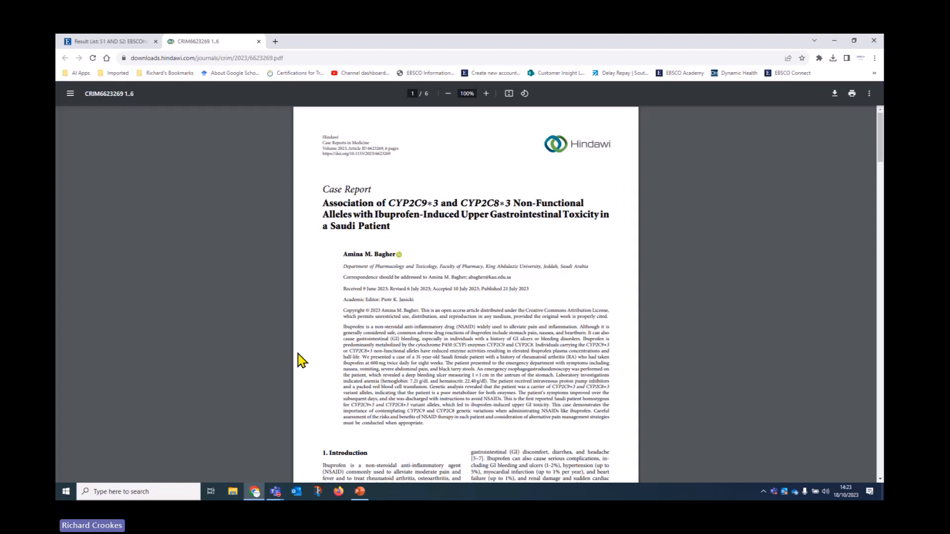
Step: Close result 1's PDF, open result 9's full text in ProQuest, and return to the results list
{"action": "left_click", "coordinate": [258, 42]}
{"action": "scroll", "coordinate": [461, 302], "scroll_direction": "down", "scroll_amount": 12}
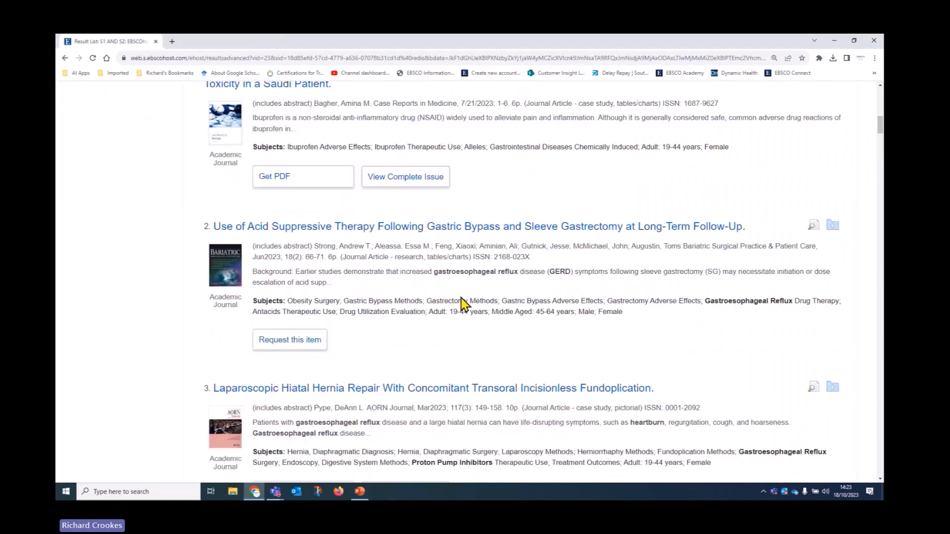
{"action": "scroll", "coordinate": [464, 308], "scroll_direction": "down", "scroll_amount": 12}
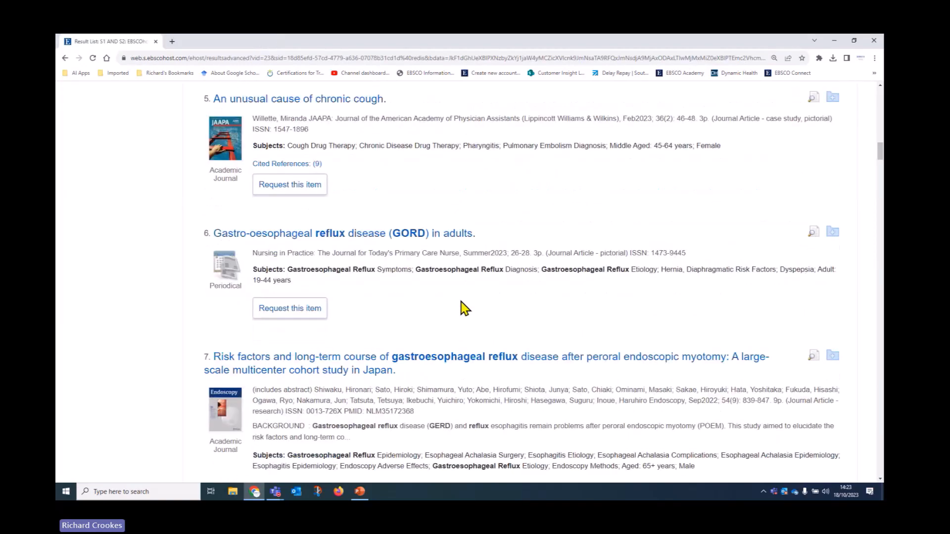
{"action": "scroll", "coordinate": [463, 308], "scroll_direction": "down", "scroll_amount": 5}
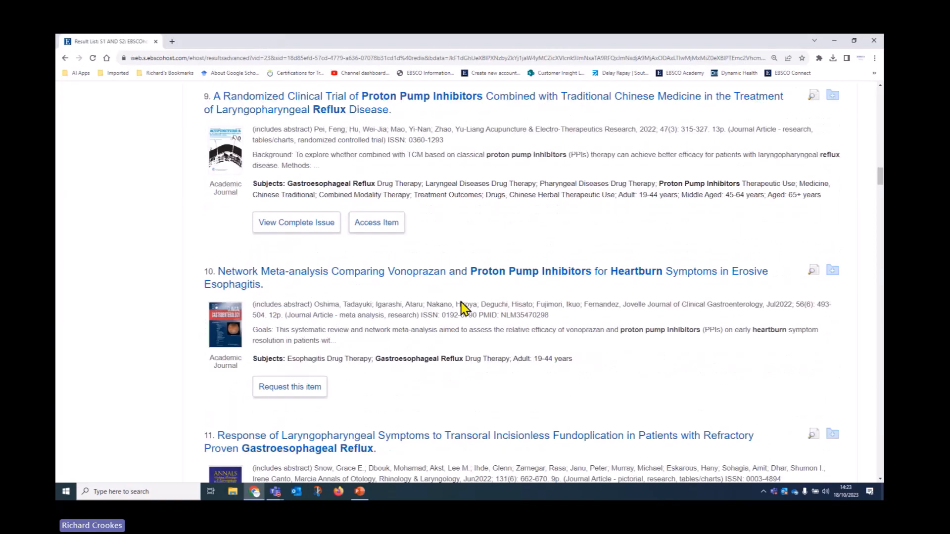
{"action": "left_click", "coordinate": [381, 224]}
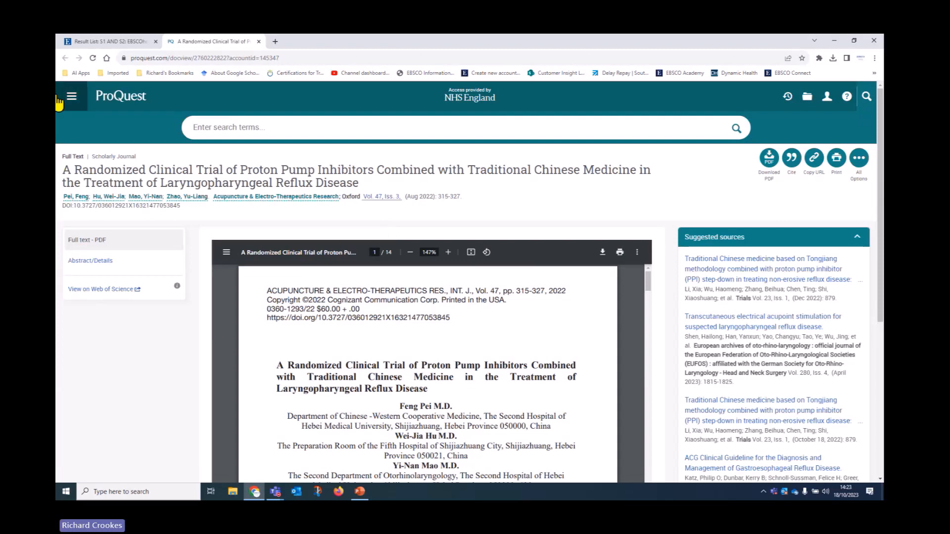
{"action": "left_click", "coordinate": [108, 40]}
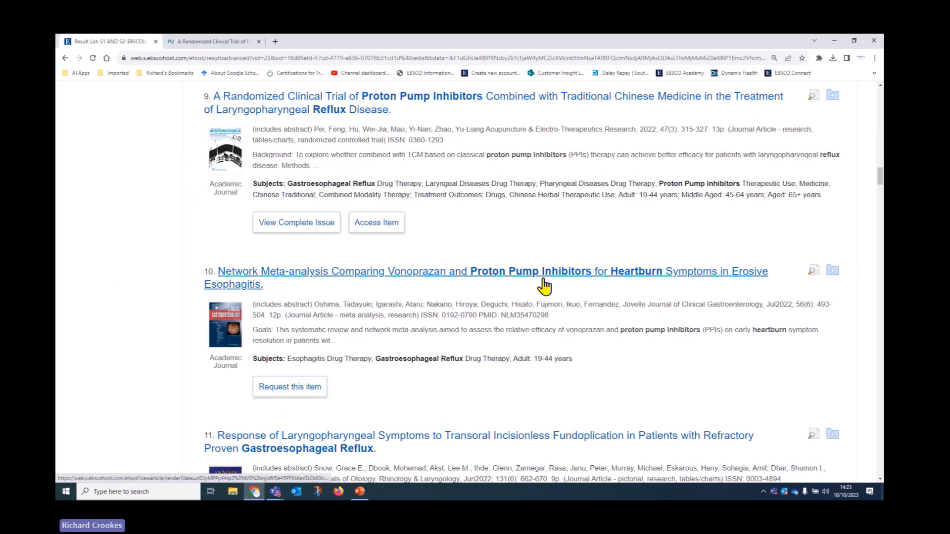
{"action": "scroll", "coordinate": [489, 263], "scroll_direction": "down", "scroll_amount": 3}
{"action": "scroll", "coordinate": [487, 260], "scroll_direction": "down", "scroll_amount": 4}
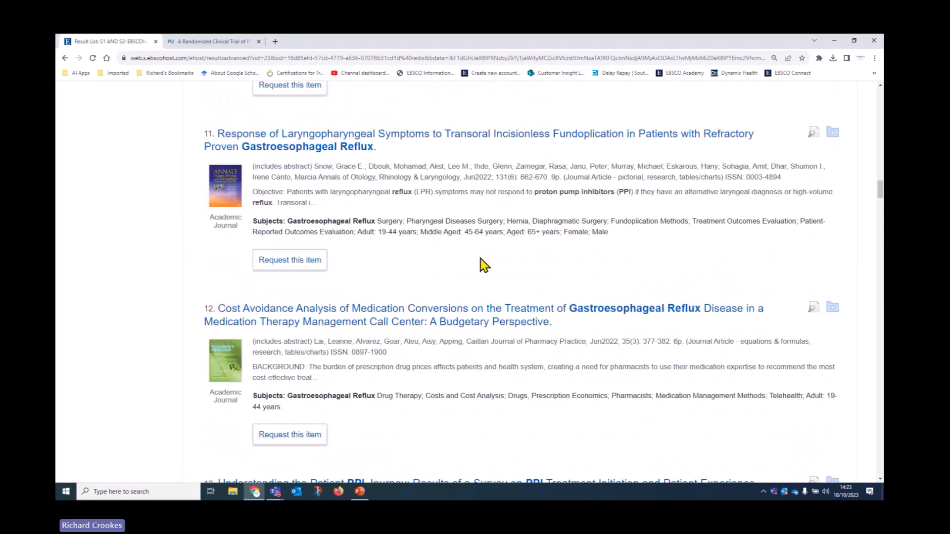
{"action": "left_click_drag", "start_coordinate": [879, 207], "coordinate": [876, 96]}
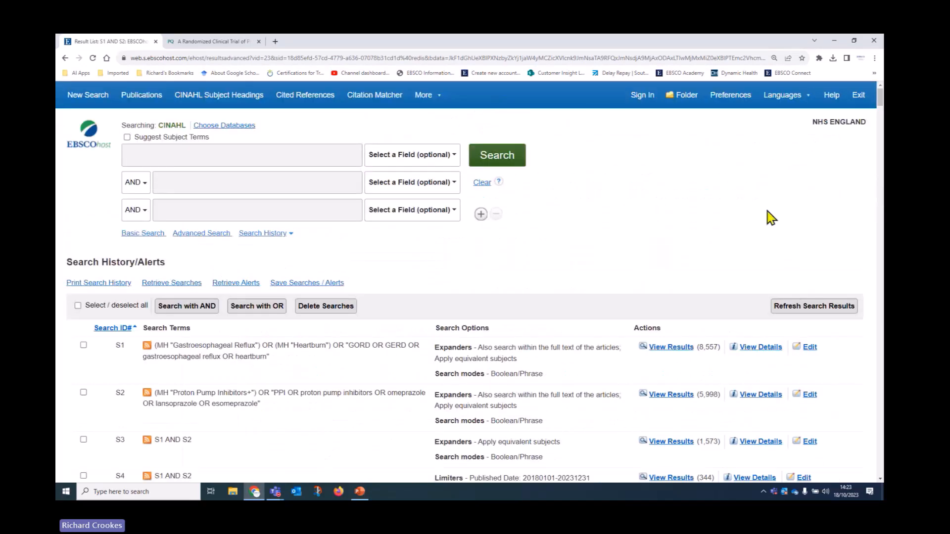
Step: Add the first result to the folder
{"action": "scroll", "coordinate": [742, 250], "scroll_direction": "down", "scroll_amount": 8}
{"action": "scroll", "coordinate": [743, 252], "scroll_direction": "down", "scroll_amount": 3}
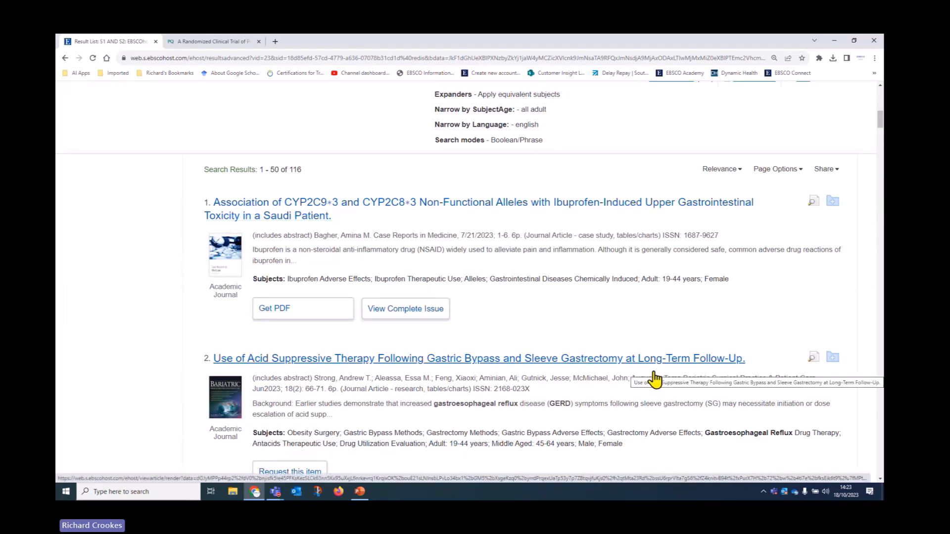
{"action": "left_click", "coordinate": [833, 201]}
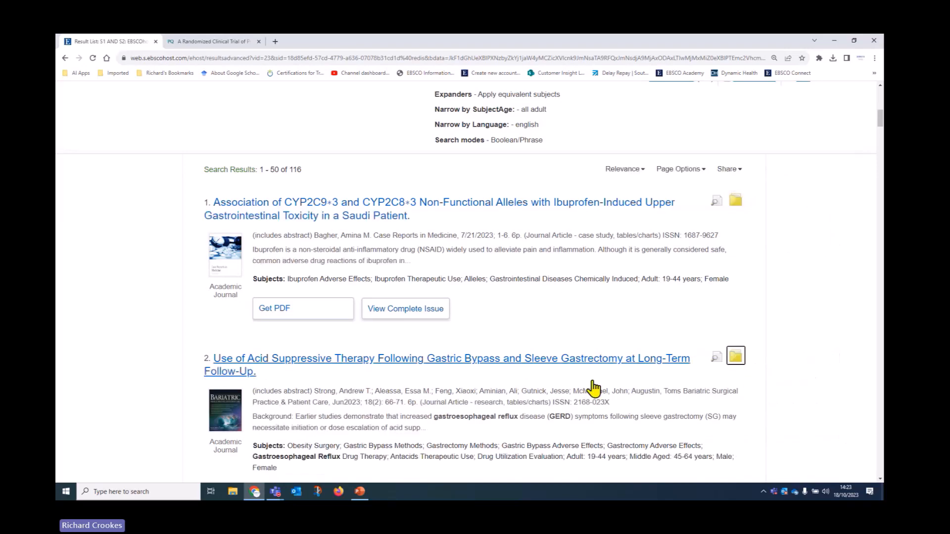
{"action": "scroll", "coordinate": [604, 387], "scroll_direction": "down", "scroll_amount": 2}
{"action": "scroll", "coordinate": [638, 356], "scroll_direction": "up", "scroll_amount": 4}
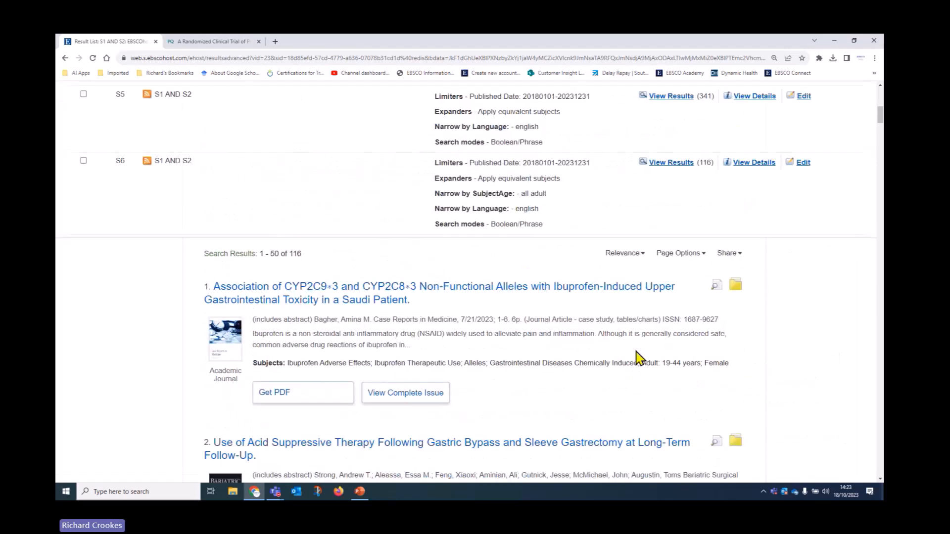
{"action": "scroll", "coordinate": [638, 356], "scroll_direction": "up", "scroll_amount": 2}
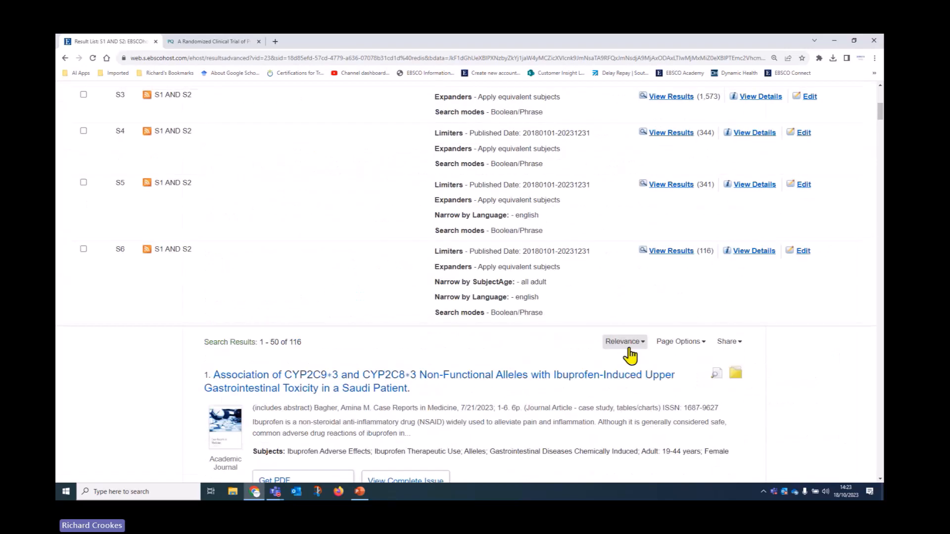
Step: Add results 1–50 to the folder via Share and view its 50 articles
{"action": "left_click", "coordinate": [725, 341]}
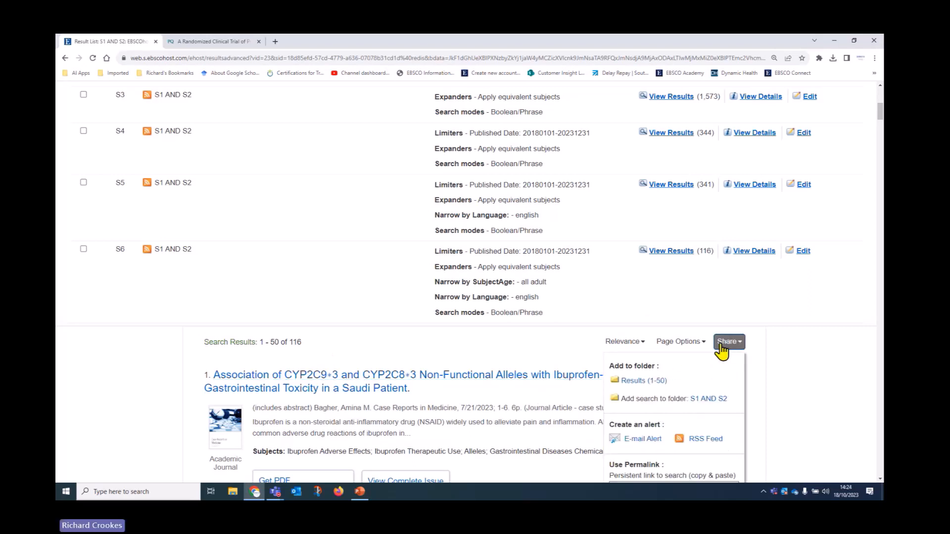
{"action": "left_click", "coordinate": [631, 382]}
{"action": "scroll", "coordinate": [631, 385], "scroll_direction": "up", "scroll_amount": 7}
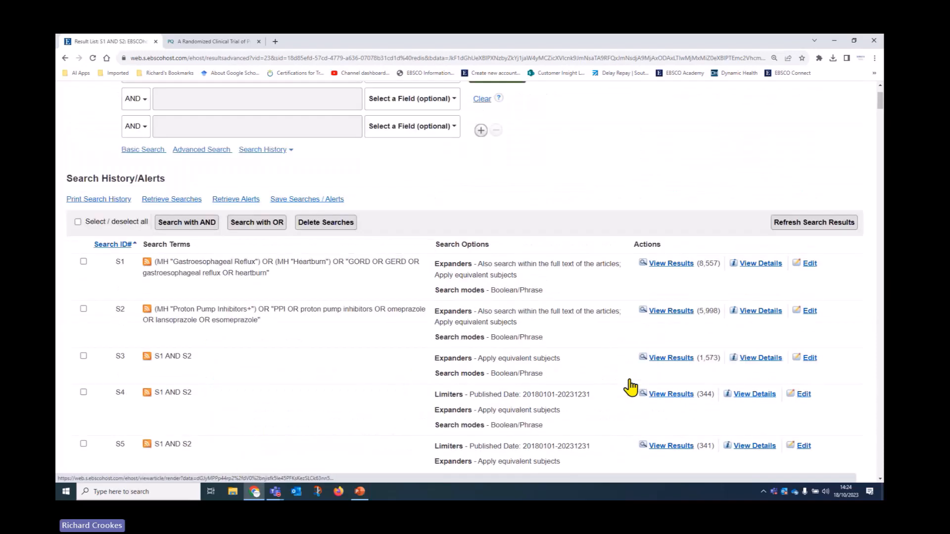
{"action": "left_click", "coordinate": [690, 99]}
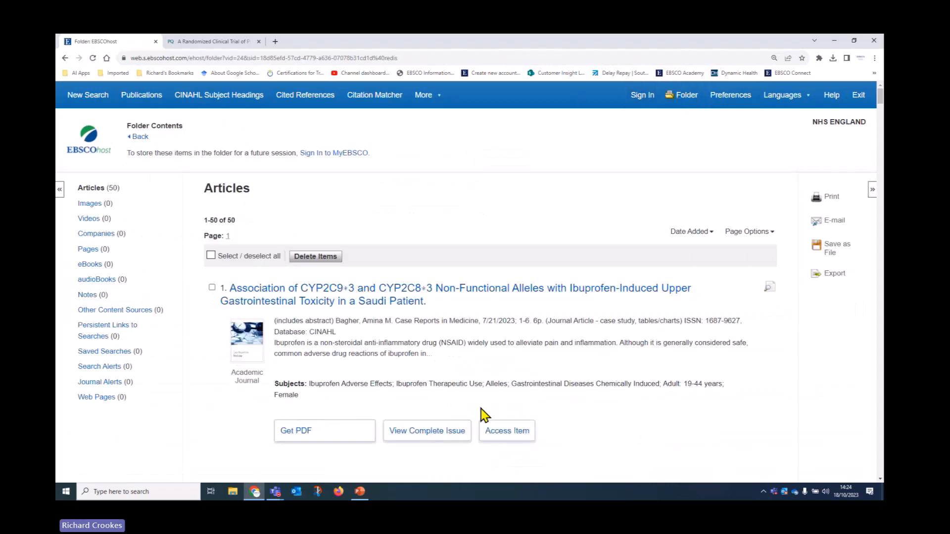
Step: Select all 50 folder articles and bring up the Print Manager for them
{"action": "scroll", "coordinate": [491, 399], "scroll_direction": "down", "scroll_amount": 8}
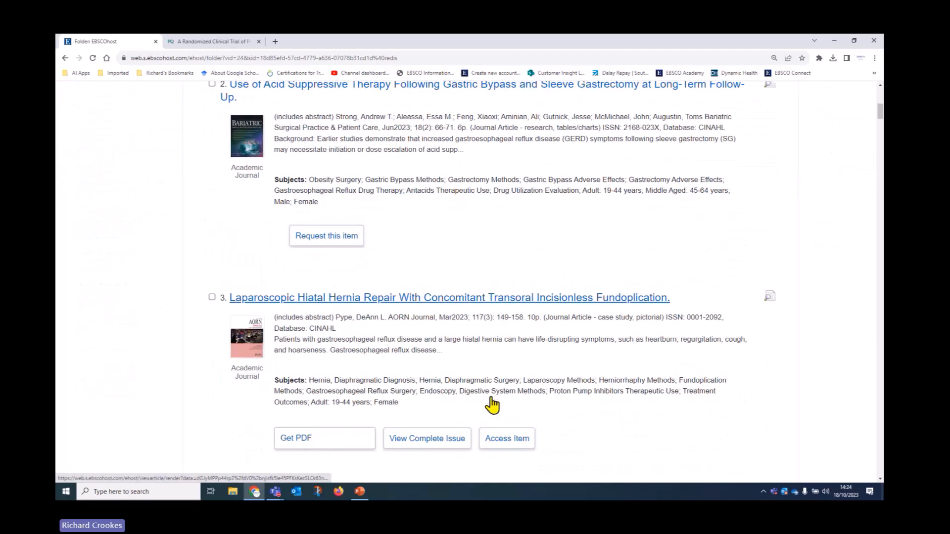
{"action": "scroll", "coordinate": [492, 405], "scroll_direction": "down", "scroll_amount": 1}
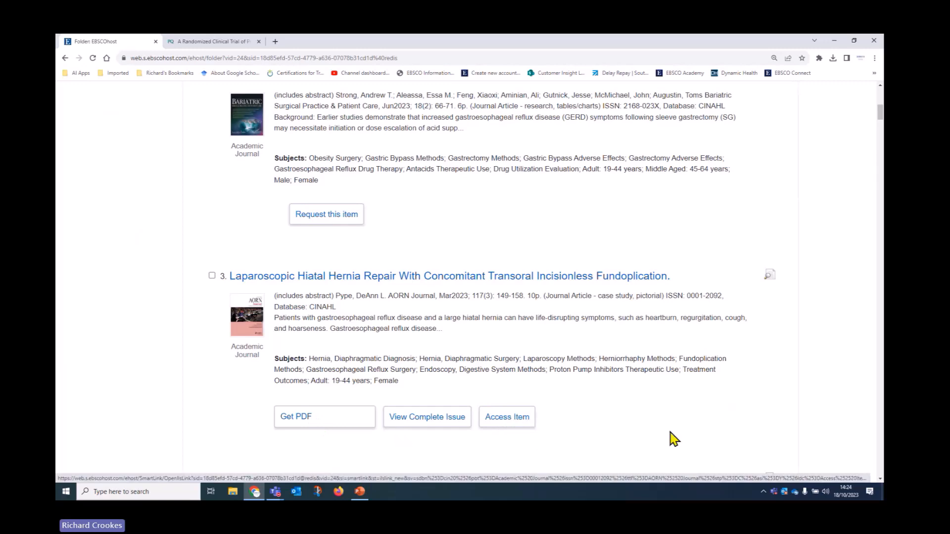
{"action": "scroll", "coordinate": [673, 439], "scroll_direction": "up", "scroll_amount": 4}
{"action": "scroll", "coordinate": [673, 439], "scroll_direction": "up", "scroll_amount": 5}
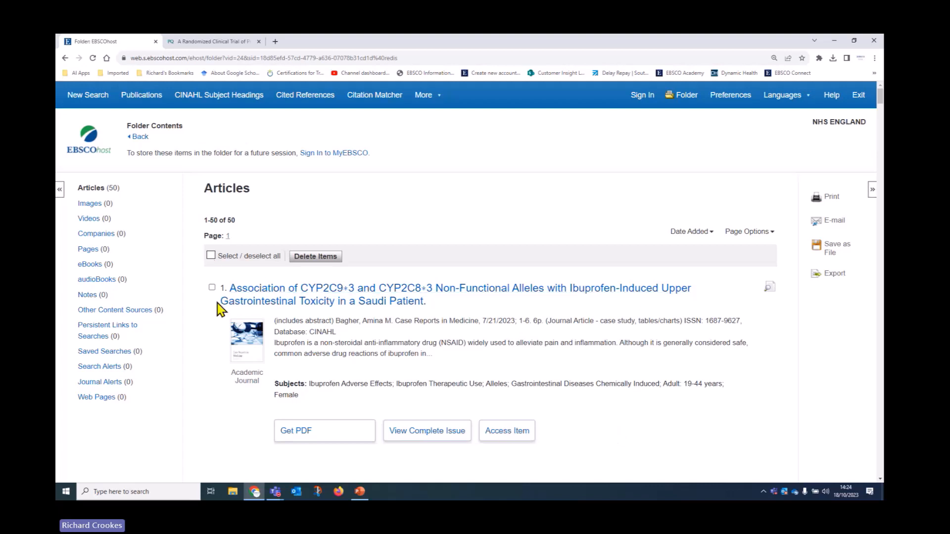
{"action": "left_click", "coordinate": [211, 256]}
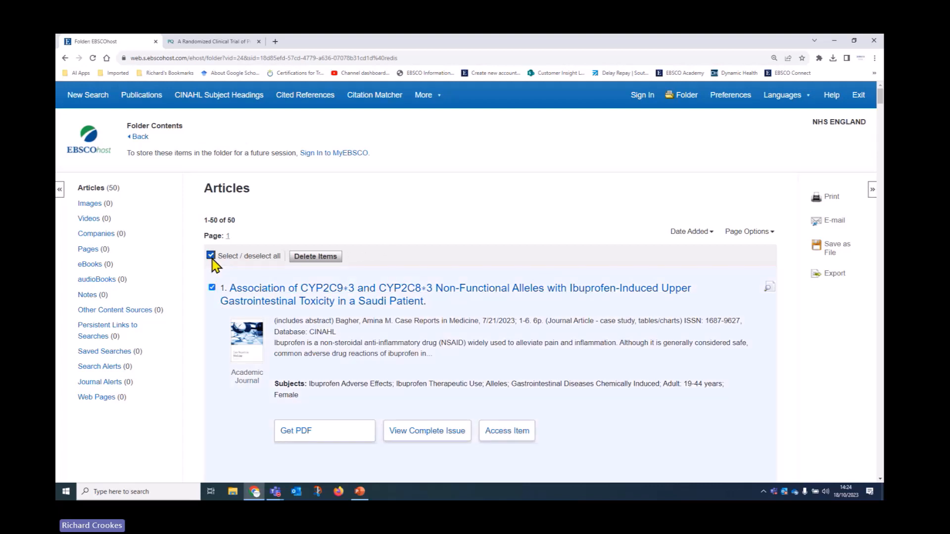
{"action": "left_click", "coordinate": [829, 197]}
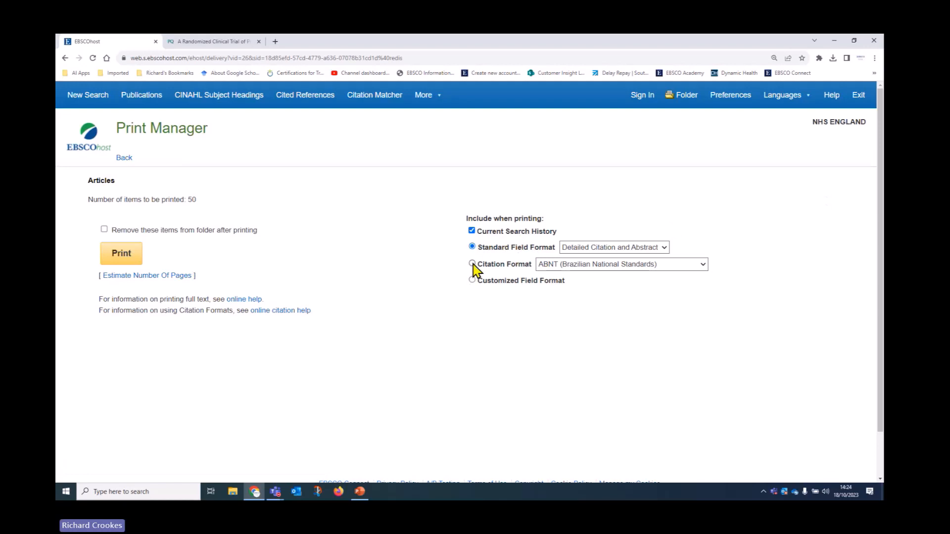
Step: Set the print citation format to Harvard and generate the printable page
{"action": "left_click", "coordinate": [558, 268]}
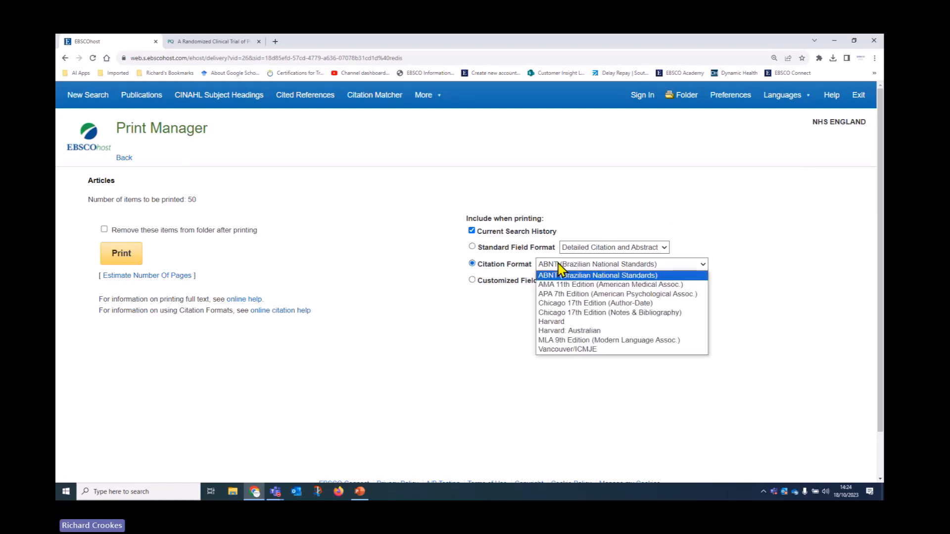
{"action": "left_click", "coordinate": [560, 322]}
{"action": "left_click", "coordinate": [113, 260]}
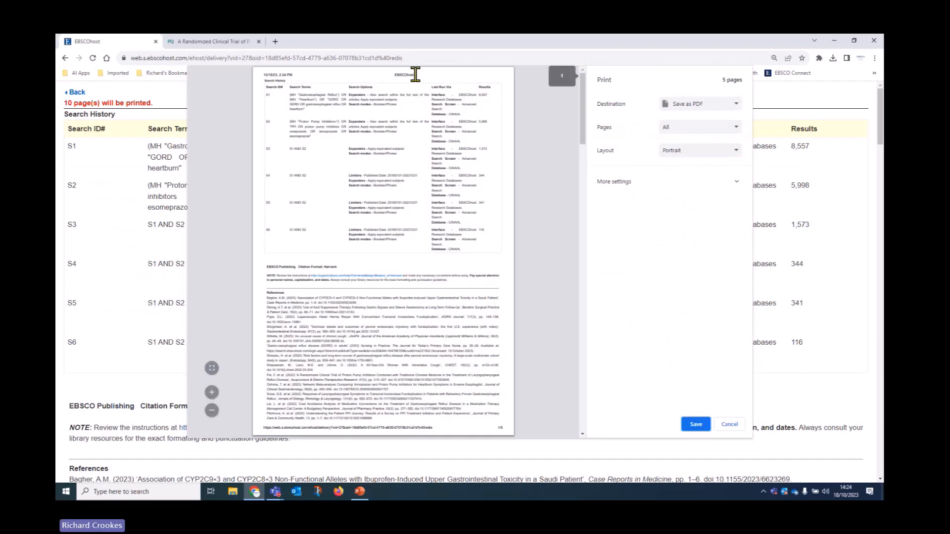
Step: Preview printing to the HP PageWide printer in landscape, then cancel and go back
{"action": "left_click", "coordinate": [691, 152]}
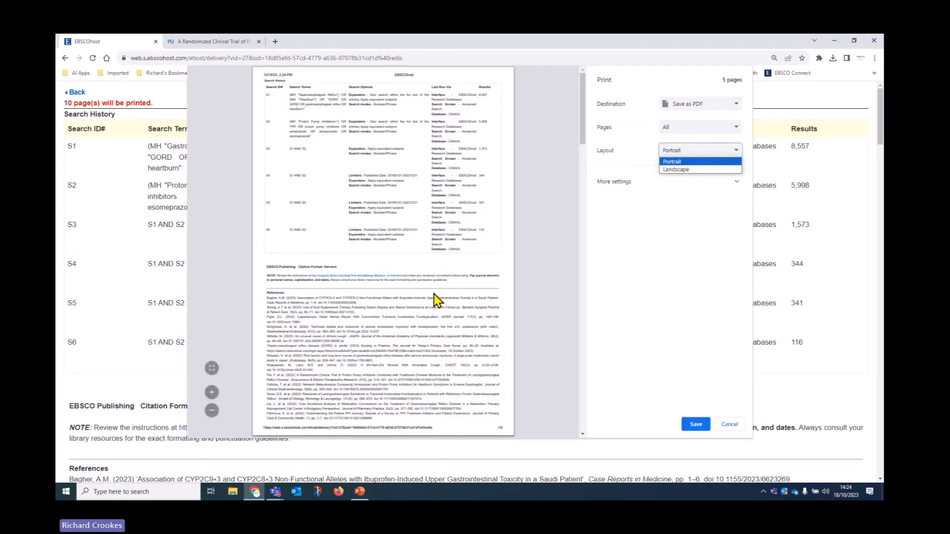
{"action": "left_click", "coordinate": [708, 115]}
{"action": "left_click", "coordinate": [691, 122]}
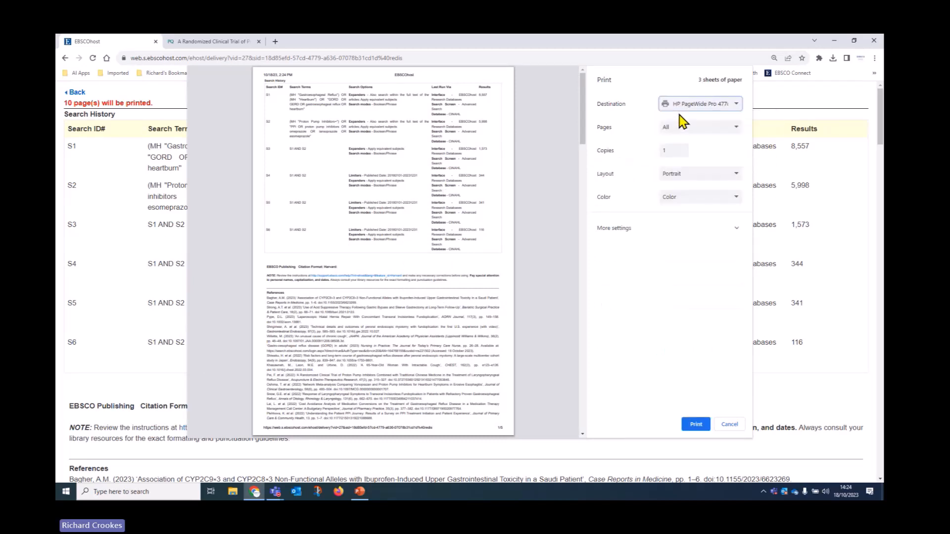
{"action": "left_click", "coordinate": [686, 179]}
{"action": "left_click", "coordinate": [684, 194]}
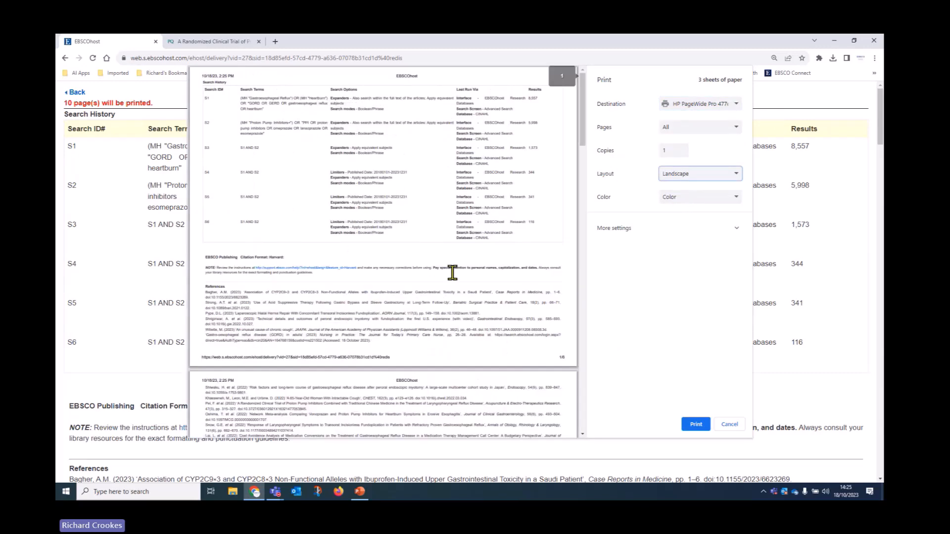
{"action": "scroll", "coordinate": [451, 280], "scroll_direction": "down", "scroll_amount": 3}
{"action": "scroll", "coordinate": [451, 280], "scroll_direction": "up", "scroll_amount": 5}
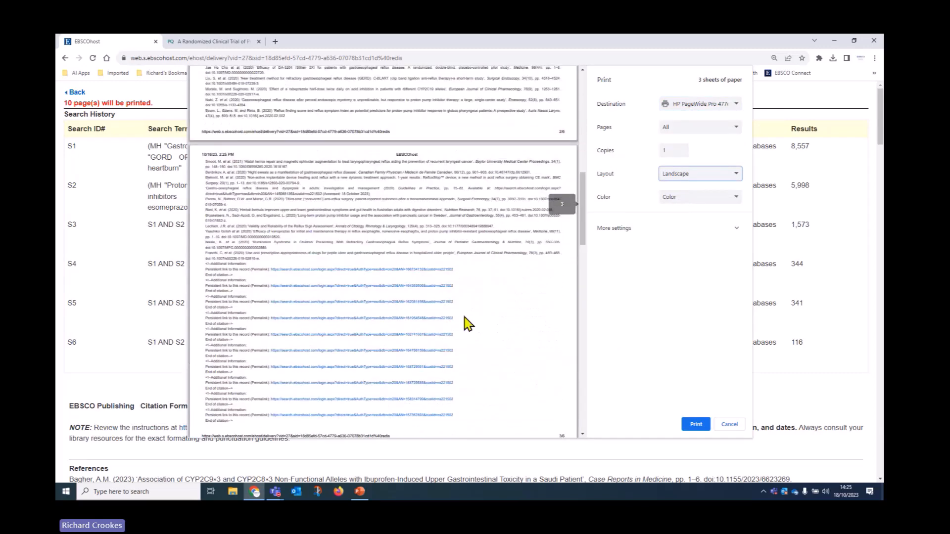
{"action": "left_click", "coordinate": [736, 425]}
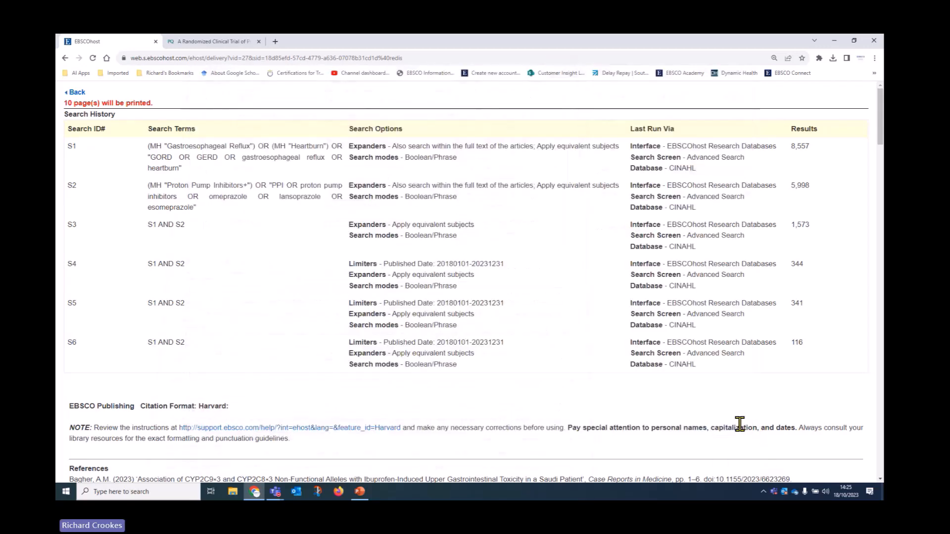
{"action": "left_click", "coordinate": [77, 94]}
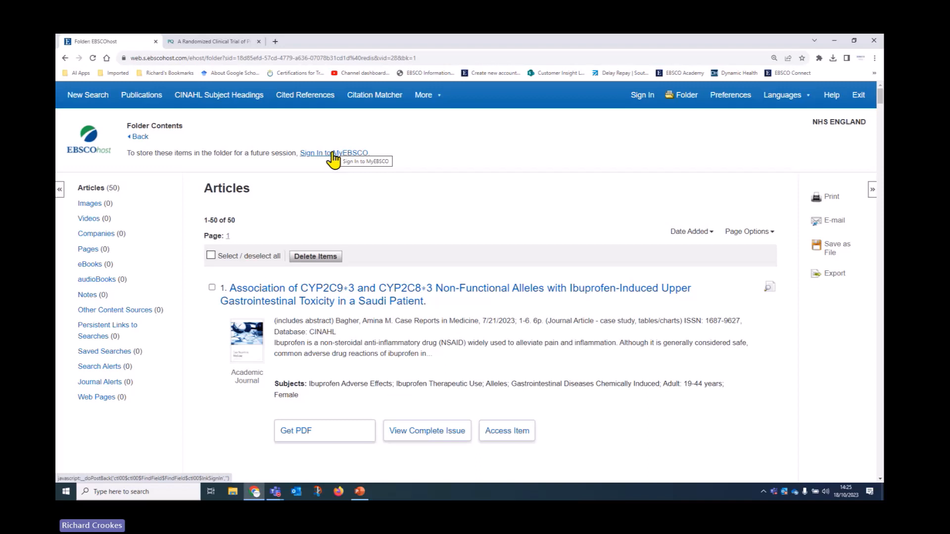
Step: Select all 50 folder articles and bring up the E-mail Manager
{"action": "left_click", "coordinate": [211, 255]}
{"action": "left_click", "coordinate": [836, 222]}
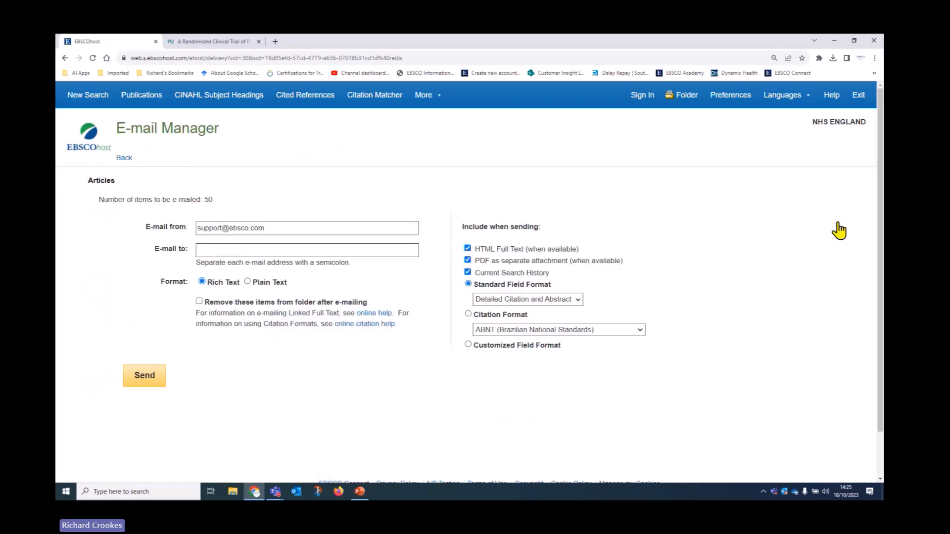
Step: Enter the recipient's e-mail address and exclude PDF attachments and HTML full text
{"action": "left_click", "coordinate": [250, 249]}
{"action": "left_click", "coordinate": [269, 270]}
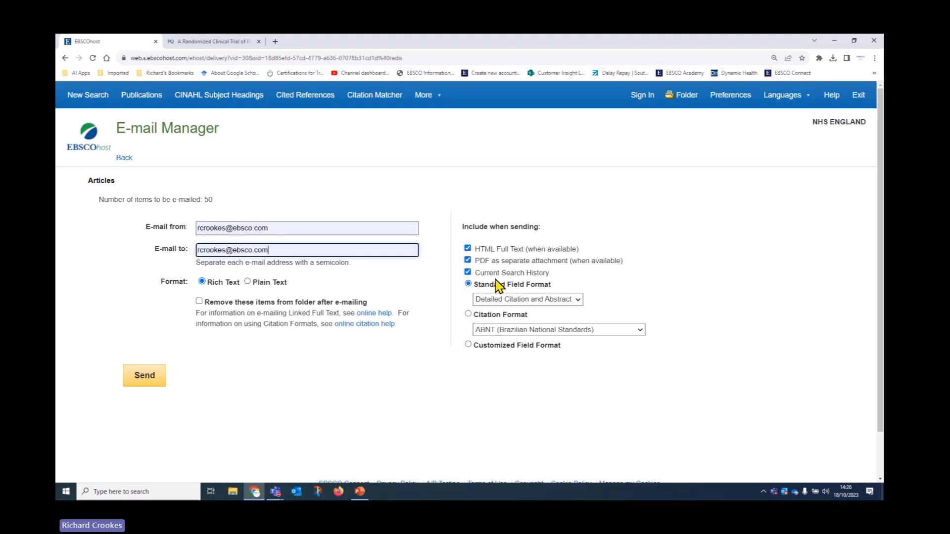
{"action": "left_click", "coordinate": [467, 261]}
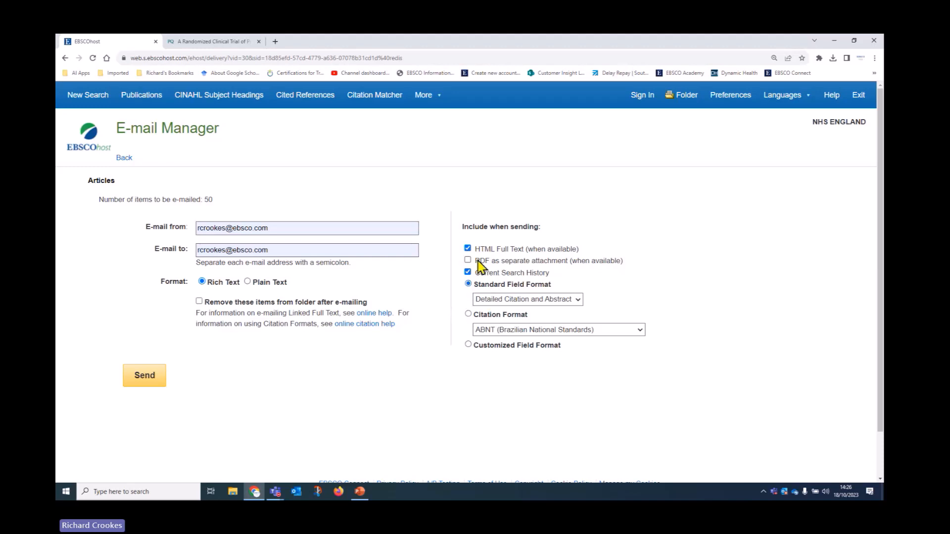
{"action": "left_click", "coordinate": [468, 249]}
Step: Choose Harvard citation format, send the e-mail, and dismiss the confirmation
{"action": "left_click", "coordinate": [468, 314]}
{"action": "left_click", "coordinate": [512, 337]}
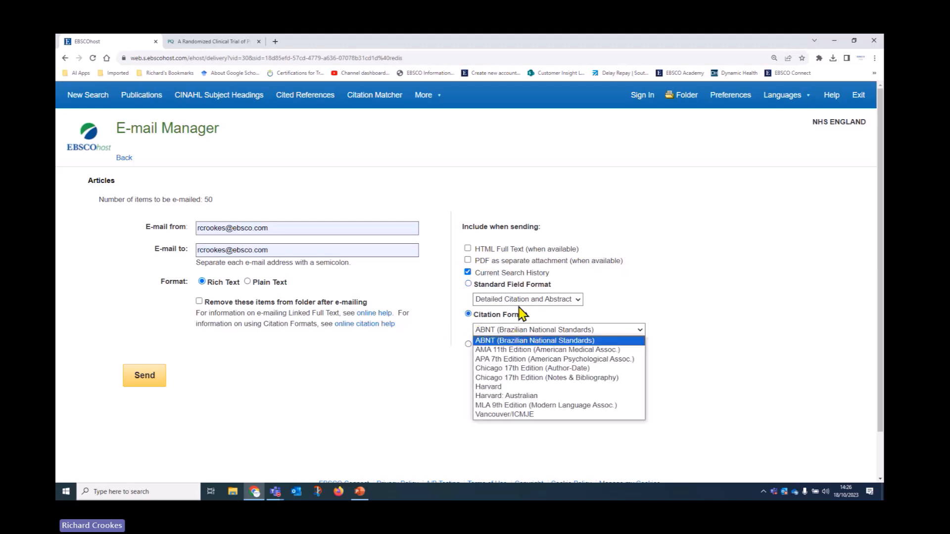
{"action": "left_click", "coordinate": [500, 390]}
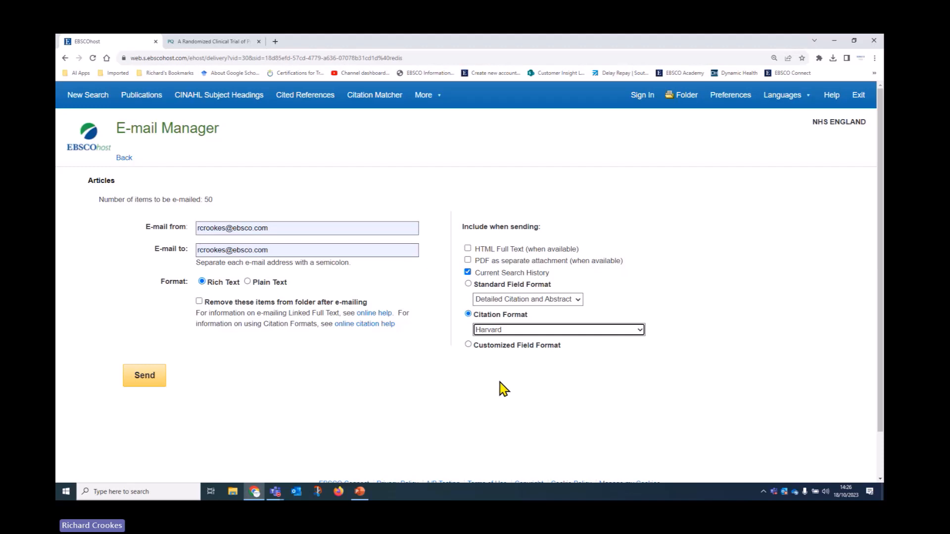
{"action": "left_click", "coordinate": [468, 345]}
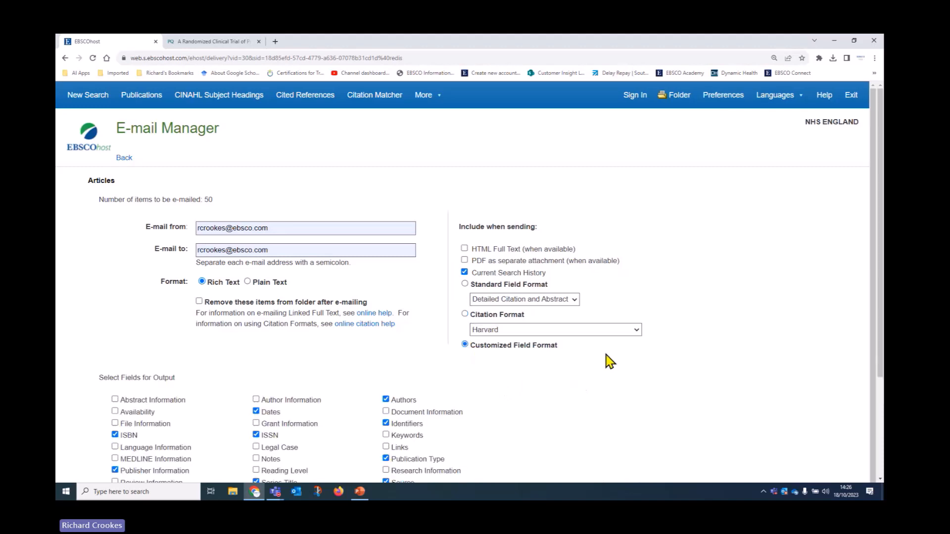
{"action": "left_click", "coordinate": [464, 315]}
{"action": "scroll", "coordinate": [140, 369], "scroll_direction": "down", "scroll_amount": 1}
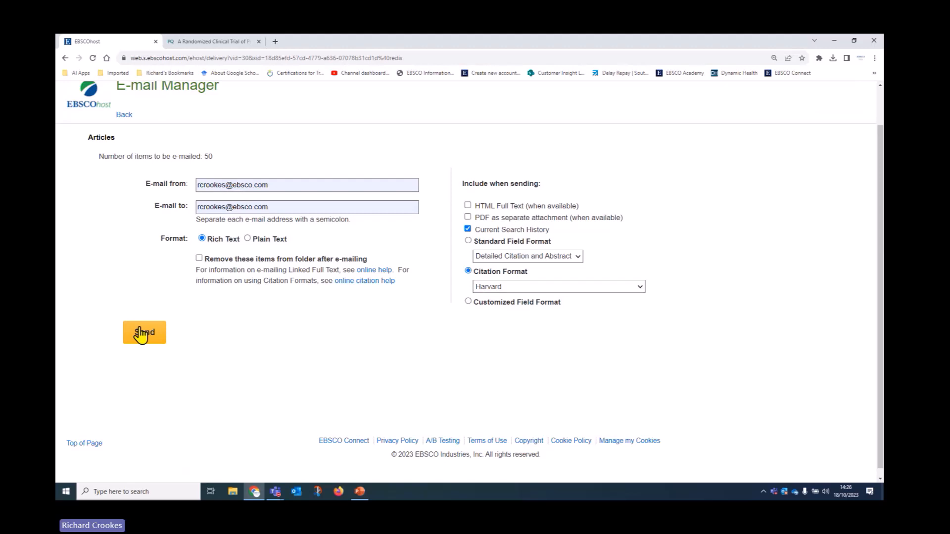
{"action": "left_click", "coordinate": [142, 334]}
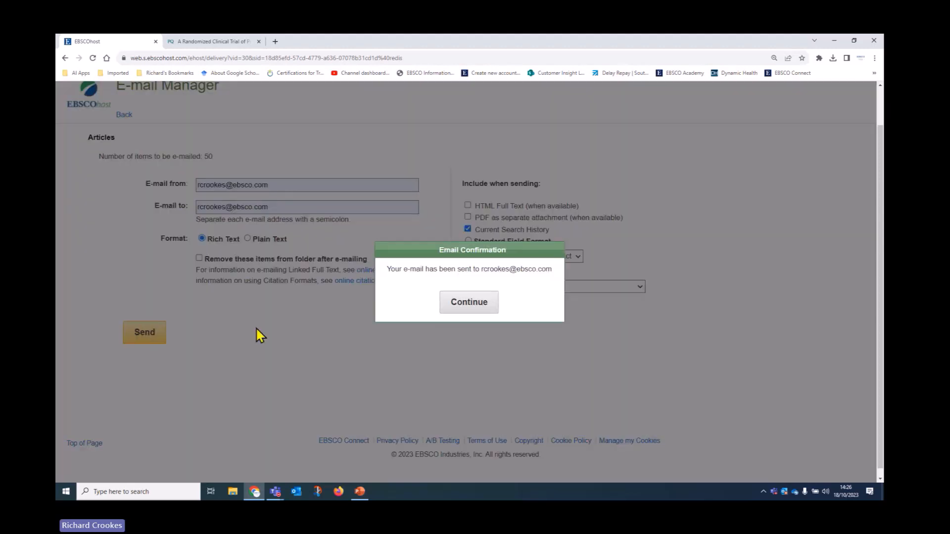
{"action": "left_click", "coordinate": [469, 303]}
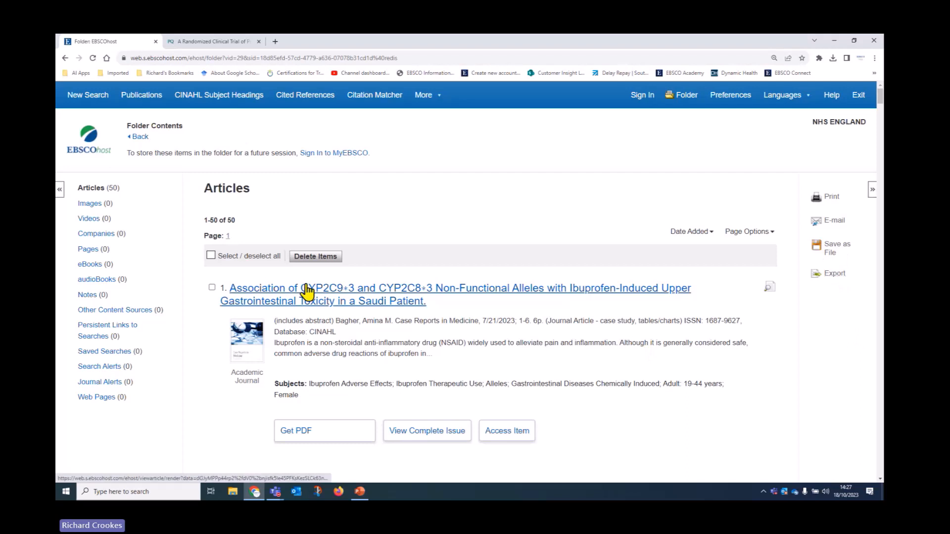
{"action": "left_click", "coordinate": [211, 255]}
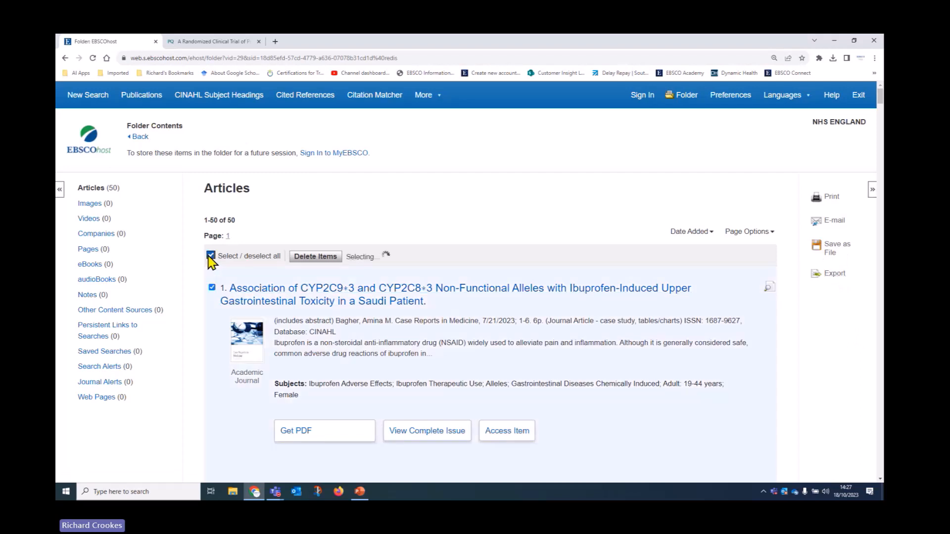
{"action": "left_click", "coordinate": [841, 279]}
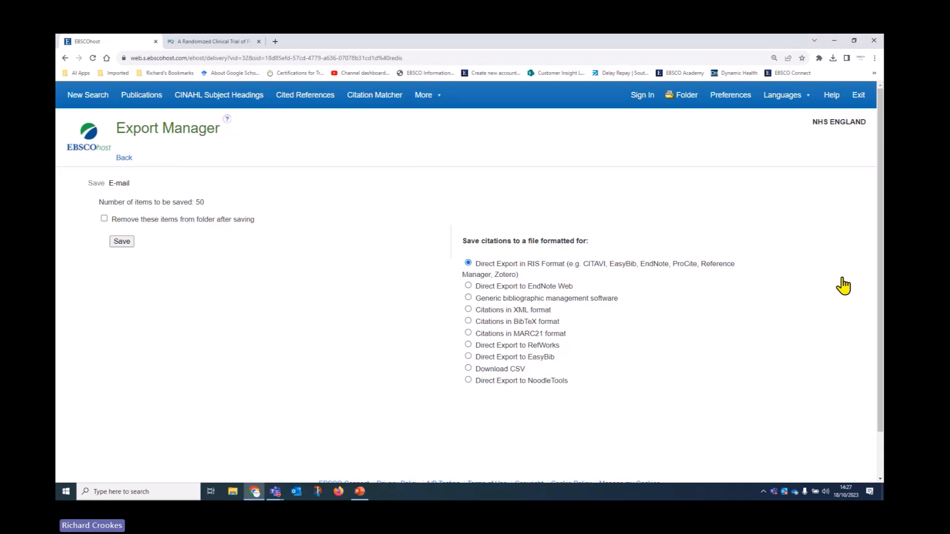
{"action": "left_click", "coordinate": [468, 286]}
{"action": "left_click", "coordinate": [468, 321]}
{"action": "left_click", "coordinate": [468, 346]}
{"action": "left_click", "coordinate": [468, 264]}
{"action": "left_click", "coordinate": [123, 158]}
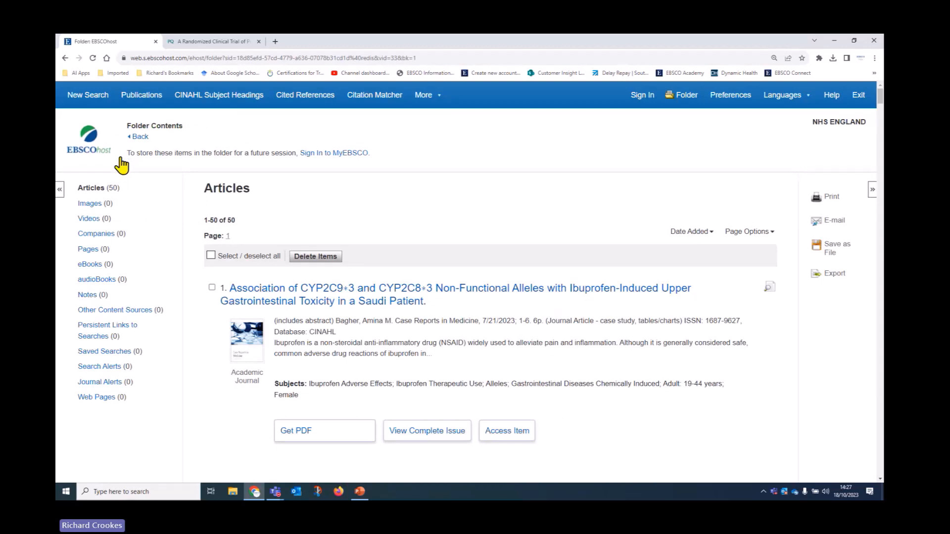
Step: Sign in to MyEBSCO via OpenAthens and browse My Folder's 50 articles
{"action": "scroll", "coordinate": [424, 257], "scroll_direction": "down", "scroll_amount": 2}
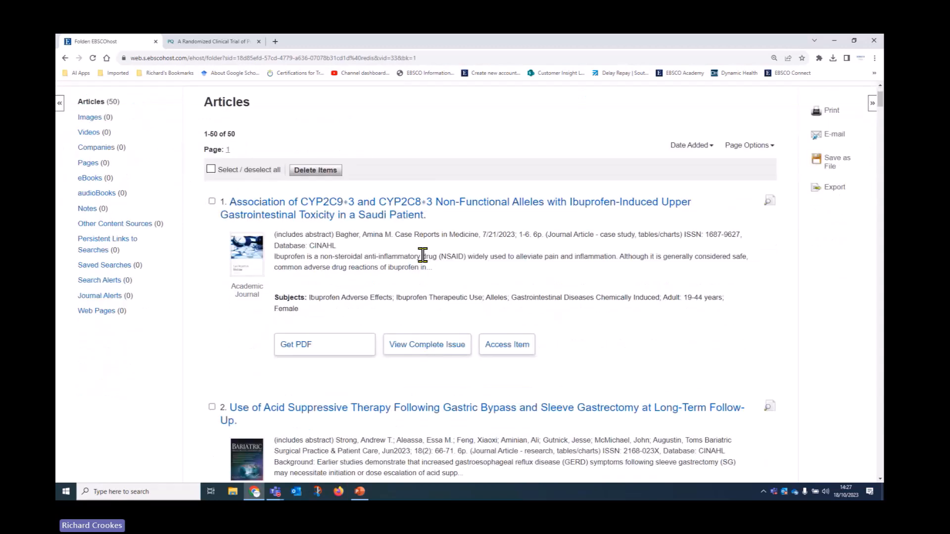
{"action": "scroll", "coordinate": [501, 322], "scroll_direction": "up", "scroll_amount": 2}
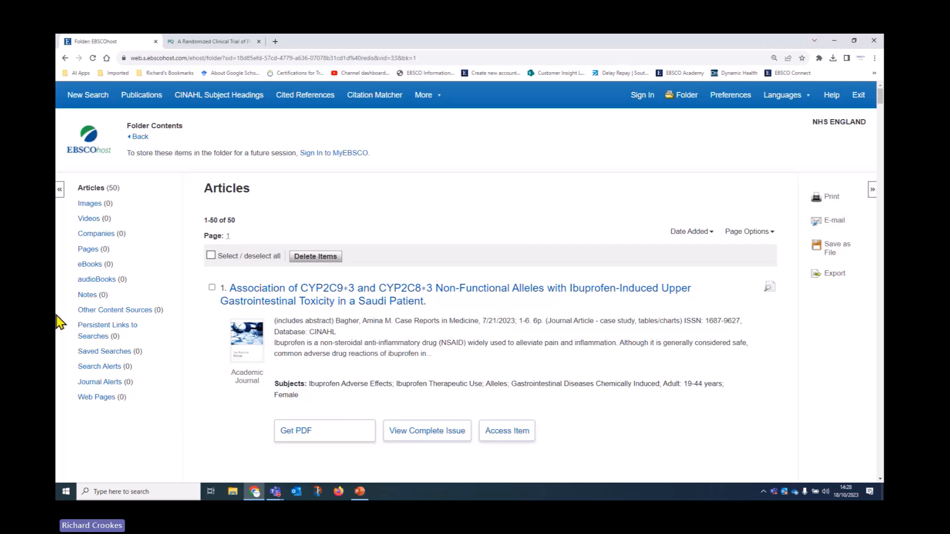
{"action": "left_click", "coordinate": [319, 154]}
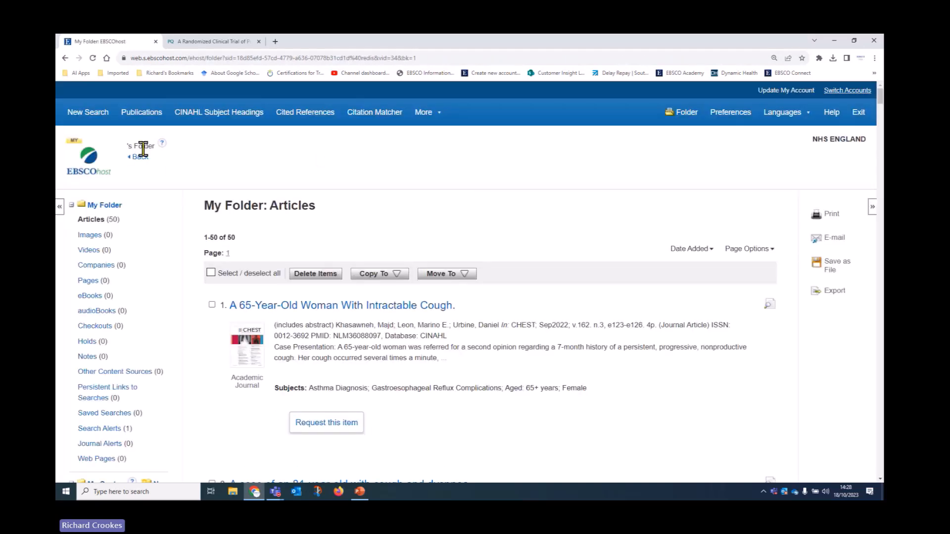
{"action": "scroll", "coordinate": [462, 291], "scroll_direction": "down", "scroll_amount": 3}
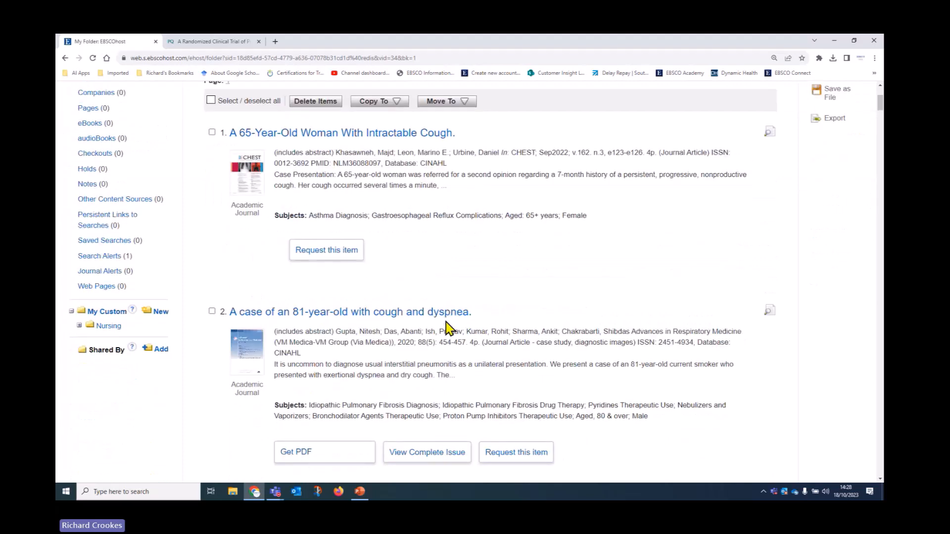
{"action": "scroll", "coordinate": [567, 363], "scroll_direction": "up", "scroll_amount": 3}
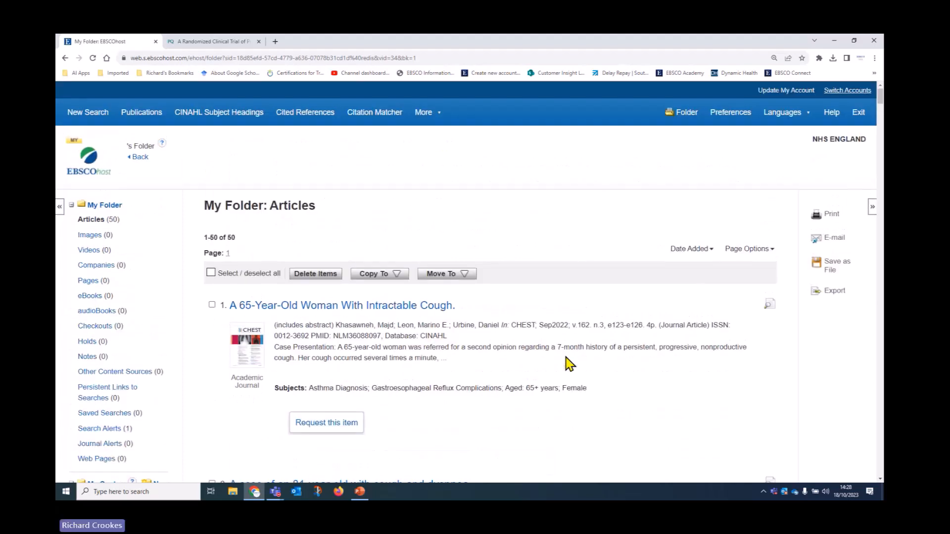
{"action": "scroll", "coordinate": [569, 364], "scroll_direction": "down", "scroll_amount": 7}
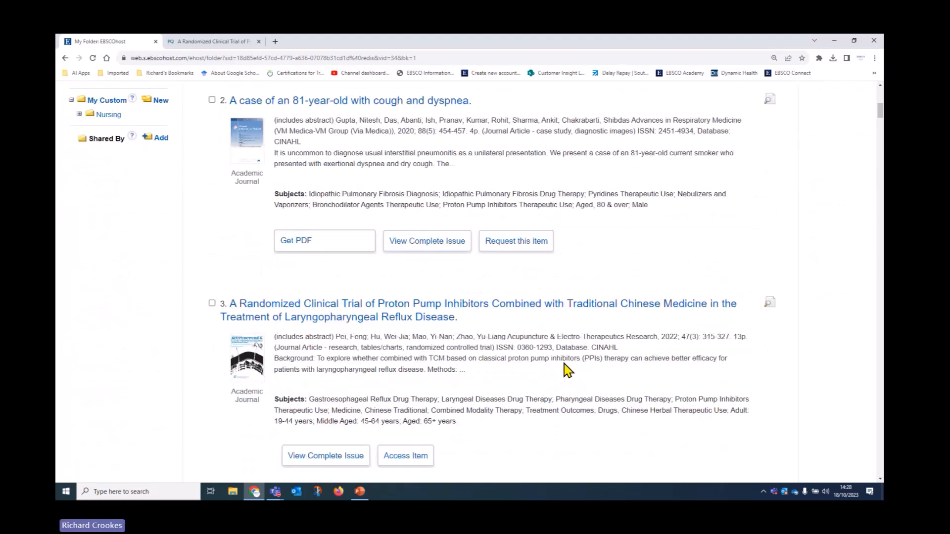
{"action": "scroll", "coordinate": [566, 367], "scroll_direction": "up", "scroll_amount": 5}
{"action": "scroll", "coordinate": [568, 370], "scroll_direction": "up", "scroll_amount": 2}
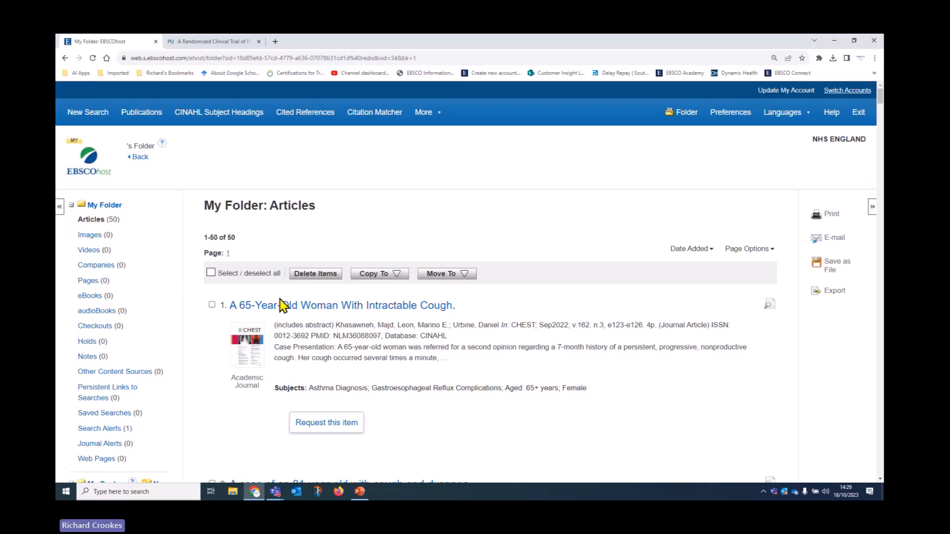
Step: Go back from My Folder to the Advanced Search page showing searches S1–S3
{"action": "left_click", "coordinate": [140, 158]}
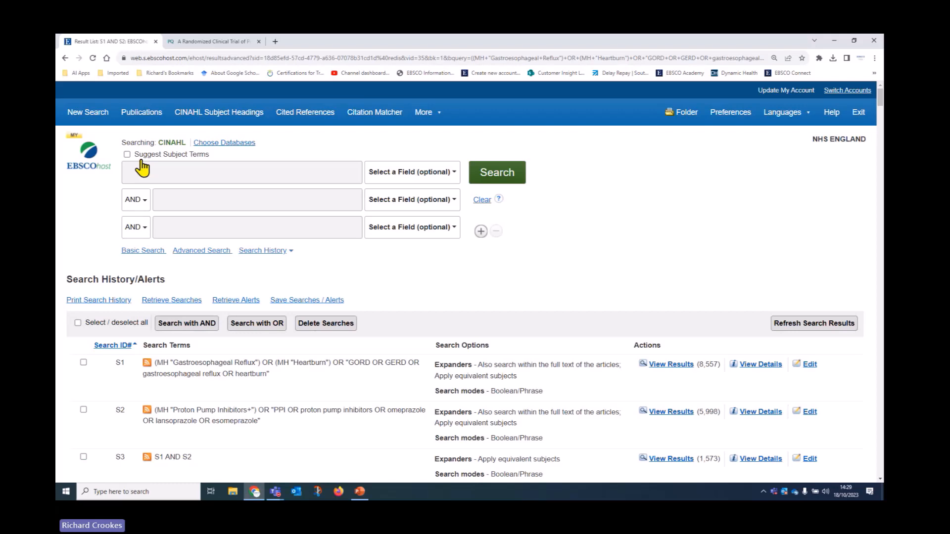
Step: View and close the printable S1–S6 search history, then go to Save Searches / Alerts
{"action": "scroll", "coordinate": [143, 170], "scroll_direction": "down", "scroll_amount": 4}
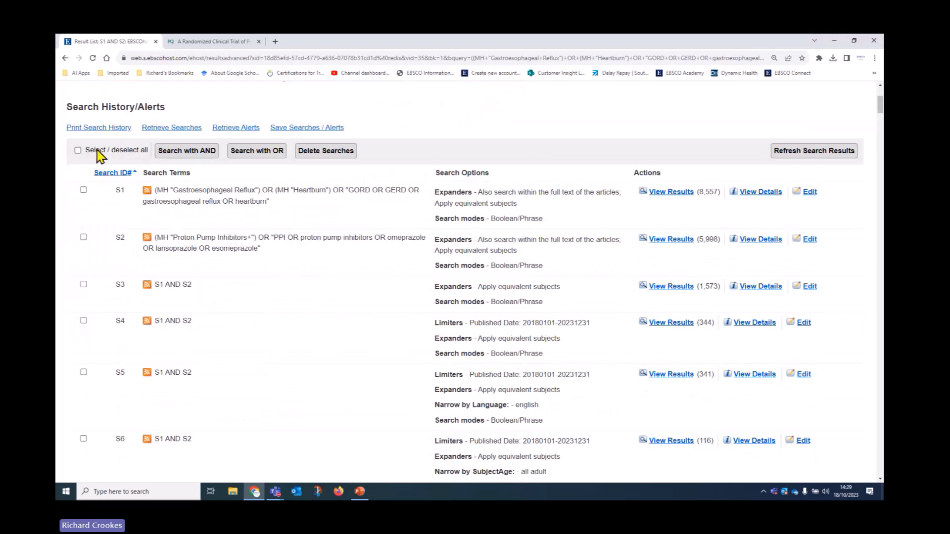
{"action": "left_click", "coordinate": [90, 128]}
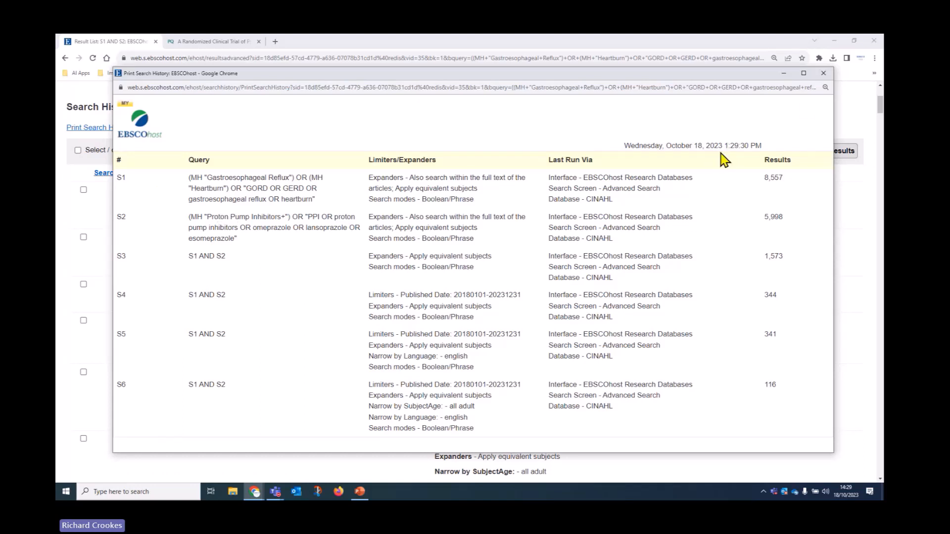
{"action": "left_click", "coordinate": [823, 73]}
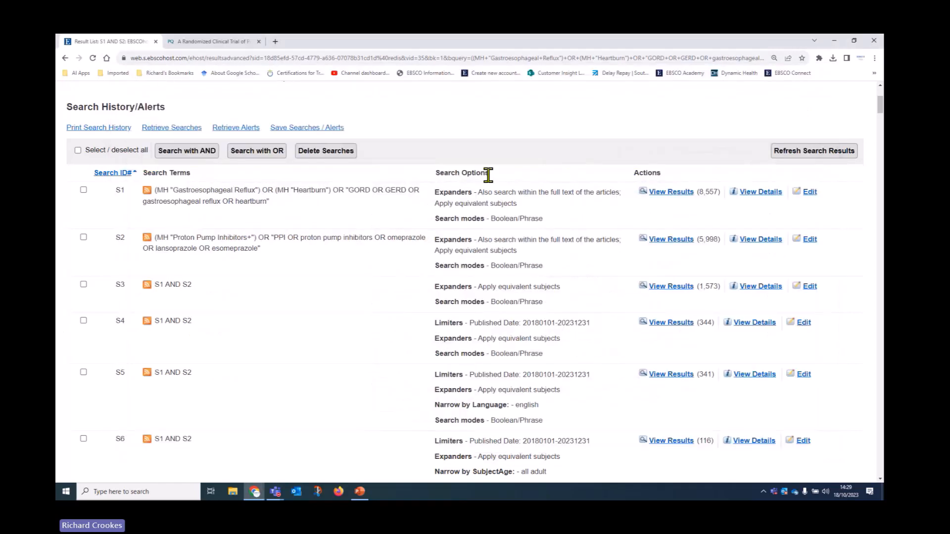
{"action": "left_click", "coordinate": [319, 131]}
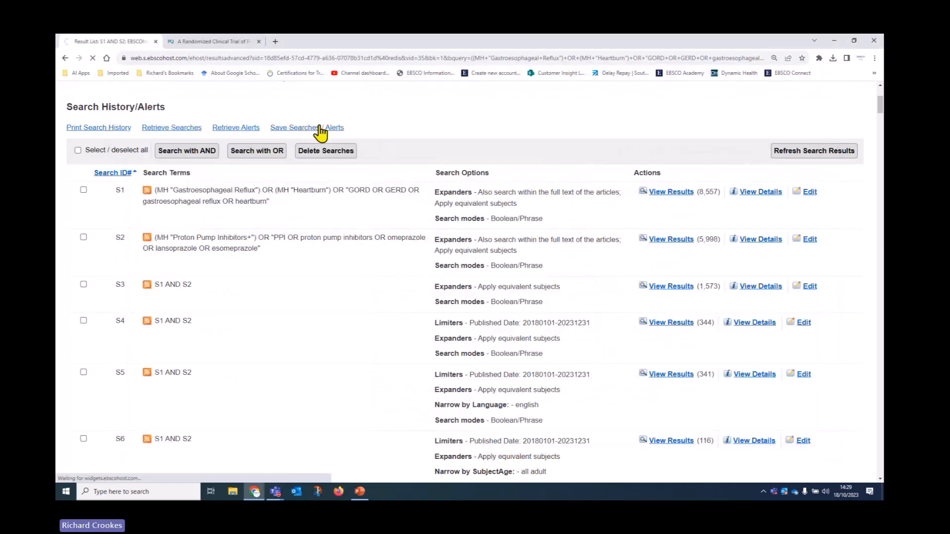
Step: Open the edit options for search S2 on the save form and cancel without changes
{"action": "scroll", "coordinate": [426, 289], "scroll_direction": "down", "scroll_amount": 3}
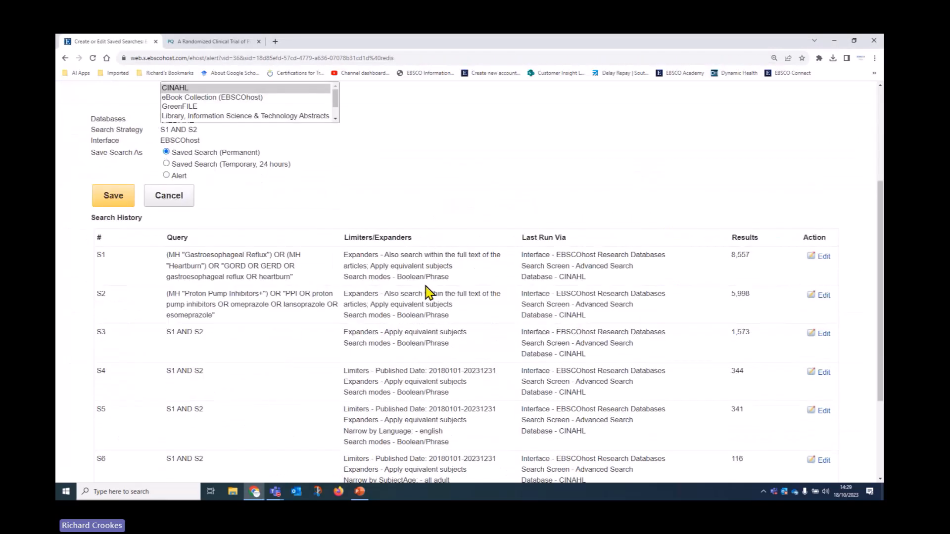
{"action": "scroll", "coordinate": [426, 287], "scroll_direction": "down", "scroll_amount": 3}
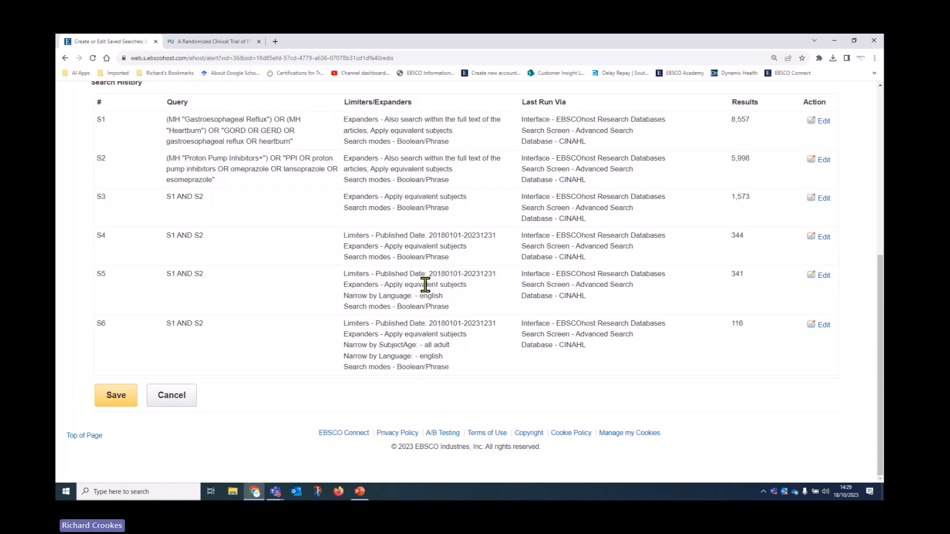
{"action": "left_click", "coordinate": [823, 160]}
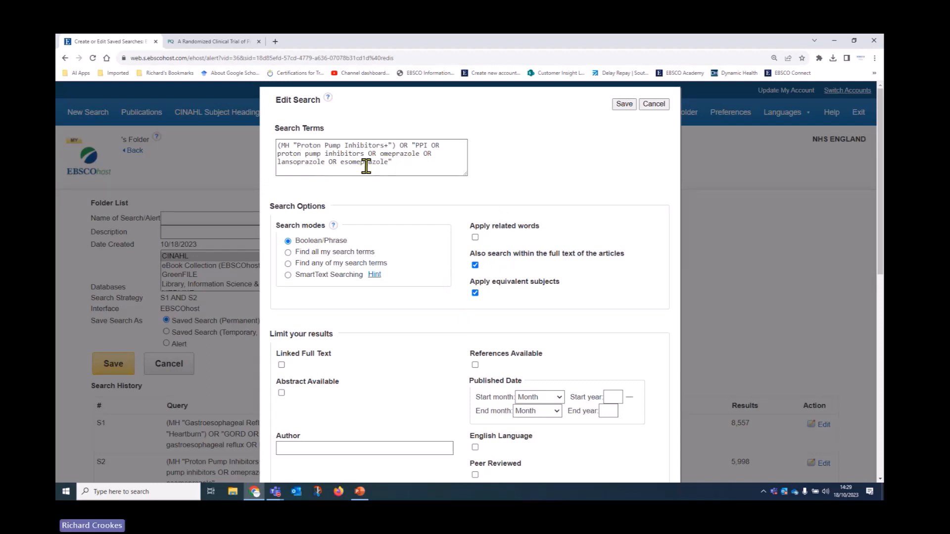
{"action": "left_click", "coordinate": [651, 106]}
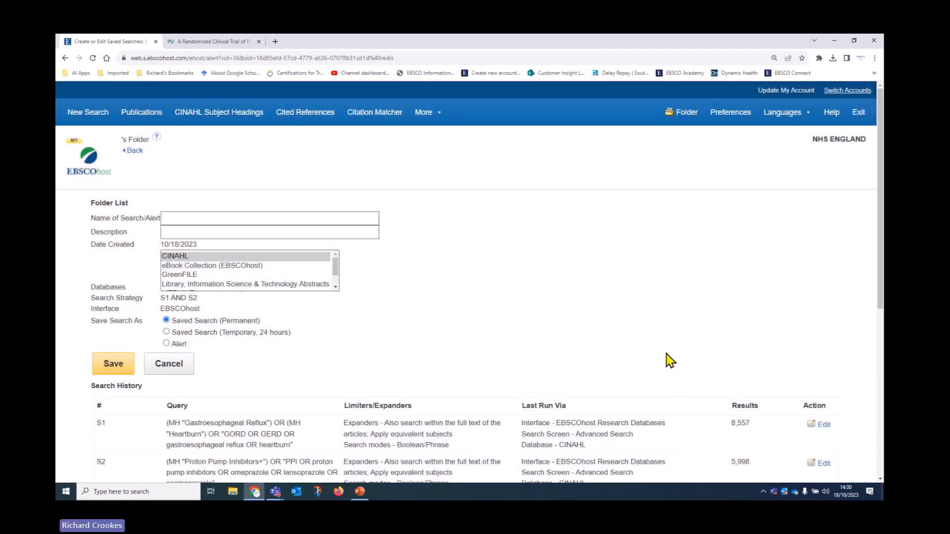
{"action": "scroll", "coordinate": [668, 360], "scroll_direction": "down", "scroll_amount": 2}
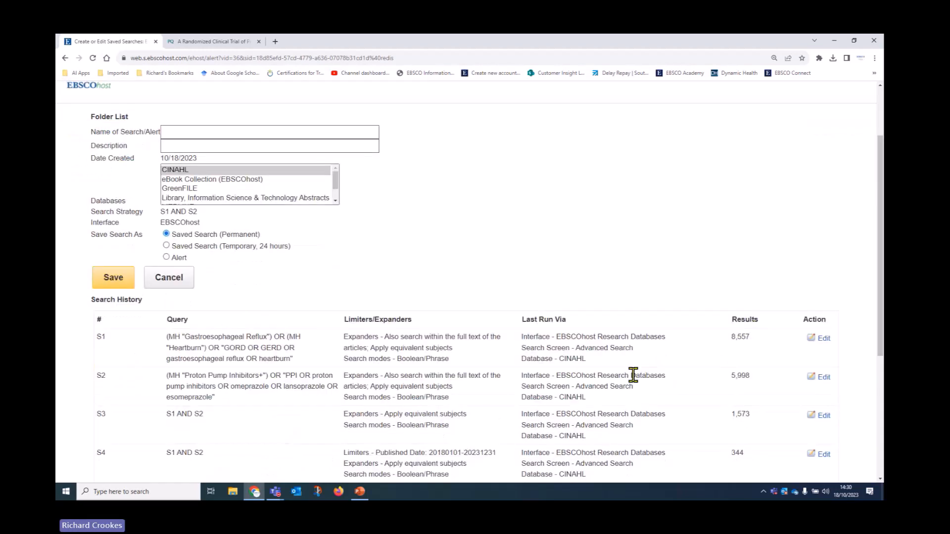
{"action": "scroll", "coordinate": [632, 374], "scroll_direction": "up", "scroll_amount": 1}
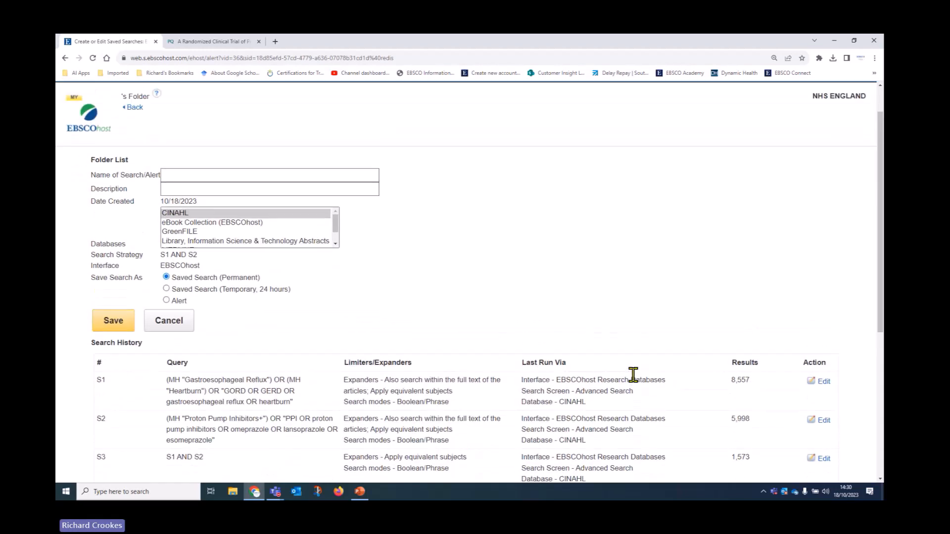
Step: Name the search 'GORD and PPI 1023', make it a temporary 24-hour saved search, and save
{"action": "left_click", "coordinate": [218, 174]}
{"action": "type", "text": "GORD and PPI "}
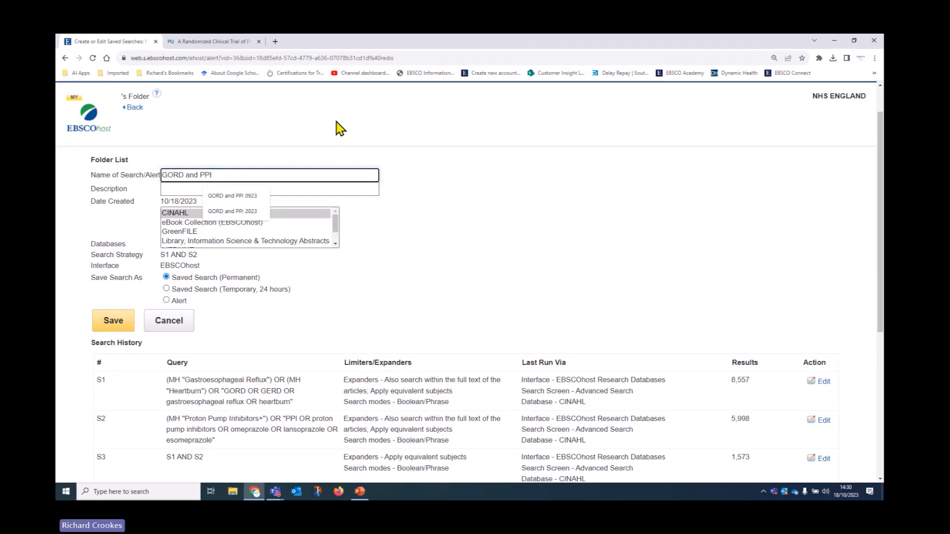
{"action": "type", "text": "1023"}
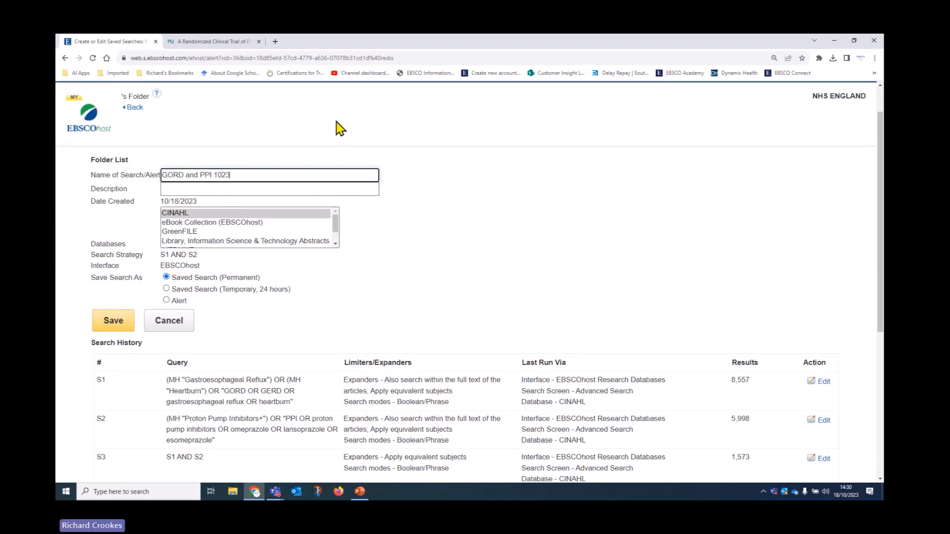
{"action": "scroll", "coordinate": [221, 286], "scroll_direction": "down", "scroll_amount": 2}
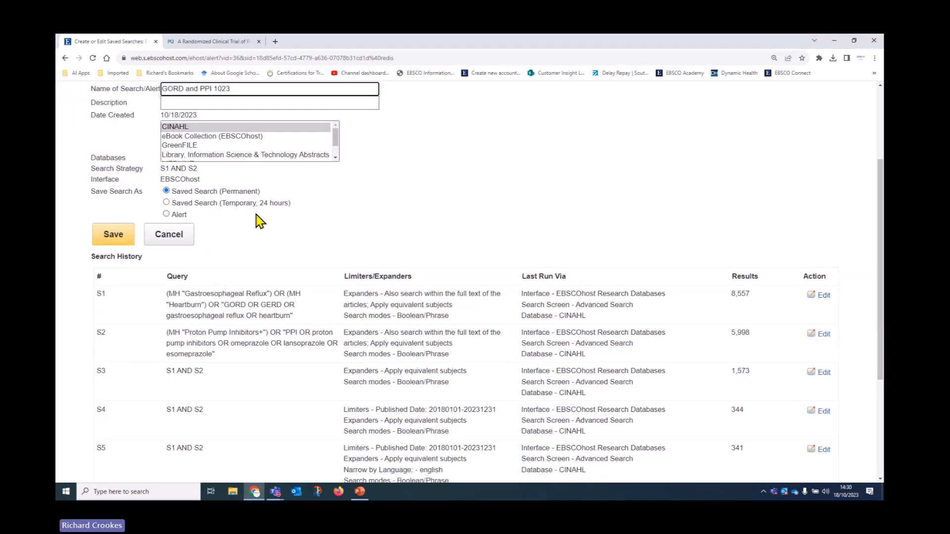
{"action": "left_click", "coordinate": [166, 213]}
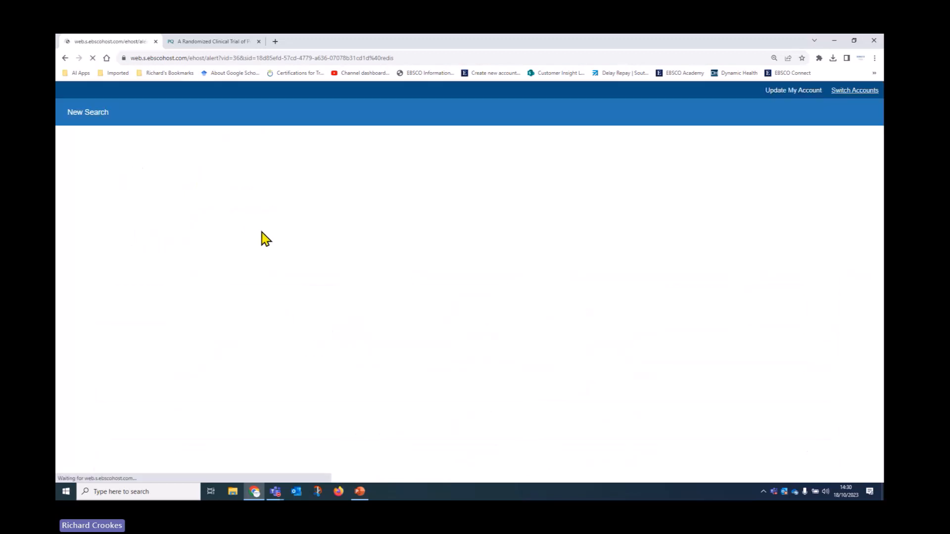
{"action": "scroll", "coordinate": [587, 297], "scroll_direction": "down", "scroll_amount": 2}
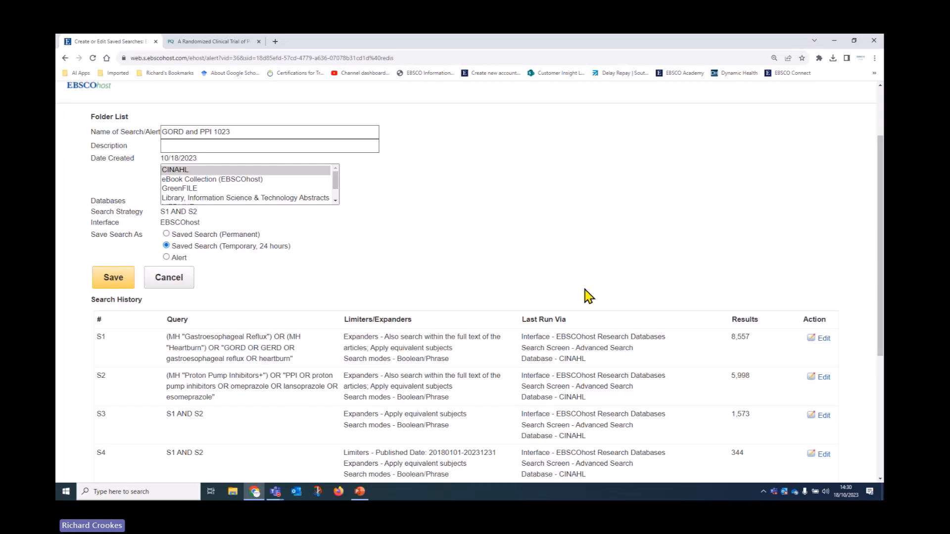
{"action": "left_click", "coordinate": [107, 283]}
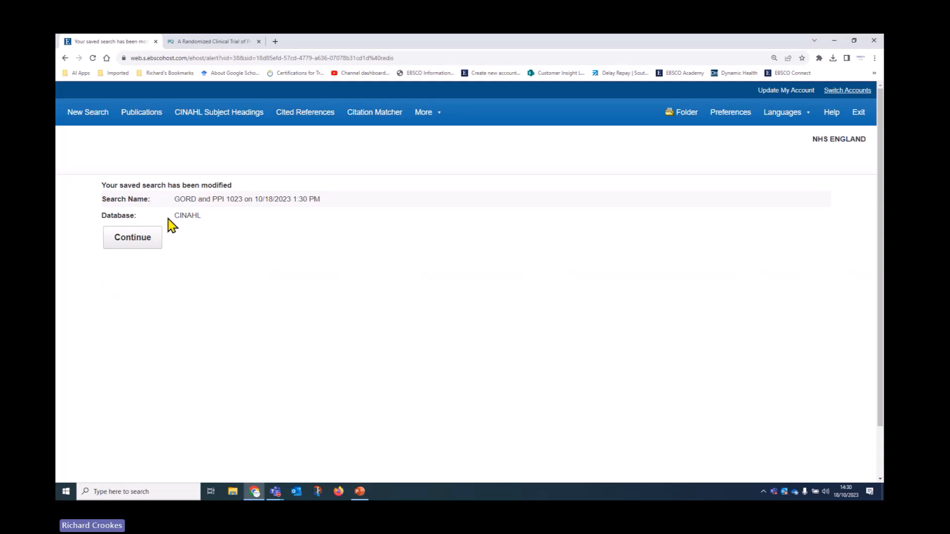
Step: Continue to the folder, review the GORD and PPI 1023 saved search's settings unchanged, and retrieve it
{"action": "left_click_drag", "start_coordinate": [176, 215], "coordinate": [200, 216]}
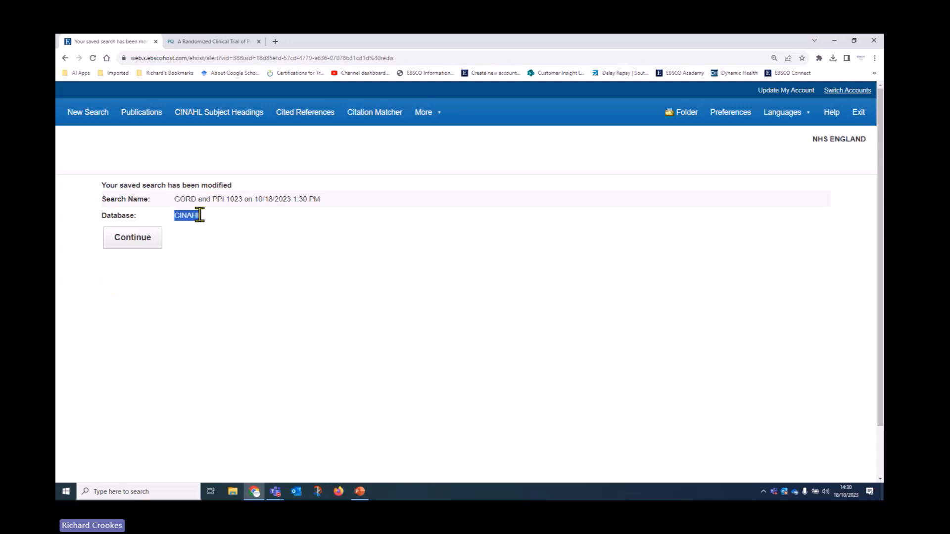
{"action": "left_click", "coordinate": [143, 244]}
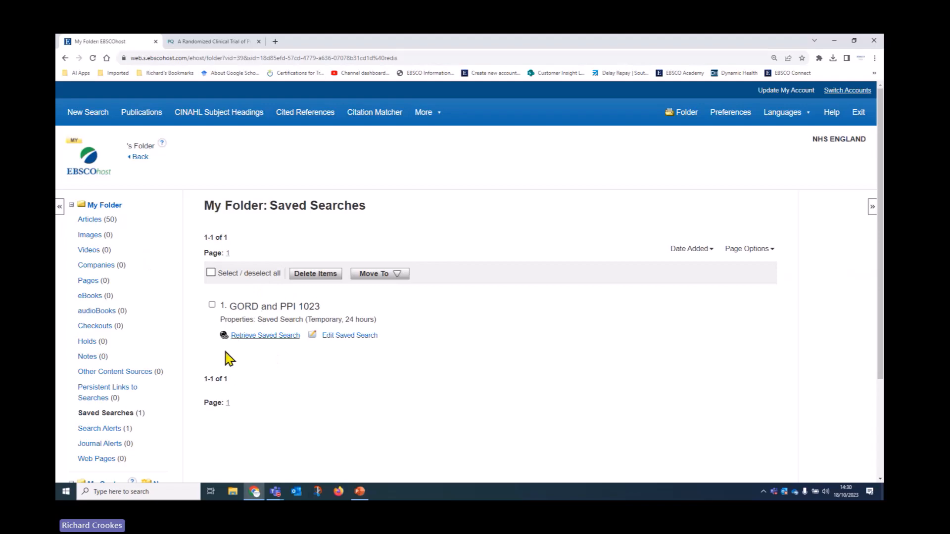
{"action": "left_click", "coordinate": [348, 338]}
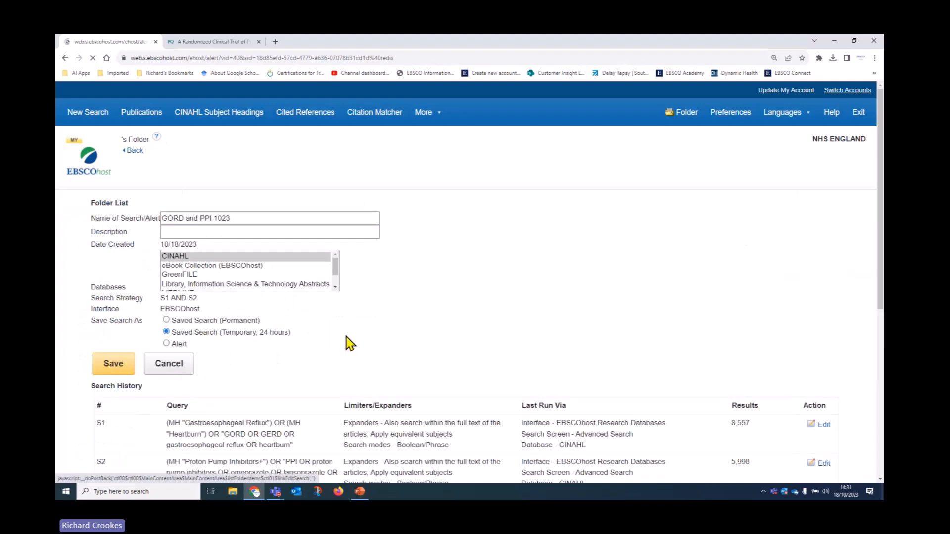
{"action": "scroll", "coordinate": [347, 343], "scroll_direction": "down", "scroll_amount": 3}
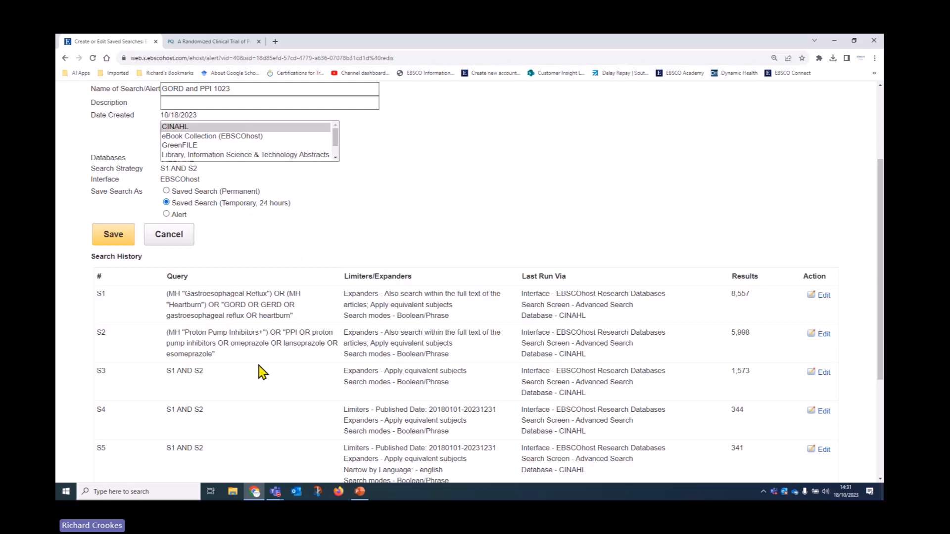
{"action": "scroll", "coordinate": [248, 361], "scroll_direction": "down", "scroll_amount": 2}
{"action": "scroll", "coordinate": [471, 342], "scroll_direction": "down", "scroll_amount": 2}
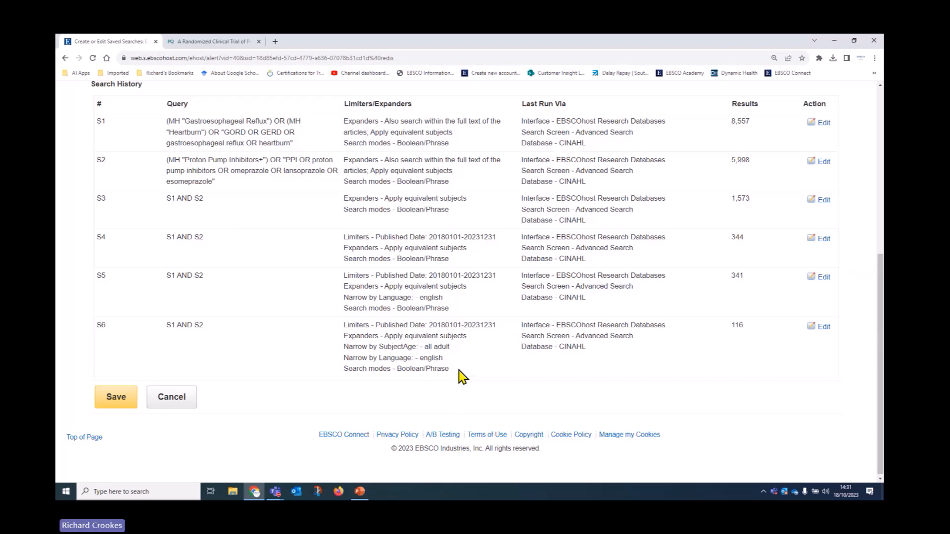
{"action": "scroll", "coordinate": [445, 372], "scroll_direction": "up", "scroll_amount": 1}
{"action": "scroll", "coordinate": [446, 381], "scroll_direction": "up", "scroll_amount": 4}
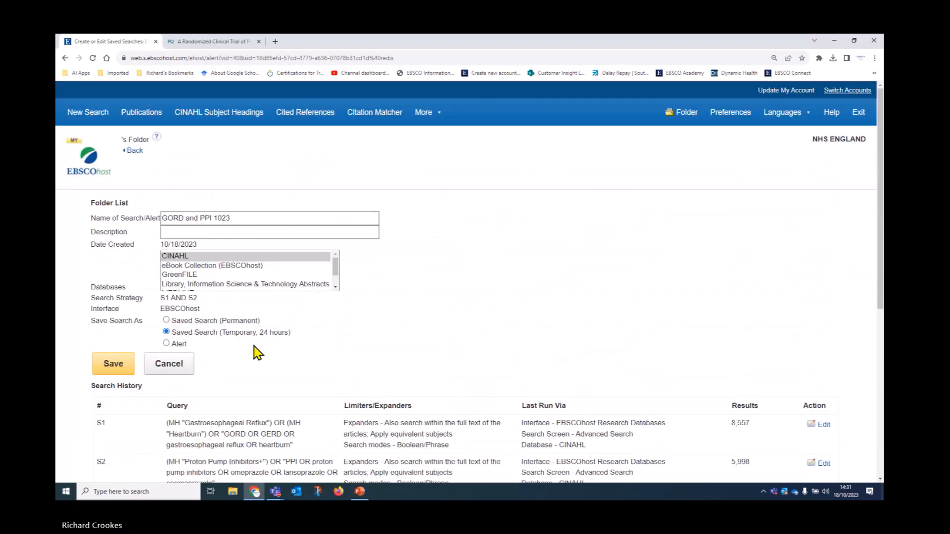
{"action": "left_click", "coordinate": [171, 364]}
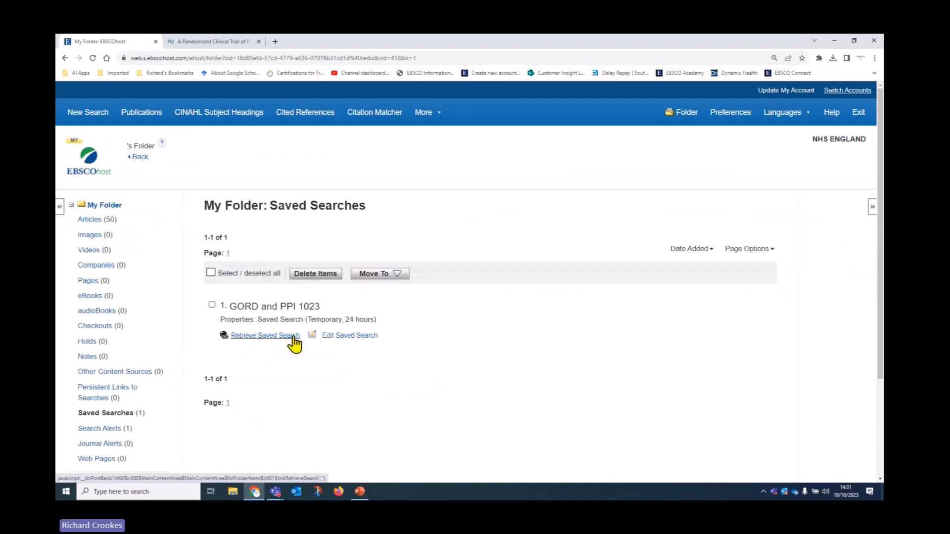
{"action": "left_click", "coordinate": [84, 117]}
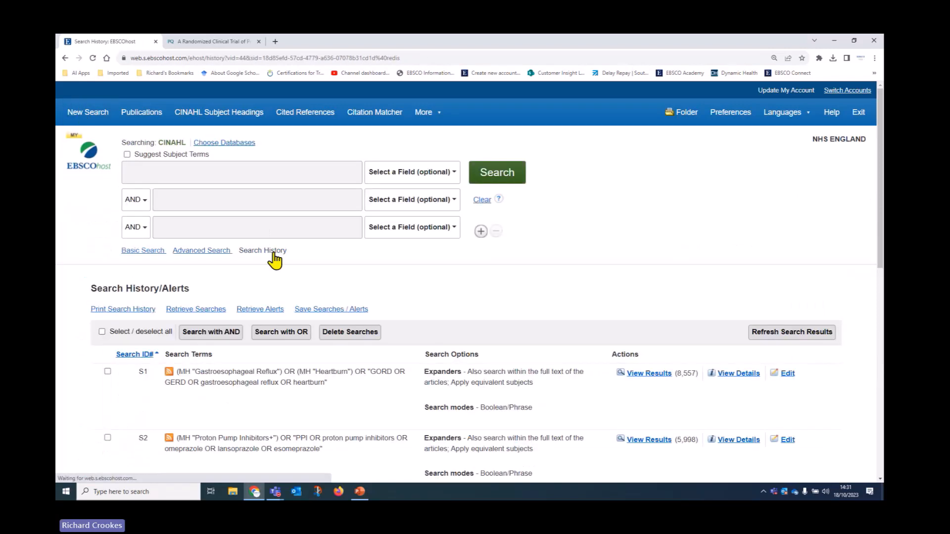
Step: Delete all searches from the history and start a fresh advanced search
{"action": "left_click", "coordinate": [102, 332]}
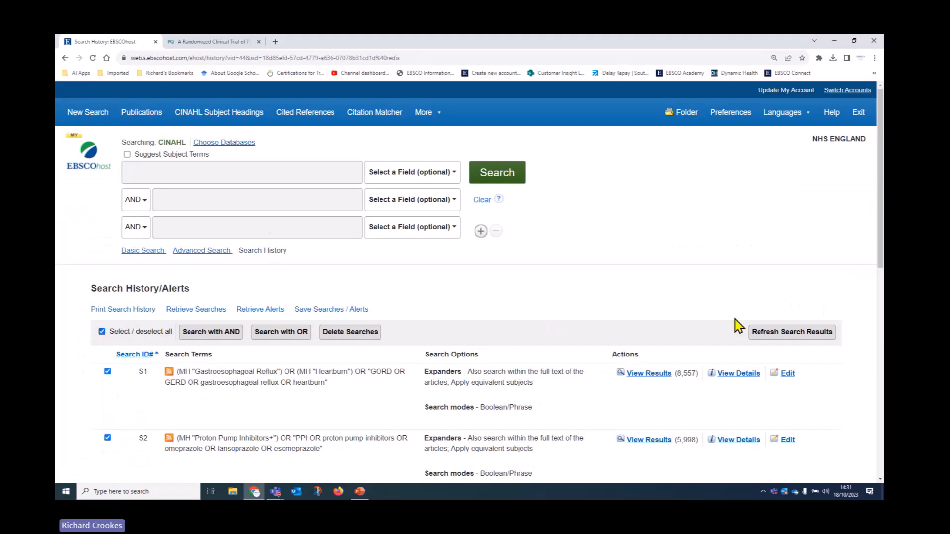
{"action": "left_click", "coordinate": [347, 336]}
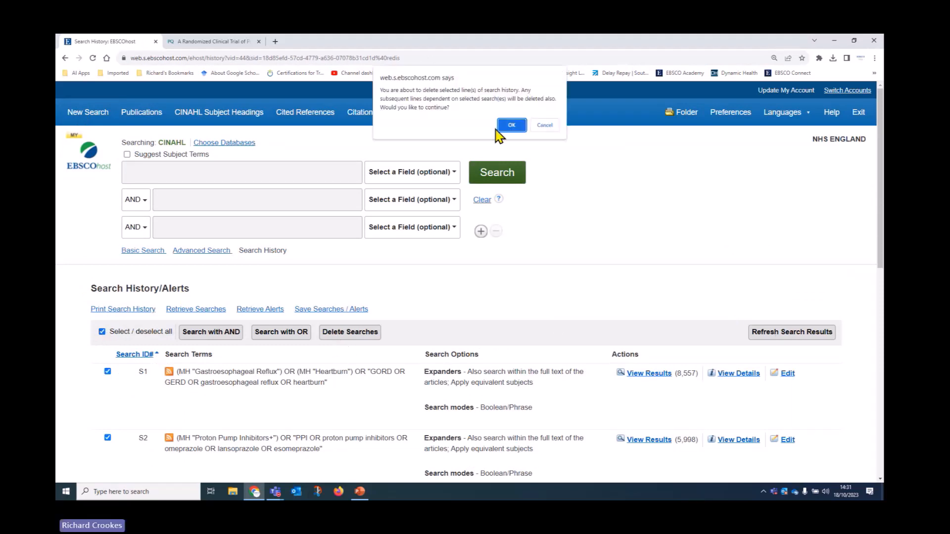
{"action": "left_click", "coordinate": [510, 126]}
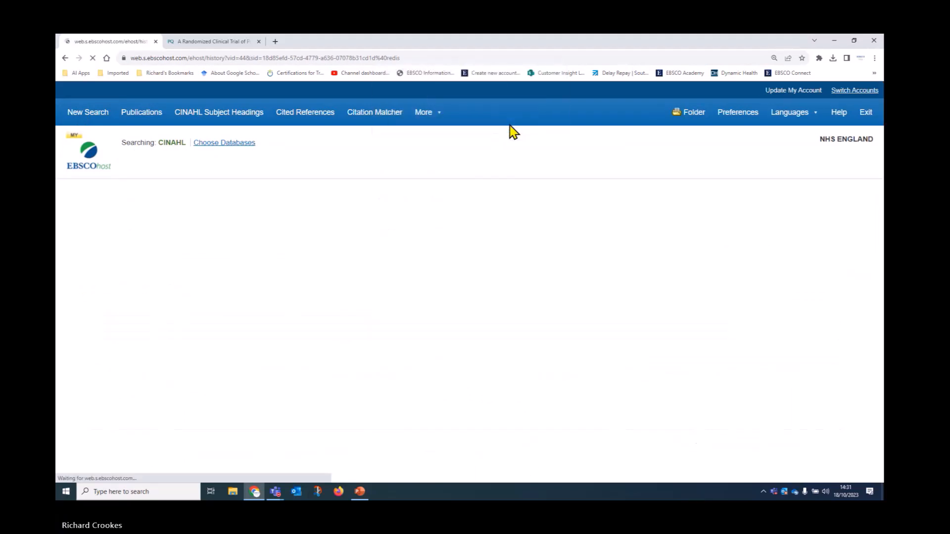
{"action": "left_click", "coordinate": [88, 113]}
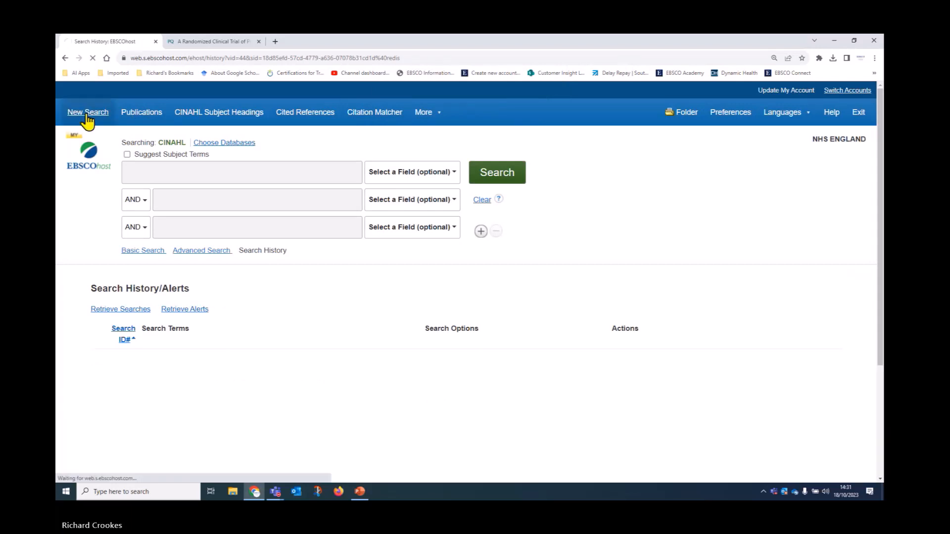
Step: Retrieve the saved 'GORD and PPI 1023' search from My Folder's saved searches
{"action": "left_click", "coordinate": [683, 114]}
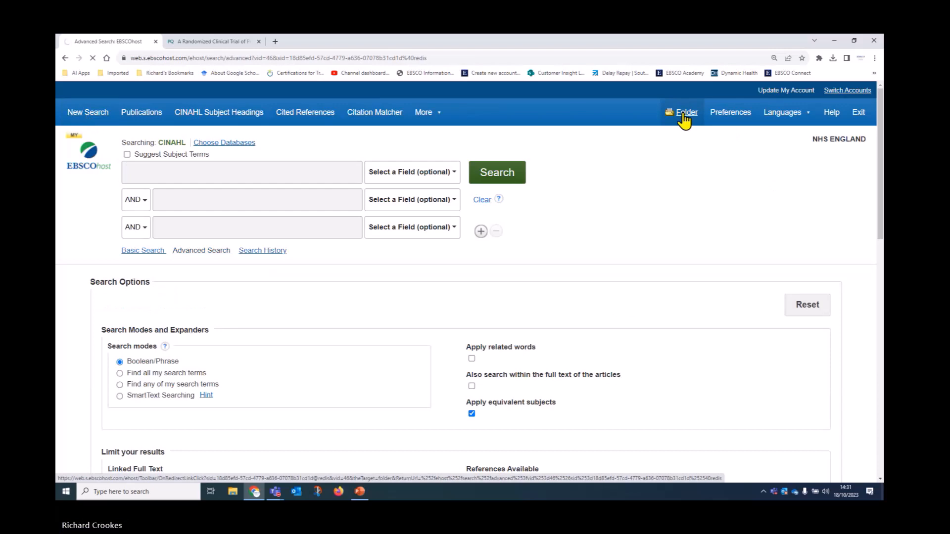
{"action": "scroll", "coordinate": [163, 245], "scroll_direction": "down", "scroll_amount": 3}
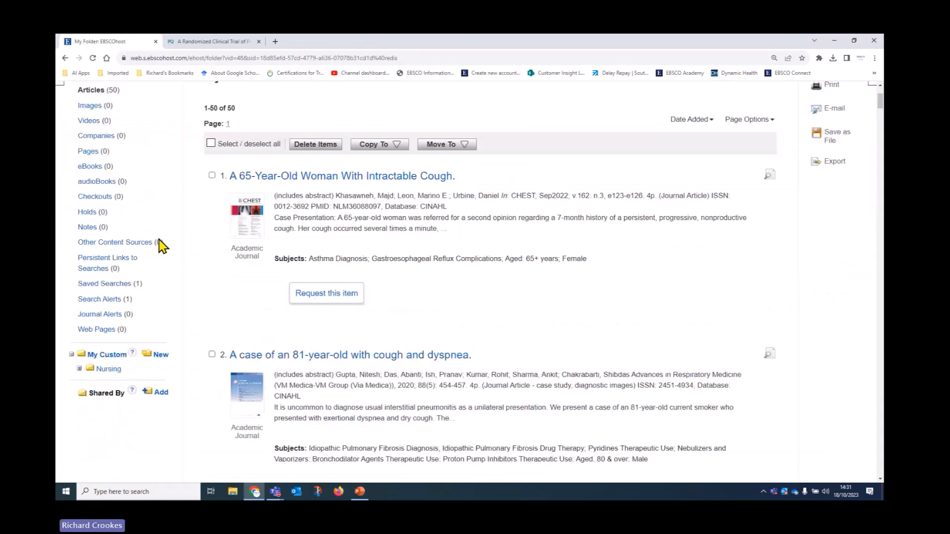
{"action": "scroll", "coordinate": [168, 243], "scroll_direction": "down", "scroll_amount": 2}
{"action": "left_click", "coordinate": [109, 199]}
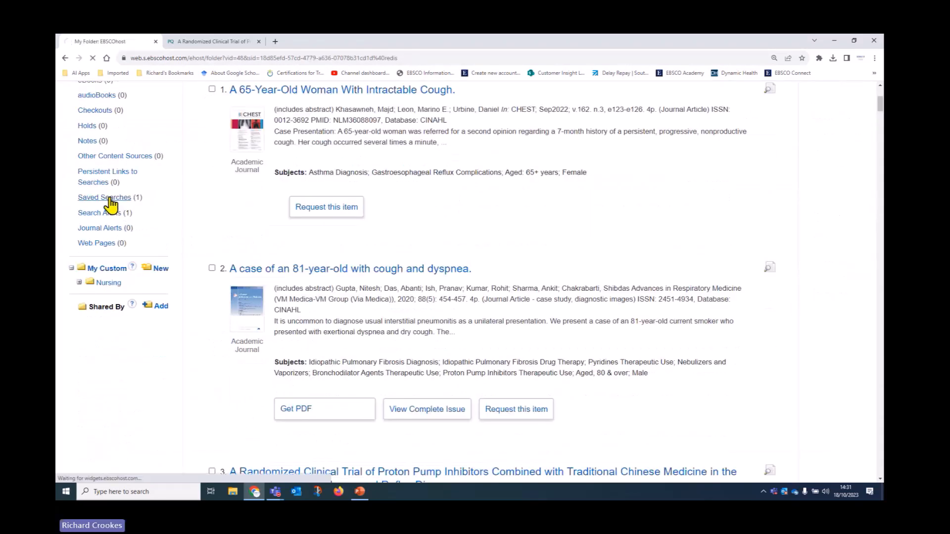
{"action": "left_click", "coordinate": [211, 273]}
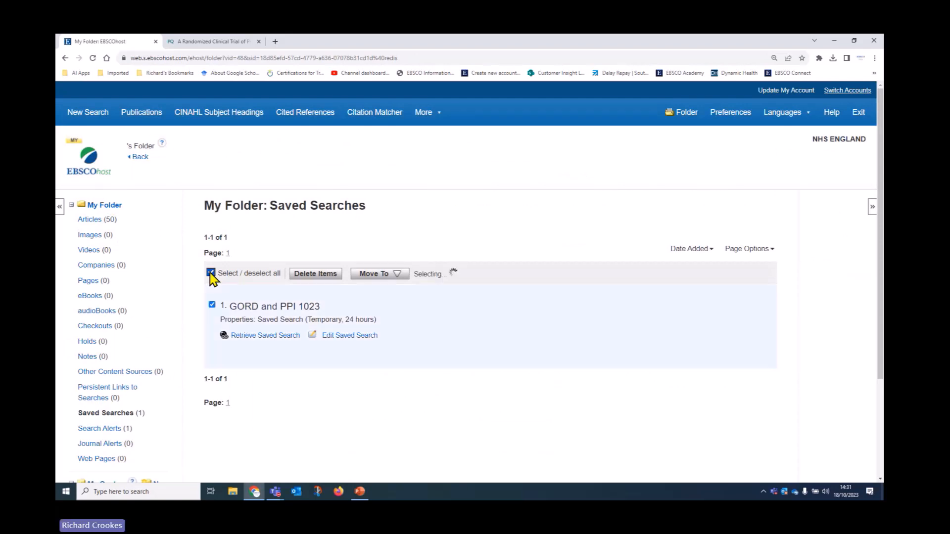
{"action": "left_click", "coordinate": [278, 346]}
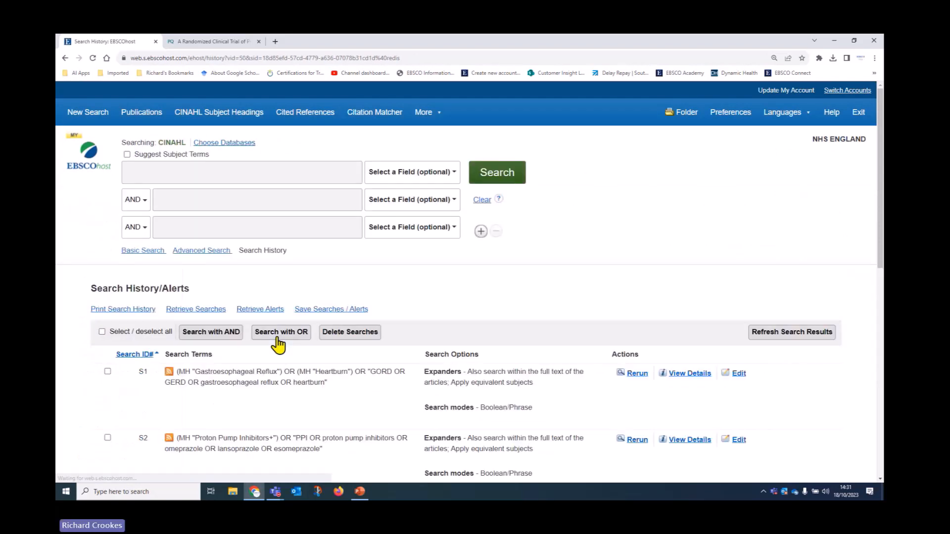
Step: Refresh all retrieved searches, updating S1 to 8,557 and S2 to 5,998 results
{"action": "left_click", "coordinate": [102, 331]}
{"action": "left_click", "coordinate": [775, 335]}
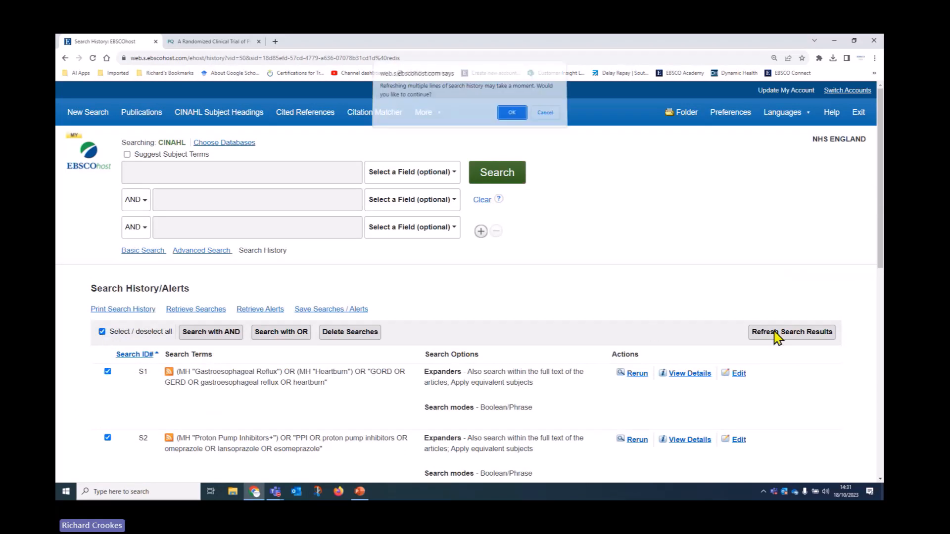
{"action": "left_click", "coordinate": [513, 117]}
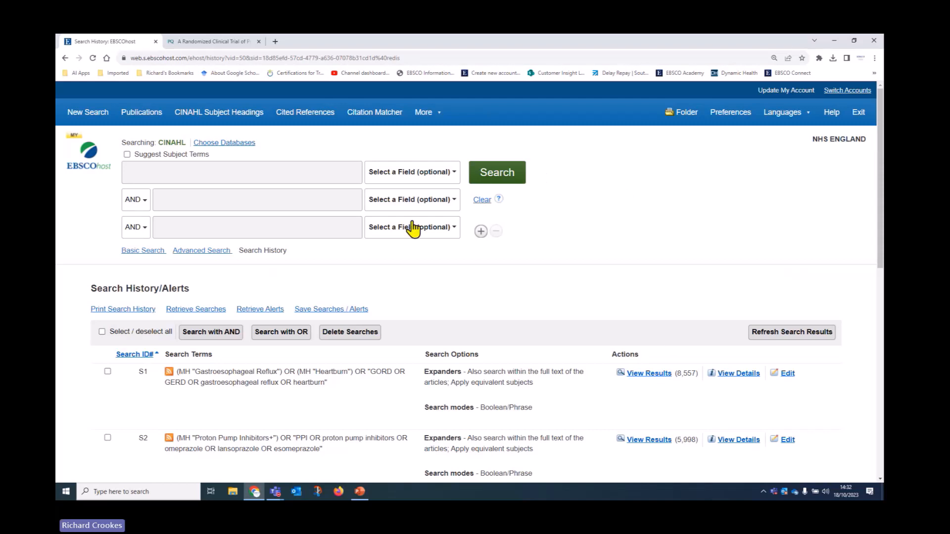
Step: Open My Folder's 50 saved articles and start creating a new custom folder
{"action": "scroll", "coordinate": [661, 275], "scroll_direction": "down", "scroll_amount": 1}
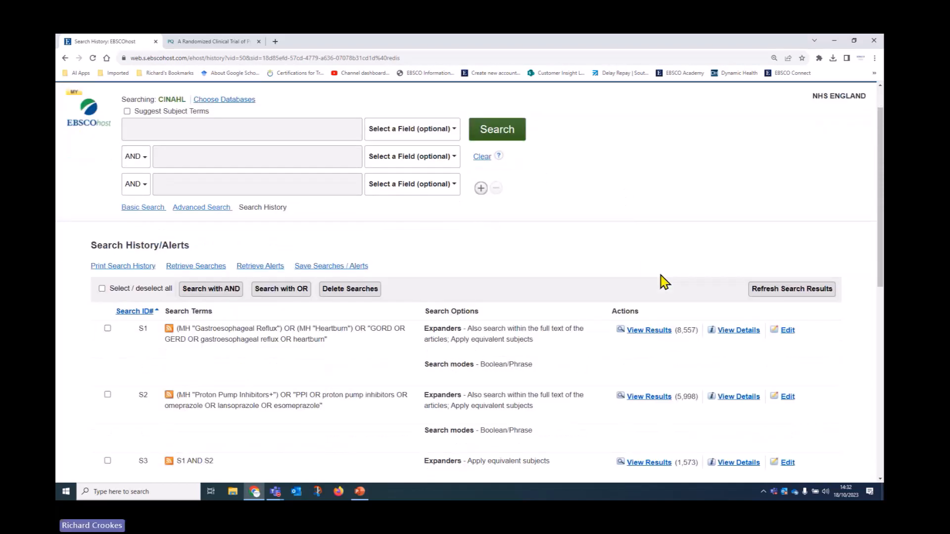
{"action": "scroll", "coordinate": [629, 317], "scroll_direction": "up", "scroll_amount": 1}
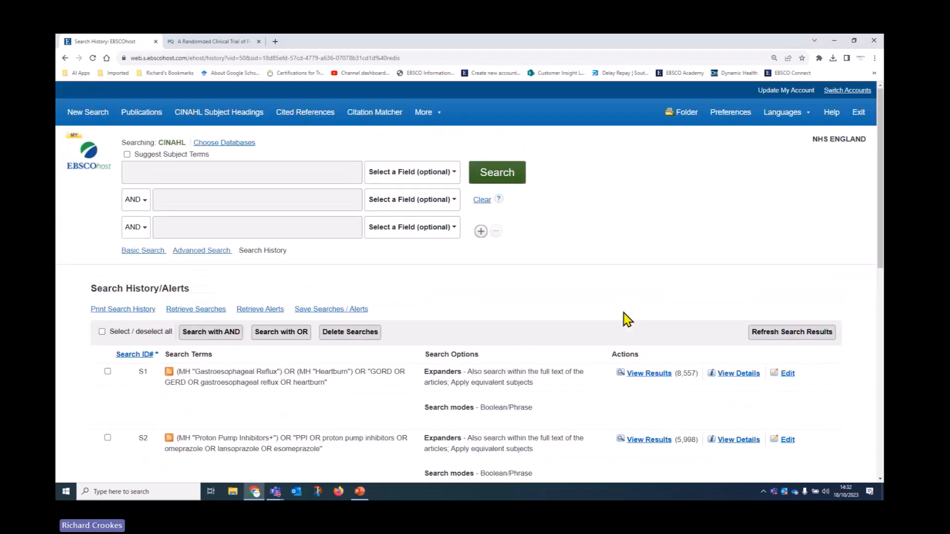
{"action": "left_click", "coordinate": [689, 115]}
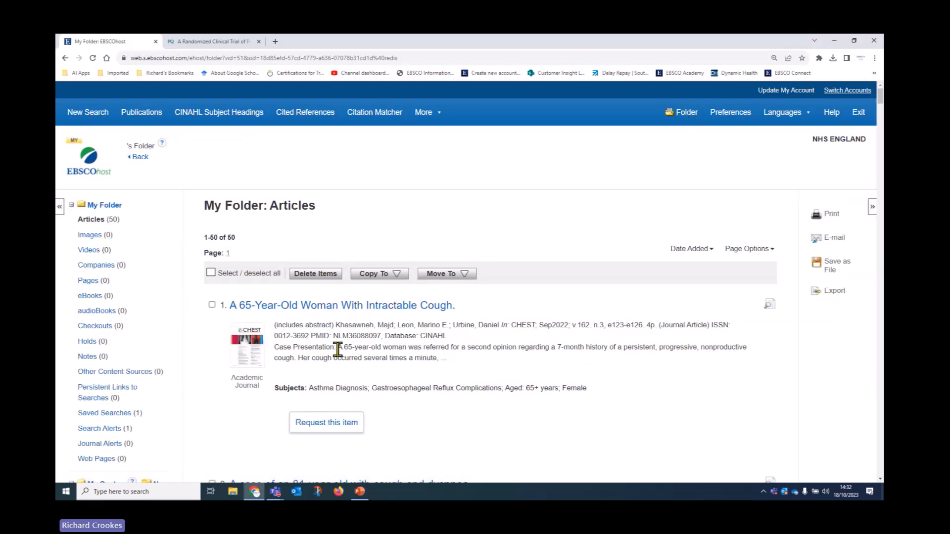
{"action": "scroll", "coordinate": [302, 326], "scroll_direction": "down", "scroll_amount": 5}
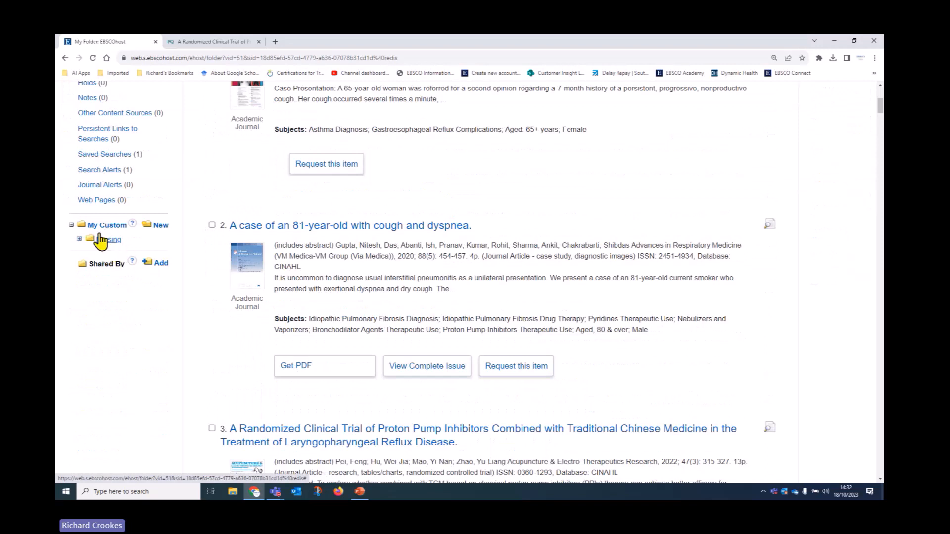
{"action": "left_click", "coordinate": [162, 227]}
Step: Enter 'GORD and PPI' as the new custom folder's name and save it
{"action": "left_click", "coordinate": [296, 231]}
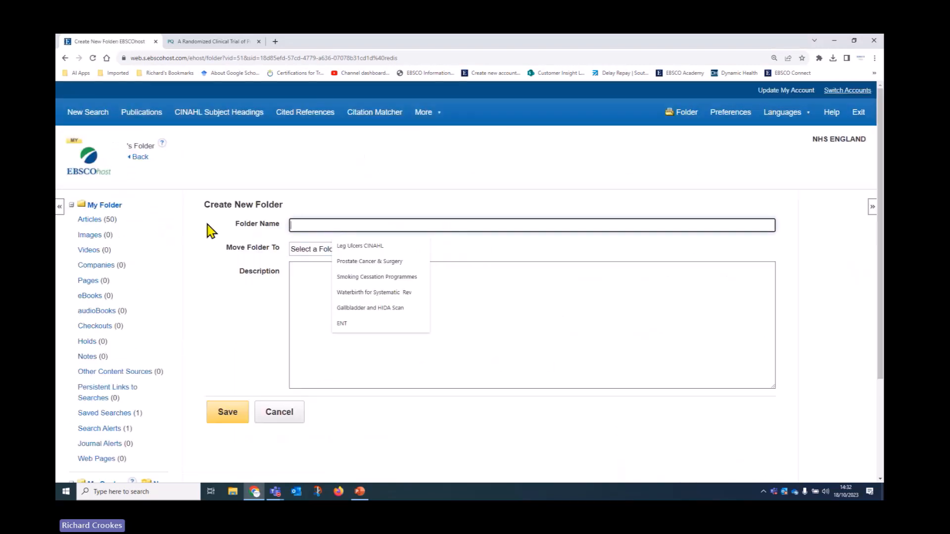
{"action": "type", "text": "GORD a"}
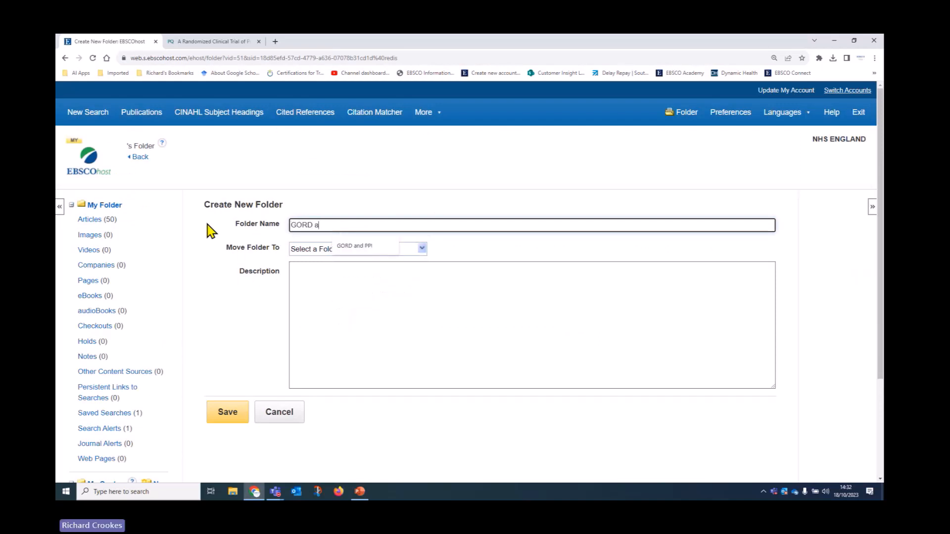
{"action": "type", "text": "nd PP"}
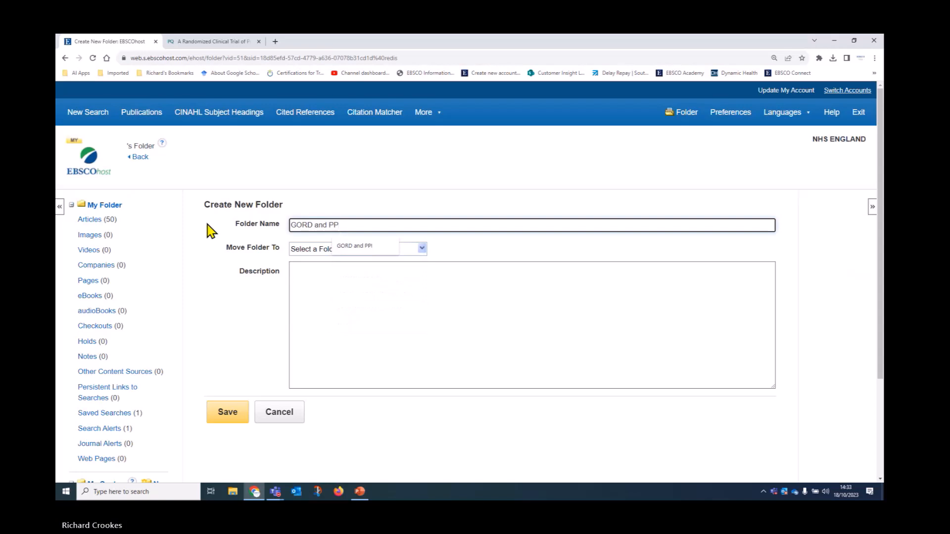
{"action": "type", "text": "I"}
{"action": "left_click", "coordinate": [207, 330]}
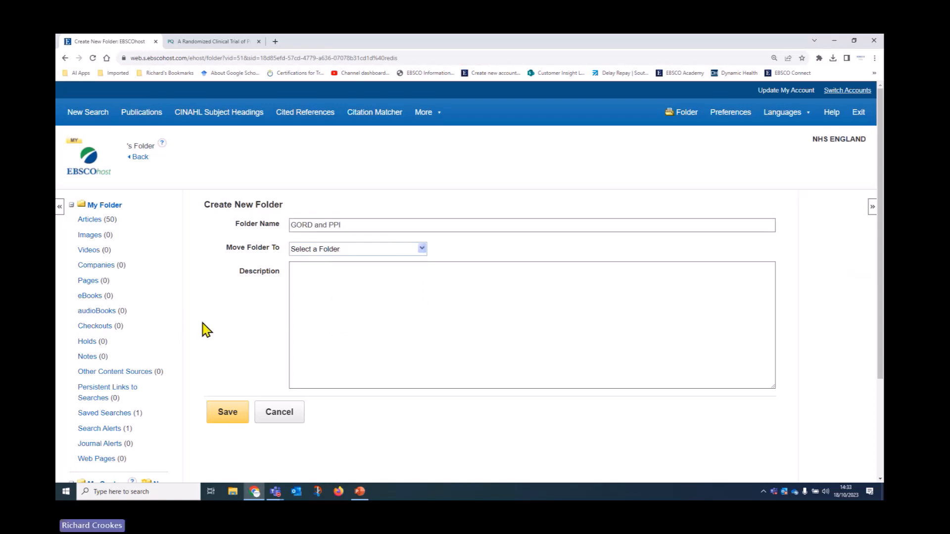
{"action": "left_click", "coordinate": [231, 420]}
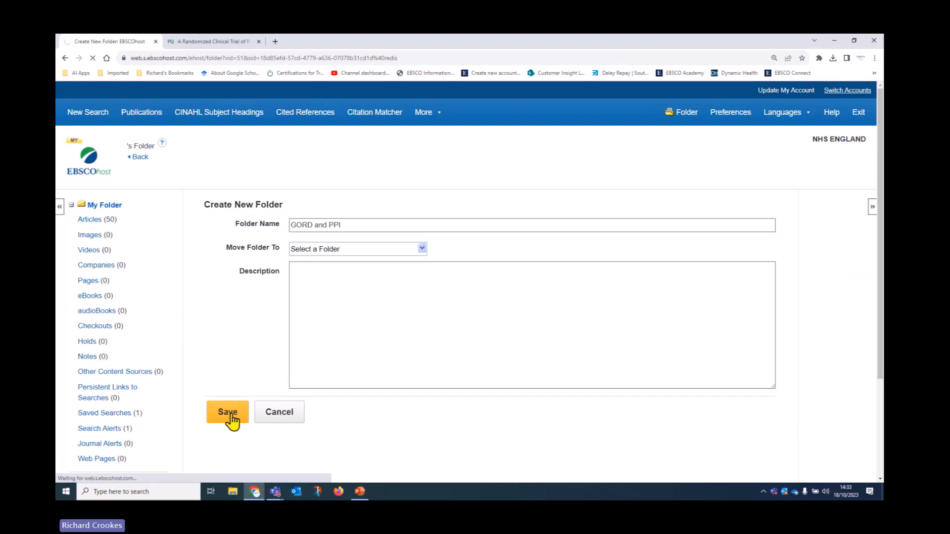
Step: Select all folder articles and try copying them into GORD and PPI, dismissing the no-selection warning
{"action": "scroll", "coordinate": [233, 421], "scroll_direction": "down", "scroll_amount": 5}
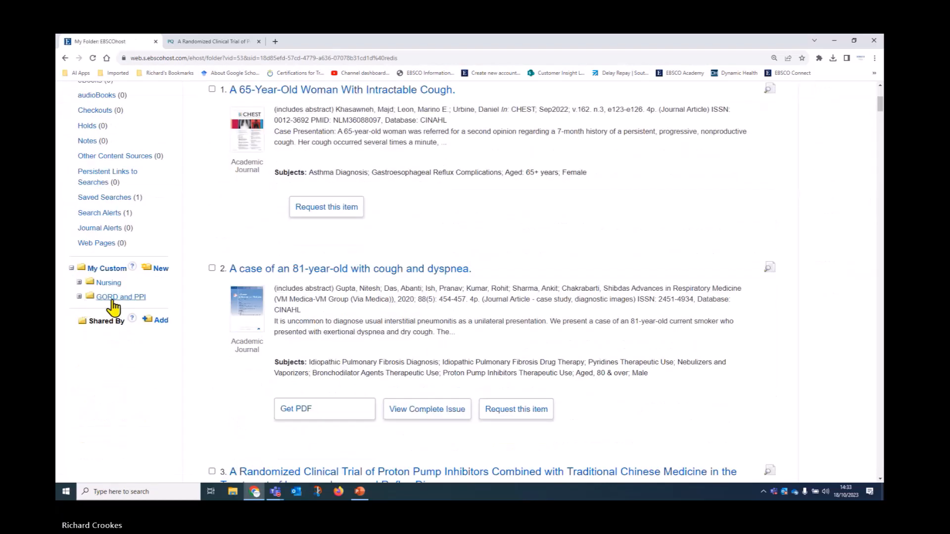
{"action": "scroll", "coordinate": [403, 451], "scroll_direction": "up", "scroll_amount": 3}
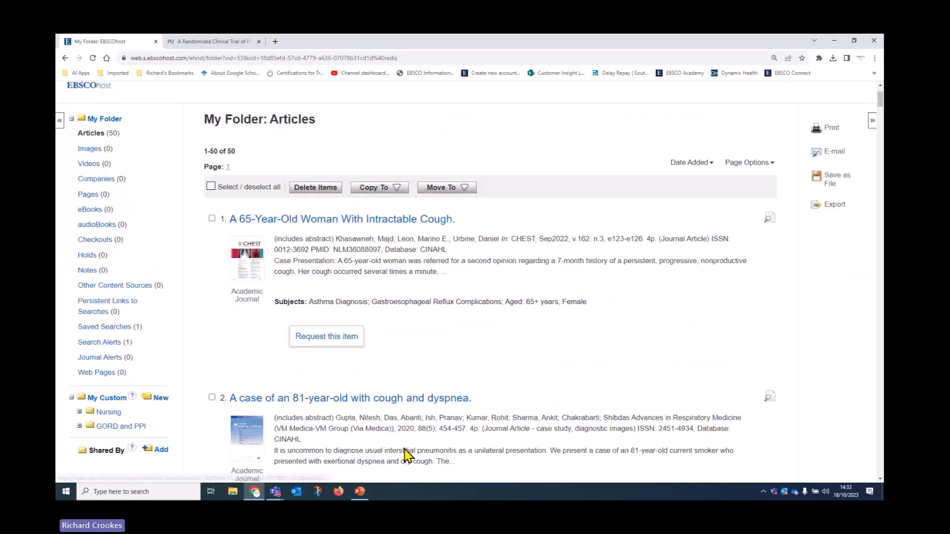
{"action": "left_click", "coordinate": [211, 218]}
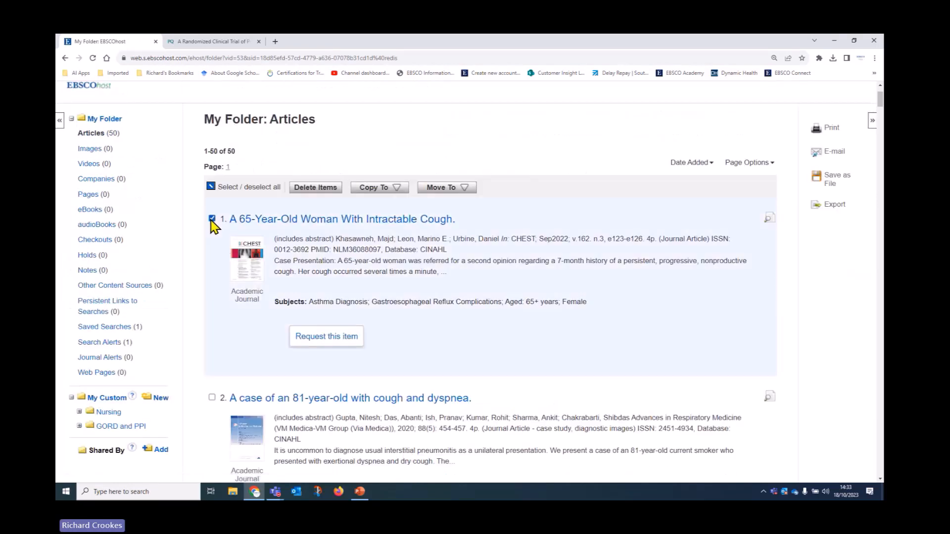
{"action": "left_click", "coordinate": [212, 397]}
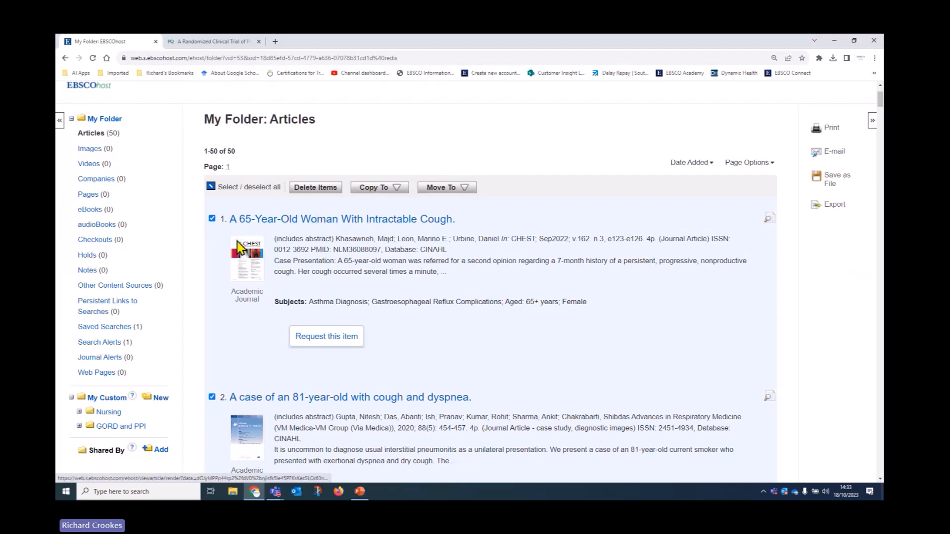
{"action": "left_click", "coordinate": [211, 187]}
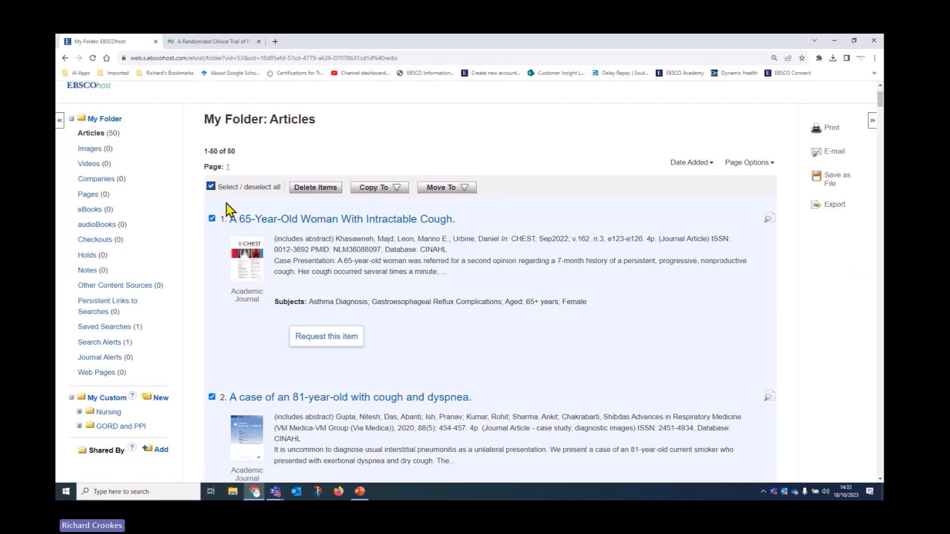
{"action": "left_click", "coordinate": [212, 187]}
{"action": "left_click", "coordinate": [211, 187]}
{"action": "left_click", "coordinate": [379, 190]}
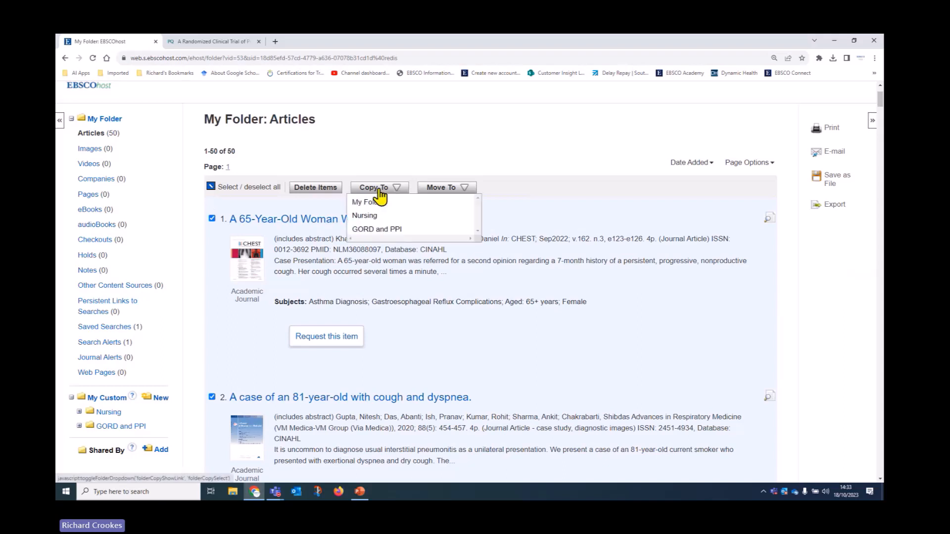
{"action": "left_click", "coordinate": [371, 235]}
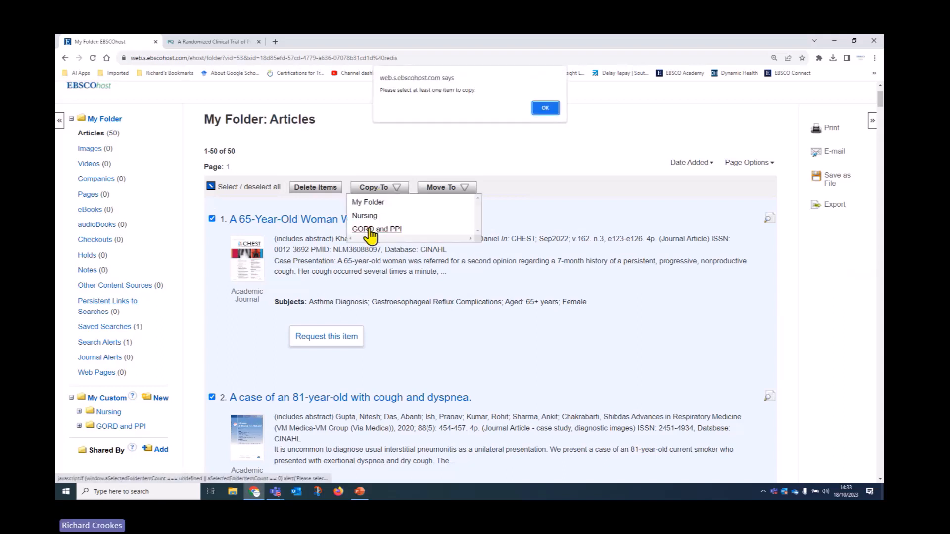
{"action": "left_click", "coordinate": [544, 107]}
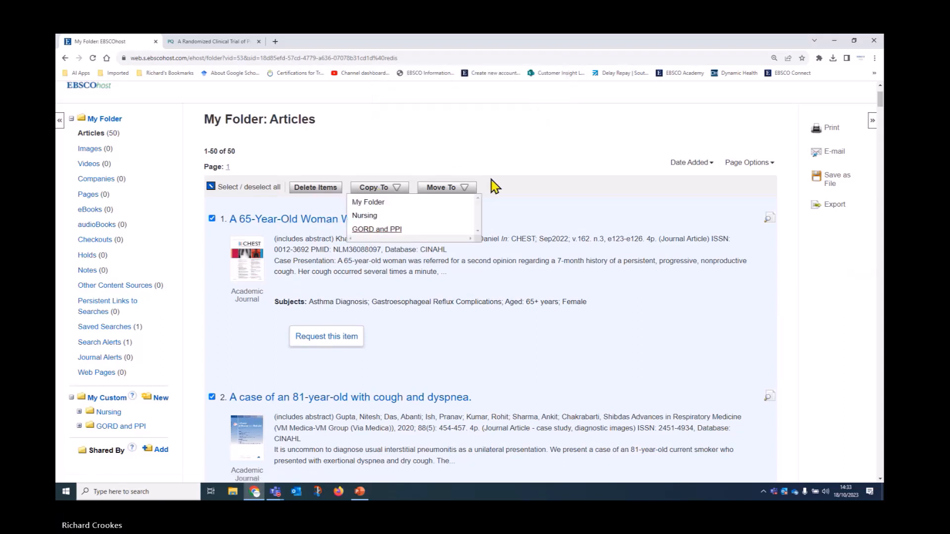
{"action": "left_click", "coordinate": [375, 230]}
{"action": "left_click", "coordinate": [545, 108]}
Step: Reselect all articles and retry copying to GORD and PPI, dismissing the warning again
{"action": "scroll", "coordinate": [244, 297], "scroll_direction": "down", "scroll_amount": 3}
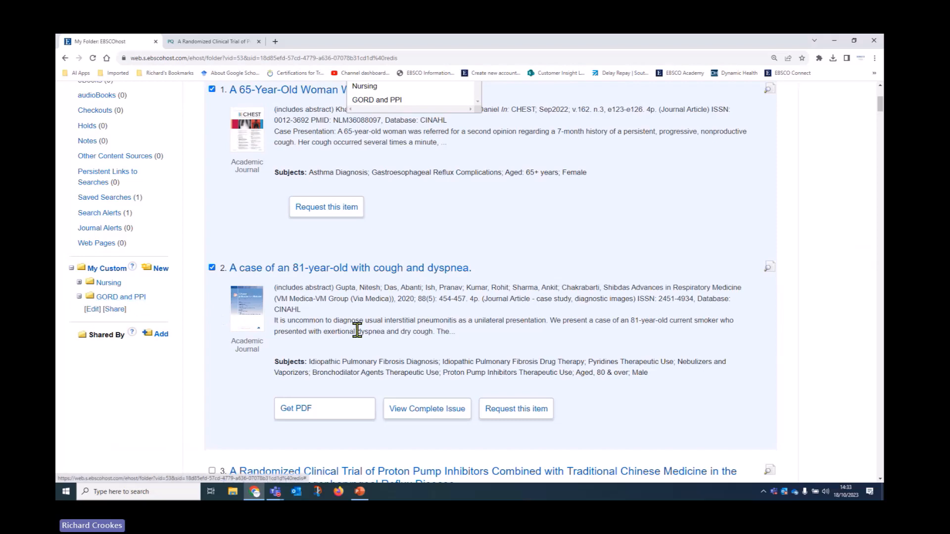
{"action": "scroll", "coordinate": [250, 227], "scroll_direction": "up", "scroll_amount": 5}
{"action": "left_click", "coordinate": [212, 273]}
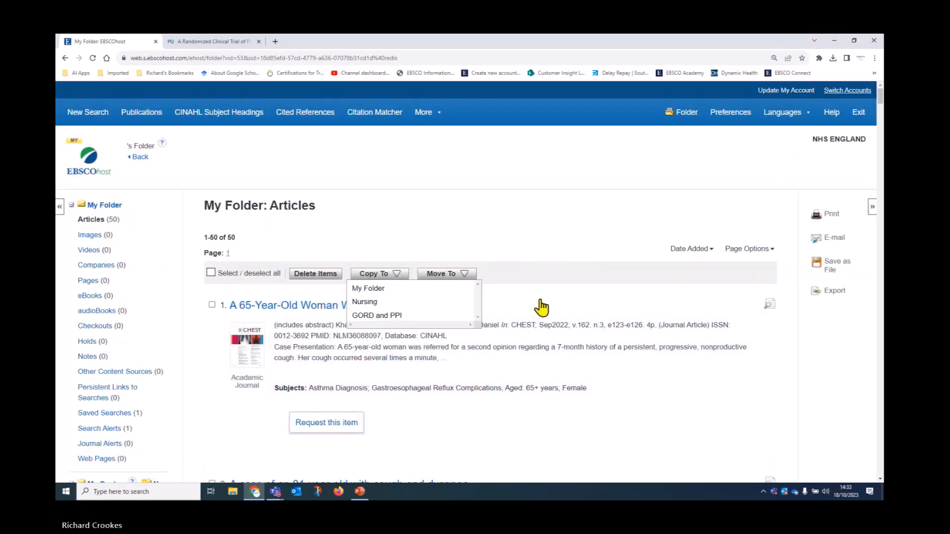
{"action": "left_click", "coordinate": [210, 274]}
{"action": "left_click", "coordinate": [387, 274]}
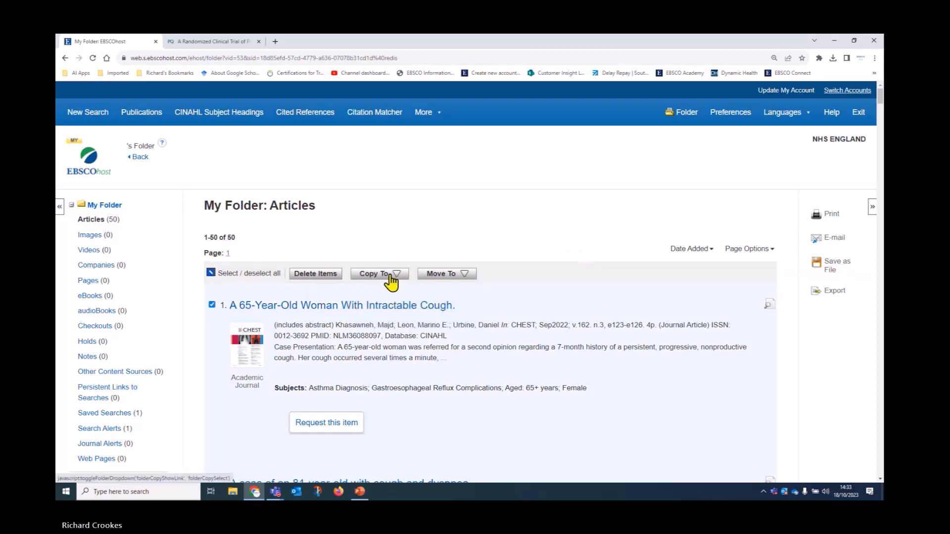
{"action": "left_click", "coordinate": [386, 276]}
{"action": "left_click", "coordinate": [359, 316]}
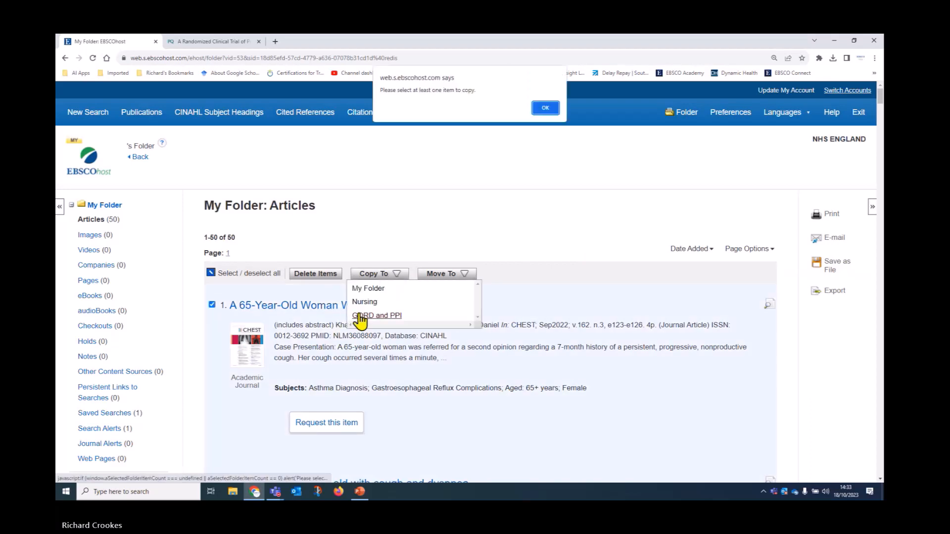
{"action": "left_click", "coordinate": [545, 108]}
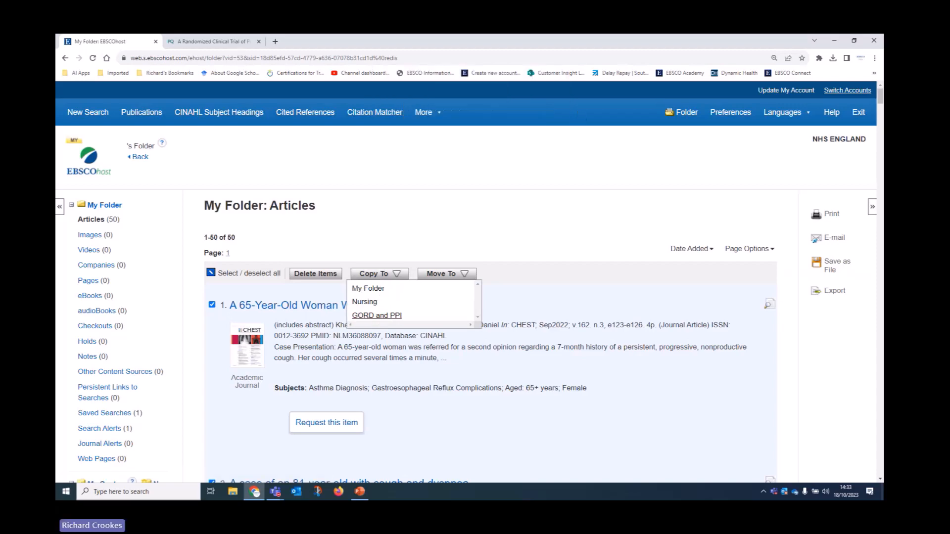
Step: Attempt moving the articles into GORD and PPI, dismiss the warning, and return to the search page
{"action": "scroll", "coordinate": [296, 347], "scroll_direction": "down", "scroll_amount": 5}
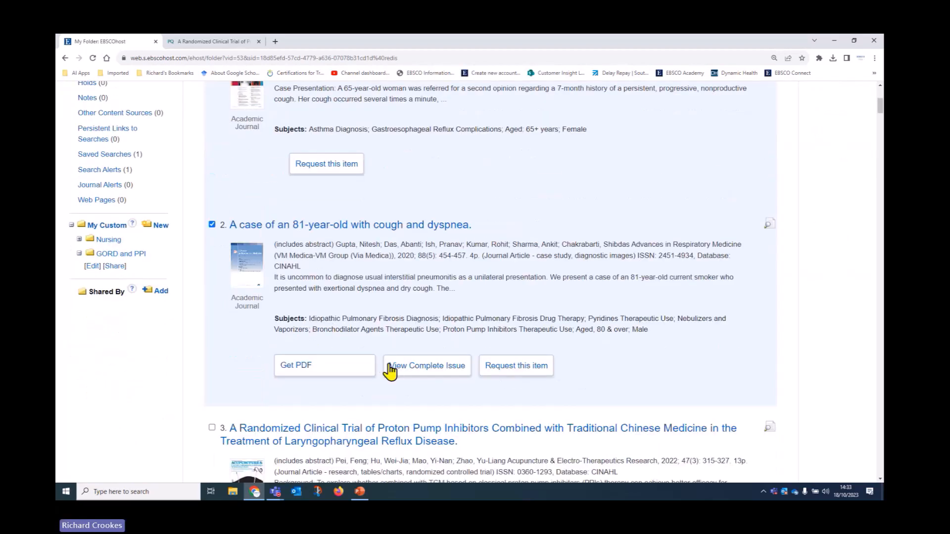
{"action": "scroll", "coordinate": [389, 369], "scroll_direction": "up", "scroll_amount": 4}
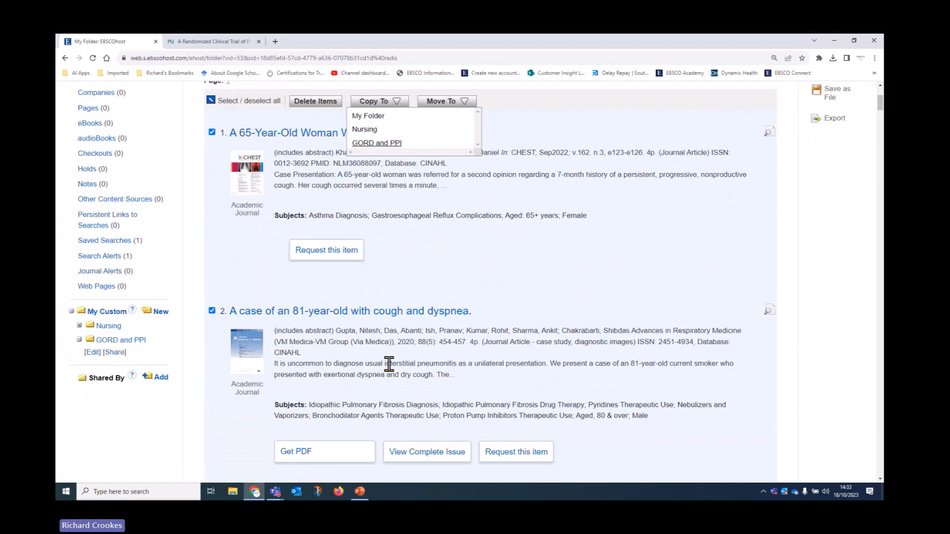
{"action": "scroll", "coordinate": [389, 364], "scroll_direction": "up", "scroll_amount": 2}
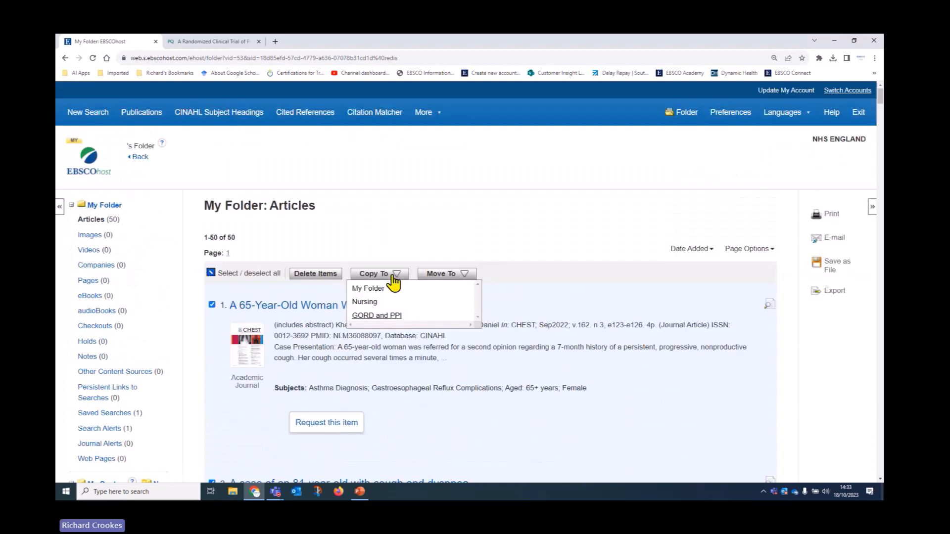
{"action": "left_click", "coordinate": [442, 276]}
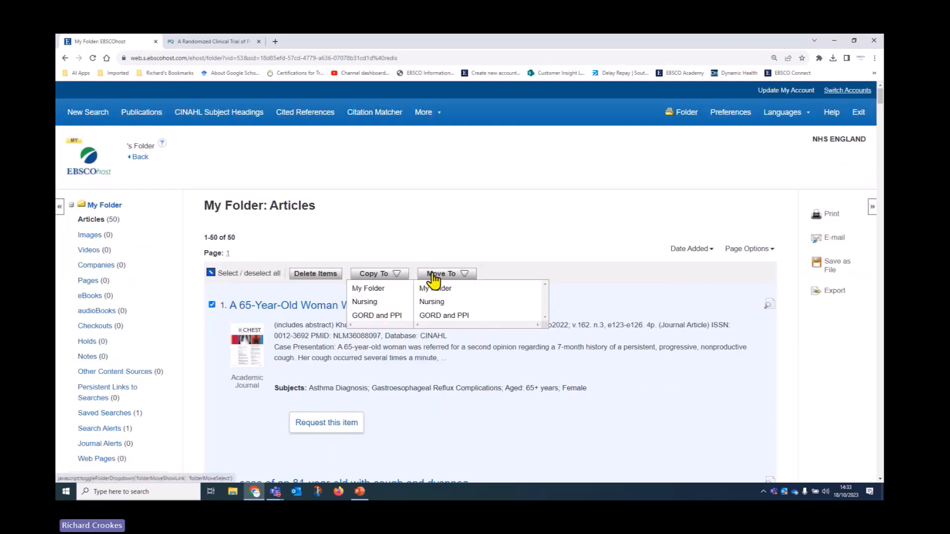
{"action": "left_click", "coordinate": [440, 316]}
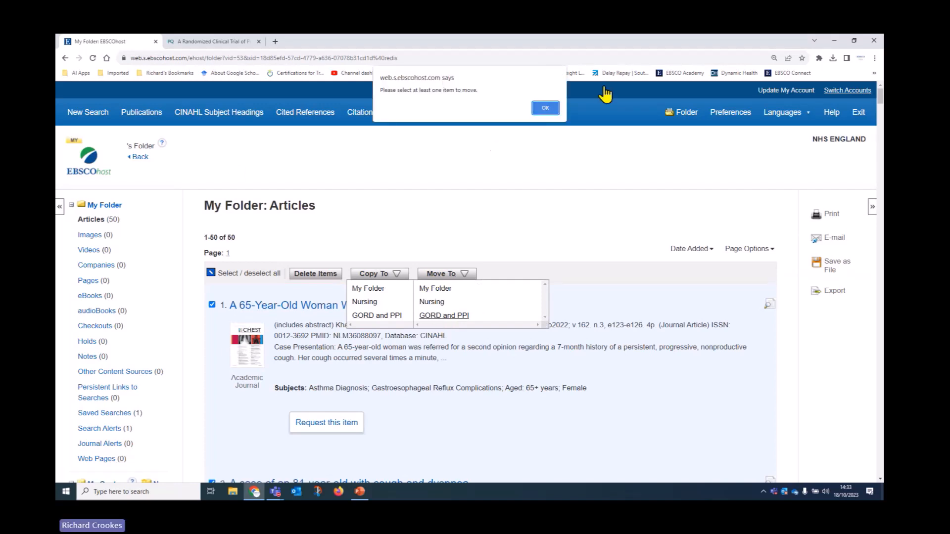
{"action": "left_click", "coordinate": [546, 110]}
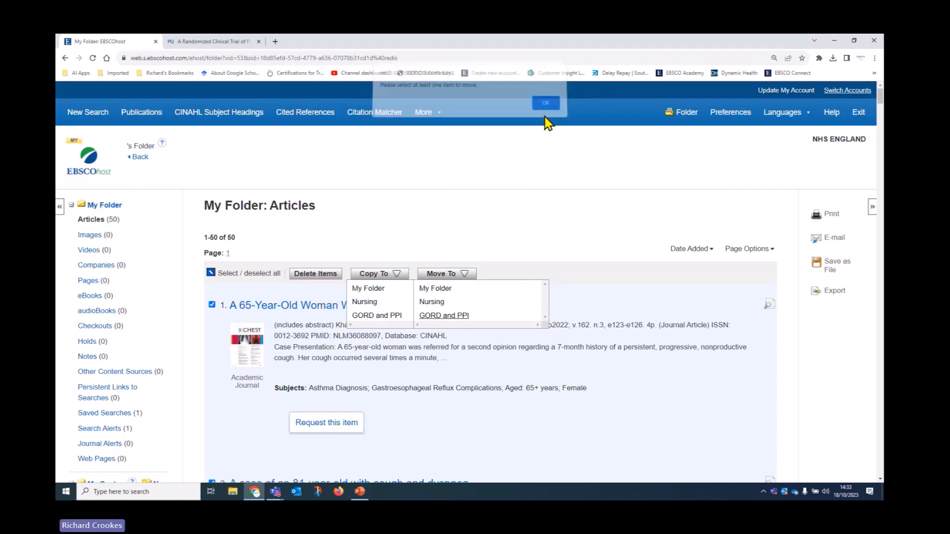
{"action": "left_click", "coordinate": [137, 157]}
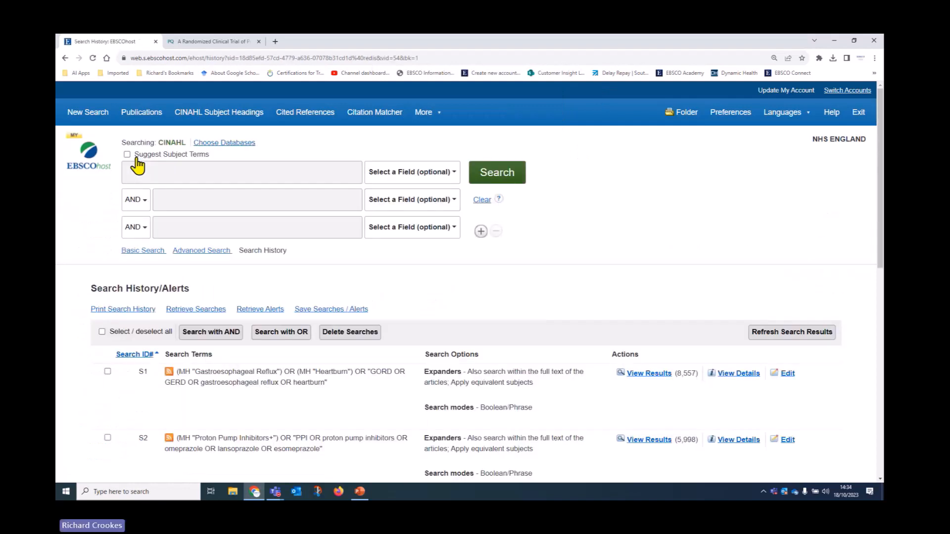
Step: Open the folder, select all 50 articles, and copy them into GORD and PPI
{"action": "left_click", "coordinate": [79, 114]}
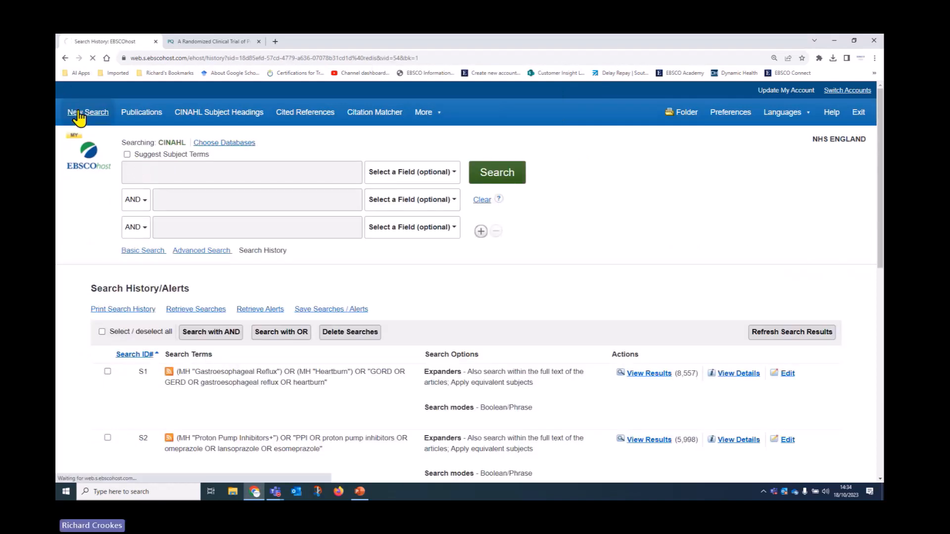
{"action": "left_click", "coordinate": [687, 113]}
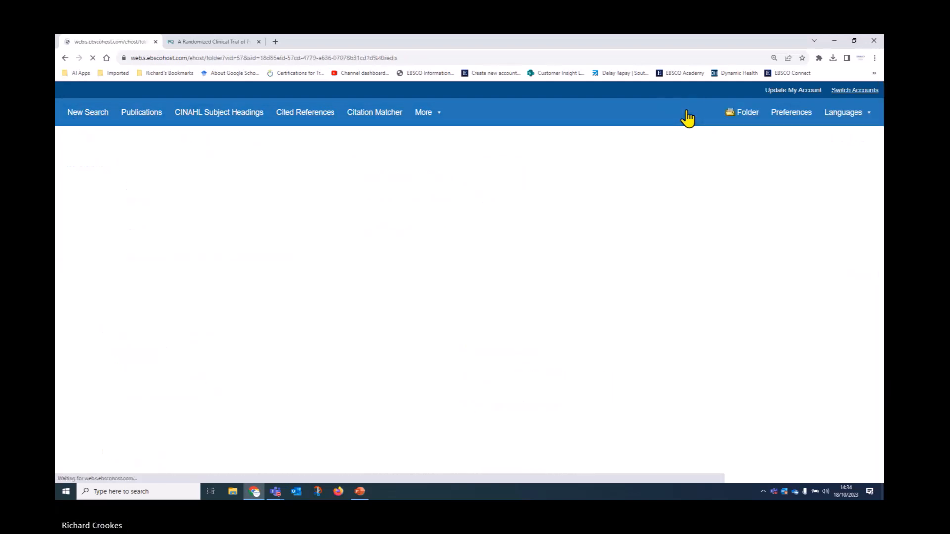
{"action": "left_click", "coordinate": [211, 274]}
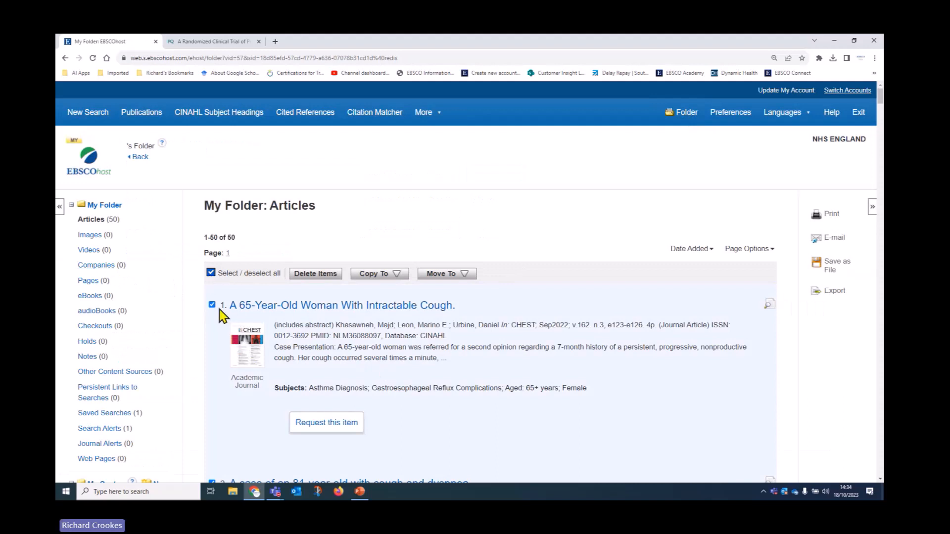
{"action": "left_click", "coordinate": [371, 276]}
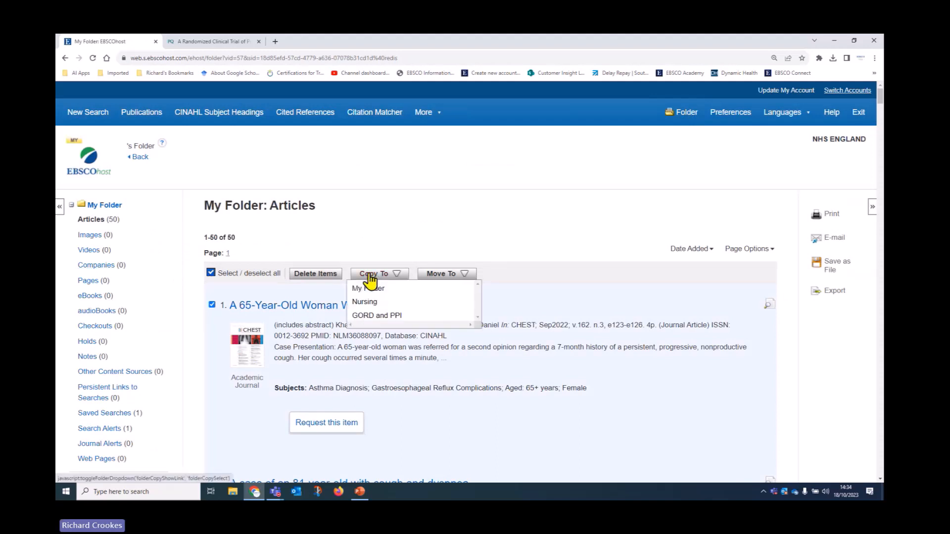
{"action": "left_click", "coordinate": [372, 317]}
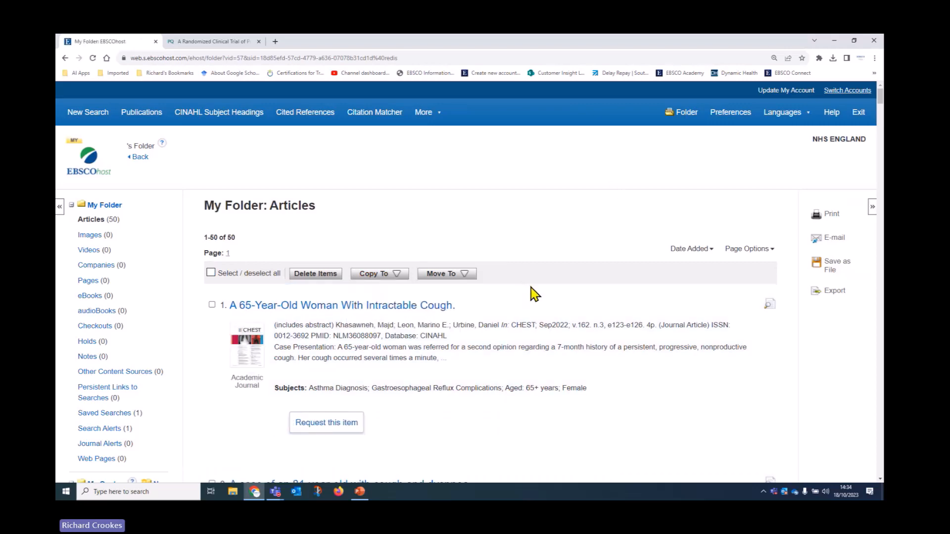
Step: List the GORD and PPI folder's articles, select them all, and start e-mailing them
{"action": "scroll", "coordinate": [507, 290], "scroll_direction": "down", "scroll_amount": 6}
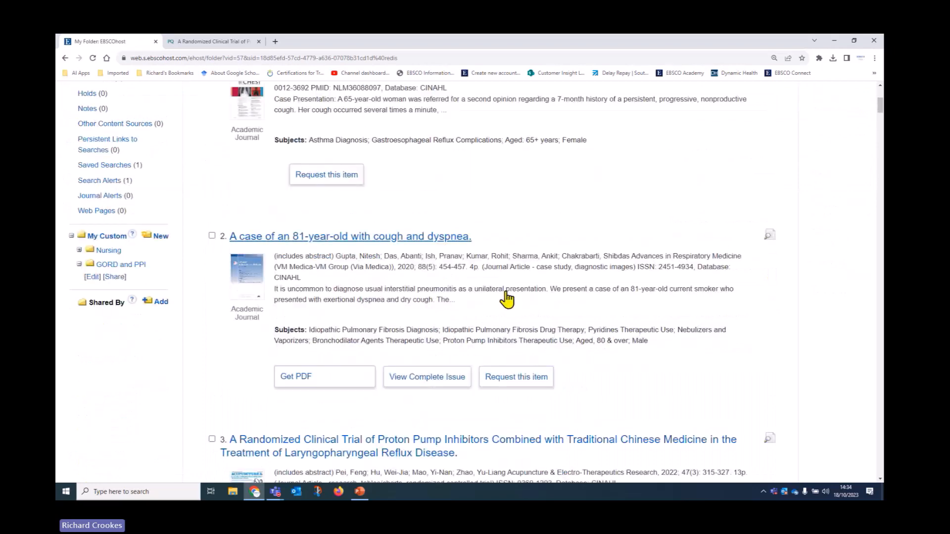
{"action": "left_click", "coordinate": [79, 212]}
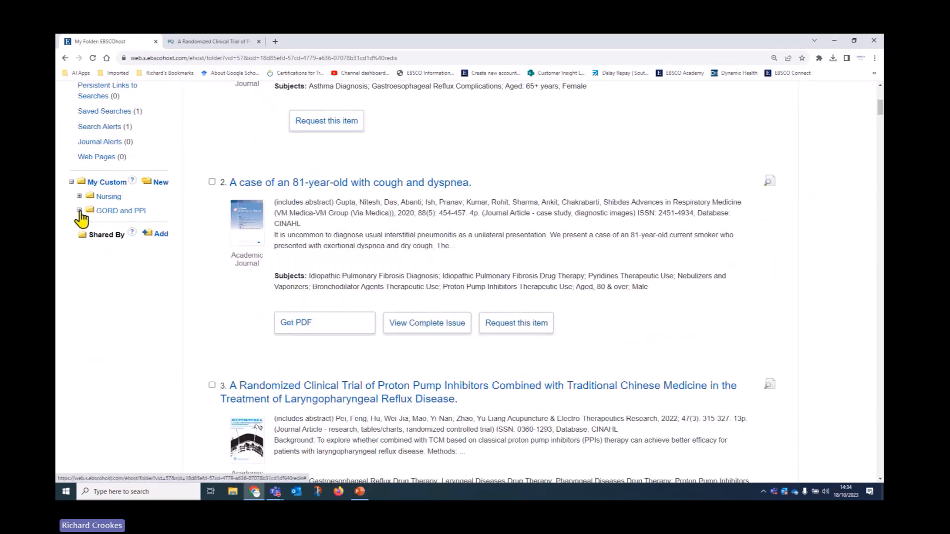
{"action": "left_click", "coordinate": [78, 211]}
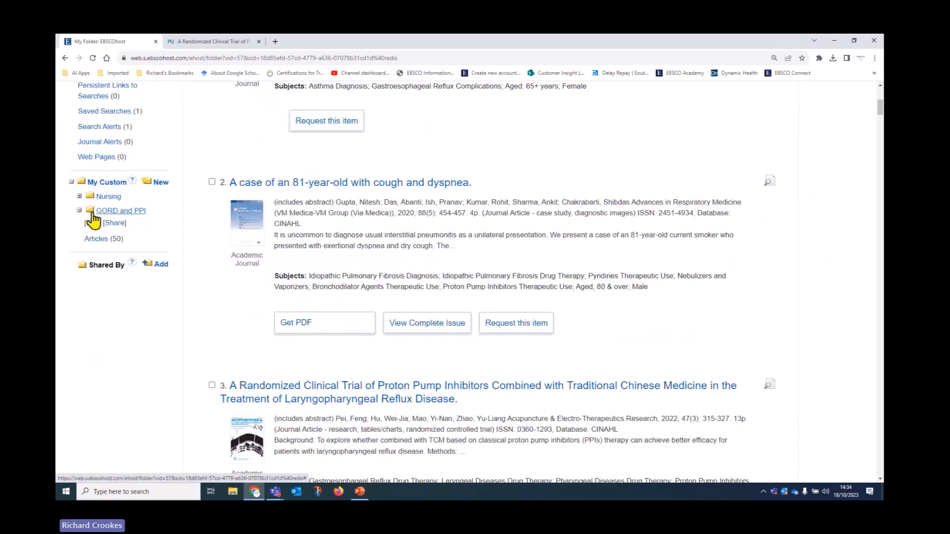
{"action": "left_click", "coordinate": [99, 239]}
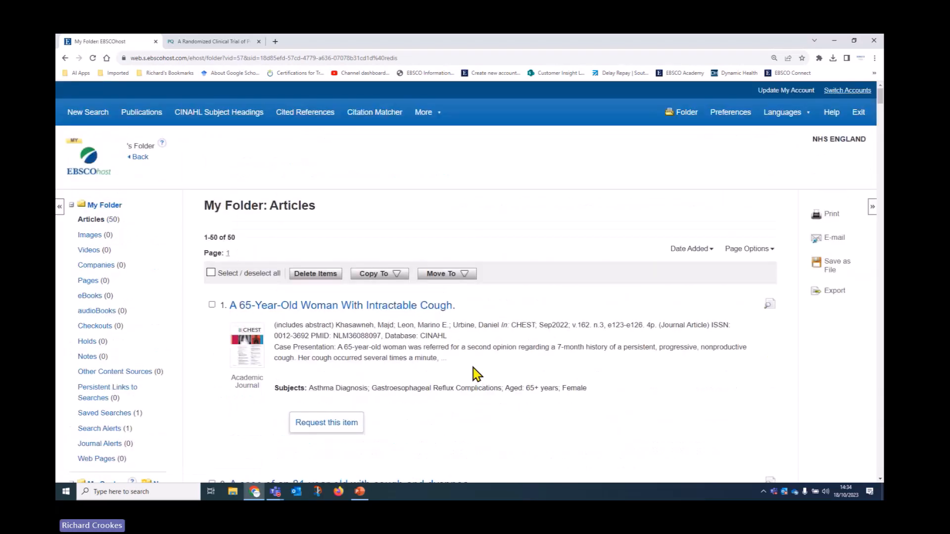
{"action": "left_click", "coordinate": [211, 272]}
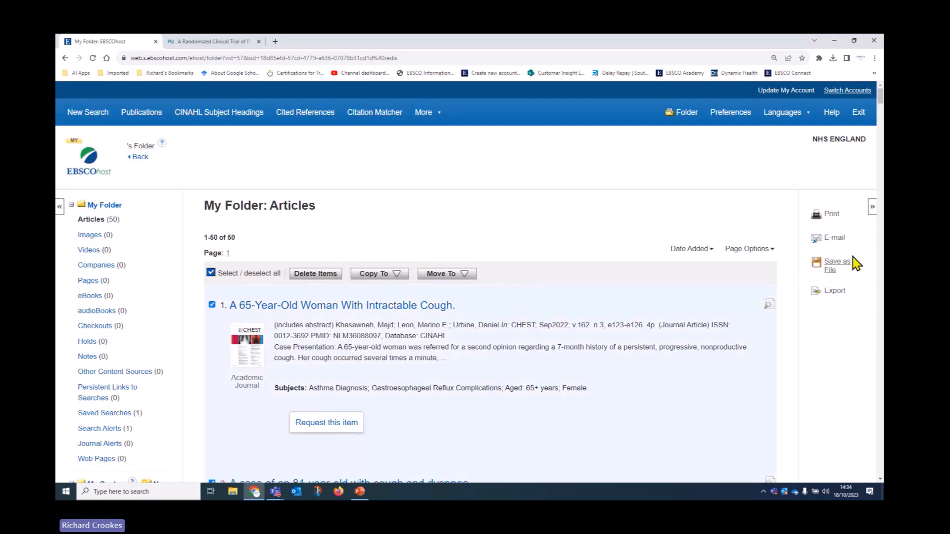
{"action": "left_click", "coordinate": [836, 239]}
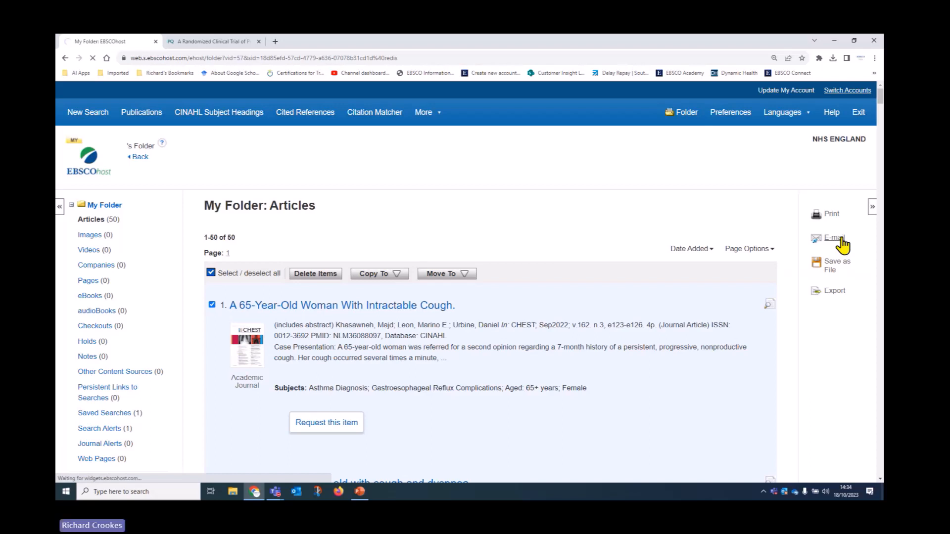
{"action": "left_click", "coordinate": [216, 269]}
Step: E-mail the 50 articles as Harvard citations without PDF or HTML full text, emptying the folder afterwards
{"action": "left_click", "coordinate": [257, 289]}
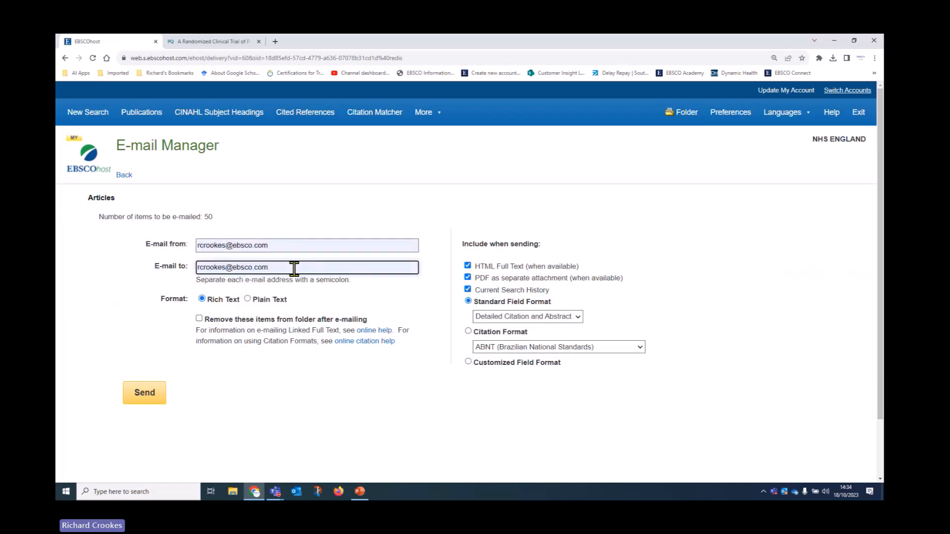
{"action": "left_click", "coordinate": [465, 271]}
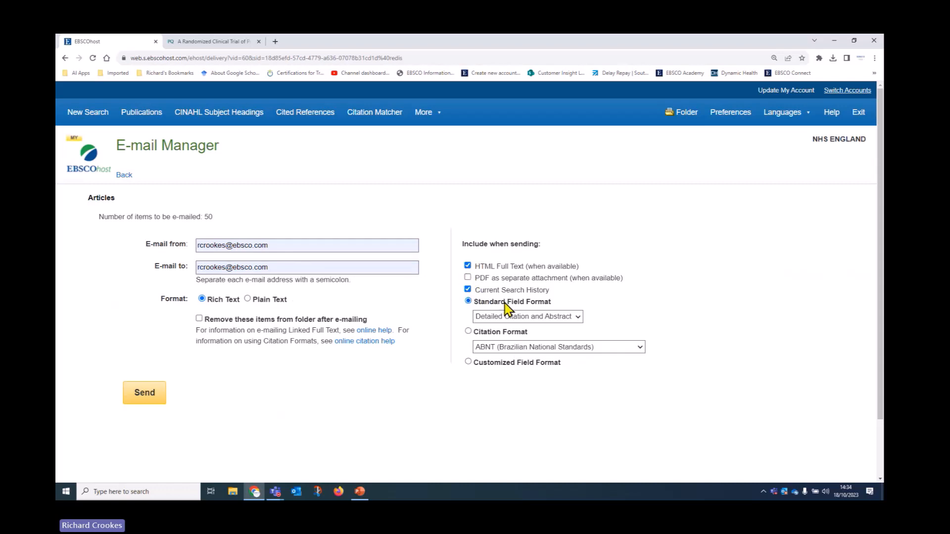
{"action": "left_click", "coordinate": [467, 266]}
{"action": "left_click", "coordinate": [468, 331]}
{"action": "left_click", "coordinate": [491, 349]}
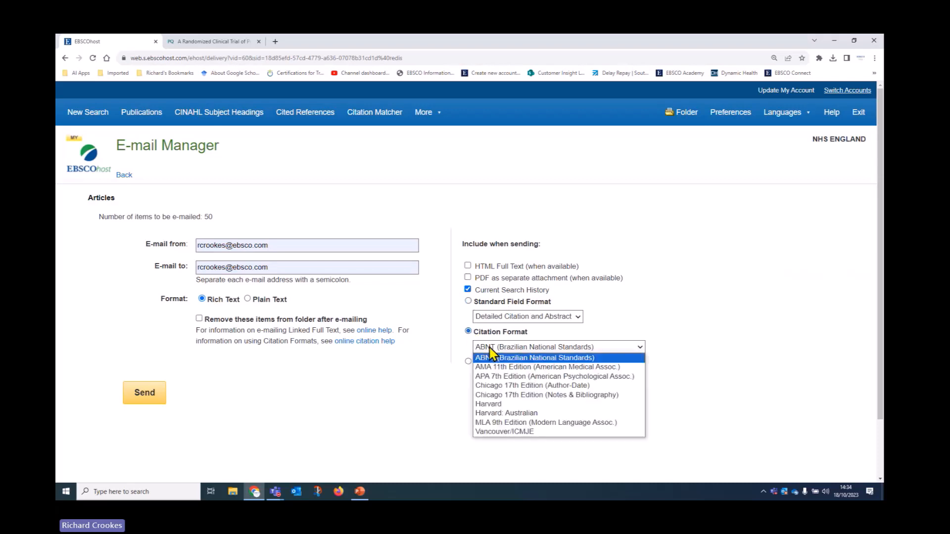
{"action": "left_click", "coordinate": [488, 404]}
{"action": "left_click", "coordinate": [199, 319]}
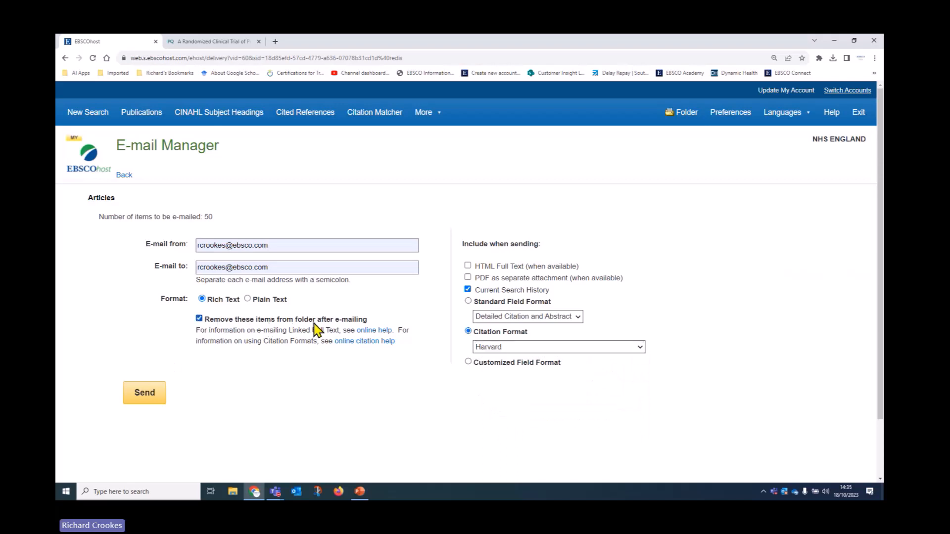
{"action": "left_click", "coordinate": [145, 395]}
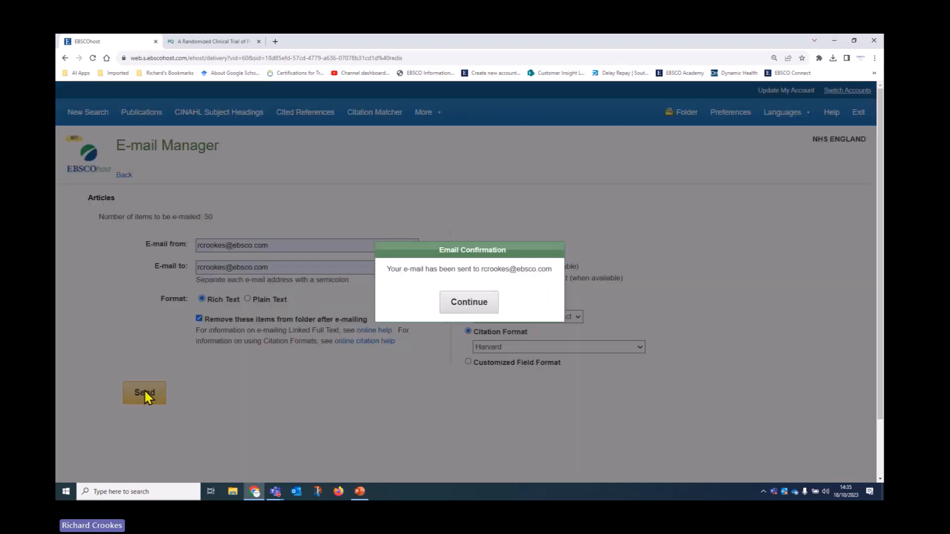
{"action": "left_click", "coordinate": [448, 303]}
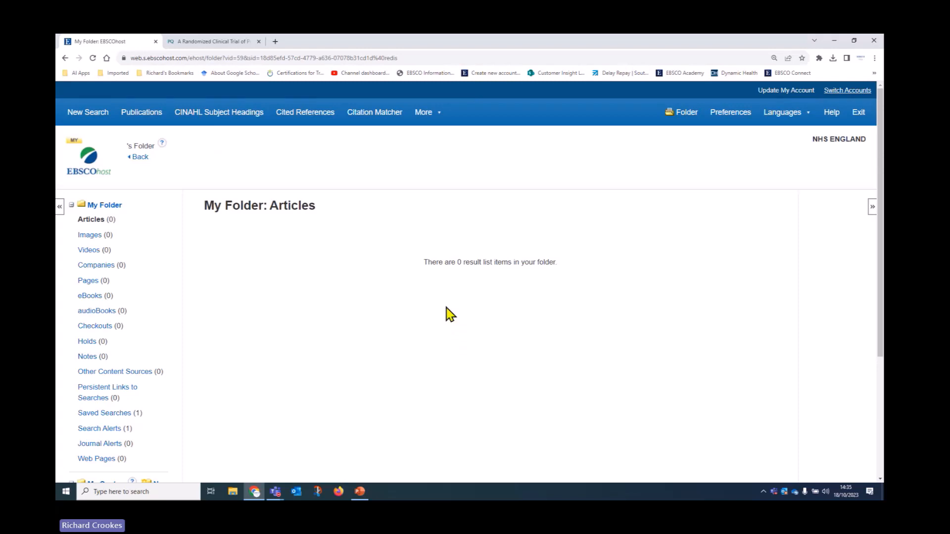
Step: Select all 50 articles in the GORD and PPI folder and start an e-mail for them
{"action": "scroll", "coordinate": [473, 282], "scroll_direction": "down", "scroll_amount": 4}
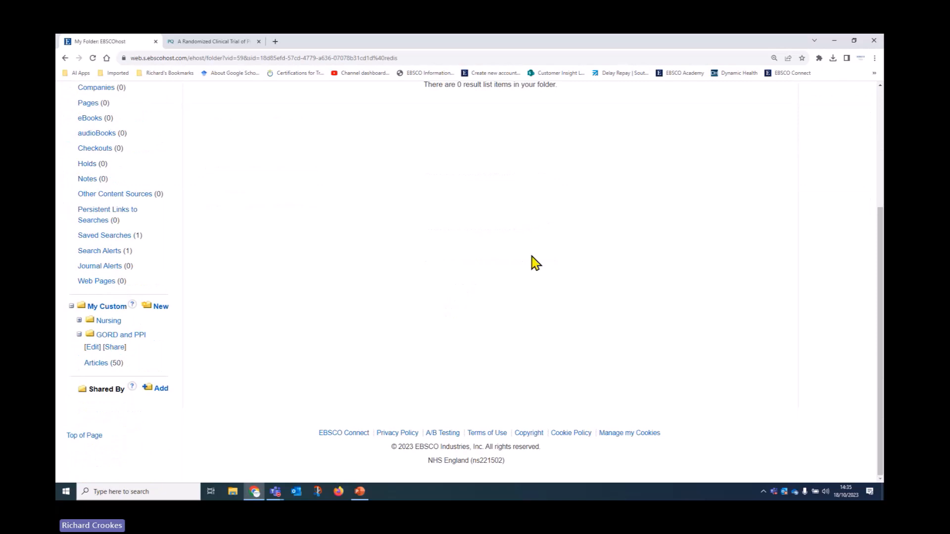
{"action": "left_click", "coordinate": [94, 364]}
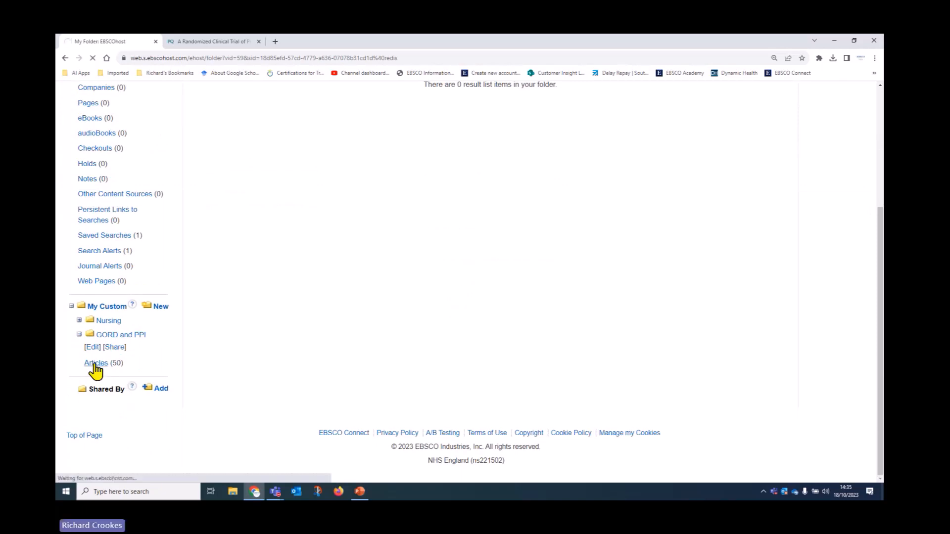
{"action": "left_click", "coordinate": [212, 274]}
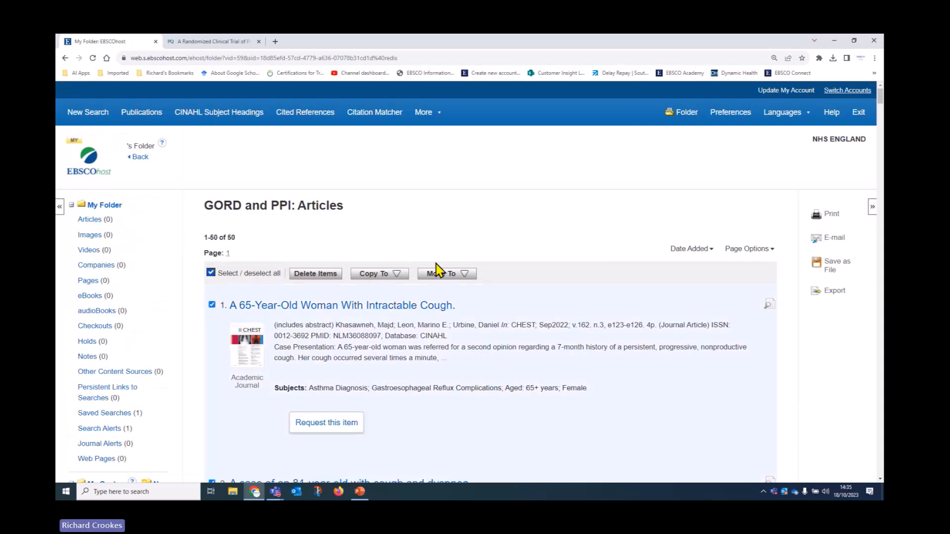
{"action": "left_click", "coordinate": [835, 239]}
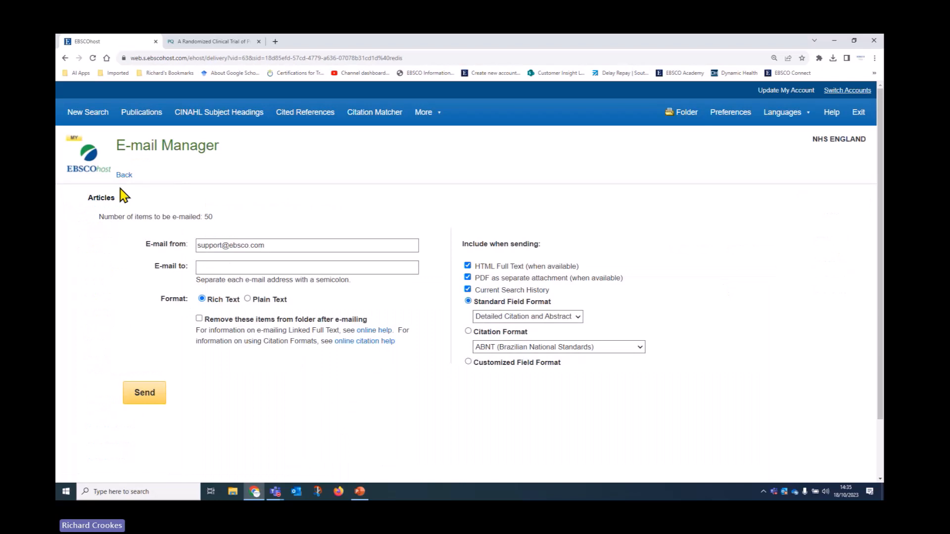
Step: Leave the e-mail form unsent, then select all GORD and PPI articles, check Move To folders, and deselect them
{"action": "left_click", "coordinate": [122, 178]}
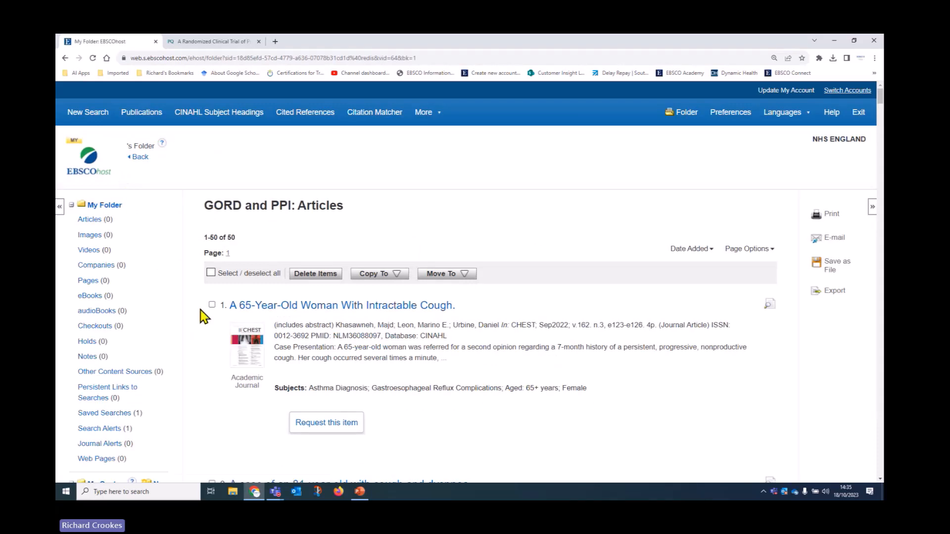
{"action": "left_click", "coordinate": [211, 272]}
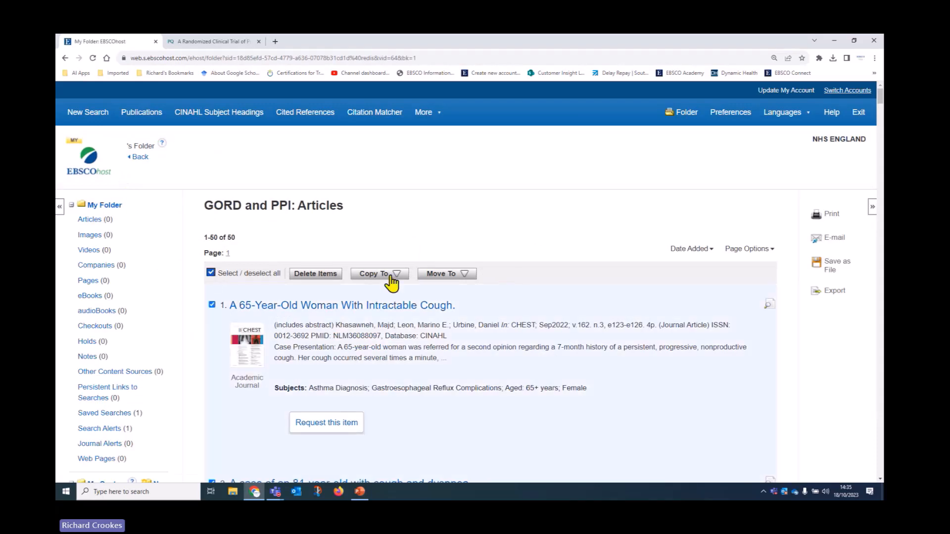
{"action": "left_click", "coordinate": [448, 273]}
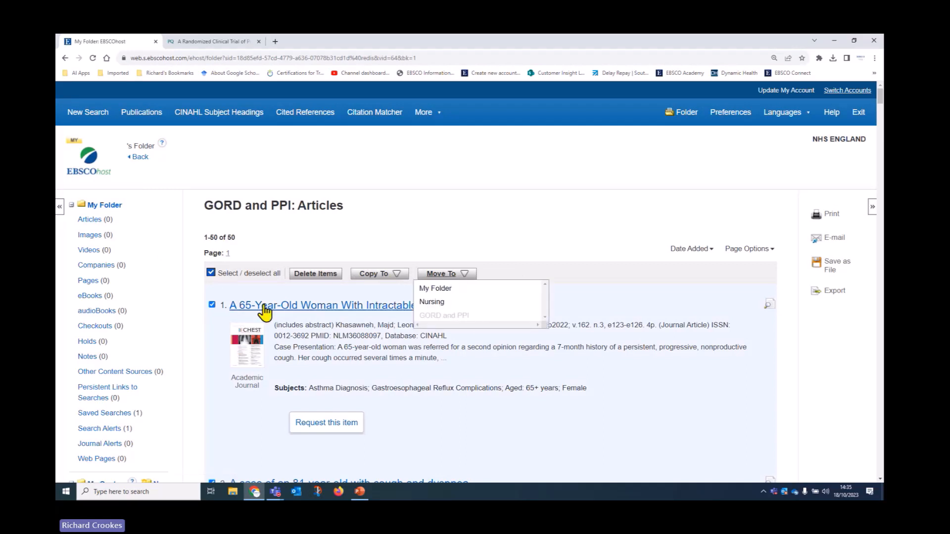
{"action": "left_click", "coordinate": [211, 273]}
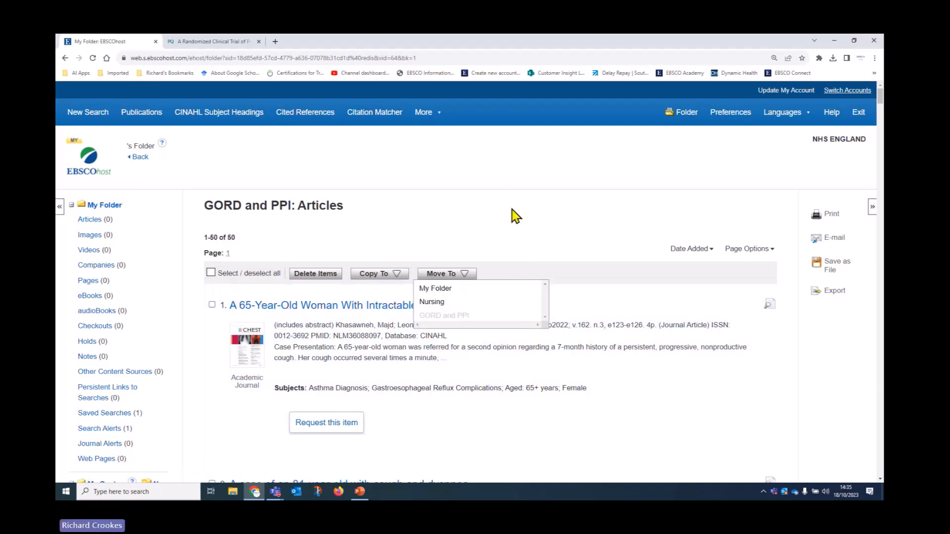
{"action": "scroll", "coordinate": [509, 218], "scroll_direction": "down", "scroll_amount": 3}
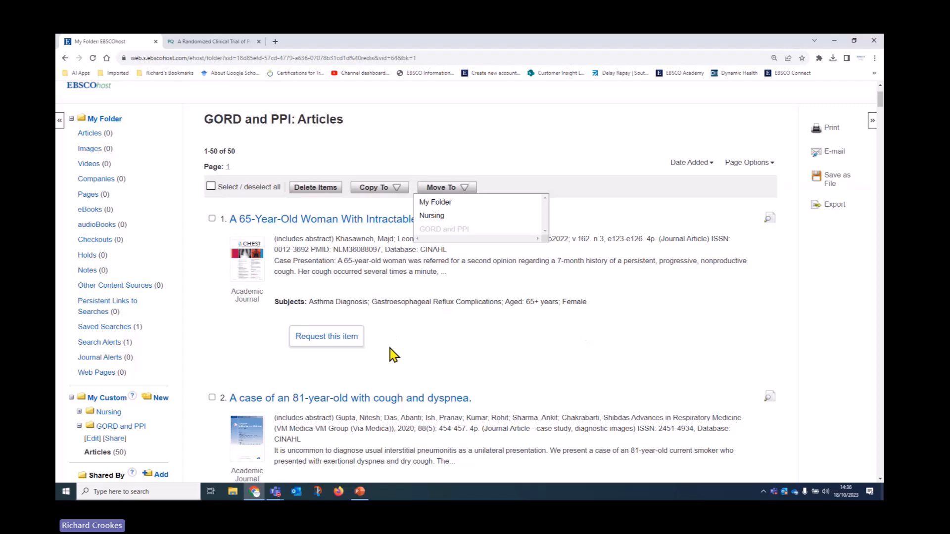
{"action": "scroll", "coordinate": [381, 347], "scroll_direction": "up", "scroll_amount": 2}
{"action": "scroll", "coordinate": [378, 351], "scroll_direction": "up", "scroll_amount": 1}
Step: Return to advanced search and list the 116 results of search S6 from the search history
{"action": "left_click", "coordinate": [139, 158]}
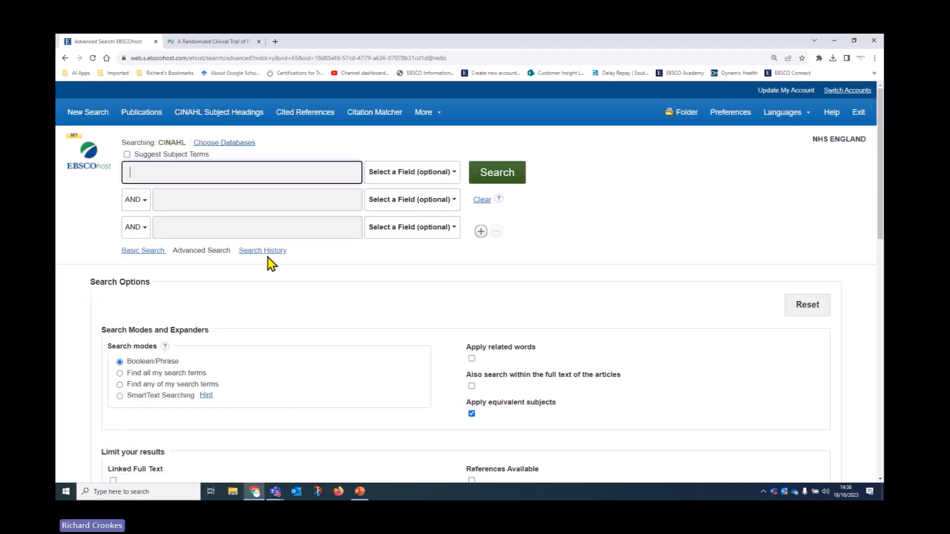
{"action": "left_click", "coordinate": [264, 252]}
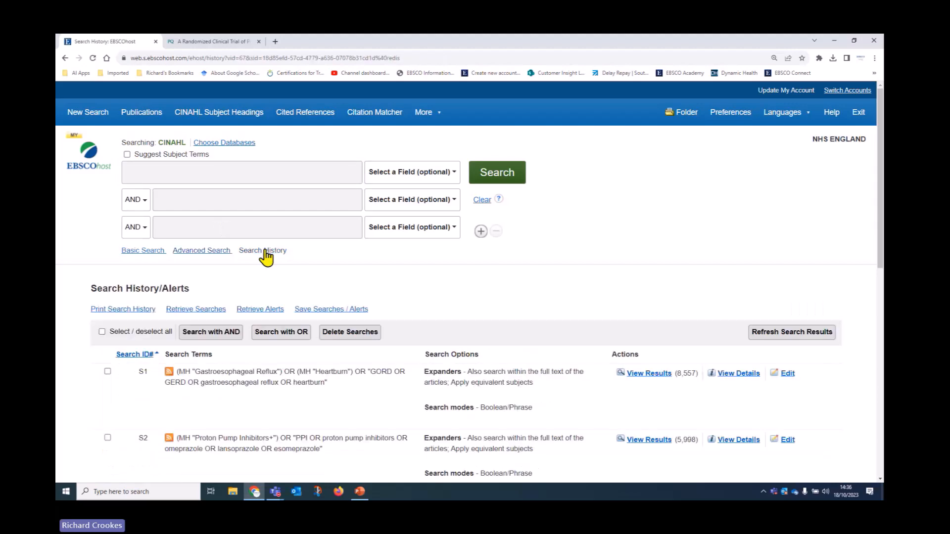
{"action": "scroll", "coordinate": [385, 304], "scroll_direction": "down", "scroll_amount": 10}
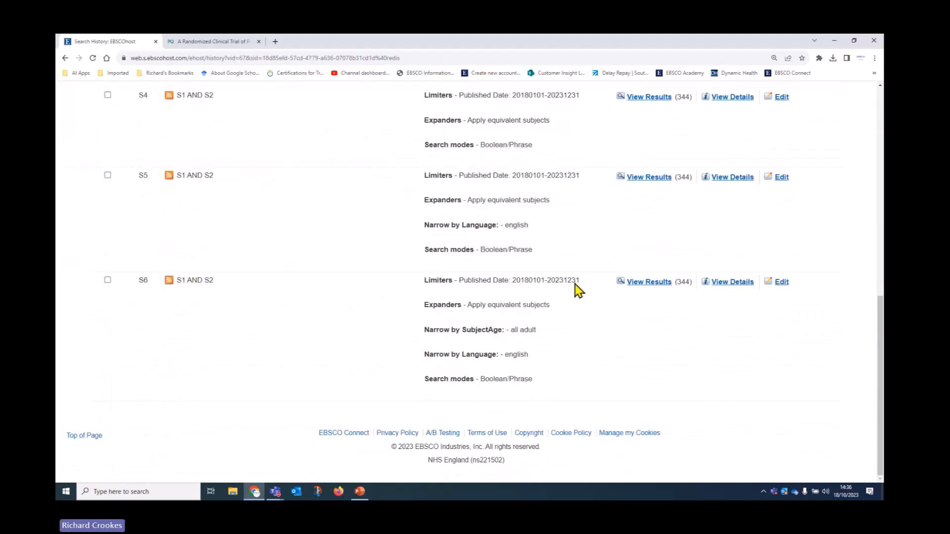
{"action": "left_click", "coordinate": [650, 286]}
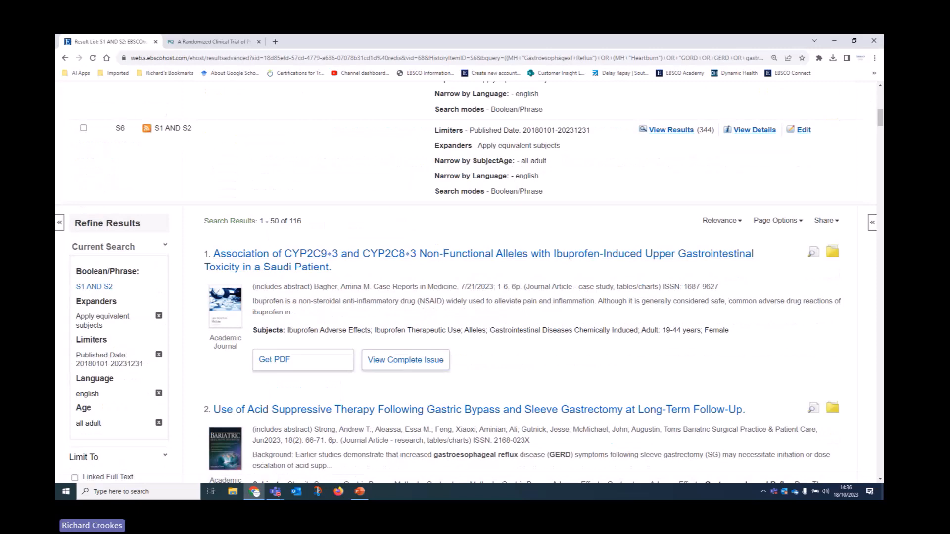
{"action": "scroll", "coordinate": [605, 368], "scroll_direction": "down", "scroll_amount": 3}
{"action": "scroll", "coordinate": [604, 365], "scroll_direction": "up", "scroll_amount": 4}
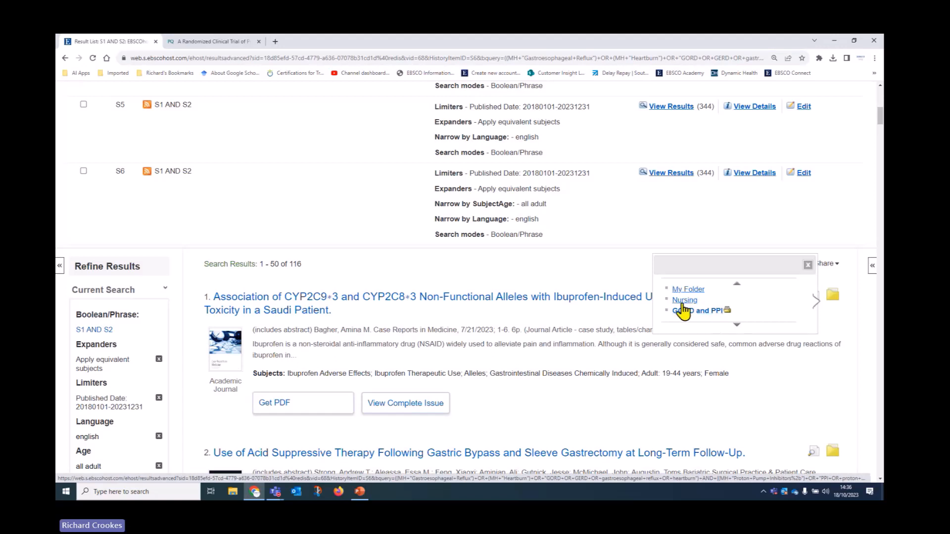
Step: File the first S6 result, on CYP2C9/CYP2C8 alleles and ibuprofen toxicity, into the GORD and PPI folder
{"action": "left_click", "coordinate": [722, 313]}
{"action": "left_click", "coordinate": [711, 312]}
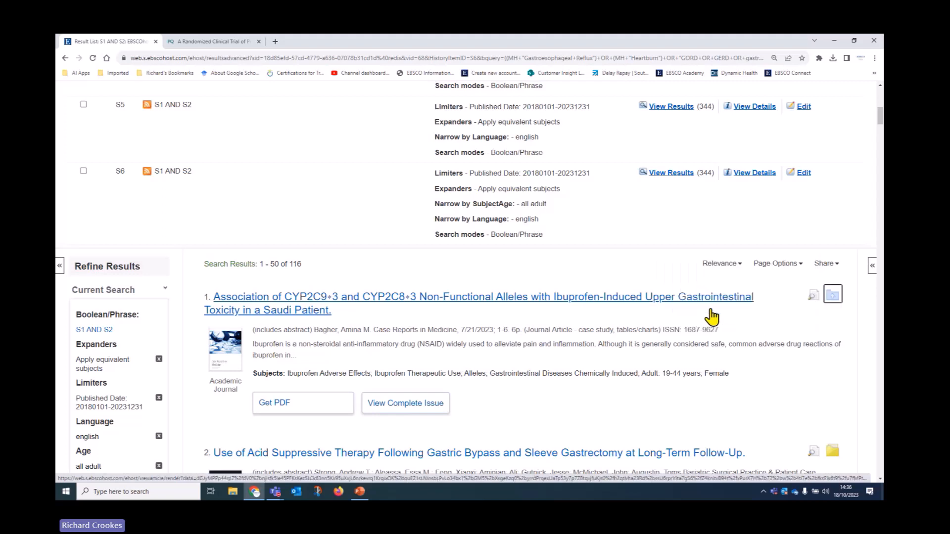
{"action": "mouse_move", "coordinate": [836, 299]}
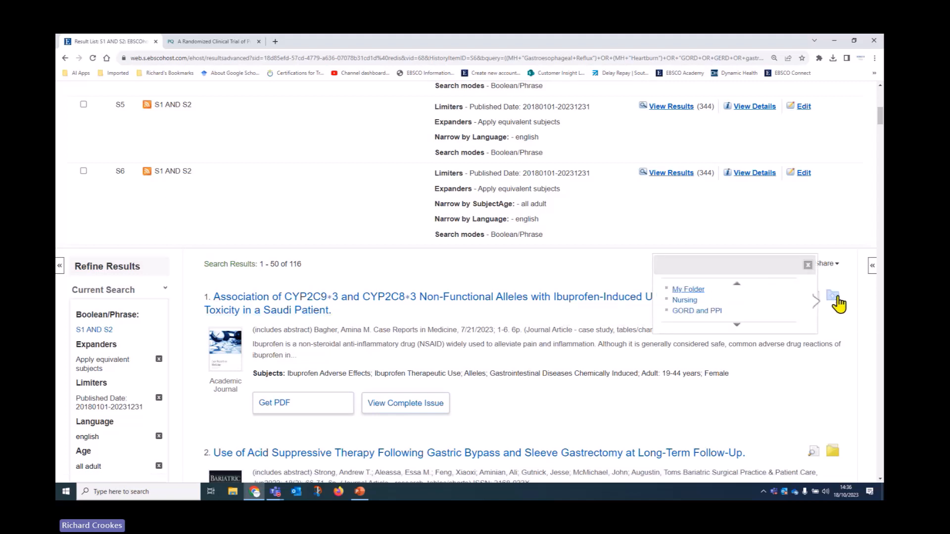
{"action": "left_click", "coordinate": [689, 312]}
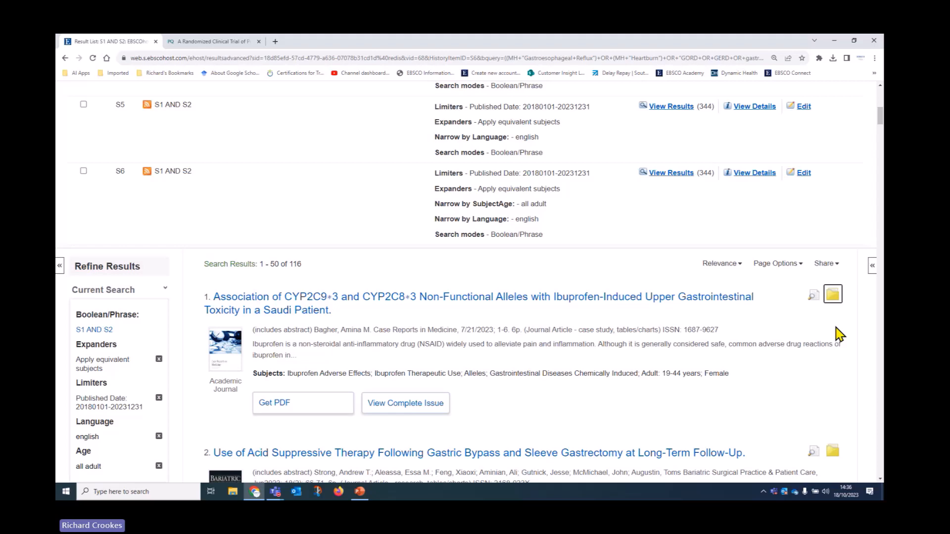
{"action": "scroll", "coordinate": [585, 372], "scroll_direction": "up", "scroll_amount": 5}
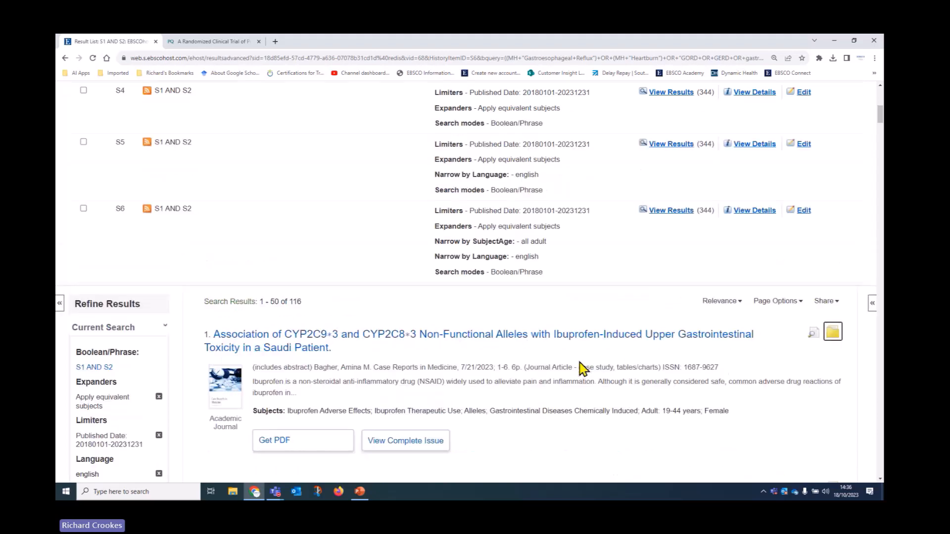
{"action": "scroll", "coordinate": [586, 372], "scroll_direction": "up", "scroll_amount": 4}
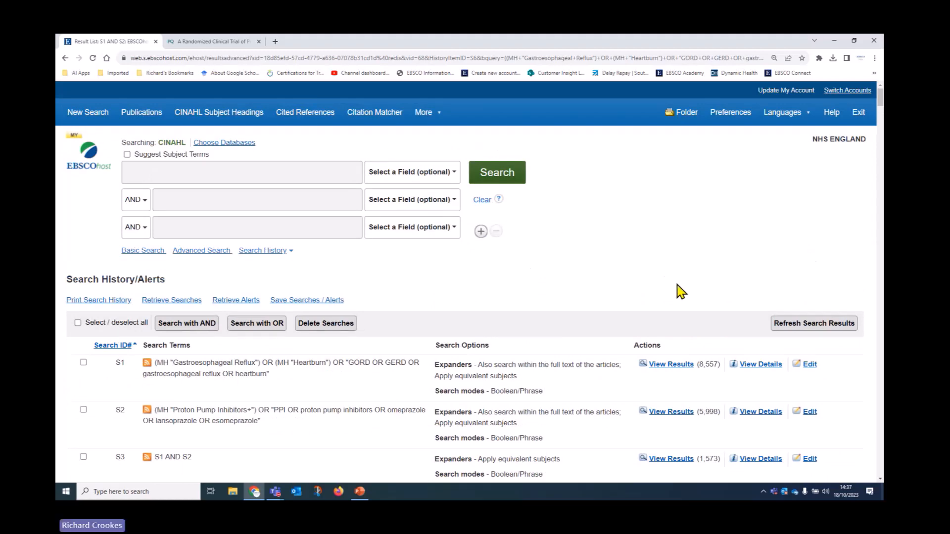
Step: Open My Folder and start sharing the GORD and PPI custom folder
{"action": "left_click", "coordinate": [687, 113]}
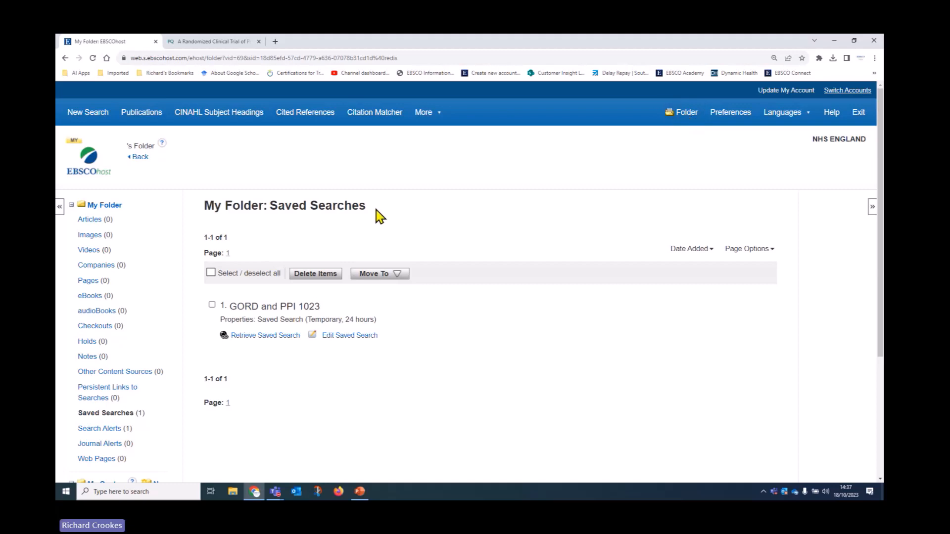
{"action": "scroll", "coordinate": [251, 257], "scroll_direction": "down", "scroll_amount": 4}
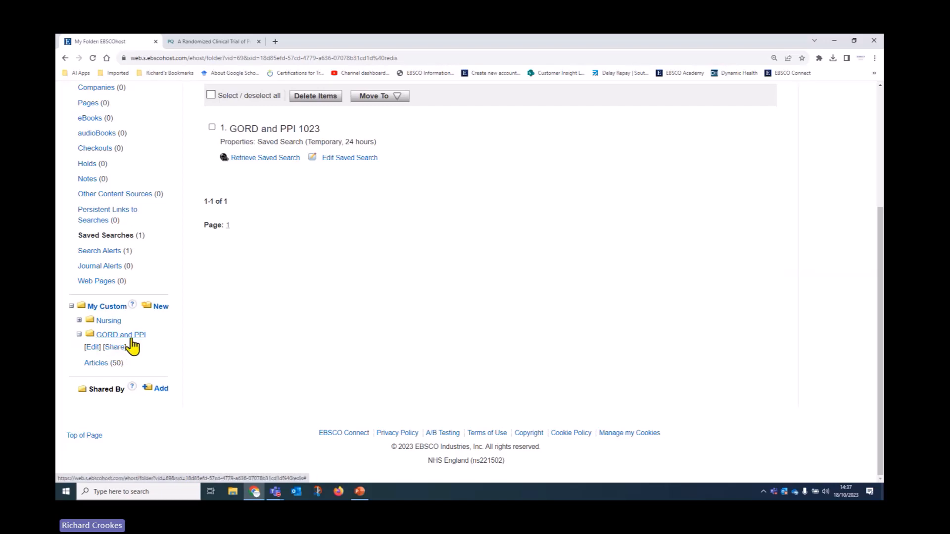
{"action": "left_click", "coordinate": [113, 349]}
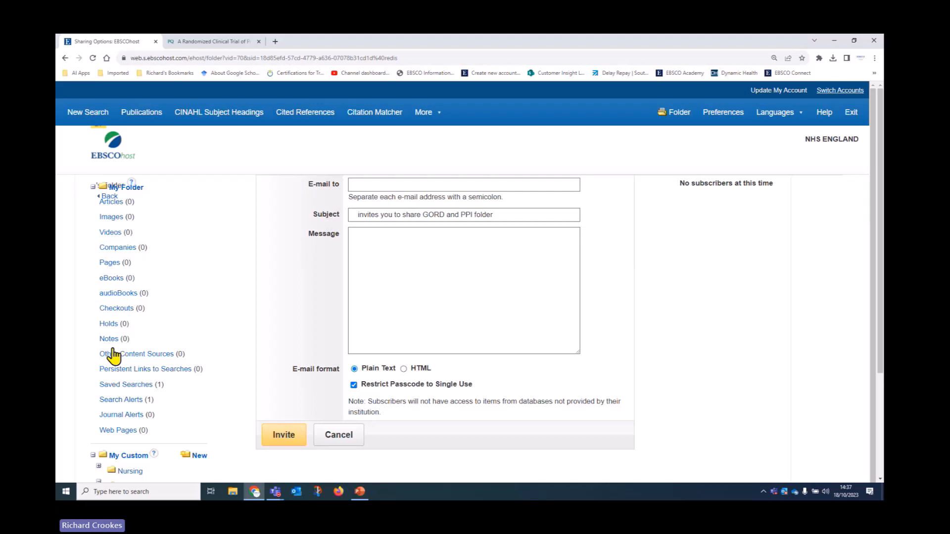
Step: Address the invitation to the recipient with the message 'Please go to my folder to view the latest articles.' and a sign-off
{"action": "left_click", "coordinate": [370, 185]}
{"action": "left_click", "coordinate": [403, 207]}
{"action": "left_click", "coordinate": [367, 248]}
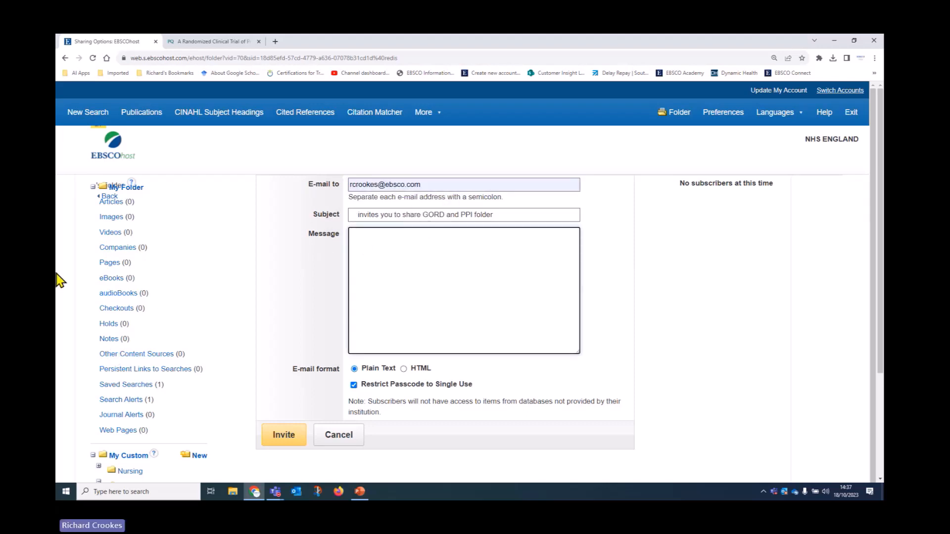
{"action": "type", "text": "please"}
{"action": "key", "text": "BackSpace"}
{"action": "key", "text": "BackSpace"}
{"action": "key", "text": "BackSpace"}
{"action": "key", "text": "BackSpace"}
{"action": "key", "text": "BackSpace"}
{"action": "key", "text": "BackSpace"}
{"action": "type", "text": "Ple"}
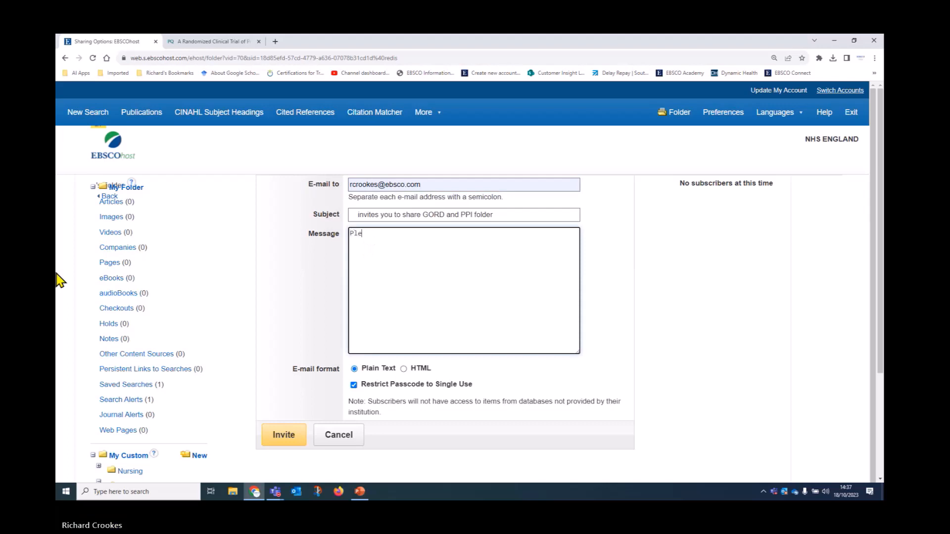
{"action": "type", "text": "ase go to my fo"}
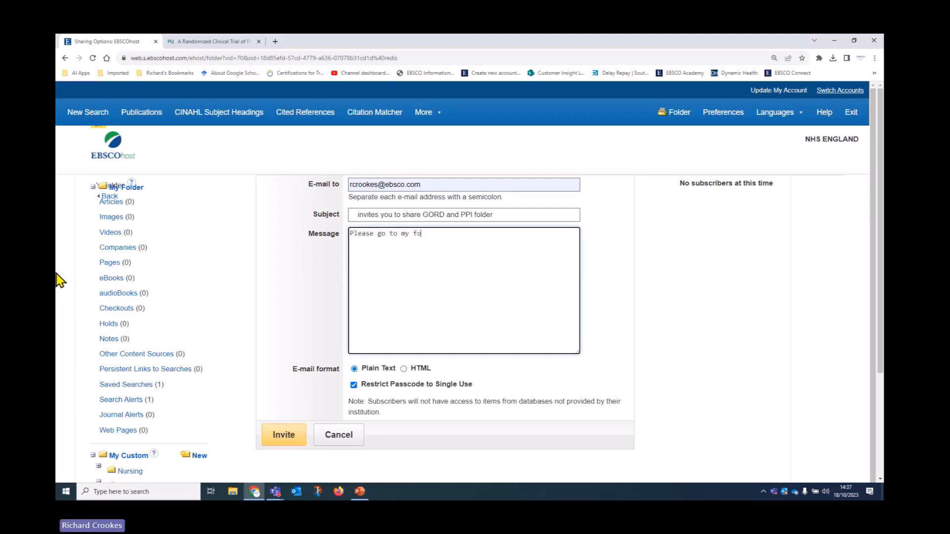
{"action": "type", "text": "lder to view the latest articles."}
{"action": "key", "text": "Return"}
{"action": "type", "text": "Thank"}
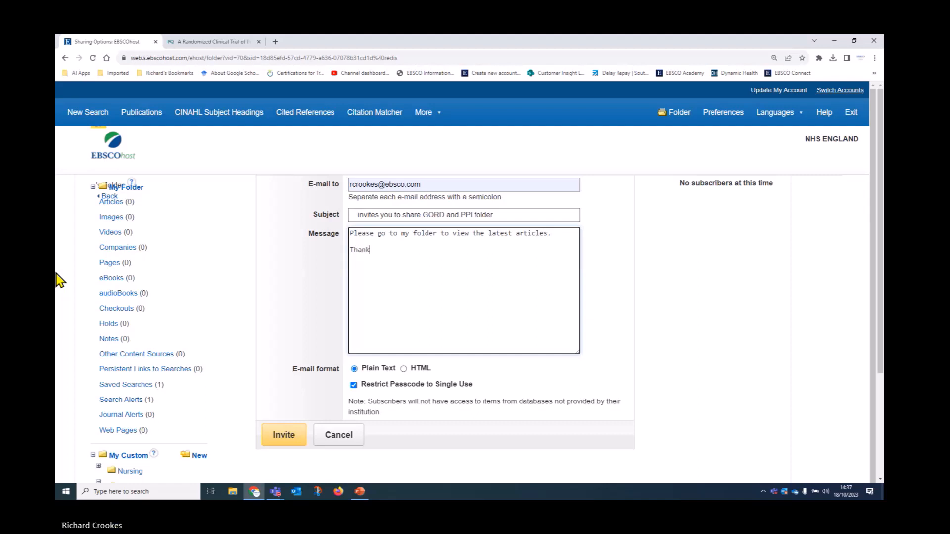
{"action": "type", "text": " you. "}
{"action": "type", "text": "Richard"}
Step: Leave the passcode unrestricted to single use and send the folder-sharing invitation
{"action": "scroll", "coordinate": [277, 356], "scroll_direction": "down", "scroll_amount": 1}
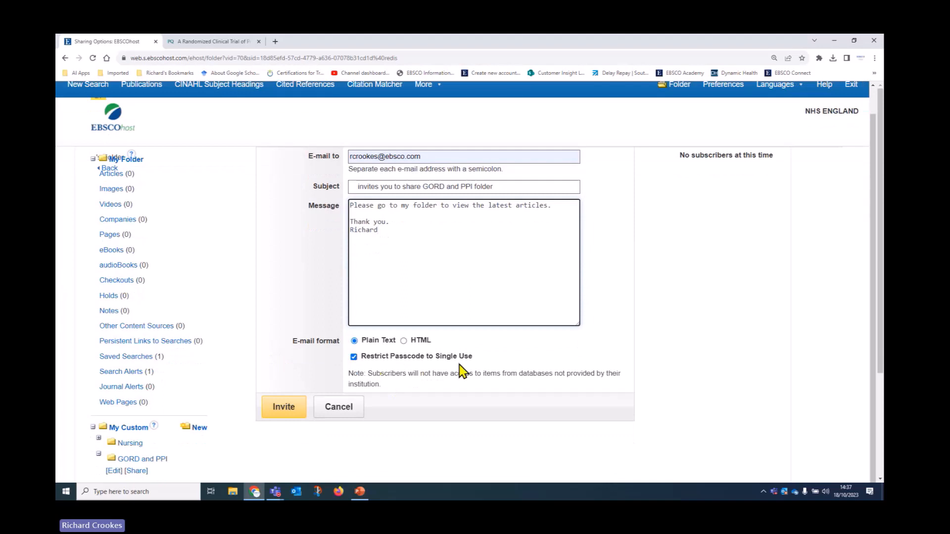
{"action": "left_click", "coordinate": [353, 357]}
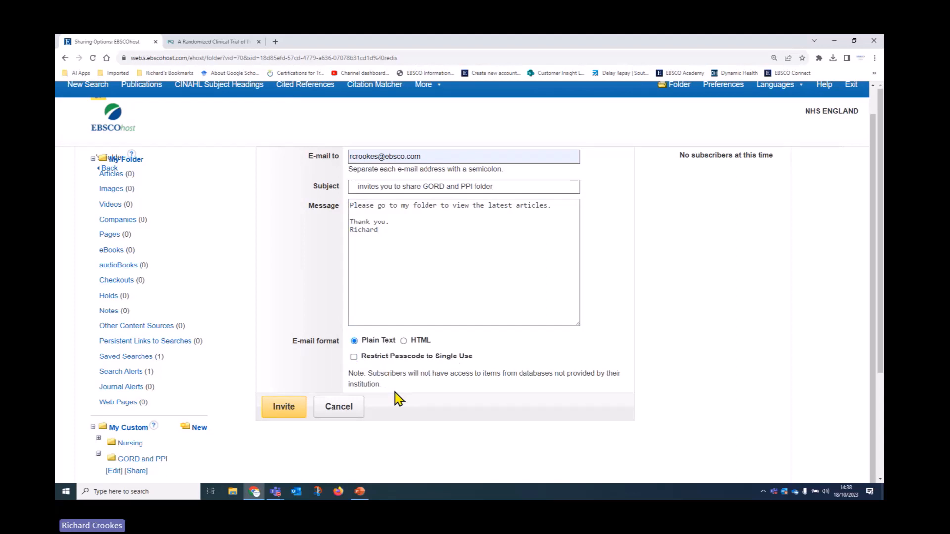
{"action": "scroll", "coordinate": [360, 376], "scroll_direction": "down", "scroll_amount": 3}
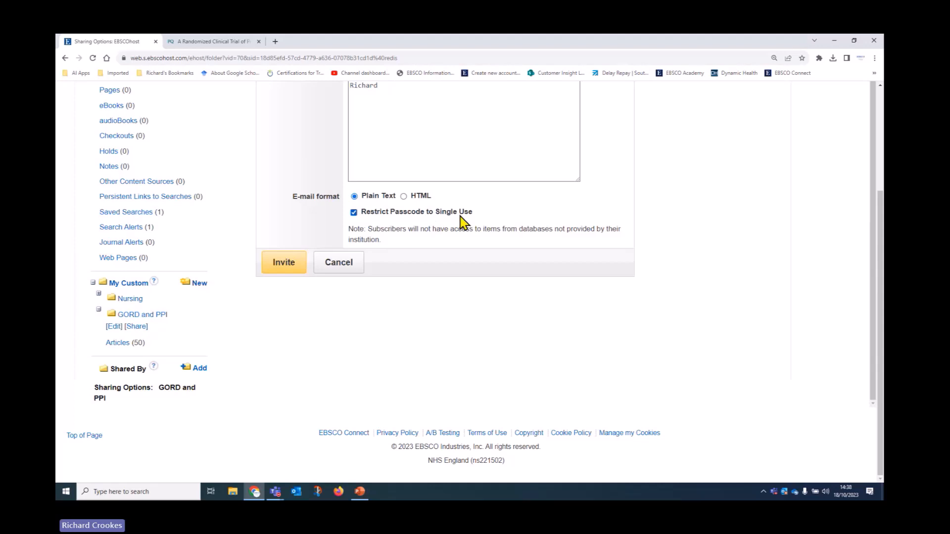
{"action": "scroll", "coordinate": [487, 270], "scroll_direction": "up", "scroll_amount": 1}
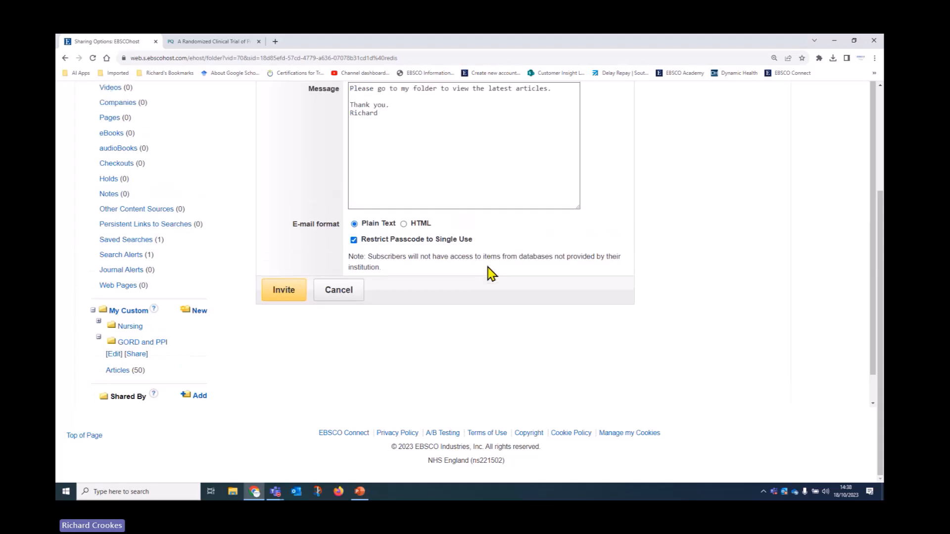
{"action": "scroll", "coordinate": [487, 271], "scroll_direction": "up", "scroll_amount": 3}
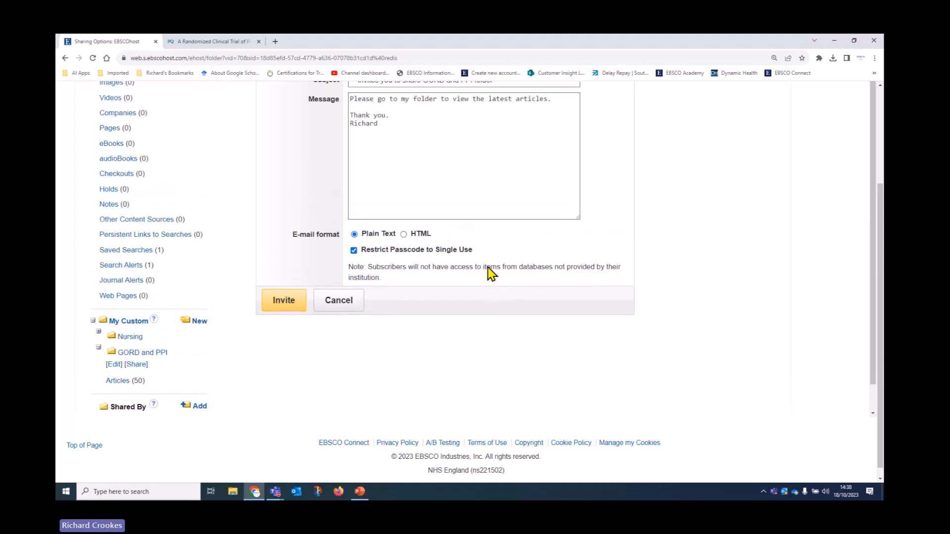
{"action": "left_click", "coordinate": [353, 327]}
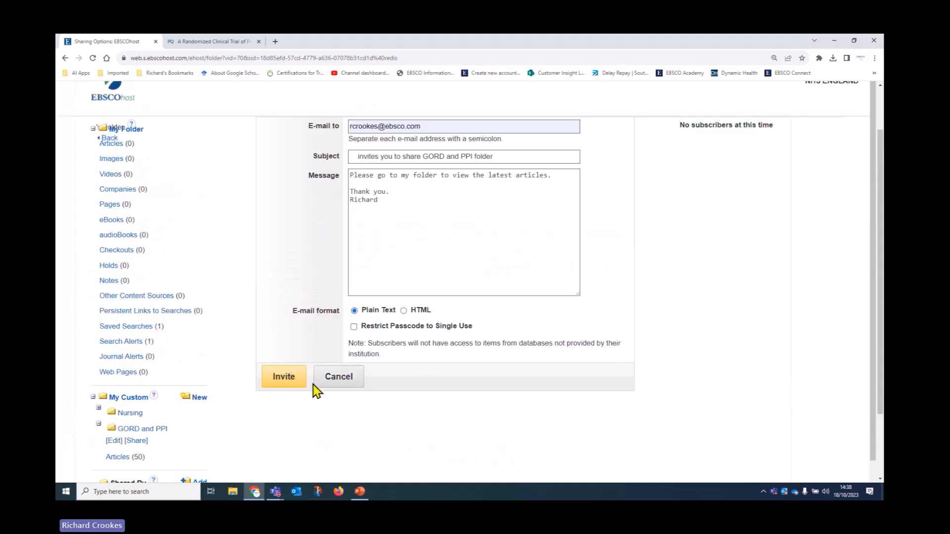
{"action": "left_click", "coordinate": [287, 377]}
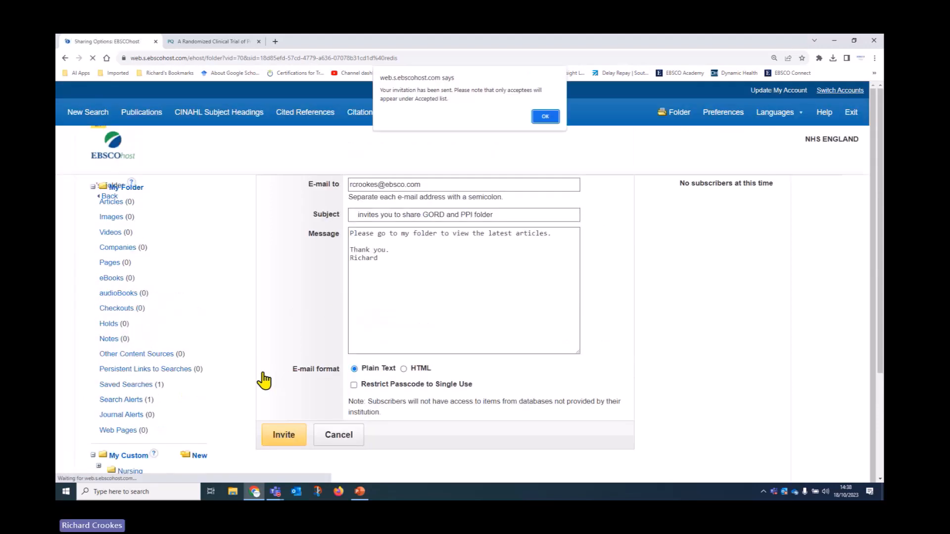
Step: Dismiss the invitation-sent alert and reopen the sharing options for GORD and PPI
{"action": "left_click", "coordinate": [545, 117]}
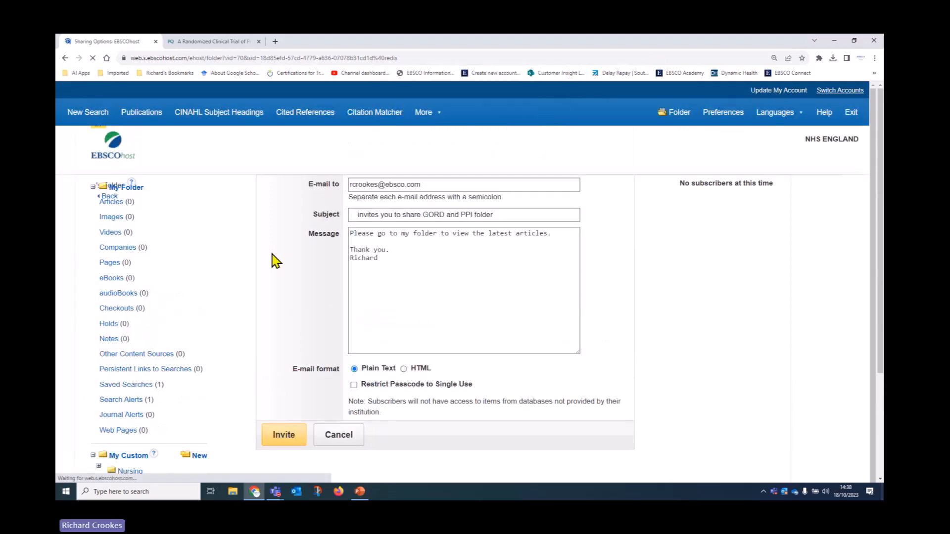
{"action": "scroll", "coordinate": [341, 238], "scroll_direction": "down", "scroll_amount": 2}
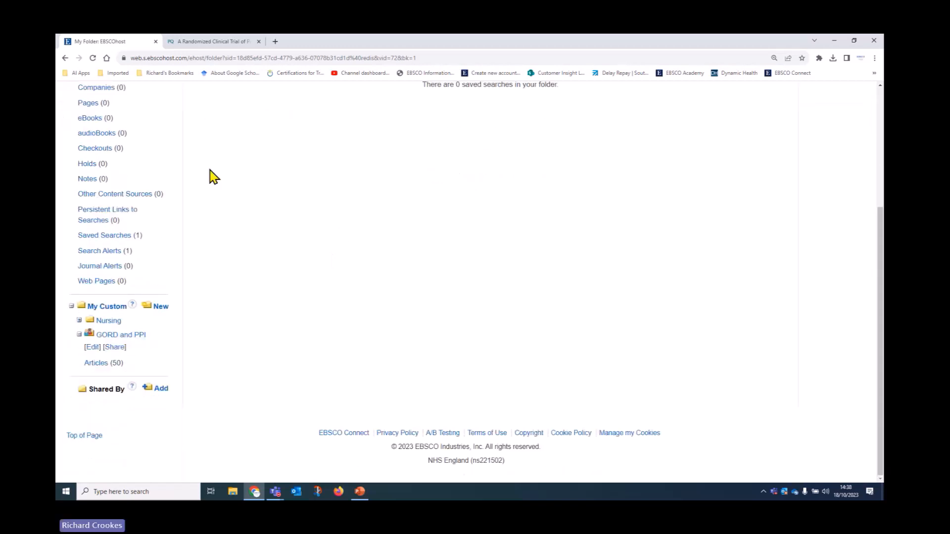
{"action": "left_click", "coordinate": [112, 348]}
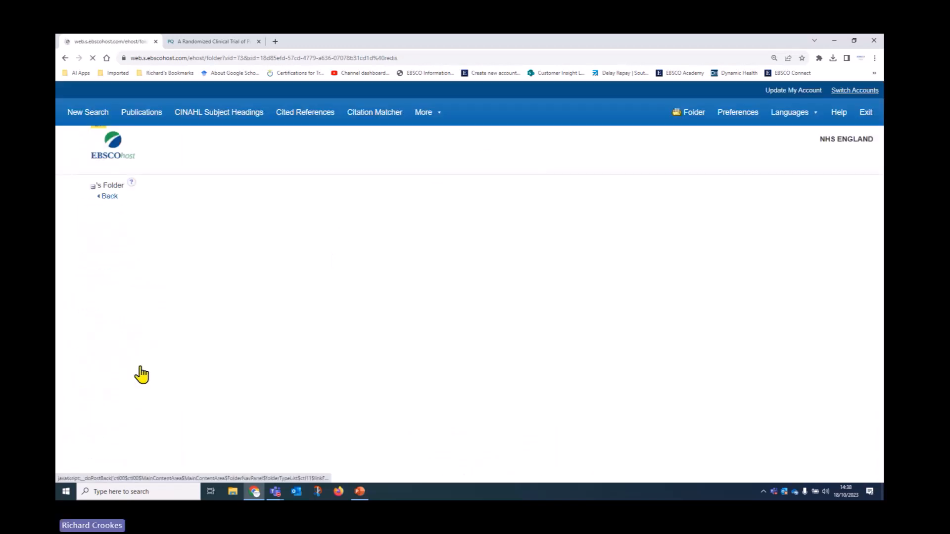
{"action": "scroll", "coordinate": [208, 328], "scroll_direction": "down", "scroll_amount": 3}
Step: Begin adding a shared folder with the invitation passcode, then cancel without submitting
{"action": "left_click", "coordinate": [200, 428]}
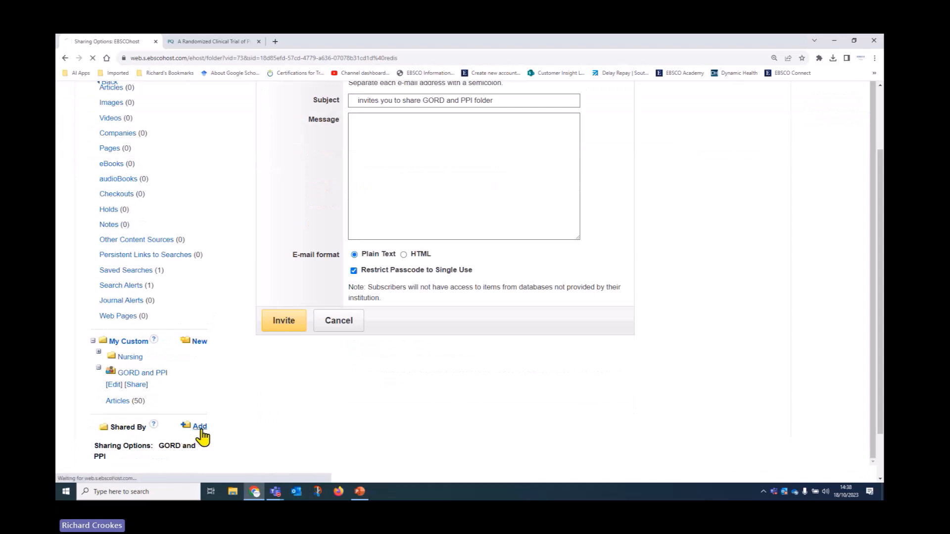
{"action": "left_click", "coordinate": [424, 201]}
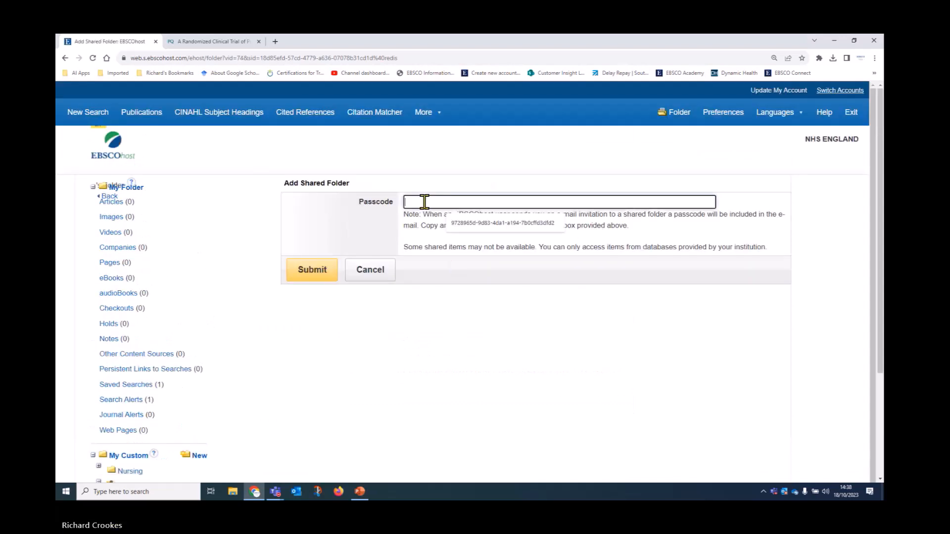
{"action": "left_click", "coordinate": [455, 221]}
{"action": "left_click_drag", "start_coordinate": [551, 200], "coordinate": [383, 233]}
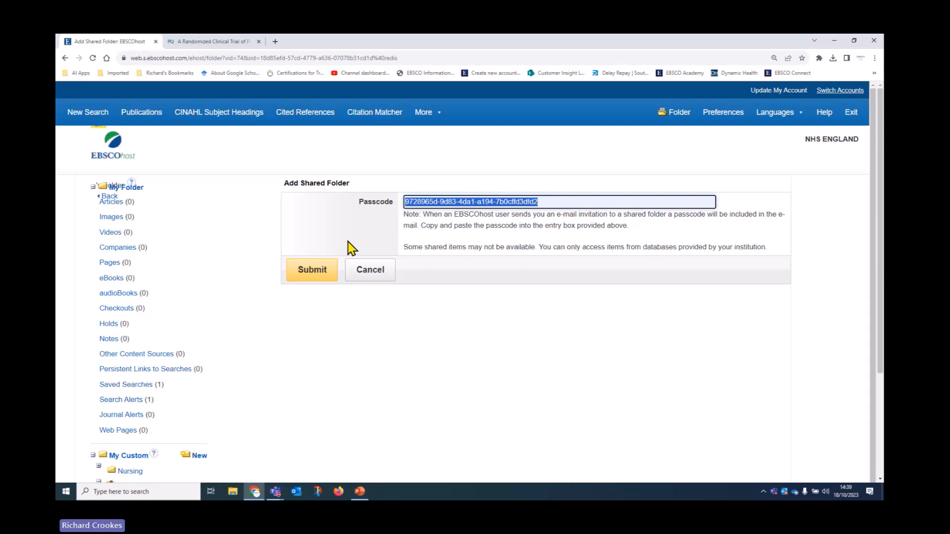
{"action": "left_click", "coordinate": [375, 278]}
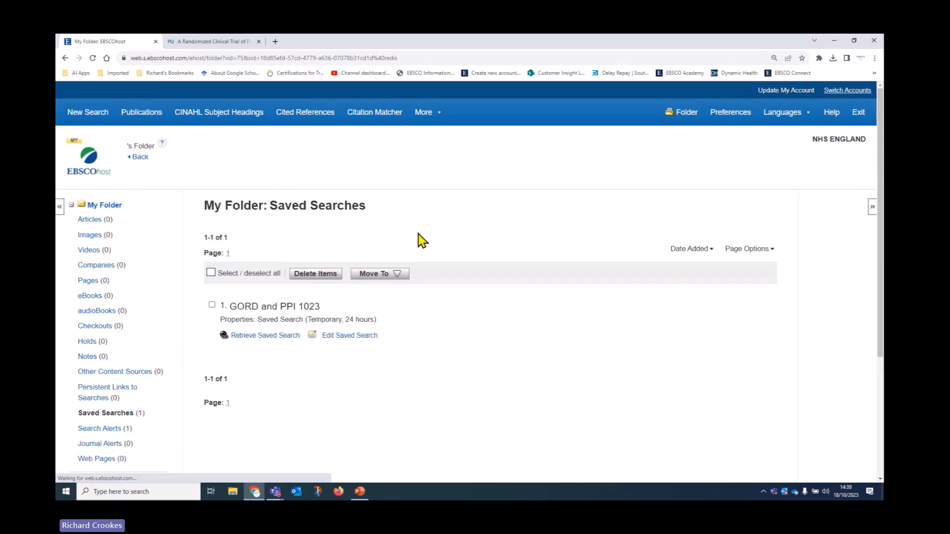
{"action": "scroll", "coordinate": [417, 291], "scroll_direction": "down", "scroll_amount": 3}
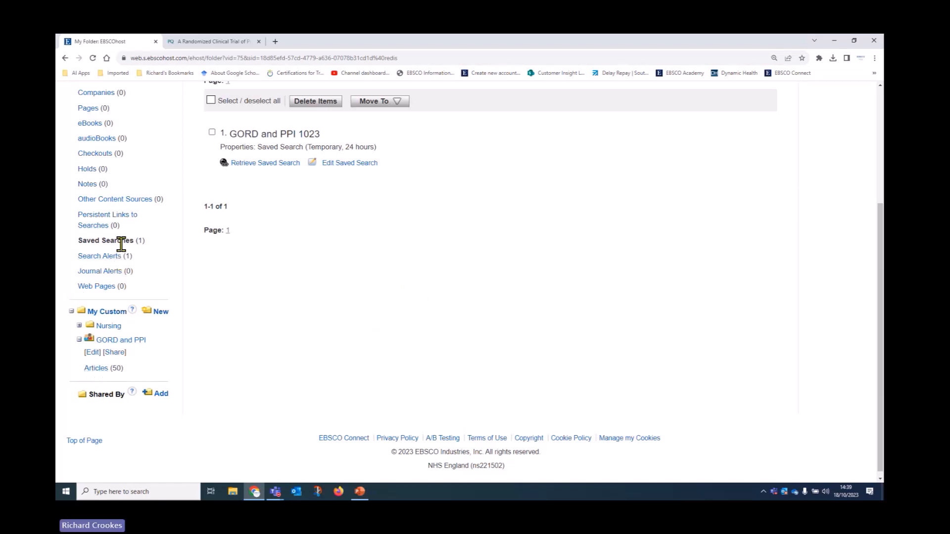
{"action": "scroll", "coordinate": [266, 282], "scroll_direction": "up", "scroll_amount": 2}
{"action": "left_click", "coordinate": [213, 220]}
{"action": "left_click", "coordinate": [386, 192]}
{"action": "left_click", "coordinate": [386, 230]}
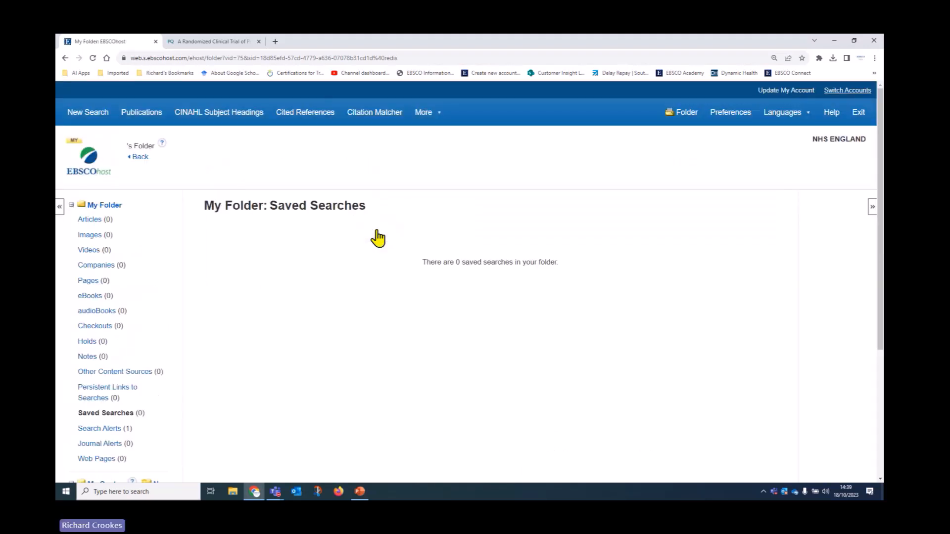
{"action": "scroll", "coordinate": [215, 322], "scroll_direction": "down", "scroll_amount": 4}
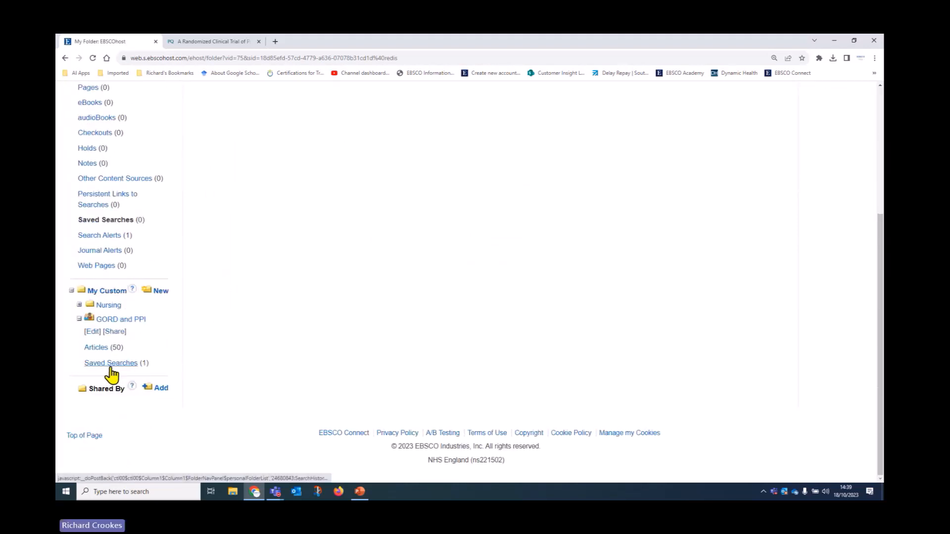
{"action": "left_click", "coordinate": [79, 319]}
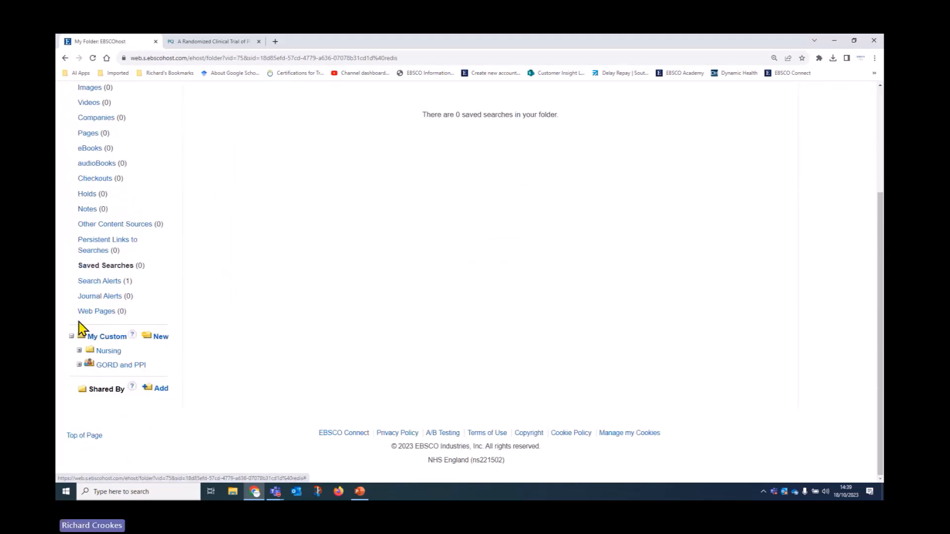
{"action": "left_click", "coordinate": [83, 366]}
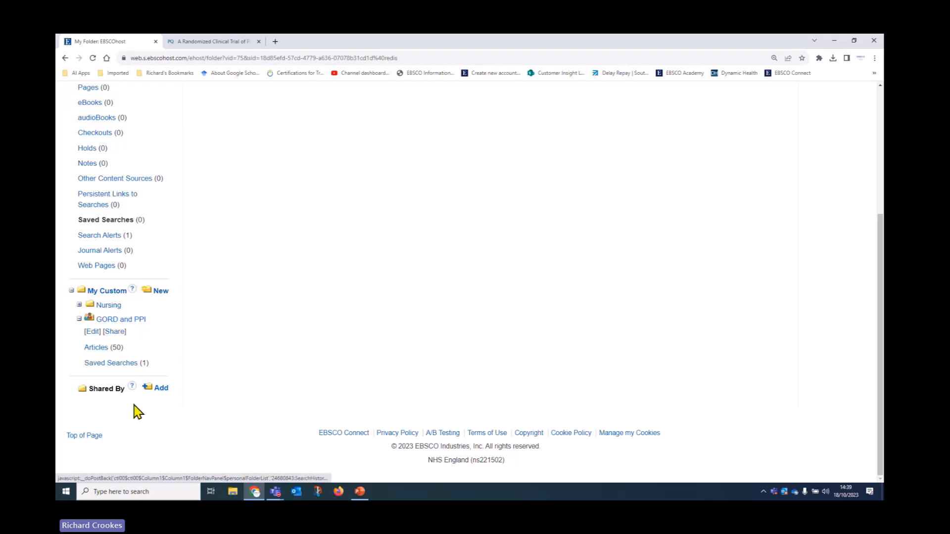
{"action": "scroll", "coordinate": [192, 398], "scroll_direction": "up", "scroll_amount": 3}
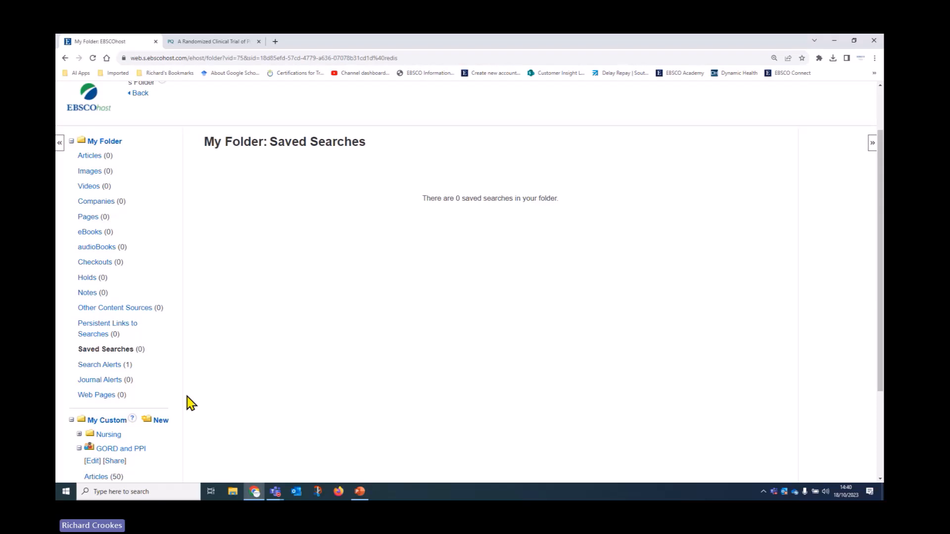
{"action": "scroll", "coordinate": [198, 395], "scroll_direction": "up", "scroll_amount": 2}
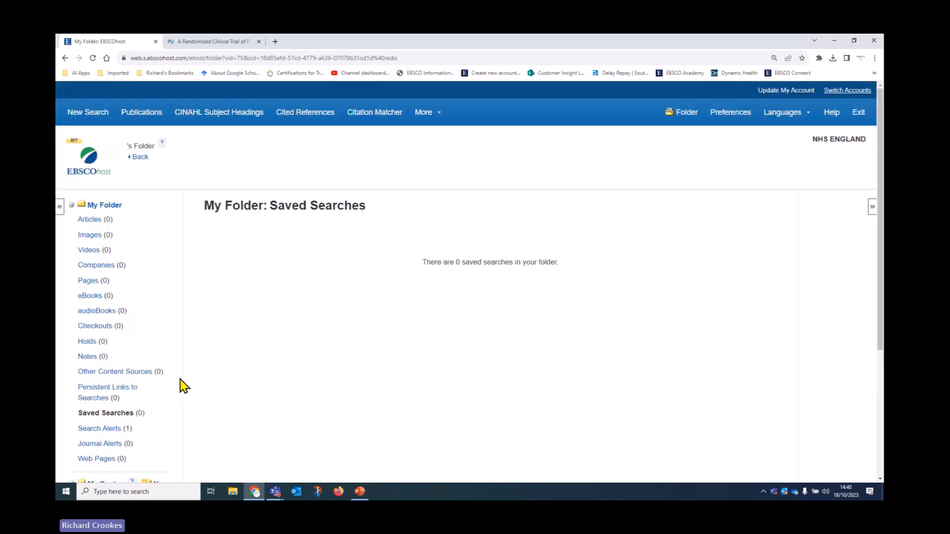
Step: Go back to a new search and show the results of search S6 from the history
{"action": "left_click", "coordinate": [139, 158]}
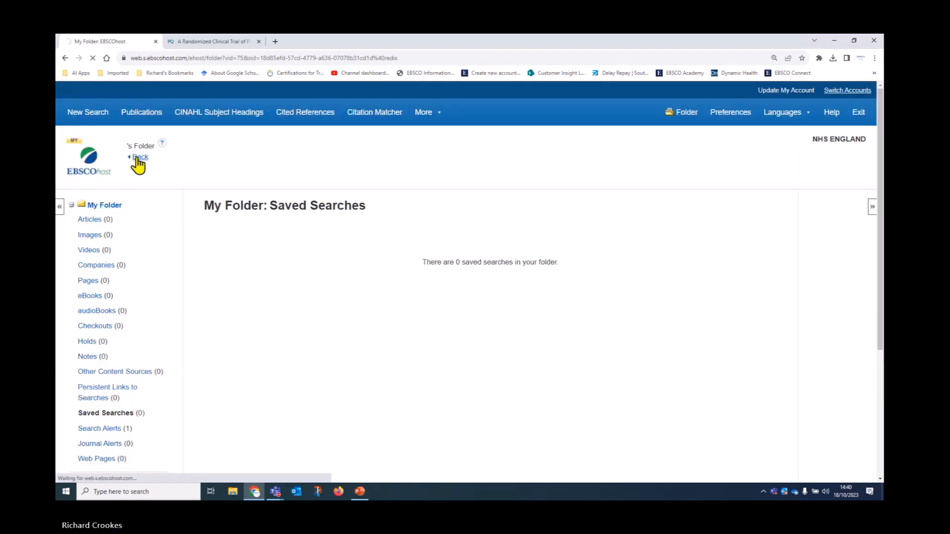
{"action": "left_click", "coordinate": [141, 159]}
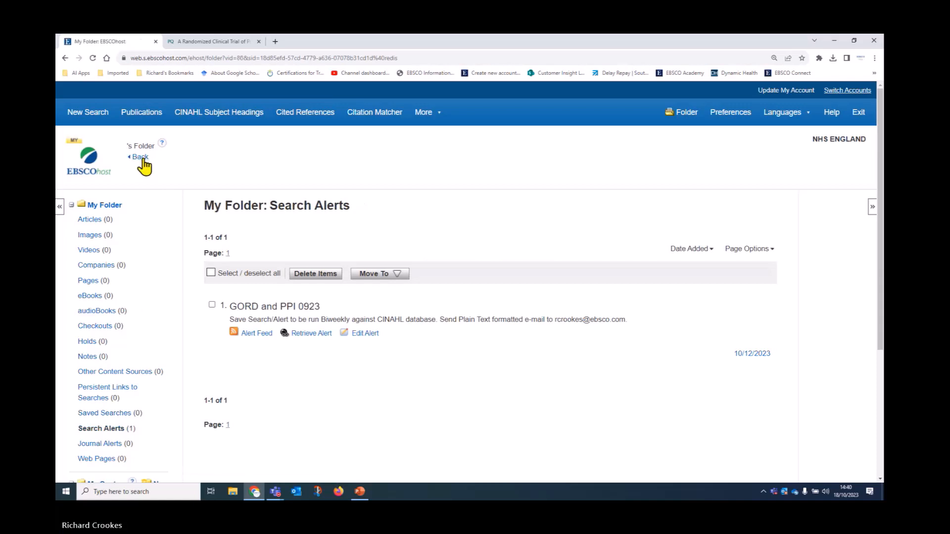
{"action": "left_click", "coordinate": [88, 115]}
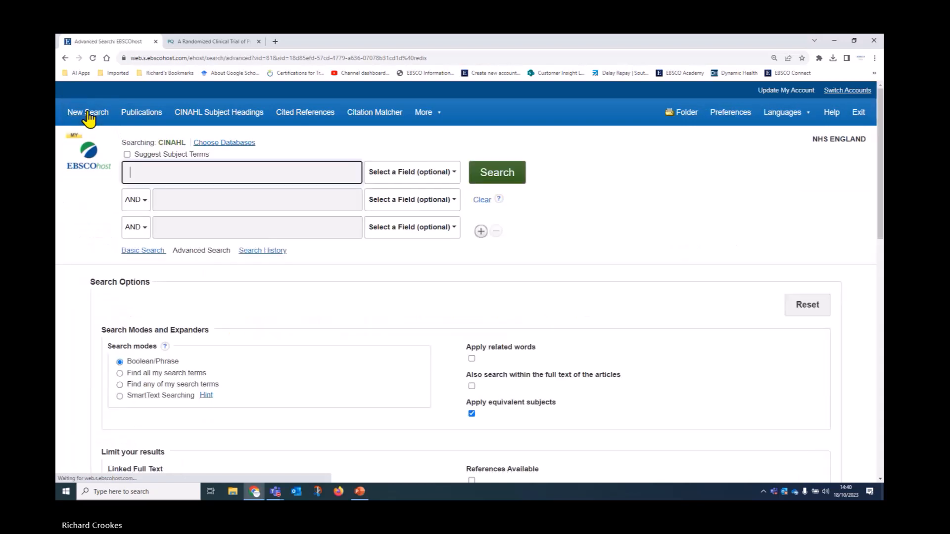
{"action": "left_click", "coordinate": [274, 252]}
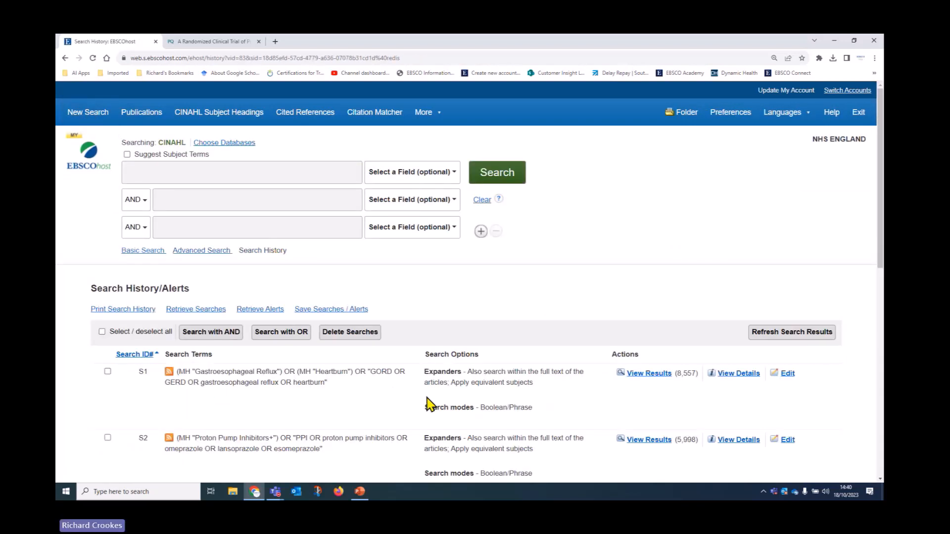
{"action": "scroll", "coordinate": [371, 392], "scroll_direction": "down", "scroll_amount": 9}
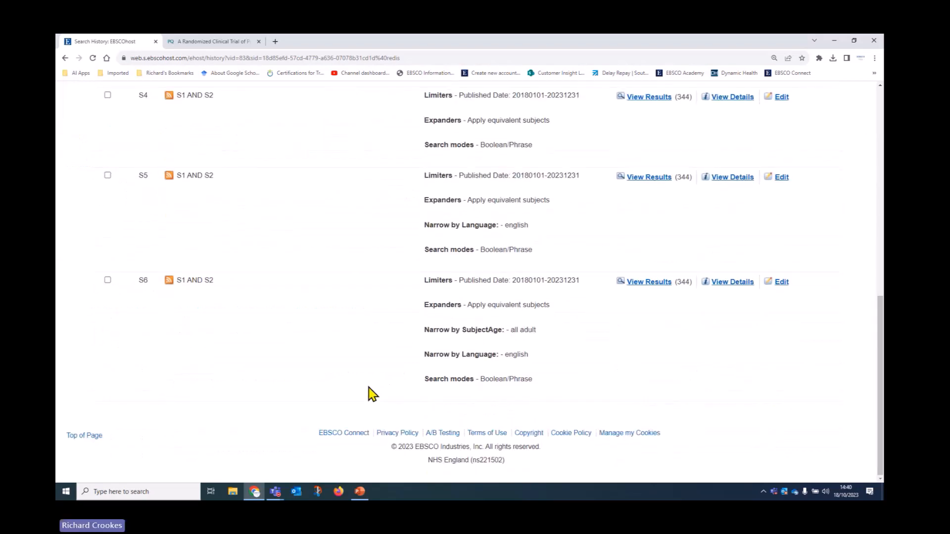
{"action": "left_click", "coordinate": [657, 287]}
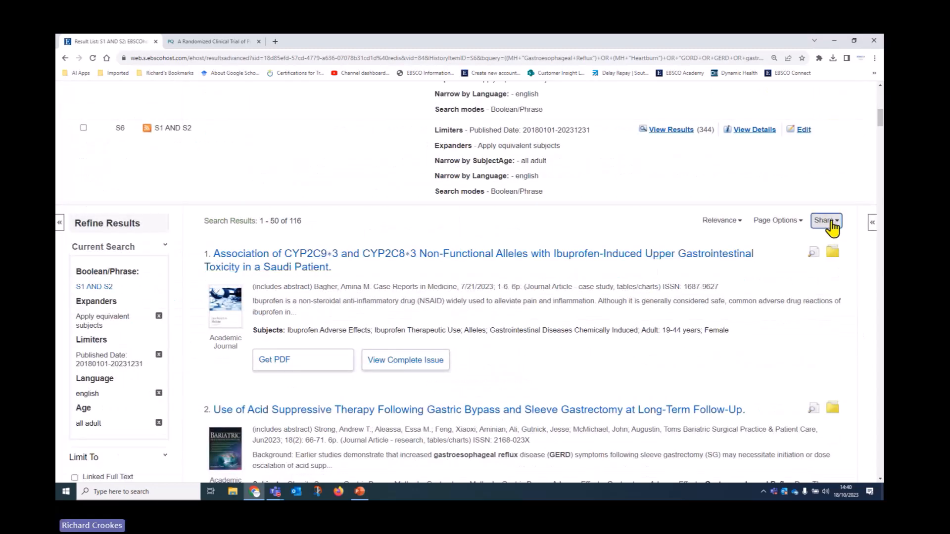
Step: Add the S1 AND S2 search to the folder as a persistent link and open My Folder
{"action": "left_click", "coordinate": [824, 220]}
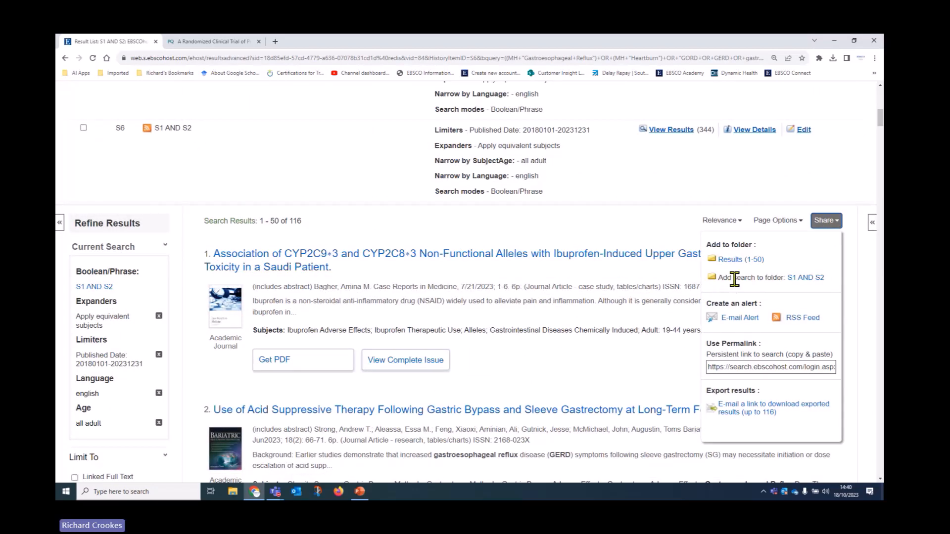
{"action": "left_click", "coordinate": [804, 280]}
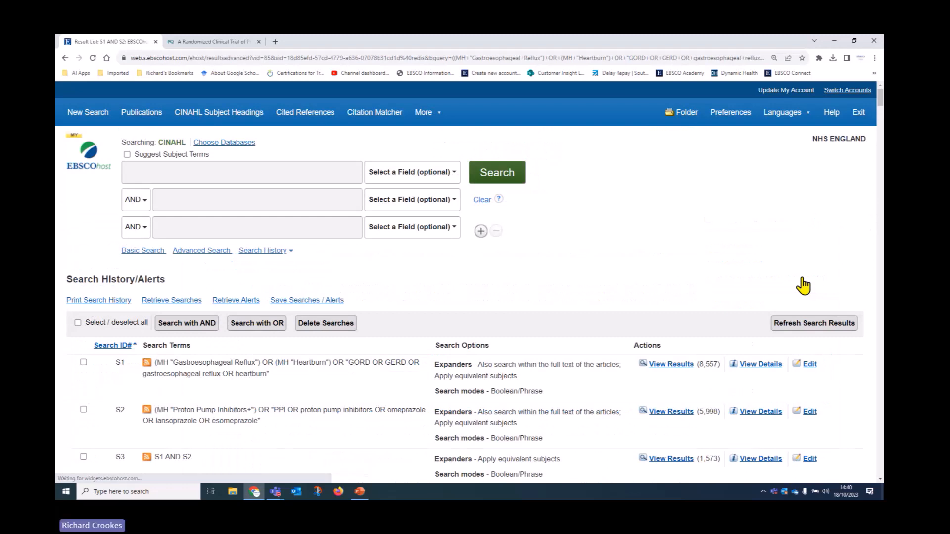
{"action": "left_click", "coordinate": [693, 116]}
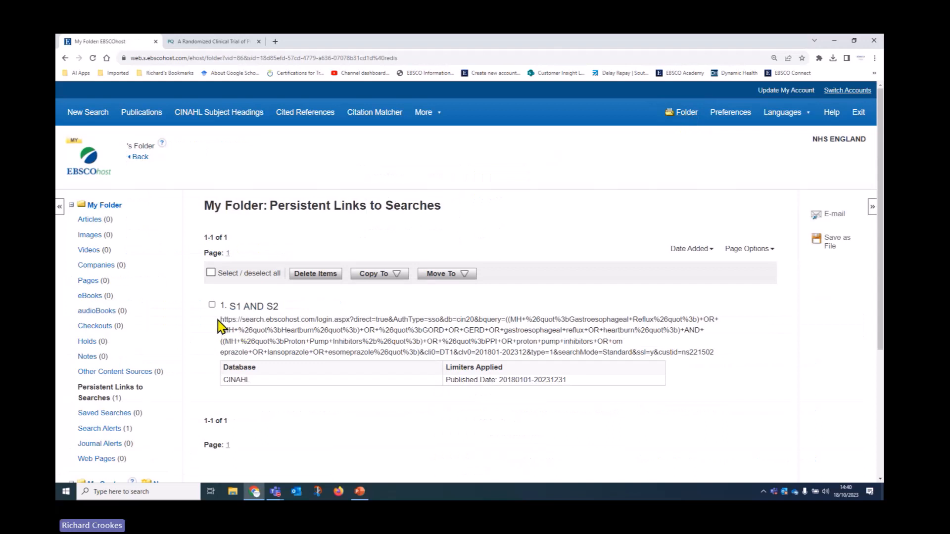
Step: Move the S1 AND S2 persistent link from My Folder into the GORD and PPI folder
{"action": "left_click_drag", "start_coordinate": [220, 319], "coordinate": [723, 364]}
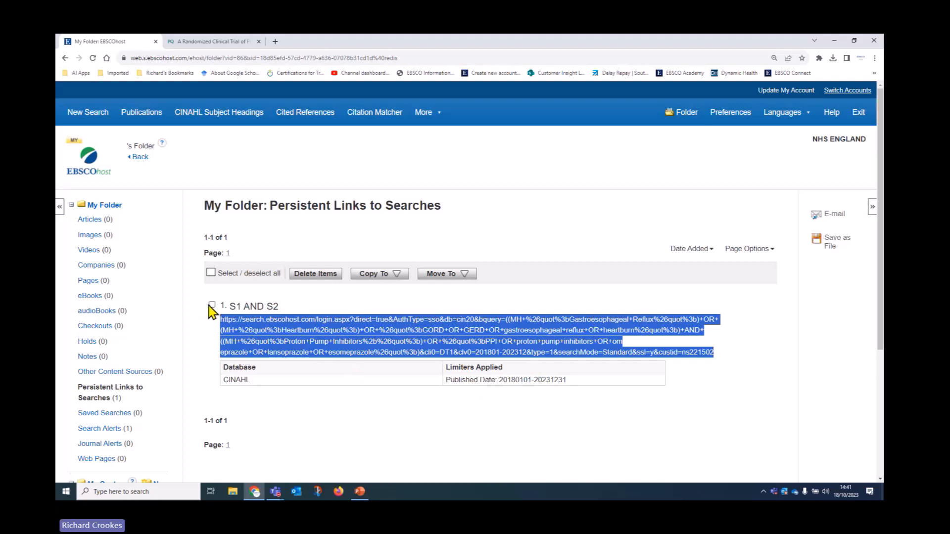
{"action": "left_click", "coordinate": [213, 311]}
{"action": "left_click", "coordinate": [212, 305]}
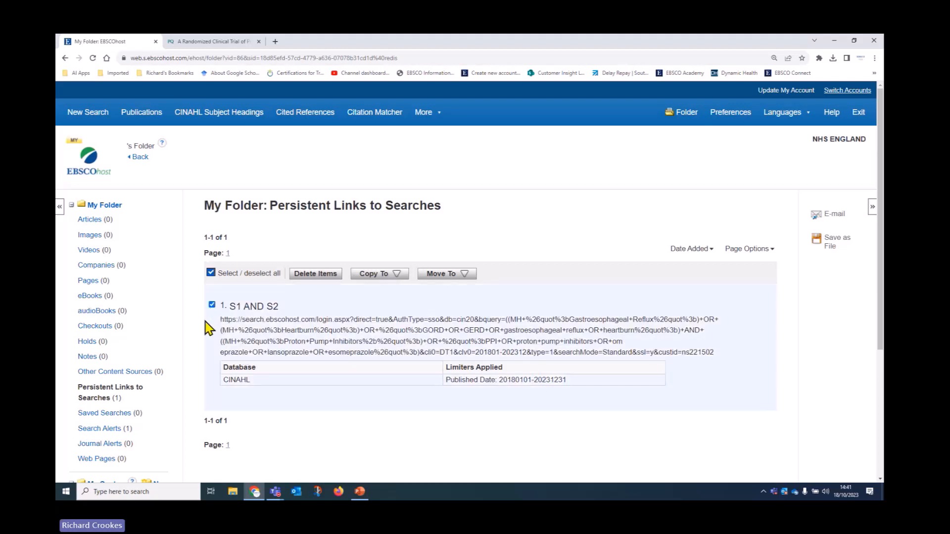
{"action": "left_click", "coordinate": [463, 275]}
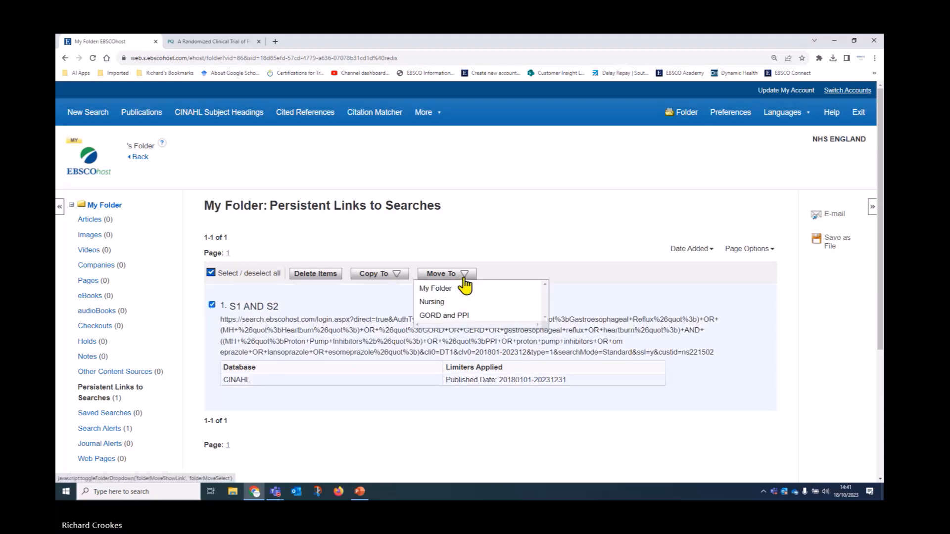
{"action": "left_click", "coordinate": [443, 316]}
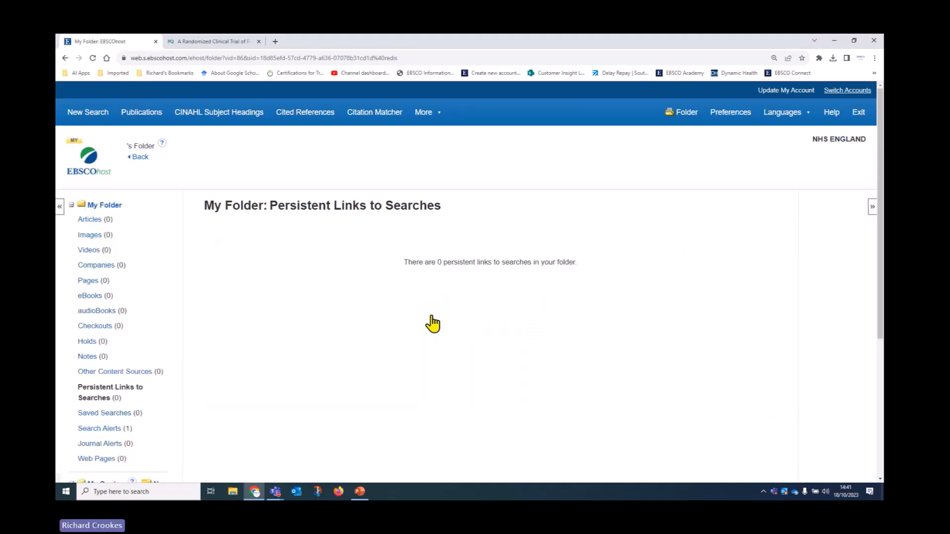
Step: Check the GORD and PPI folder's Persistent Links to Searches, glancing at the PowerPoint slides
{"action": "scroll", "coordinate": [174, 317], "scroll_direction": "down", "scroll_amount": 3}
{"action": "scroll", "coordinate": [170, 311], "scroll_direction": "down", "scroll_amount": 2}
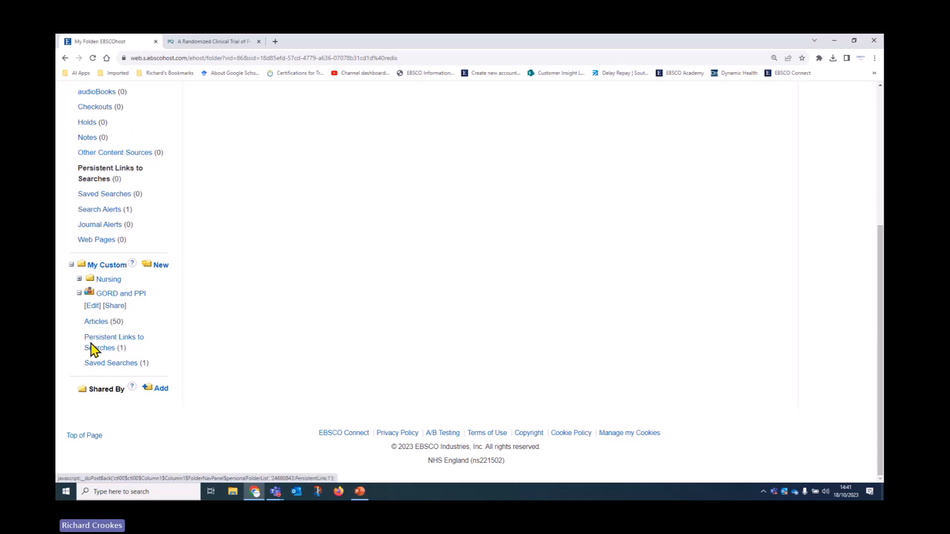
{"action": "left_click", "coordinate": [94, 348]}
{"action": "left_click", "coordinate": [102, 346]}
{"action": "key", "text": "alt+Tab"}
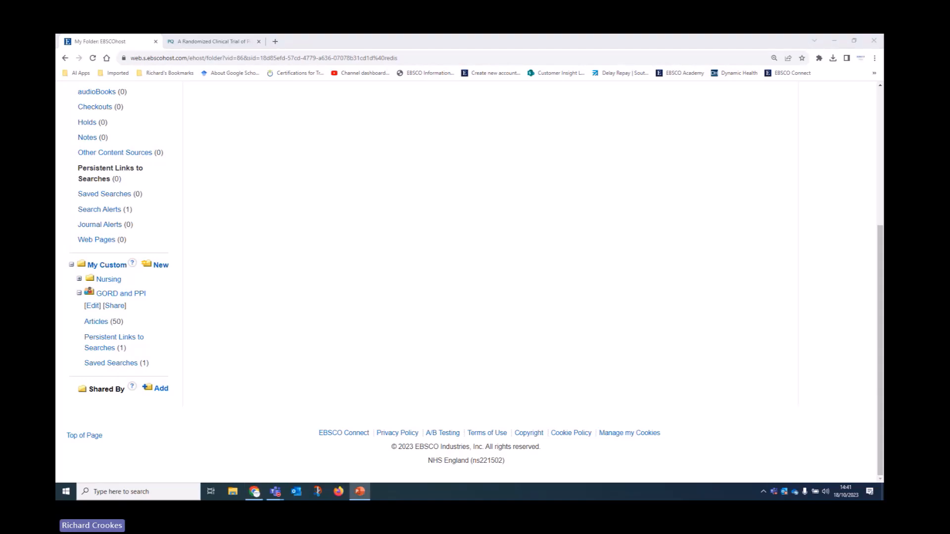
{"action": "key", "text": "alt+Tab"}
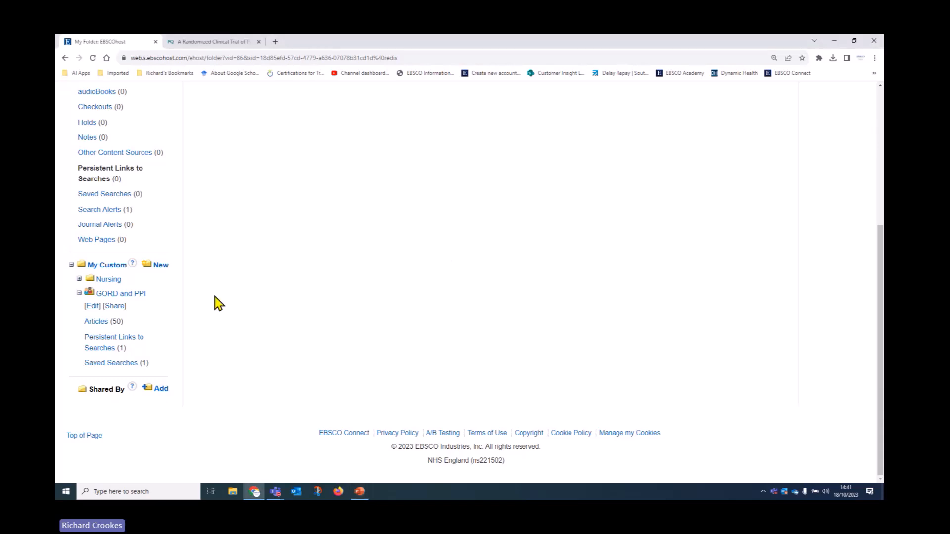
{"action": "scroll", "coordinate": [216, 304], "scroll_direction": "up", "scroll_amount": 5}
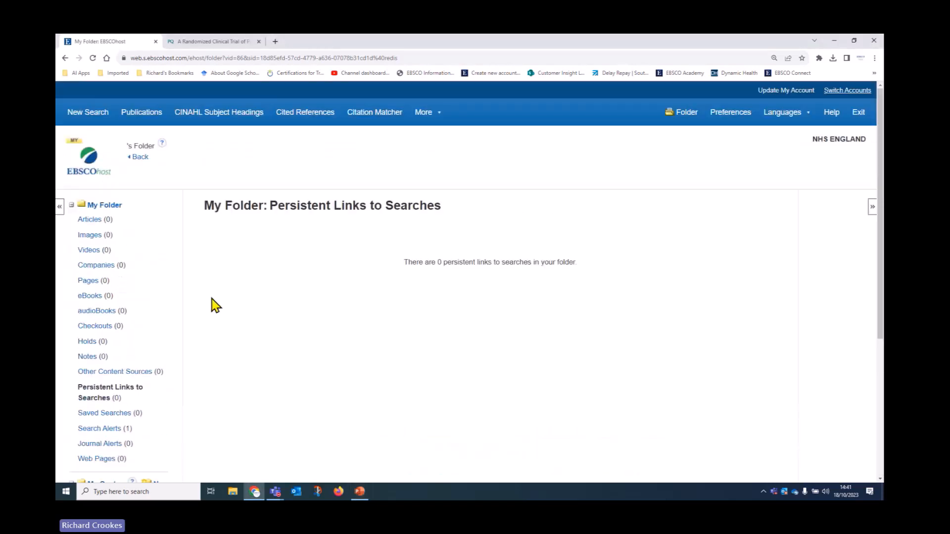
Step: Go back to the S1 AND S2 results and review the S1–S6 history and 116 results
{"action": "left_click", "coordinate": [138, 159]}
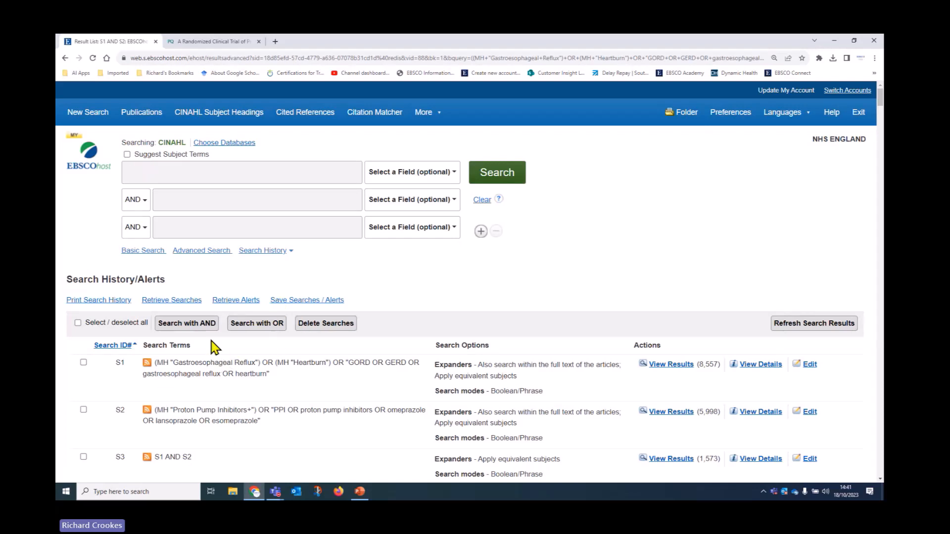
{"action": "scroll", "coordinate": [444, 323], "scroll_direction": "down", "scroll_amount": 5}
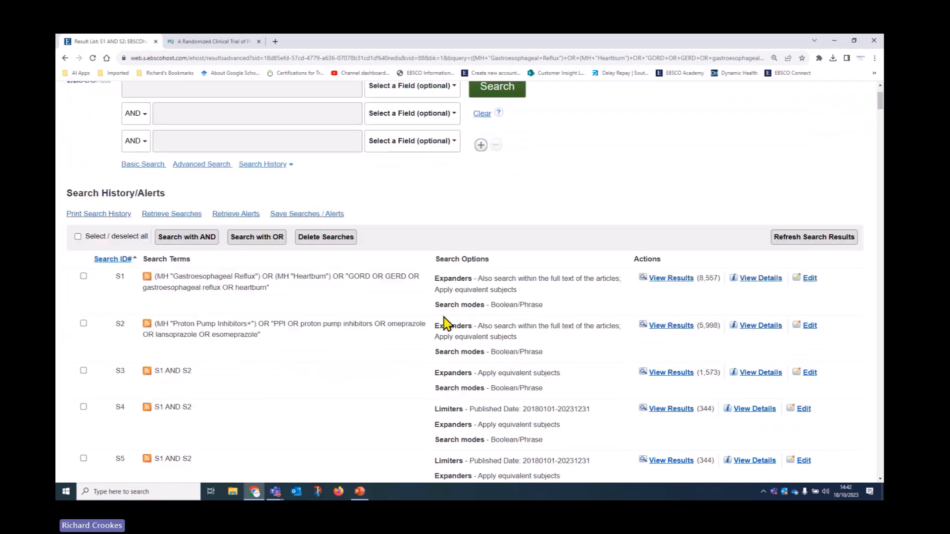
{"action": "scroll", "coordinate": [443, 325], "scroll_direction": "up", "scroll_amount": 4}
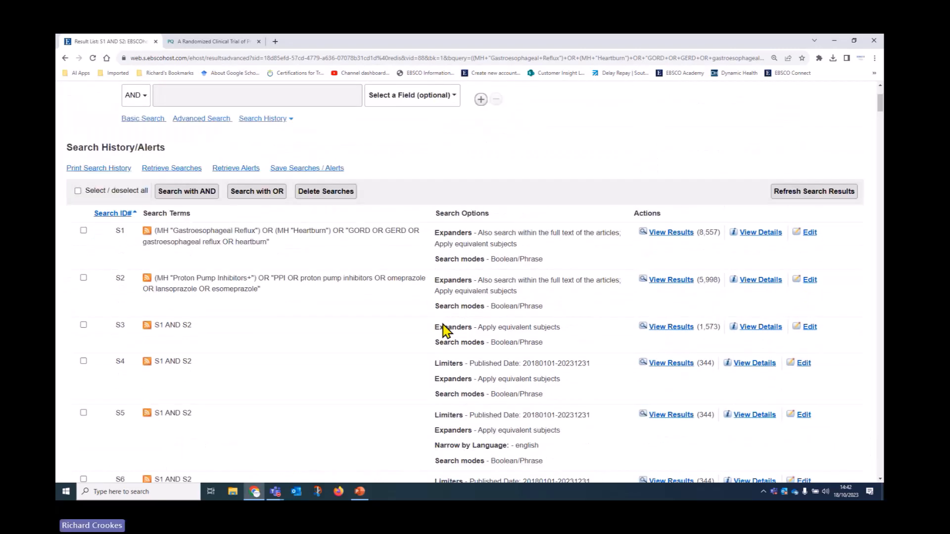
{"action": "scroll", "coordinate": [440, 332], "scroll_direction": "down", "scroll_amount": 9}
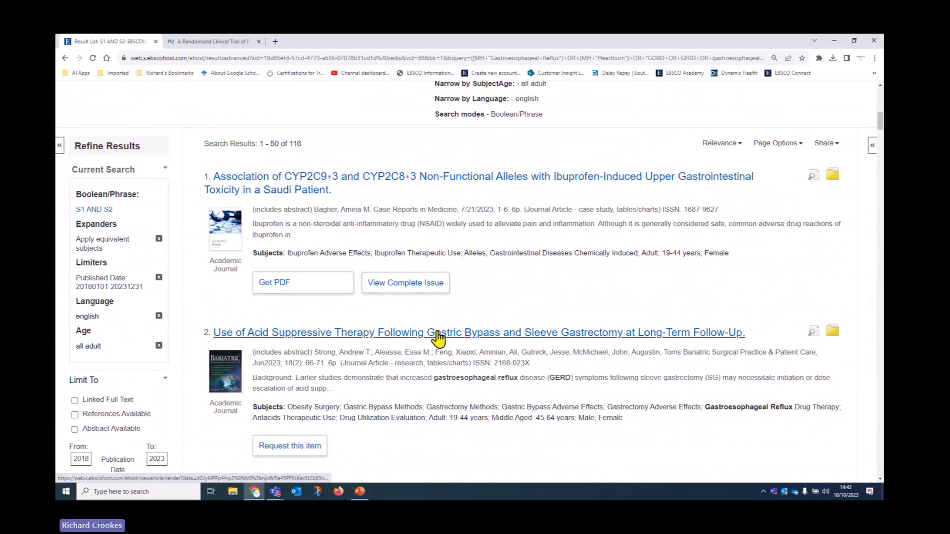
{"action": "scroll", "coordinate": [438, 339], "scroll_direction": "up", "scroll_amount": 1}
{"action": "scroll", "coordinate": [438, 340], "scroll_direction": "up", "scroll_amount": 2}
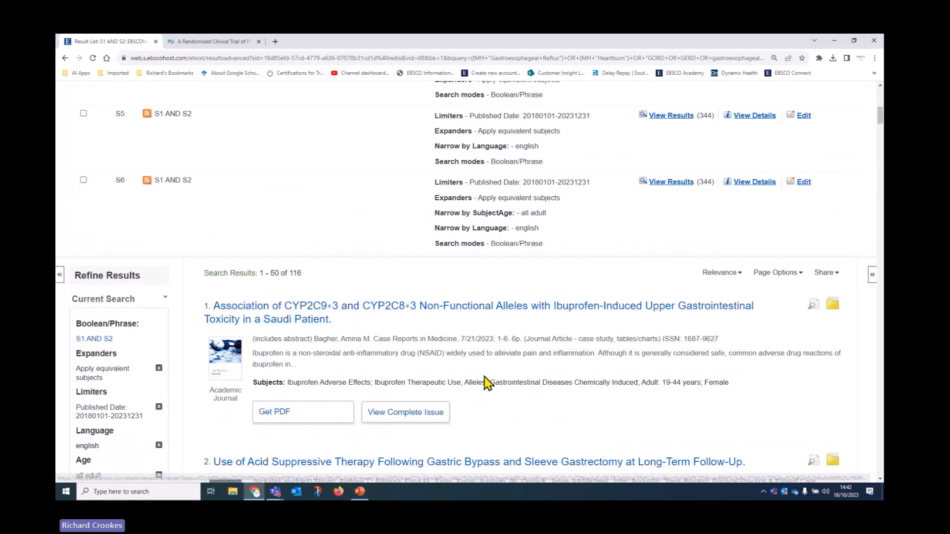
{"action": "scroll", "coordinate": [484, 379], "scroll_direction": "up", "scroll_amount": 5}
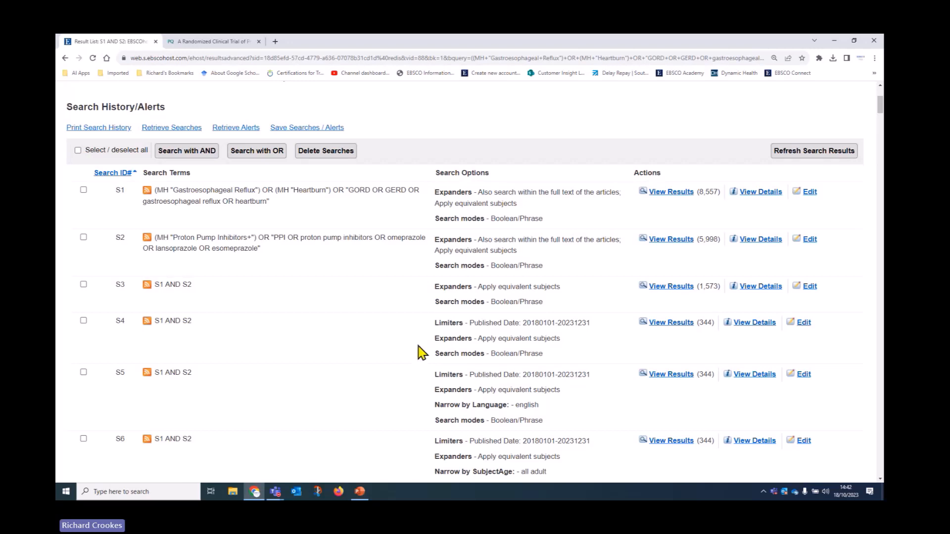
{"action": "scroll", "coordinate": [418, 364], "scroll_direction": "up", "scroll_amount": 3}
{"action": "scroll", "coordinate": [418, 363], "scroll_direction": "up", "scroll_amount": 1}
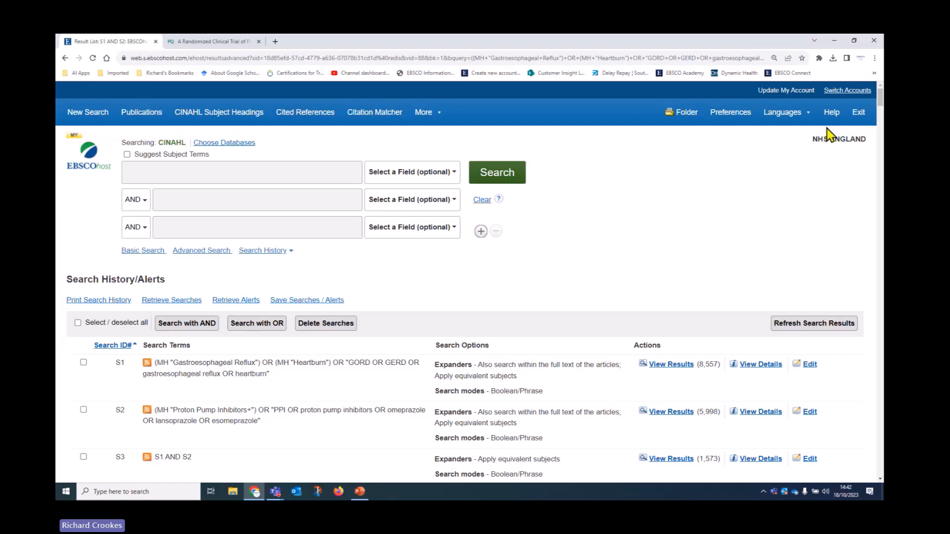
Step: Open EBSCOhost Help in its own window, maximized to fill the screen
{"action": "left_click", "coordinate": [831, 113]}
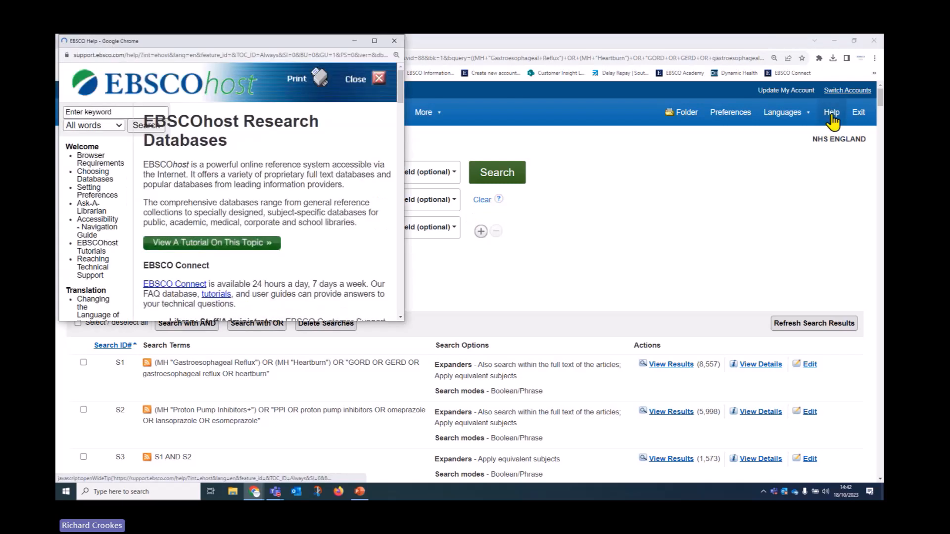
{"action": "left_click", "coordinate": [355, 79]}
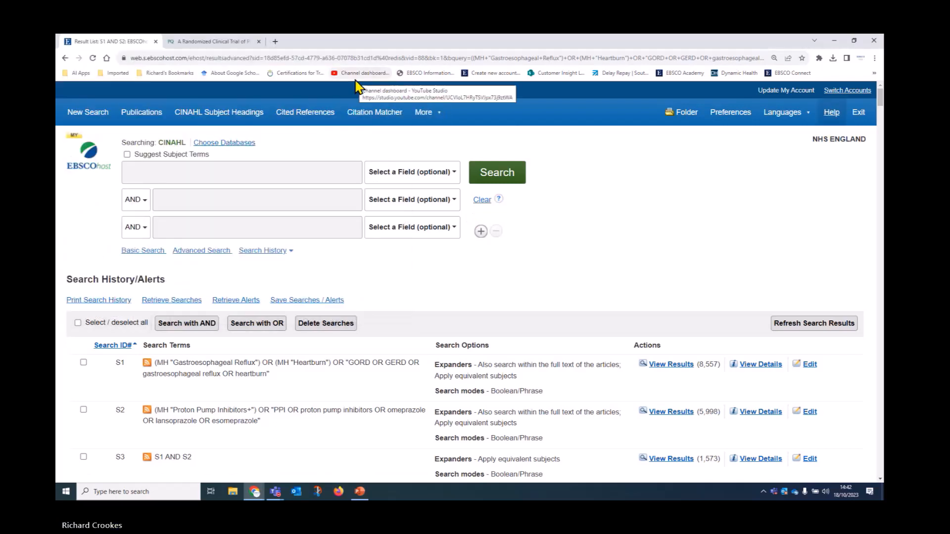
{"action": "left_click", "coordinate": [831, 114]}
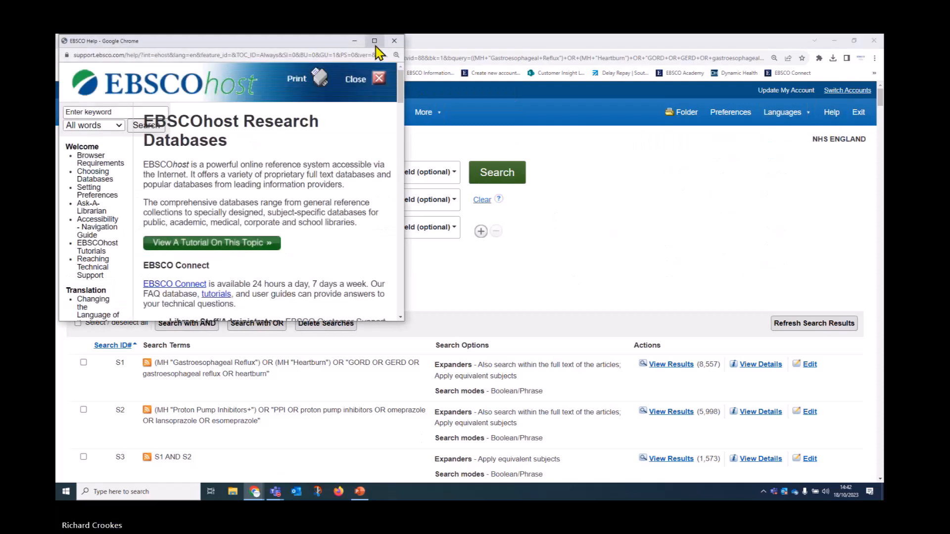
{"action": "left_click", "coordinate": [375, 44]}
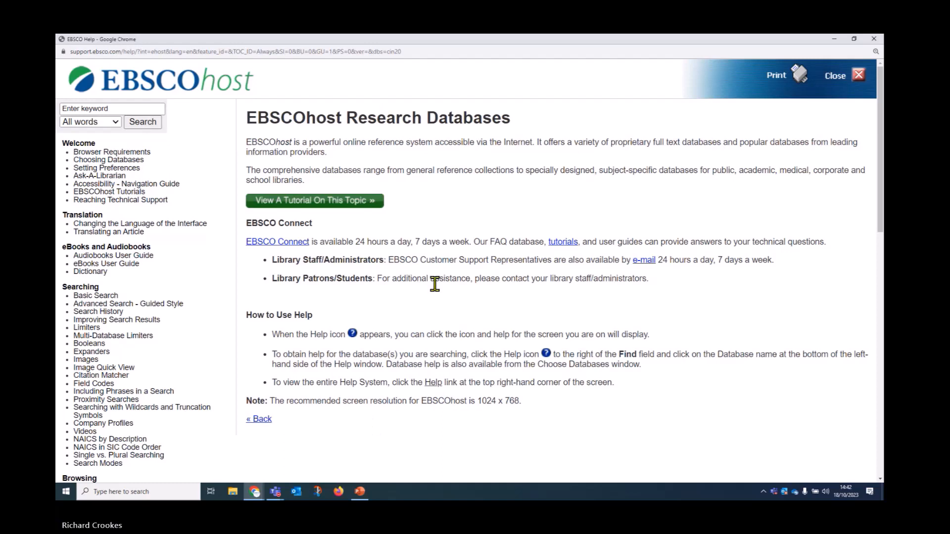
Step: Read the Advanced Search – Guided Style, Search History and Result List help topics
{"action": "left_click", "coordinate": [165, 313]}
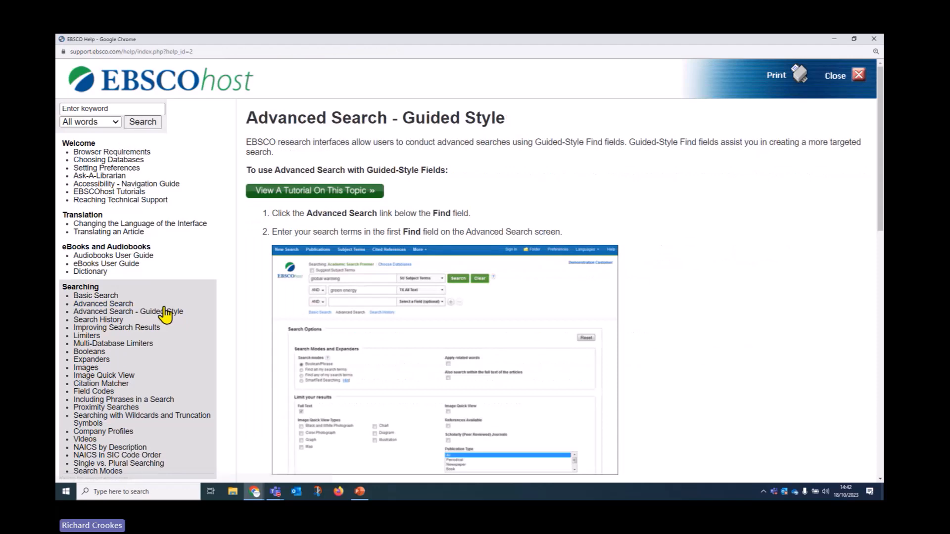
{"action": "scroll", "coordinate": [162, 319], "scroll_direction": "down", "scroll_amount": 3}
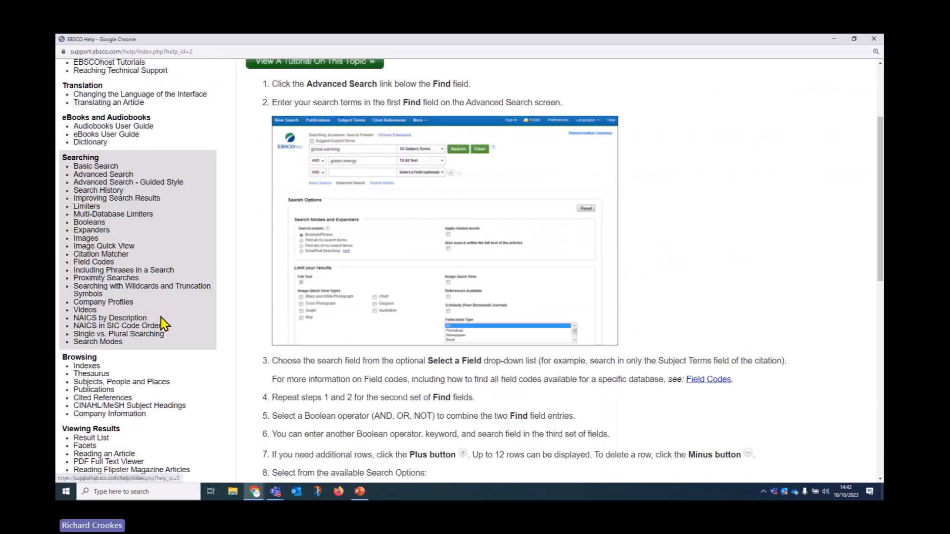
{"action": "left_click", "coordinate": [105, 193]}
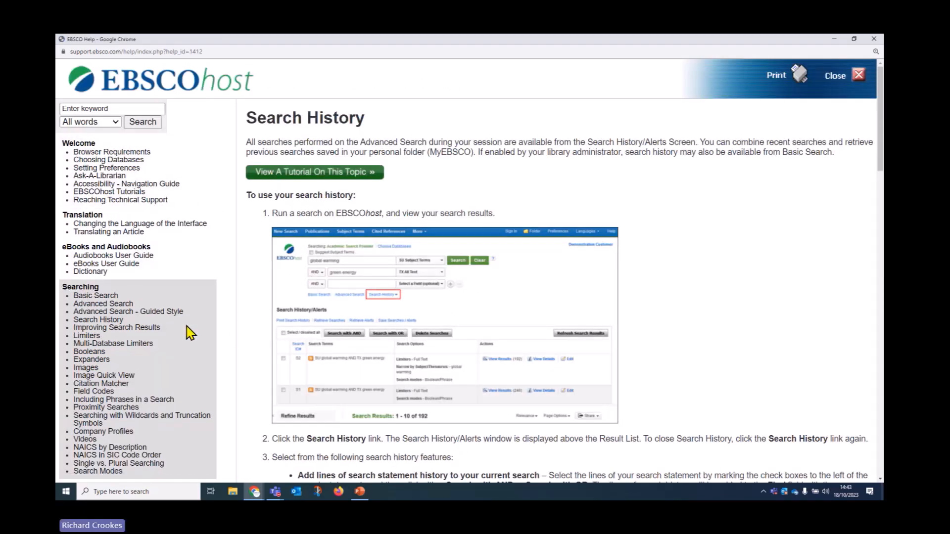
{"action": "scroll", "coordinate": [190, 330], "scroll_direction": "down", "scroll_amount": 4}
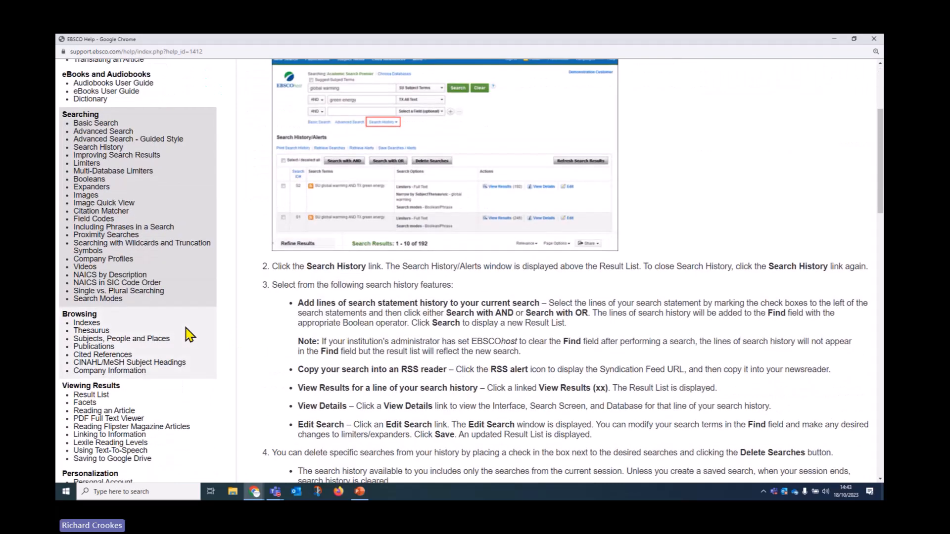
{"action": "scroll", "coordinate": [190, 336], "scroll_direction": "down", "scroll_amount": 4}
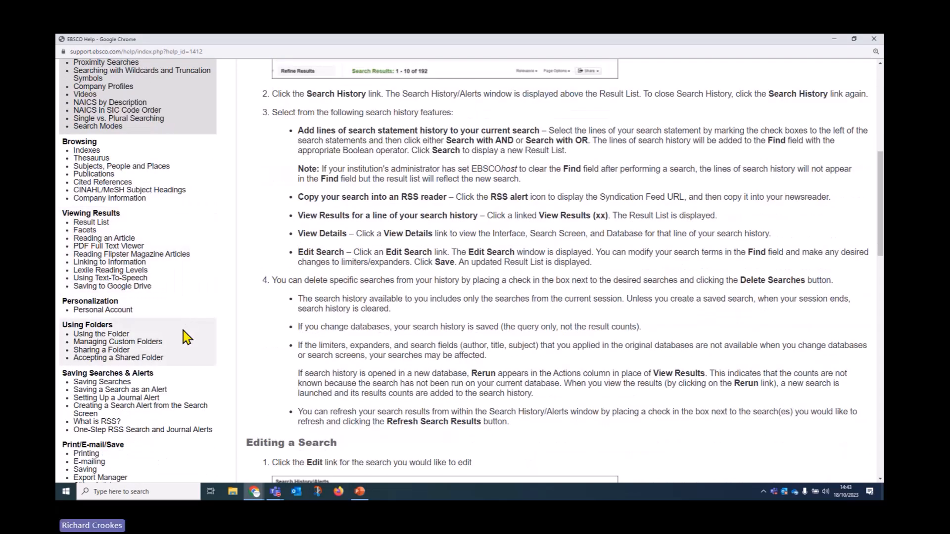
{"action": "left_click", "coordinate": [104, 224]}
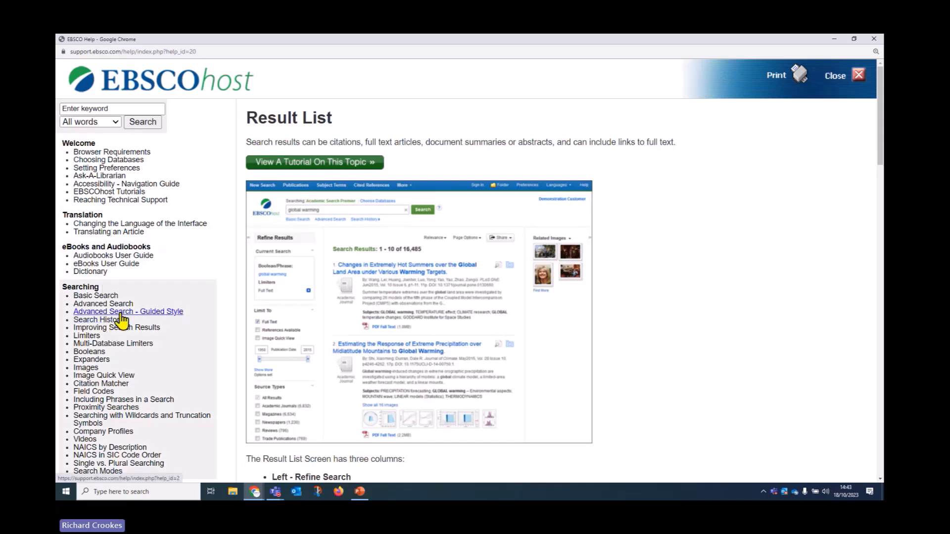
{"action": "scroll", "coordinate": [122, 324], "scroll_direction": "down", "scroll_amount": 2}
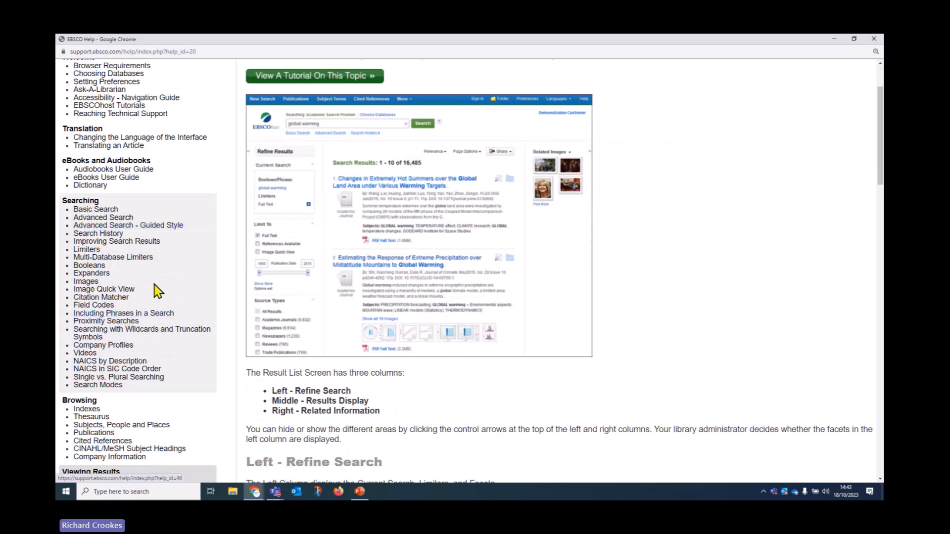
{"action": "scroll", "coordinate": [165, 274], "scroll_direction": "down", "scroll_amount": 6}
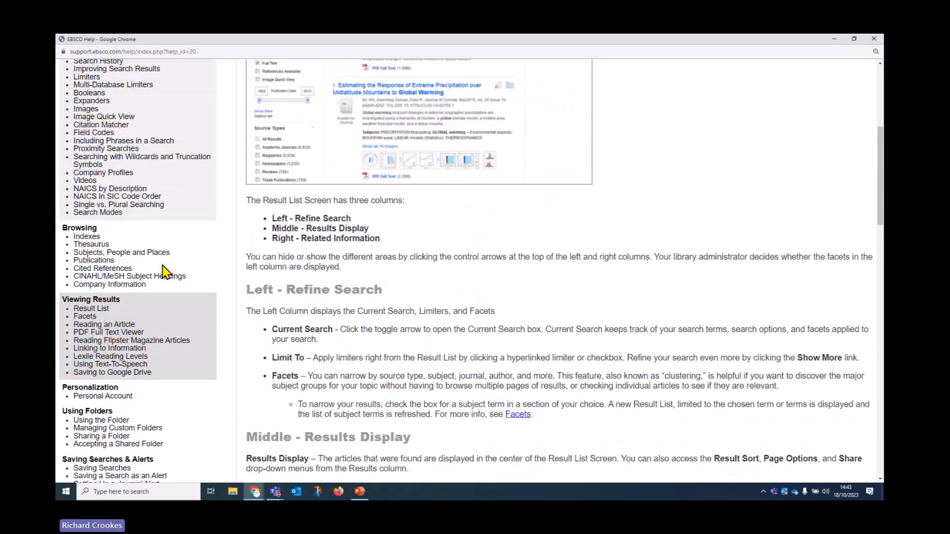
{"action": "scroll", "coordinate": [157, 266], "scroll_direction": "down", "scroll_amount": 2}
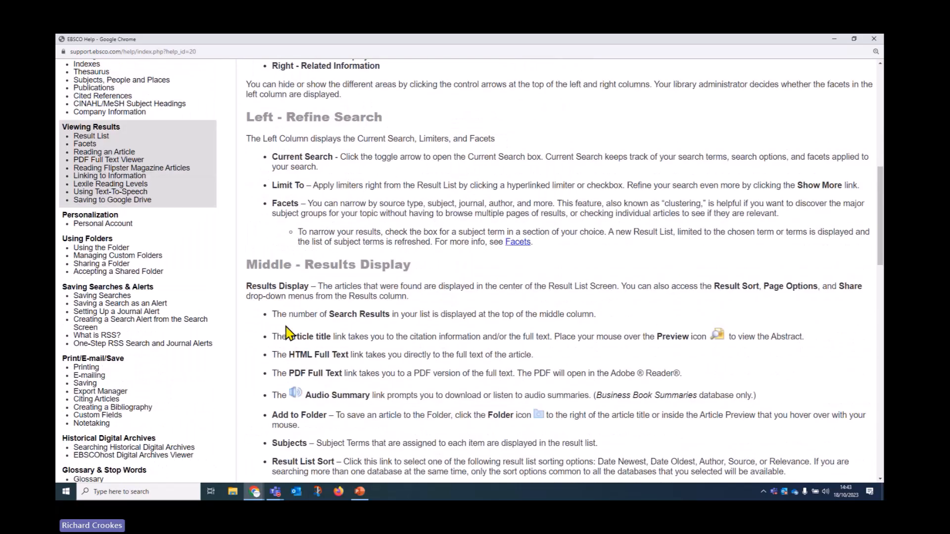
Step: Read the Using the Folder, Managing Custom Folders and Sharing a Folder help topics
{"action": "left_click", "coordinate": [101, 249]}
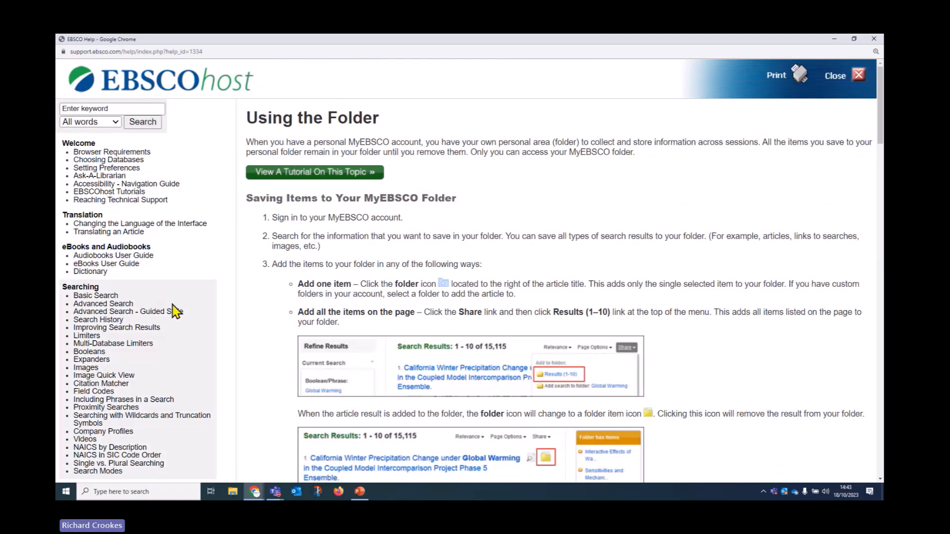
{"action": "scroll", "coordinate": [174, 311], "scroll_direction": "down", "scroll_amount": 8}
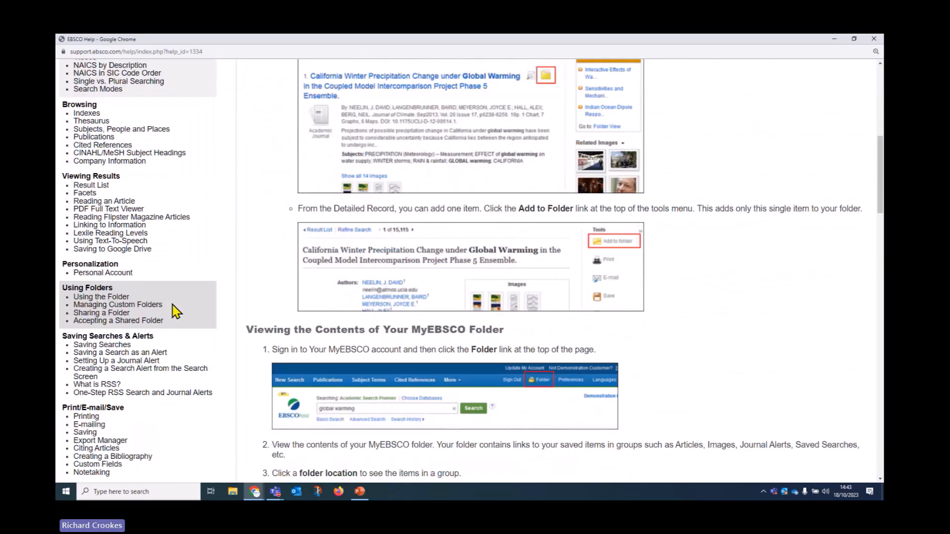
{"action": "left_click", "coordinate": [134, 301]}
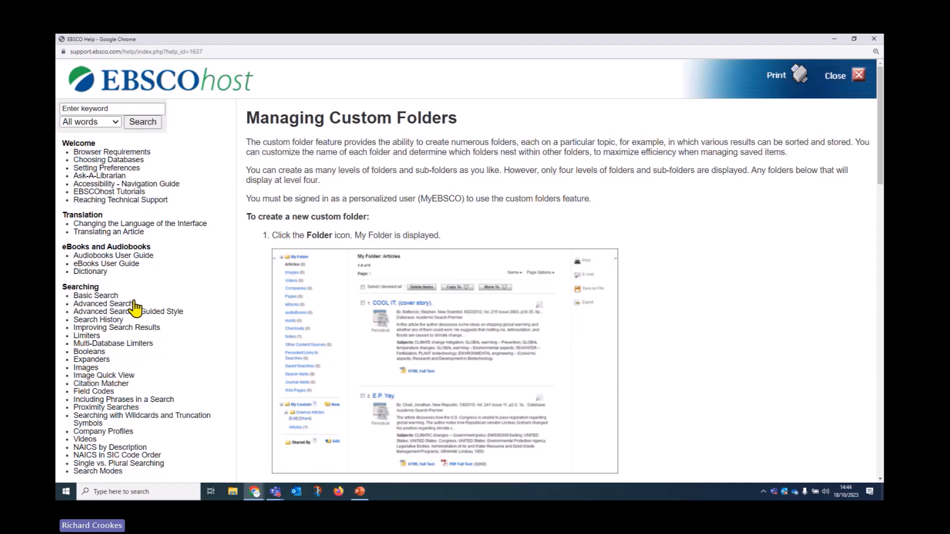
{"action": "scroll", "coordinate": [193, 363], "scroll_direction": "down", "scroll_amount": 5}
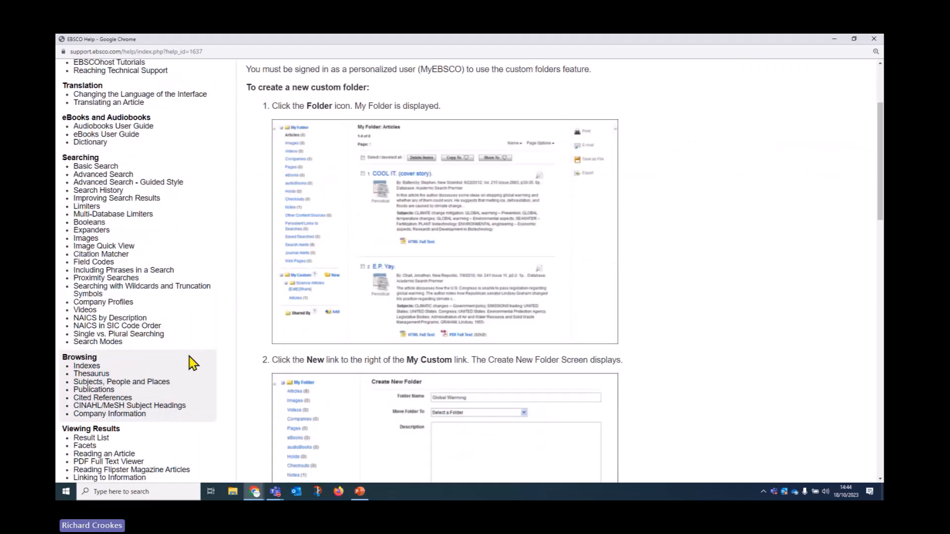
{"action": "scroll", "coordinate": [190, 367], "scroll_direction": "down", "scroll_amount": 3}
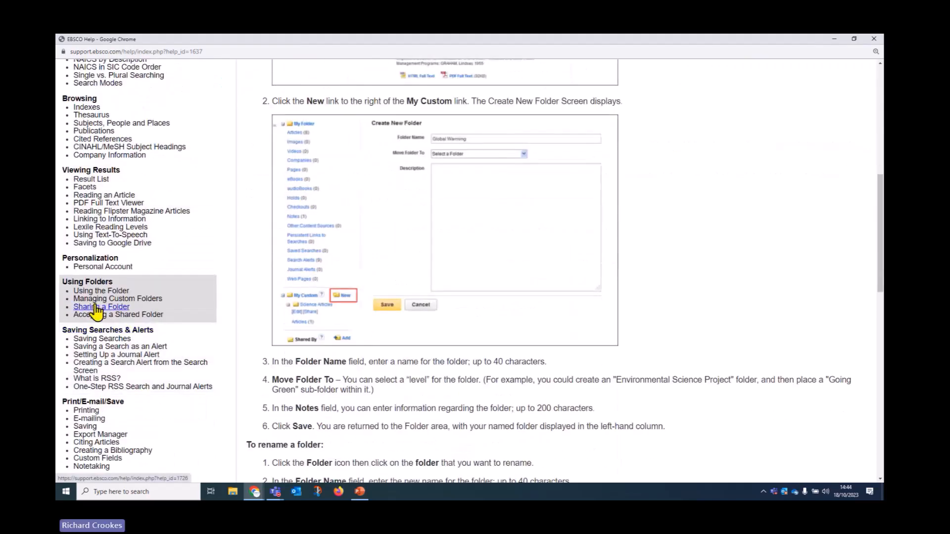
{"action": "left_click", "coordinate": [95, 307]}
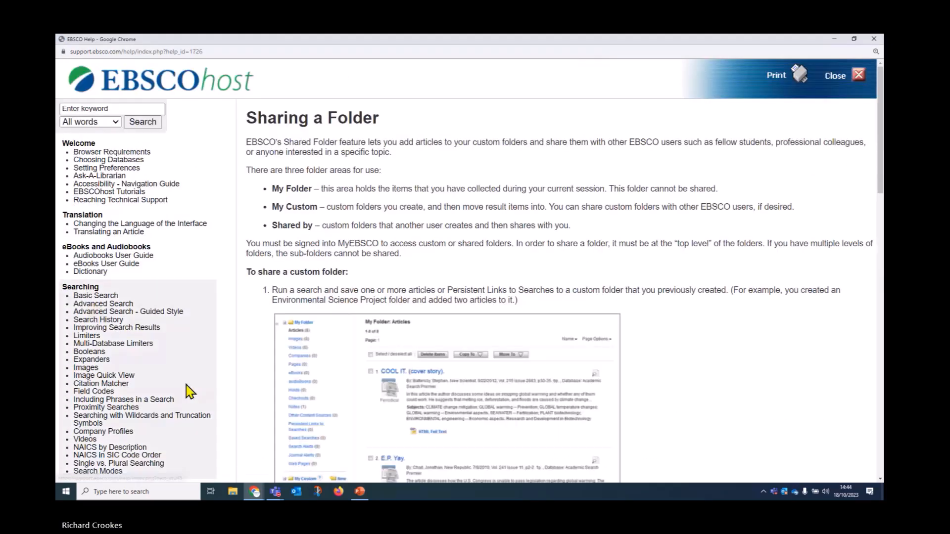
{"action": "scroll", "coordinate": [186, 388], "scroll_direction": "down", "scroll_amount": 7}
{"action": "scroll", "coordinate": [163, 381], "scroll_direction": "down", "scroll_amount": 5}
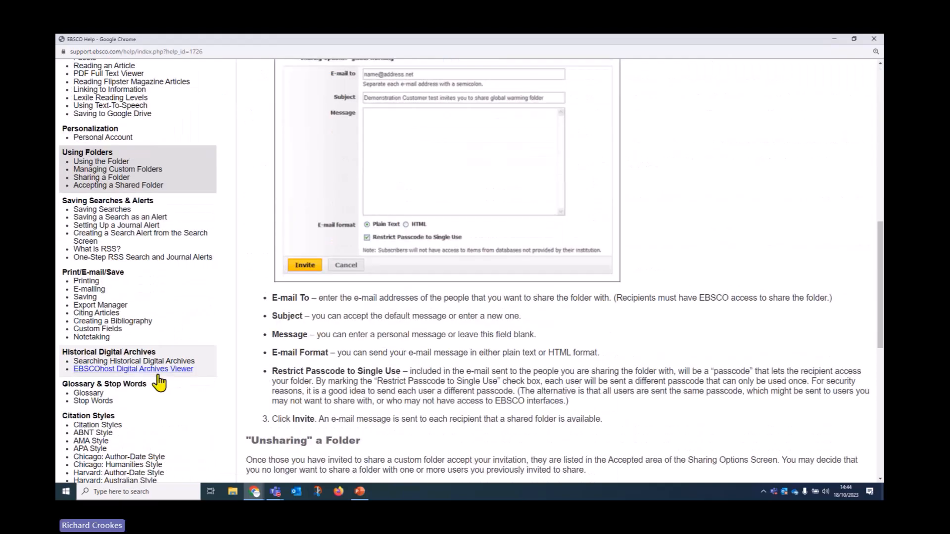
{"action": "scroll", "coordinate": [193, 380], "scroll_direction": "down", "scroll_amount": 5}
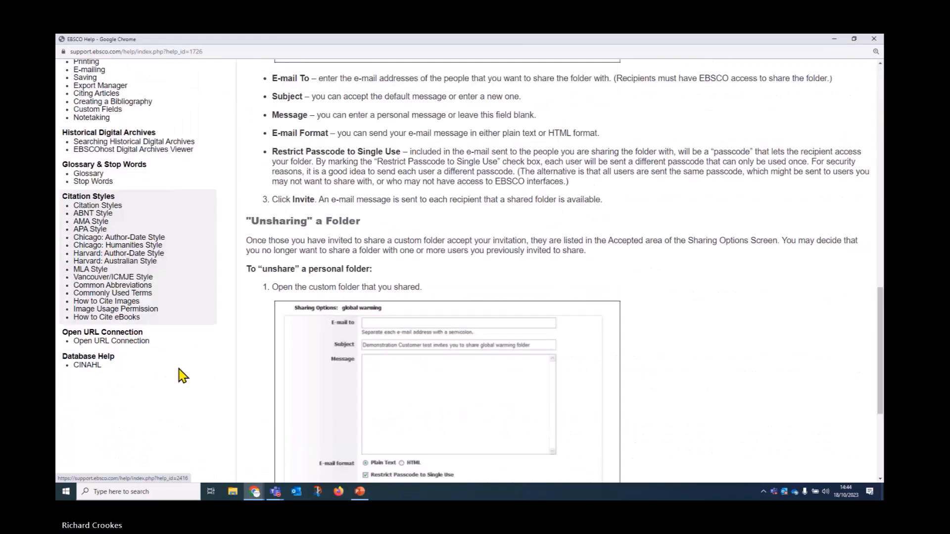
{"action": "scroll", "coordinate": [170, 382], "scroll_direction": "up", "scroll_amount": 4}
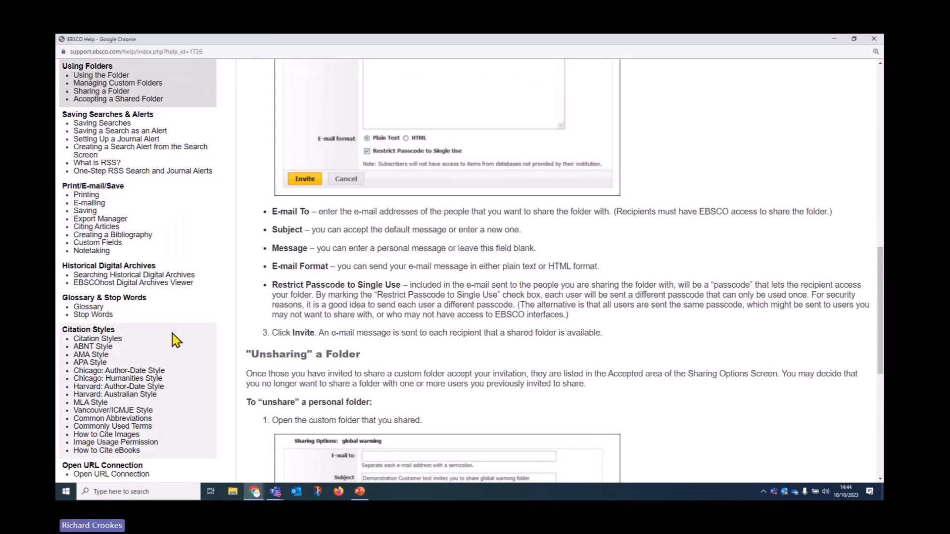
{"action": "scroll", "coordinate": [171, 345], "scroll_direction": "down", "scroll_amount": 4}
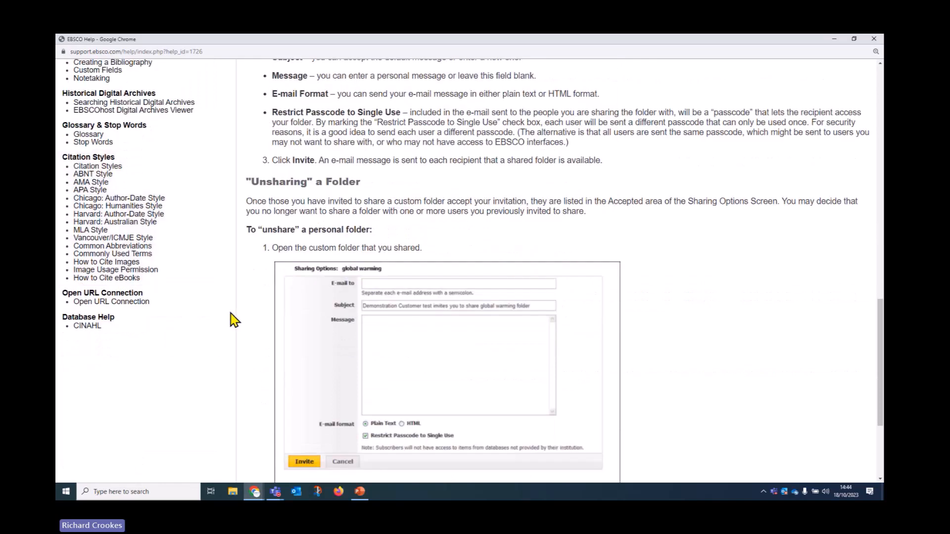
Step: Open the CINAHL database help and review its Searchable Fields field-tag table
{"action": "left_click", "coordinate": [92, 329]}
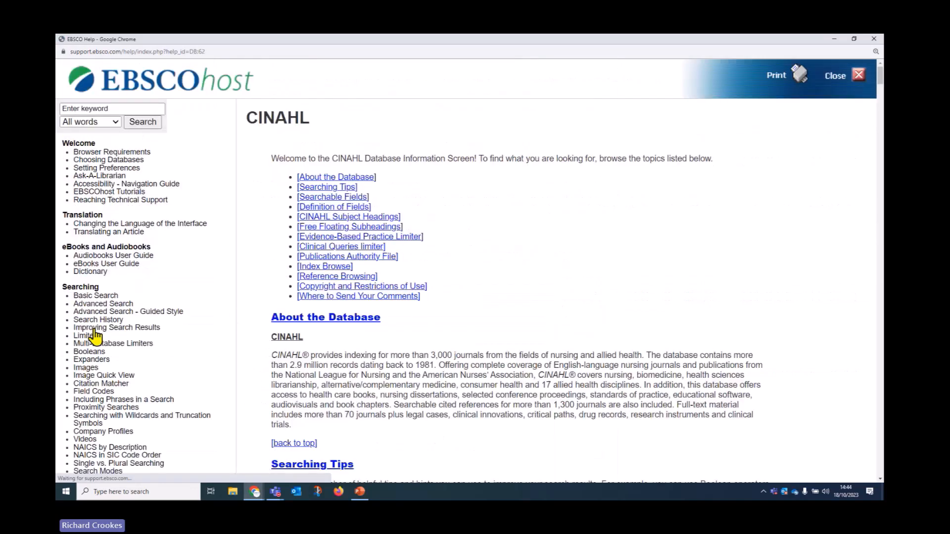
{"action": "left_click", "coordinate": [321, 198]}
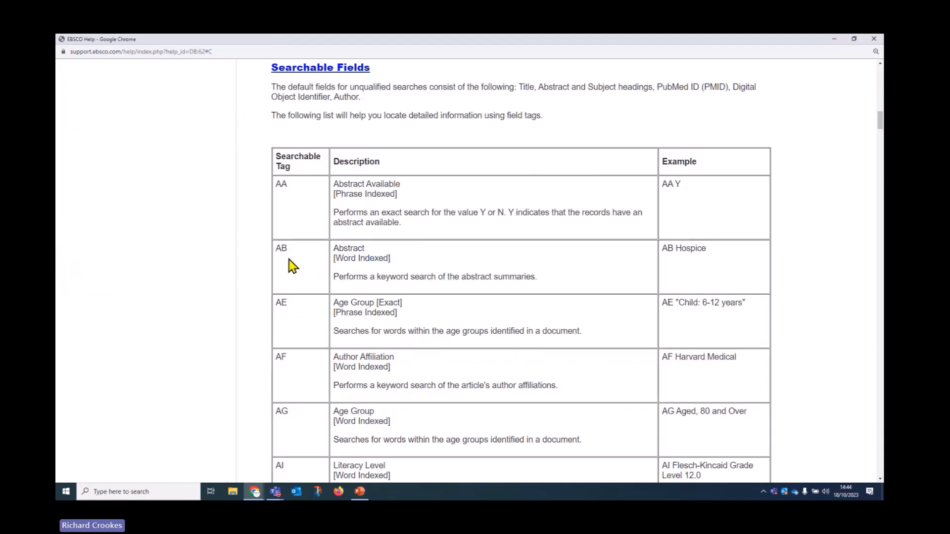
{"action": "scroll", "coordinate": [275, 277], "scroll_direction": "down", "scroll_amount": 6}
{"action": "scroll", "coordinate": [275, 280], "scroll_direction": "down", "scroll_amount": 7}
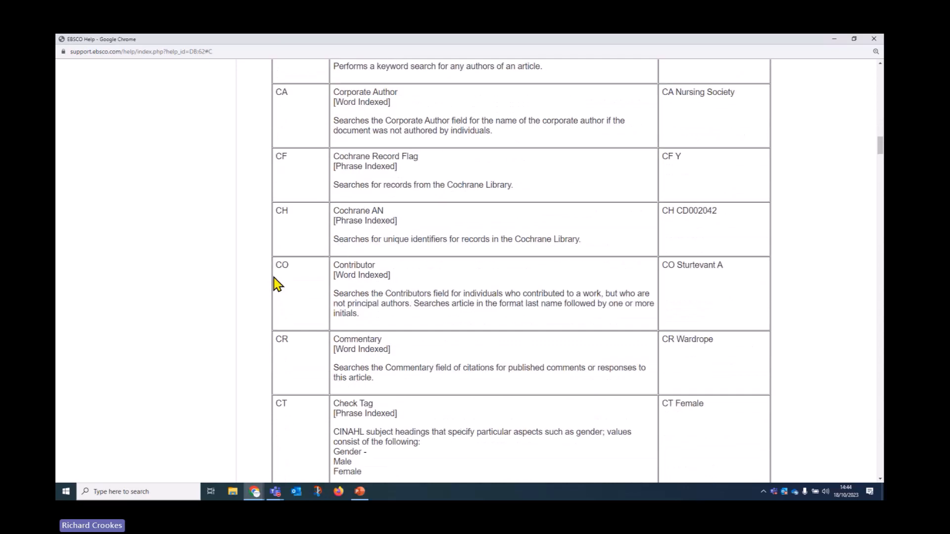
{"action": "scroll", "coordinate": [277, 285], "scroll_direction": "up", "scroll_amount": 20}
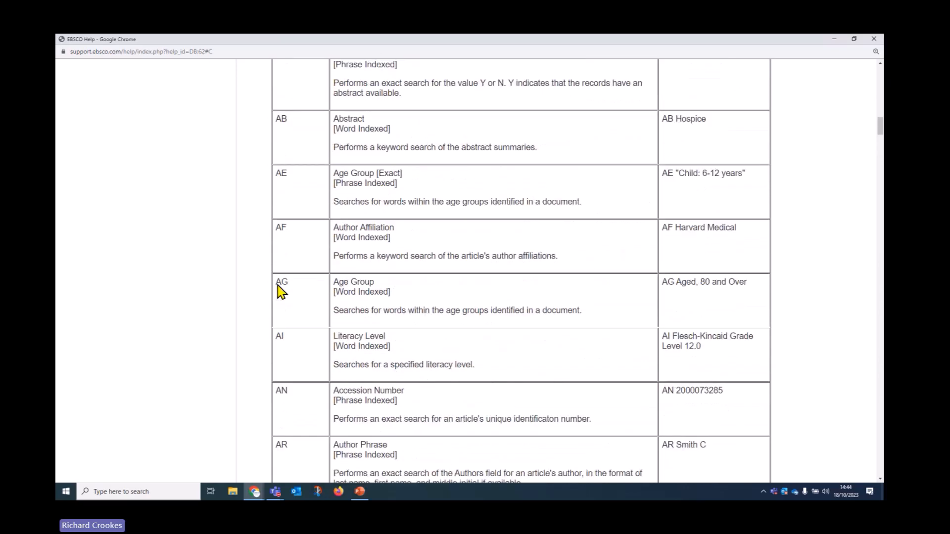
{"action": "left_click", "coordinate": [299, 348]}
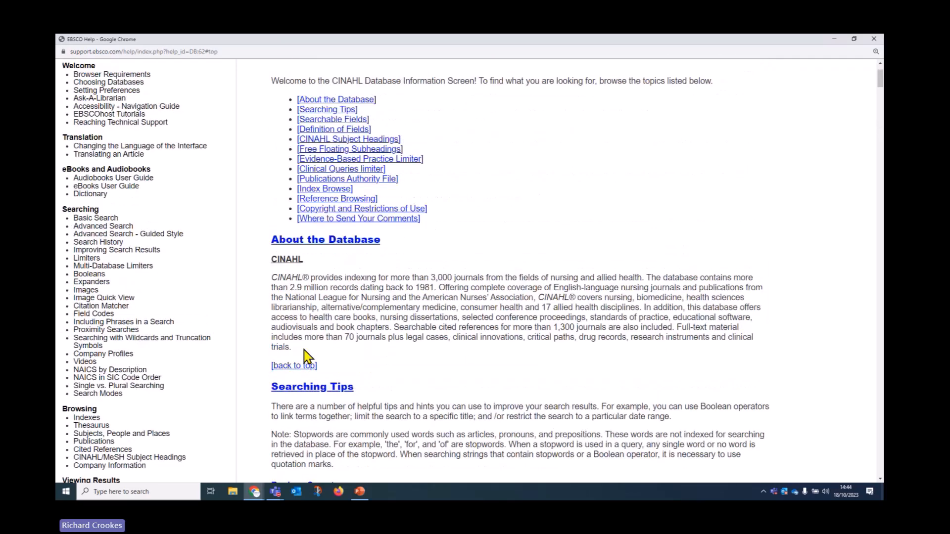
Step: Review the Definition of Fields table, highlighting the Keywords field description
{"action": "left_click", "coordinate": [319, 129]}
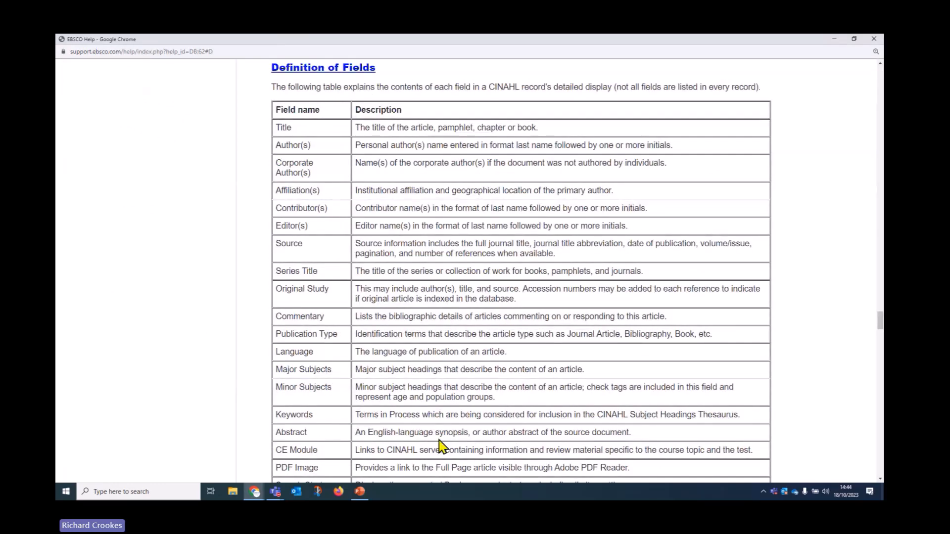
{"action": "scroll", "coordinate": [439, 436], "scroll_direction": "down", "scroll_amount": 1}
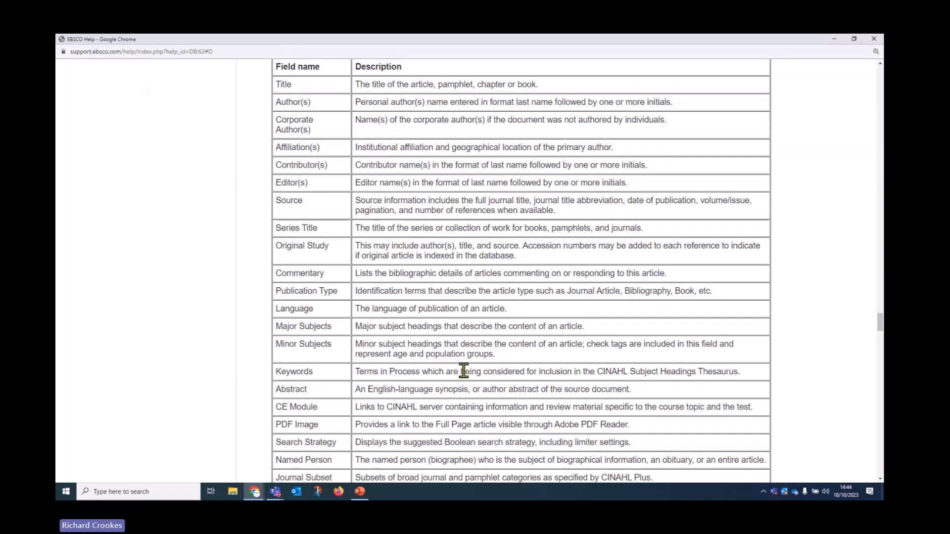
{"action": "left_click_drag", "start_coordinate": [355, 371], "coordinate": [748, 371]}
{"action": "scroll", "coordinate": [500, 389], "scroll_direction": "down", "scroll_amount": 1}
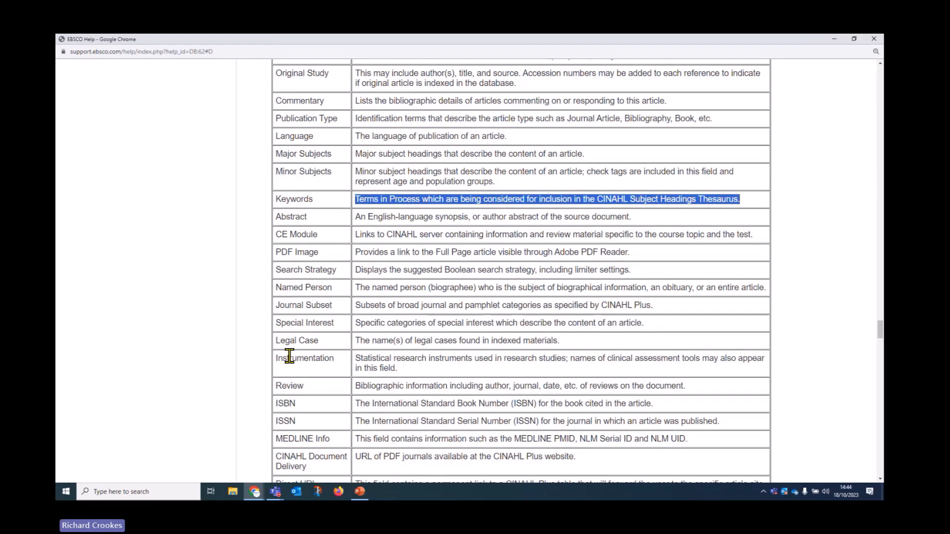
{"action": "left_click_drag", "start_coordinate": [356, 361], "coordinate": [517, 368]}
{"action": "scroll", "coordinate": [520, 365], "scroll_direction": "up", "scroll_amount": 5}
{"action": "scroll", "coordinate": [520, 365], "scroll_direction": "up", "scroll_amount": 10}
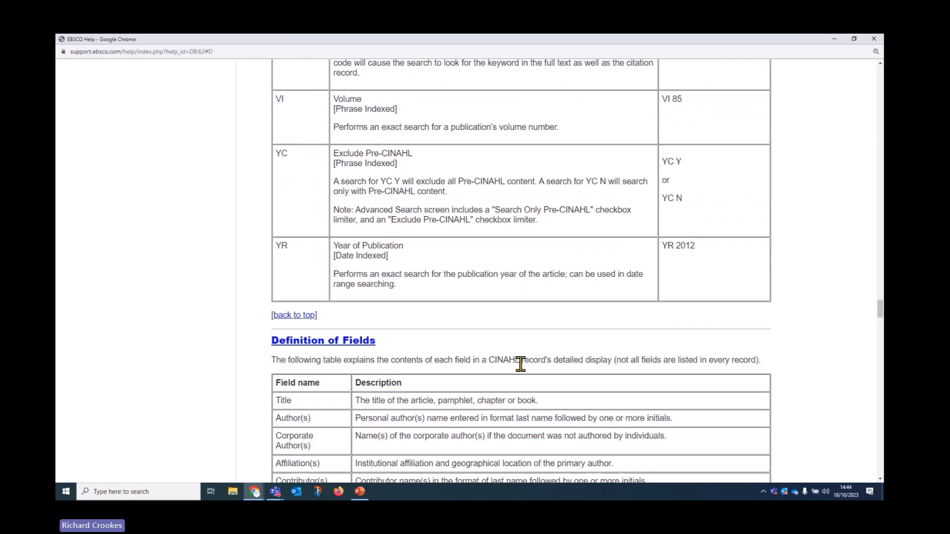
Step: Close EBSCO Help and open EBSCO Connect in a new tab from the footer link
{"action": "left_click", "coordinate": [874, 42]}
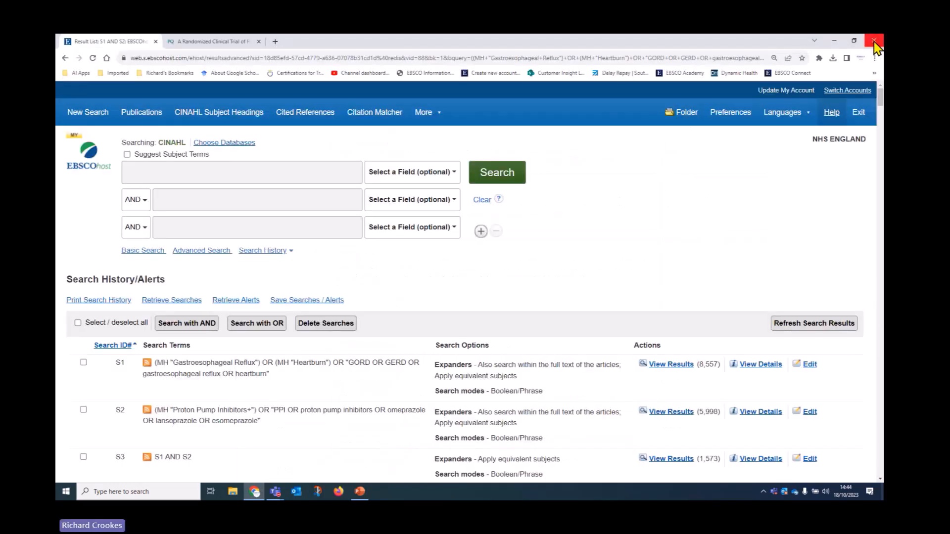
{"action": "left_click_drag", "start_coordinate": [881, 101], "coordinate": [880, 472]}
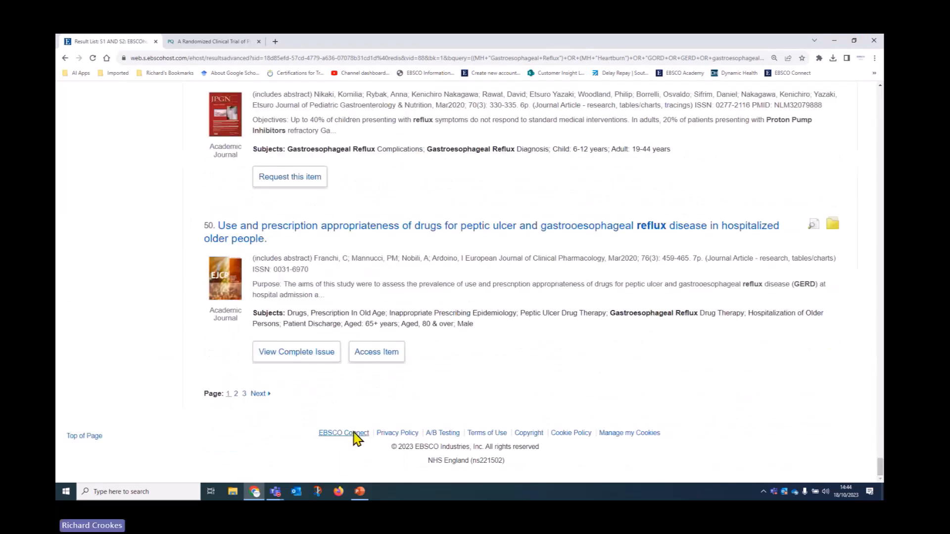
{"action": "left_click", "coordinate": [353, 437]}
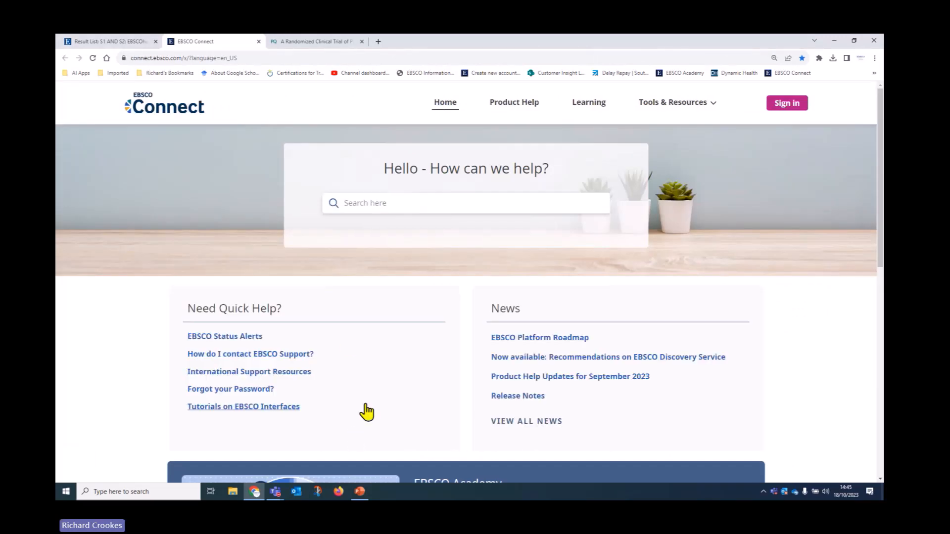
Step: View the Using EBSCOhost Search History tutorial from Tutorials on EBSCO Interfaces, then return Home
{"action": "left_click", "coordinate": [237, 407]}
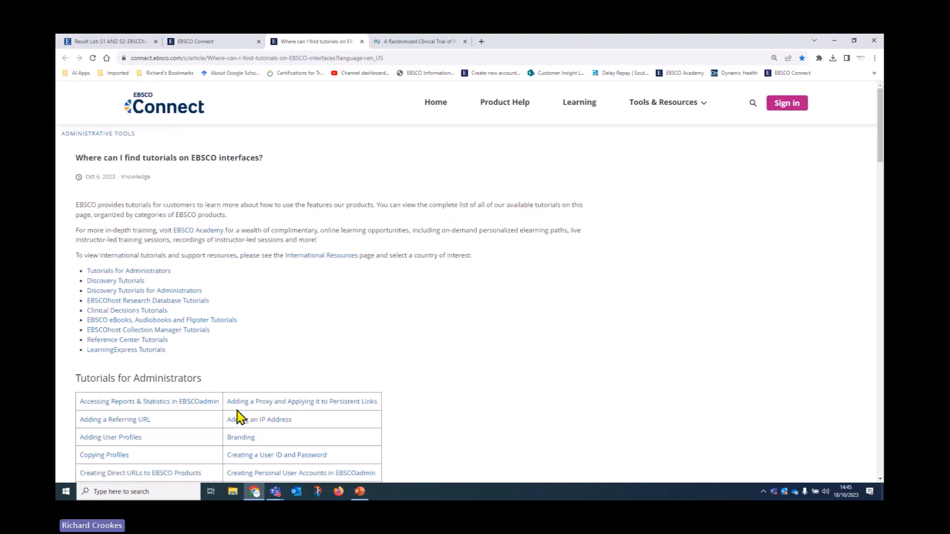
{"action": "left_click", "coordinate": [113, 302]}
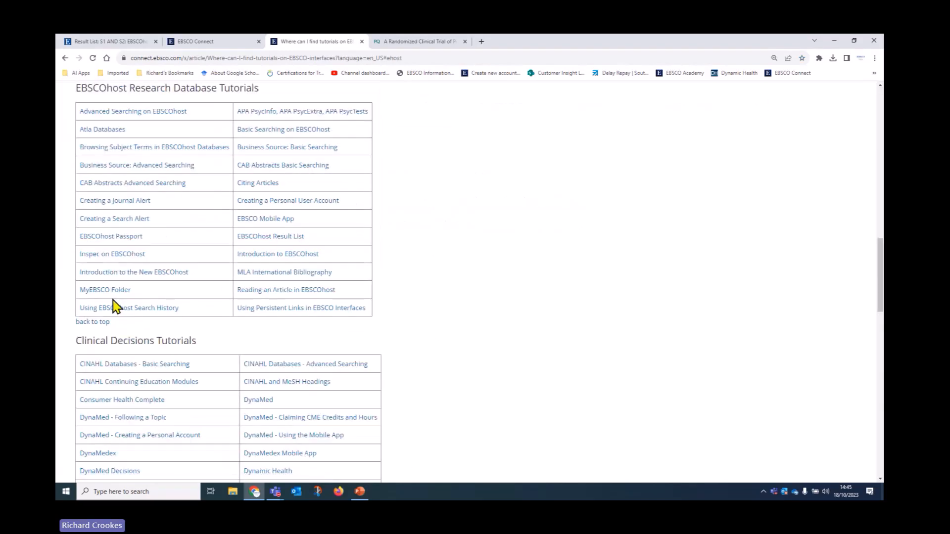
{"action": "left_click", "coordinate": [103, 308]}
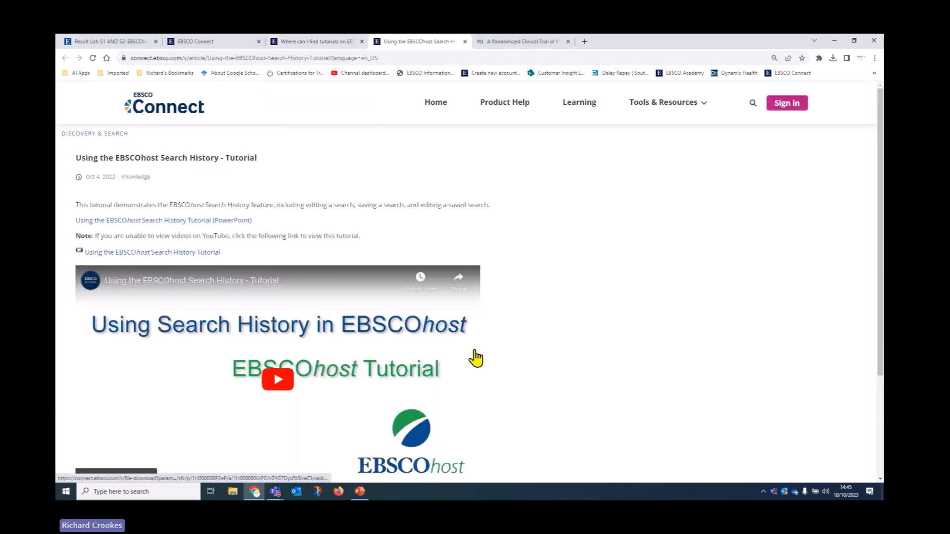
{"action": "scroll", "coordinate": [475, 354], "scroll_direction": "down", "scroll_amount": 2}
{"action": "scroll", "coordinate": [476, 357], "scroll_direction": "up", "scroll_amount": 2}
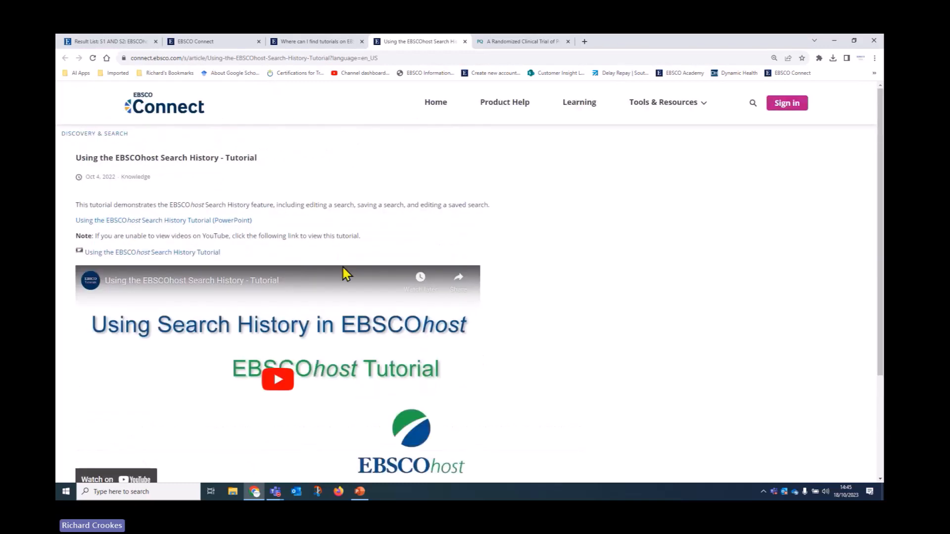
{"action": "left_click", "coordinate": [439, 106]}
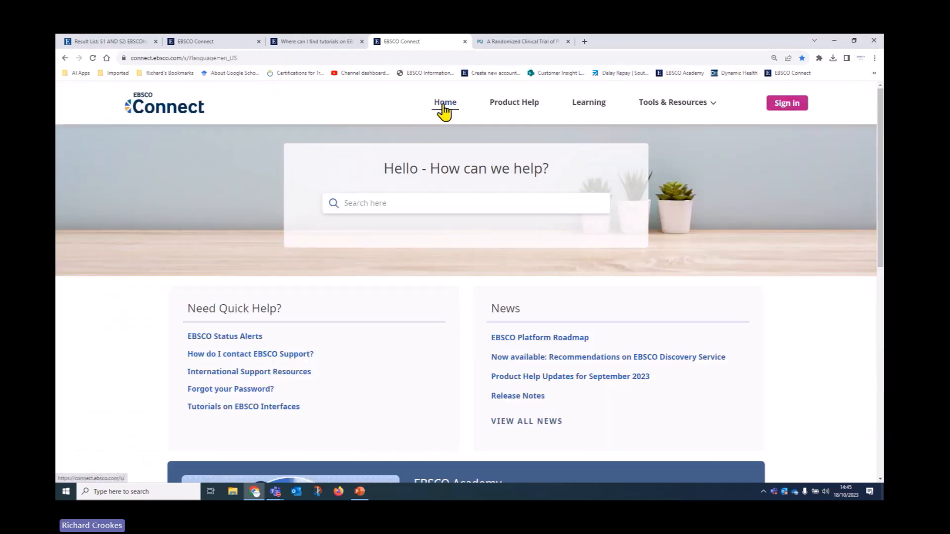
Step: Open the CINAHL/MeSH Subject Headings tutorial under Clinical Decisions Tutorials, then return to the home tab
{"action": "left_click", "coordinate": [211, 419]}
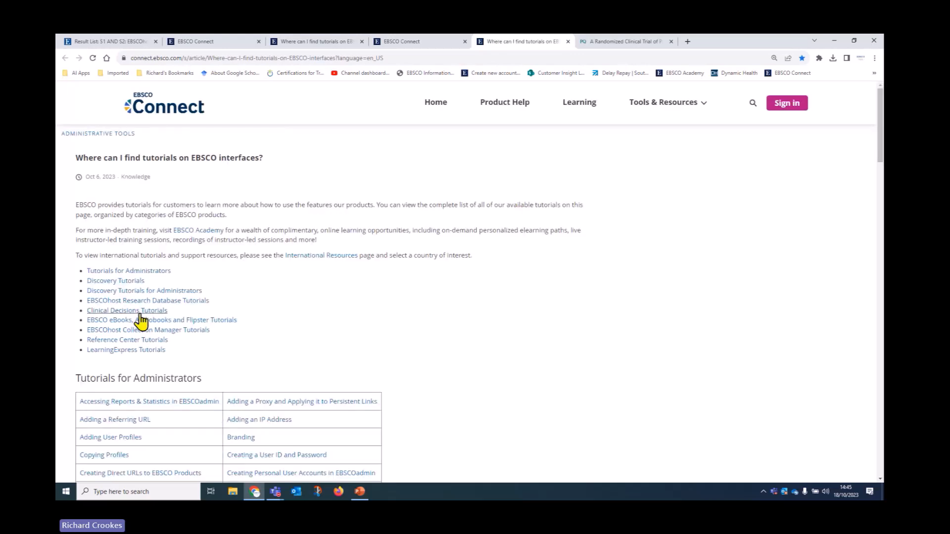
{"action": "left_click", "coordinate": [141, 308]}
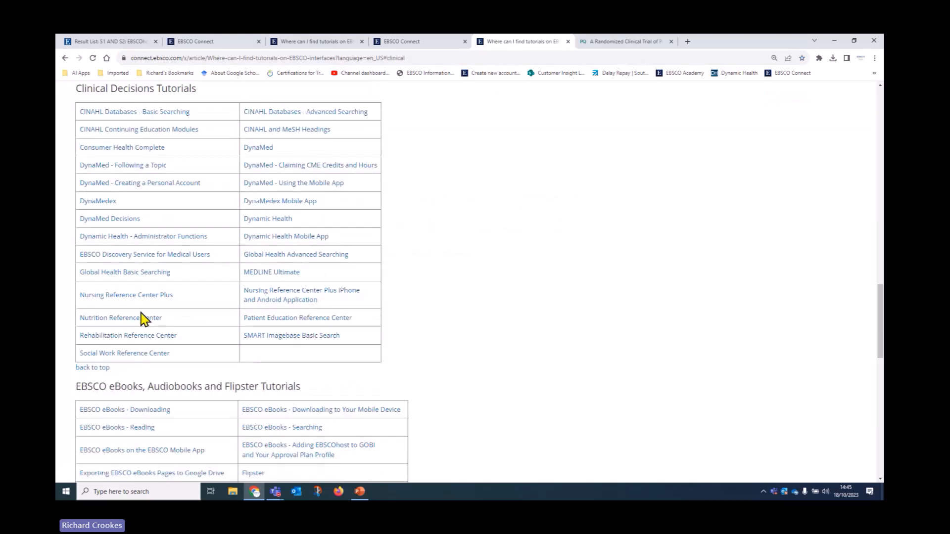
{"action": "left_click", "coordinate": [260, 129]}
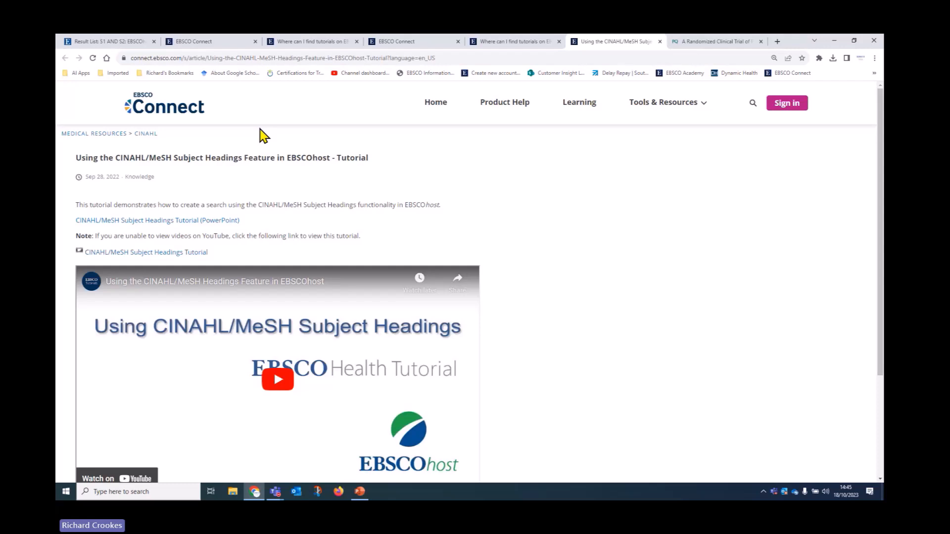
{"action": "scroll", "coordinate": [208, 335], "scroll_direction": "down", "scroll_amount": 1}
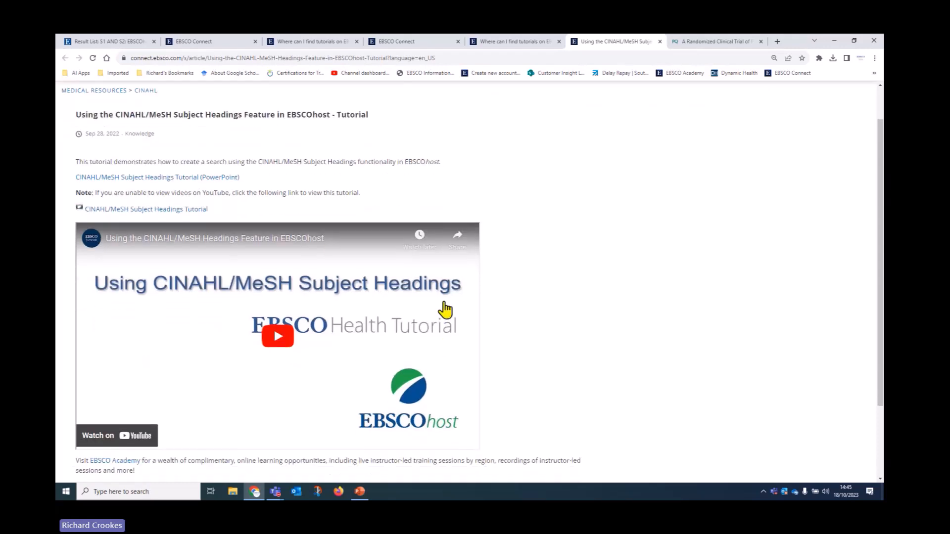
{"action": "scroll", "coordinate": [418, 328], "scroll_direction": "down", "scroll_amount": 1}
{"action": "scroll", "coordinate": [407, 356], "scroll_direction": "up", "scroll_amount": 2}
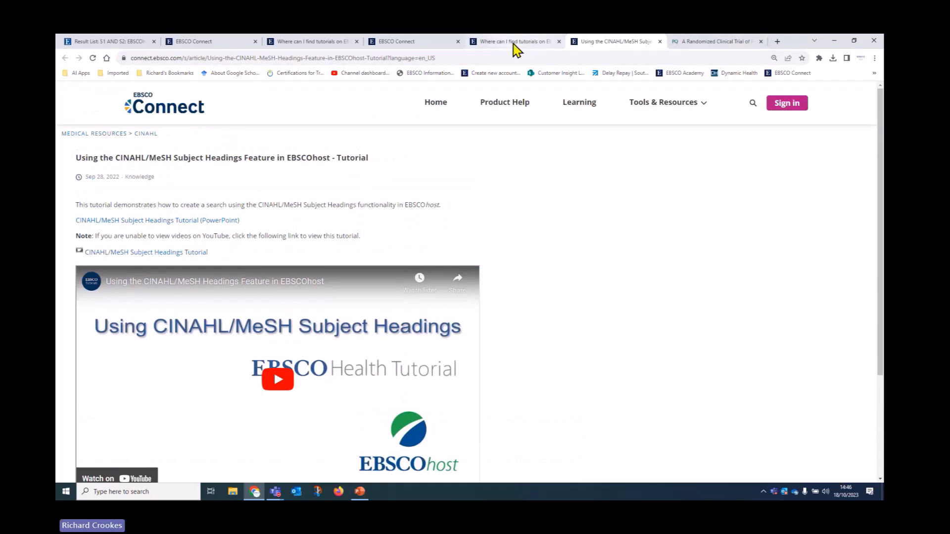
{"action": "left_click", "coordinate": [446, 44]}
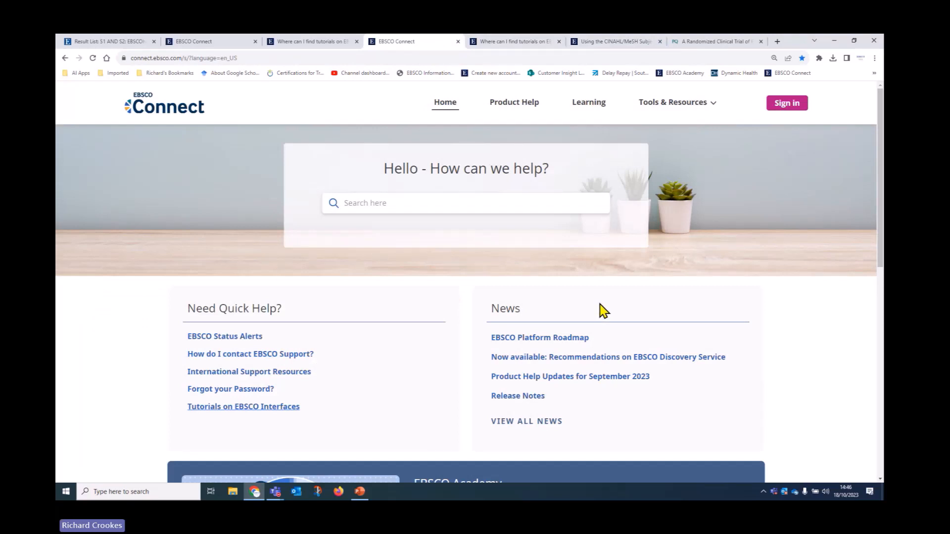
Step: Browse to the 24-minute CINAHL Headings course in the CINAHL eLearning path, then go to sign-in
{"action": "left_click", "coordinate": [599, 111]}
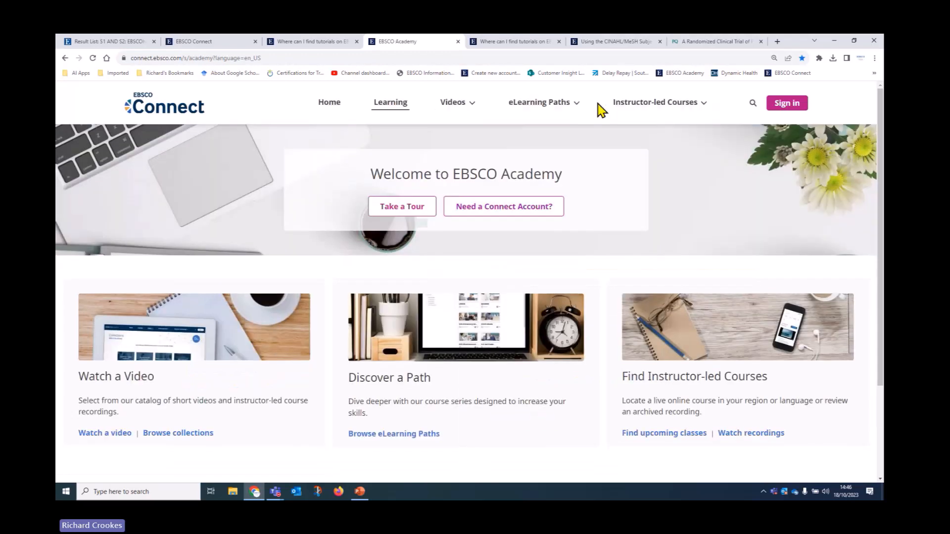
{"action": "left_click", "coordinate": [424, 438]}
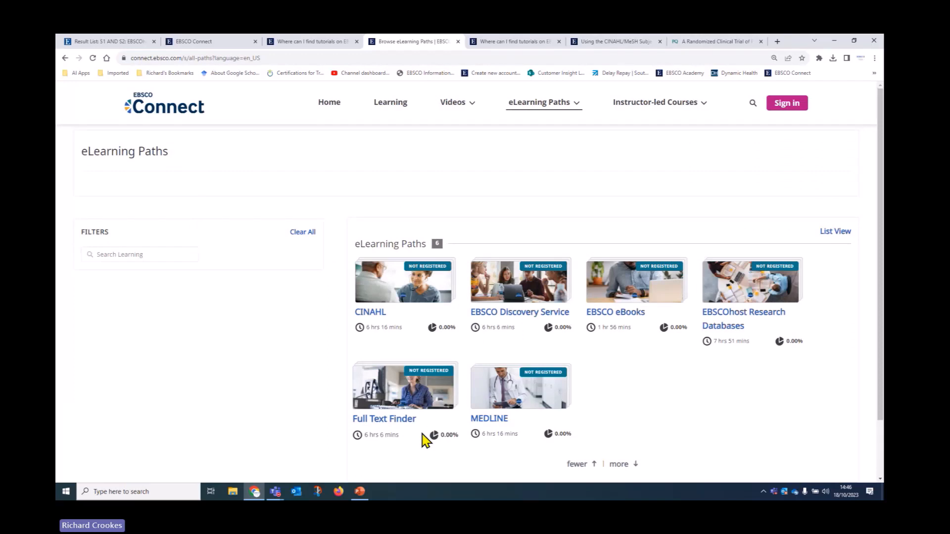
{"action": "left_click", "coordinate": [402, 296]}
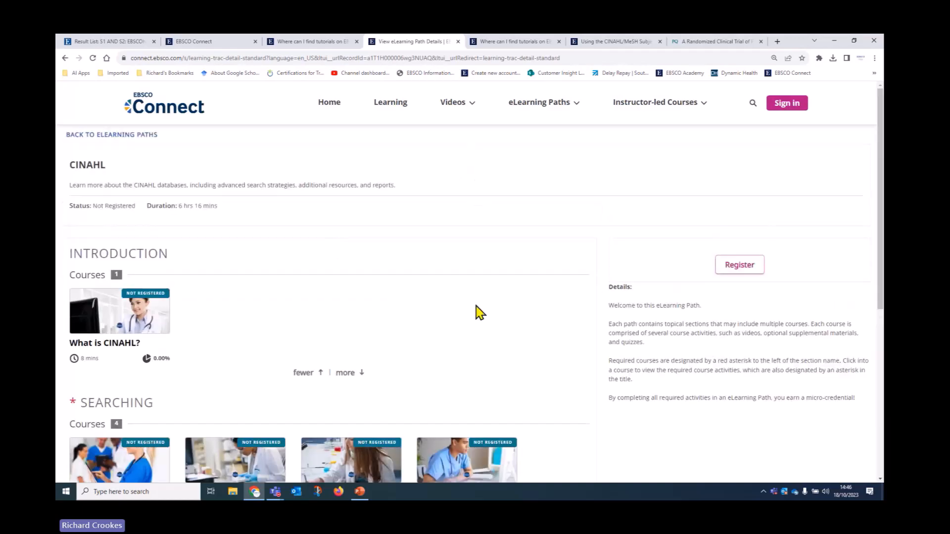
{"action": "scroll", "coordinate": [476, 306], "scroll_direction": "down", "scroll_amount": 1}
{"action": "scroll", "coordinate": [476, 306], "scroll_direction": "down", "scroll_amount": 2}
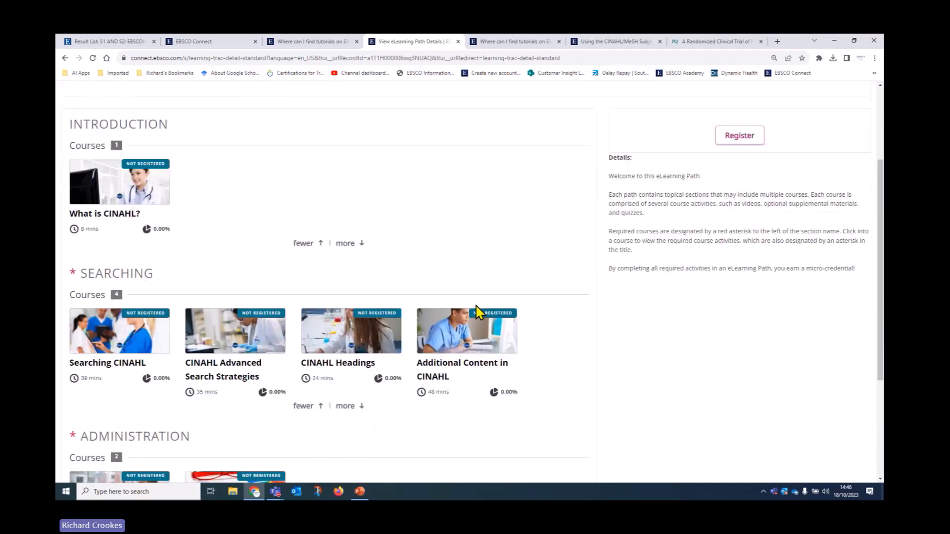
{"action": "left_click", "coordinate": [357, 356]}
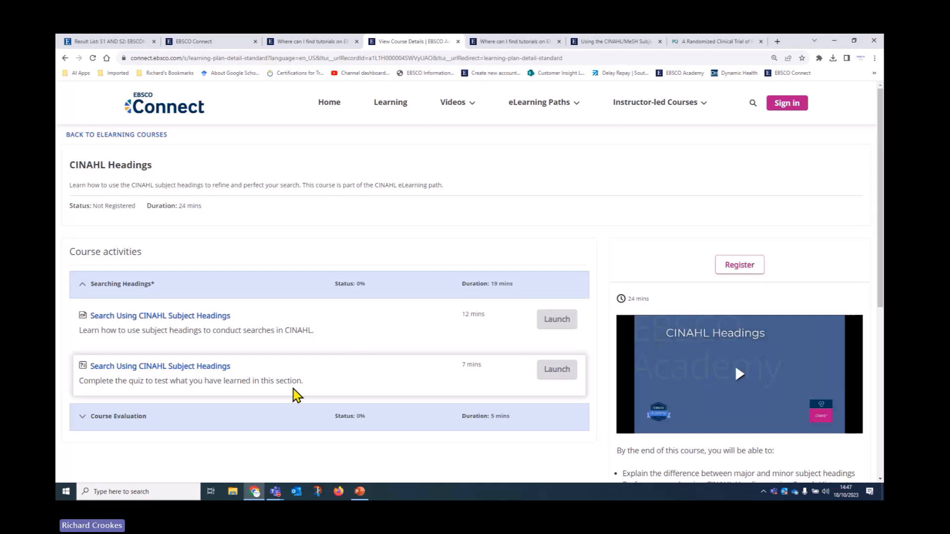
{"action": "left_click", "coordinate": [802, 105]}
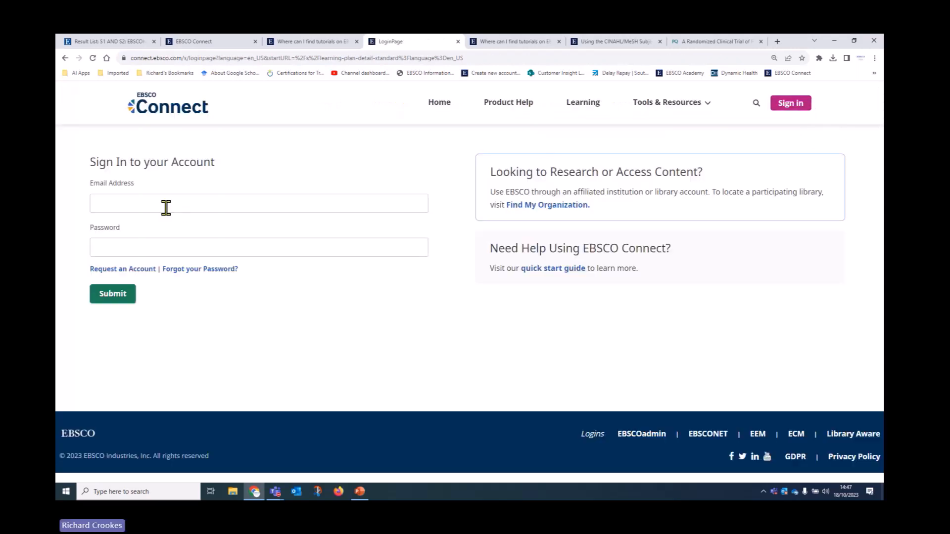
Step: Follow the Request an Account link on the EBSCO Connect sign-in page
{"action": "left_click", "coordinate": [130, 270]}
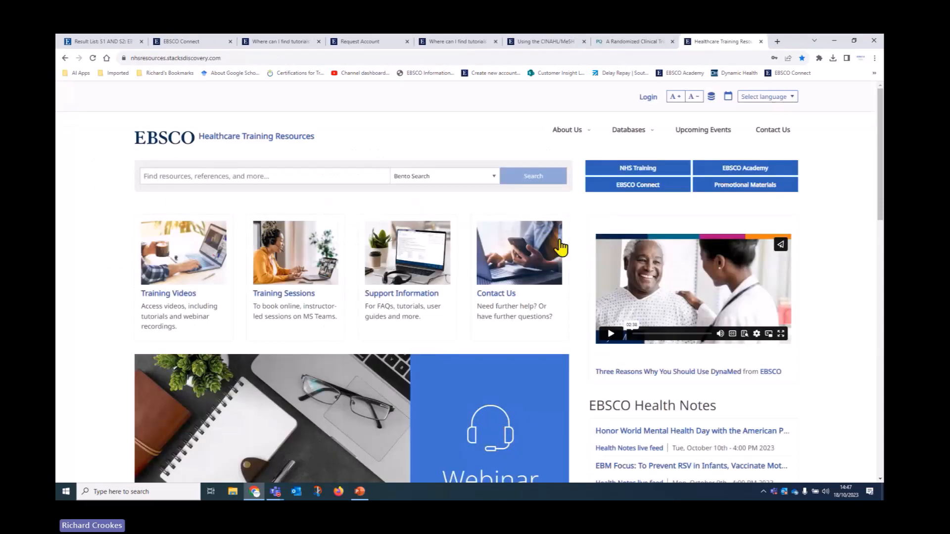
Step: Browse the EBSCO UK YouTube channel's training videos, then return to Healthcare Training Resources
{"action": "scroll", "coordinate": [561, 248], "scroll_direction": "down", "scroll_amount": 1}
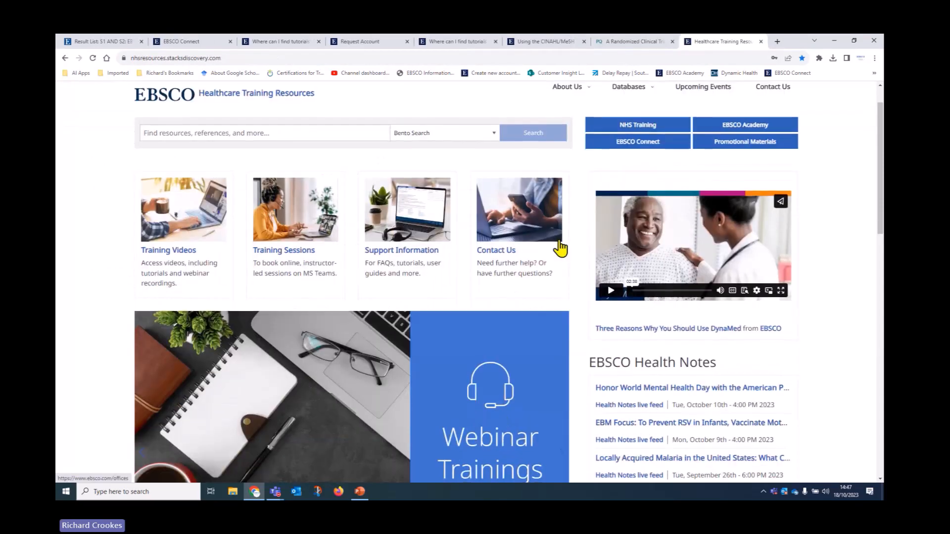
{"action": "left_click", "coordinate": [189, 252]}
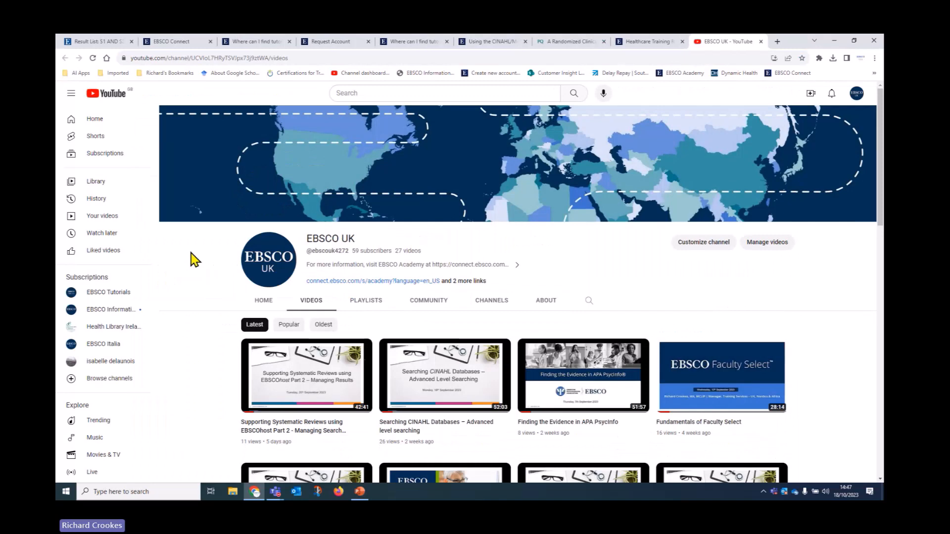
{"action": "scroll", "coordinate": [212, 267], "scroll_direction": "down", "scroll_amount": 3}
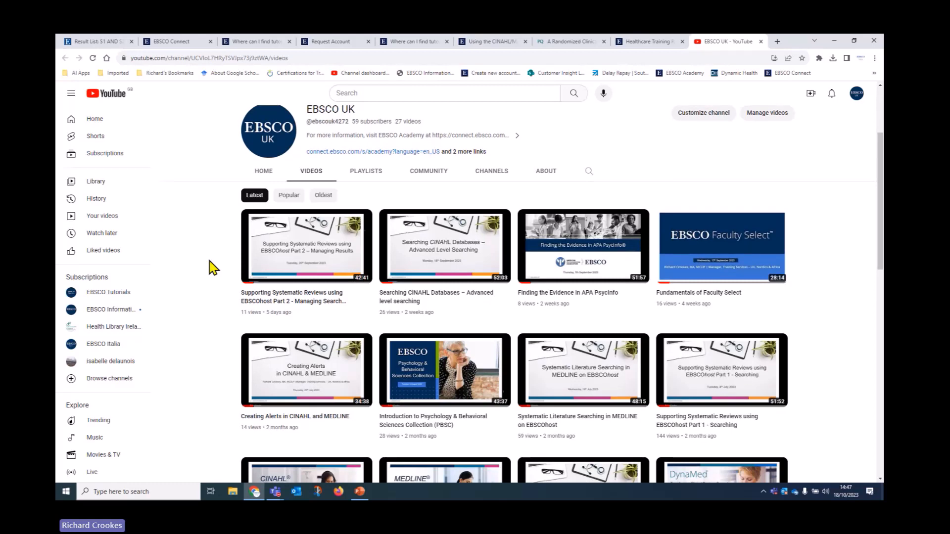
{"action": "scroll", "coordinate": [213, 268], "scroll_direction": "down", "scroll_amount": 3}
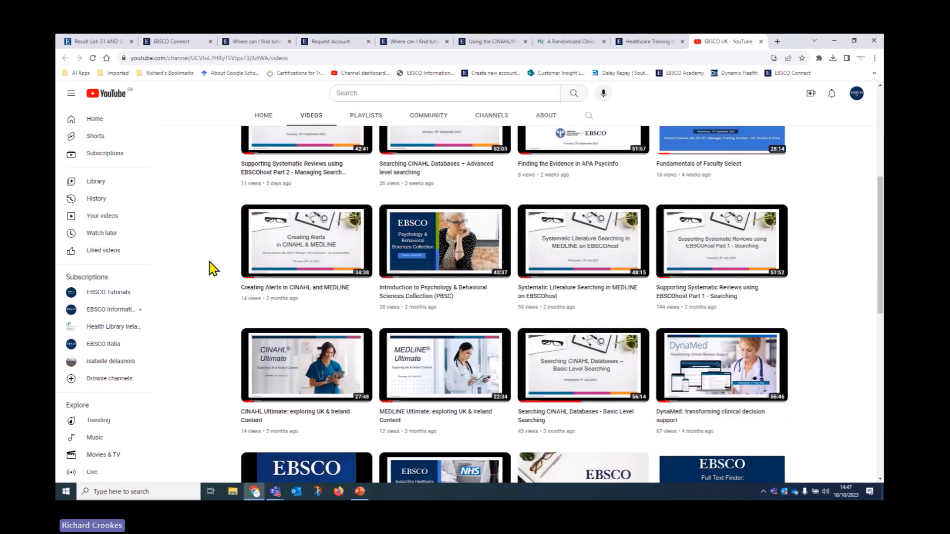
{"action": "scroll", "coordinate": [212, 268], "scroll_direction": "up", "scroll_amount": 5}
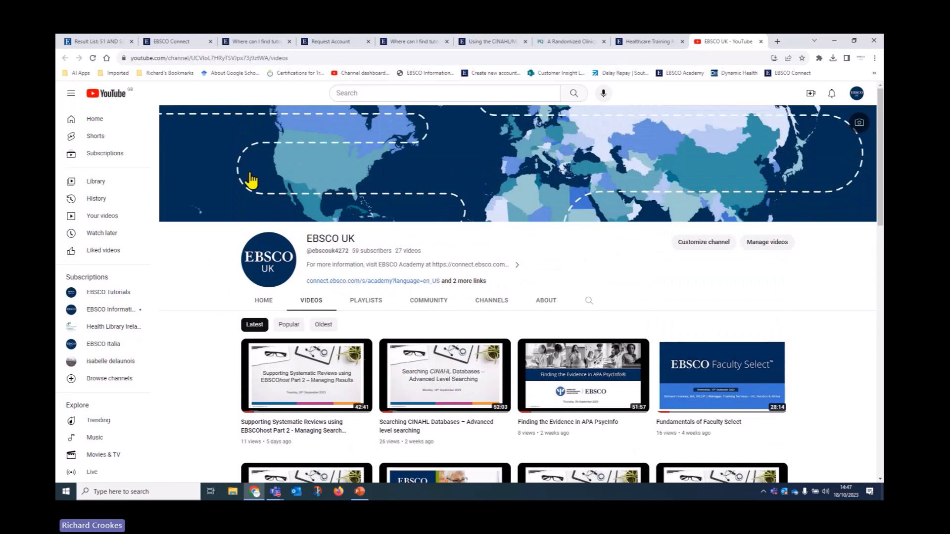
{"action": "left_click", "coordinate": [676, 42]}
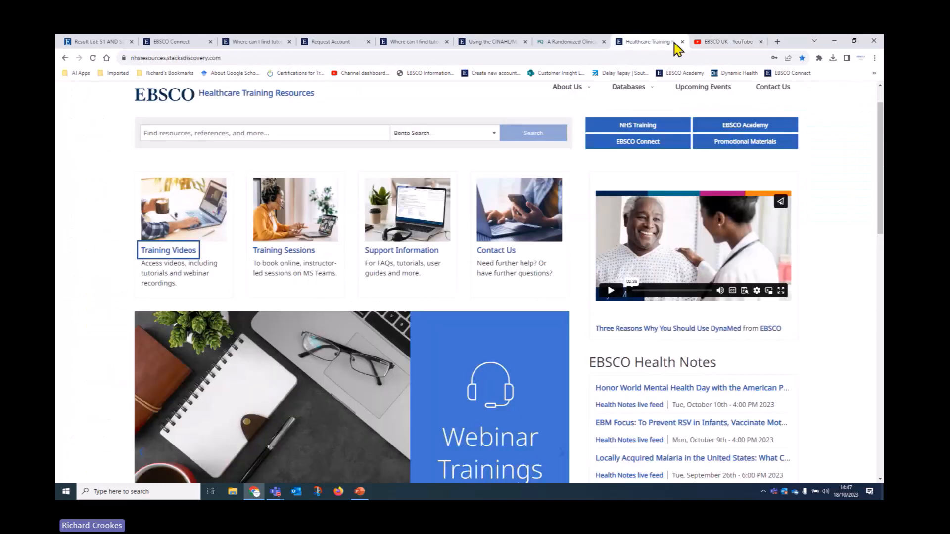
Step: View November 2023 dates for the Systematic Searching in MEDLINE Calendly session, then return
{"action": "left_click", "coordinate": [295, 254]}
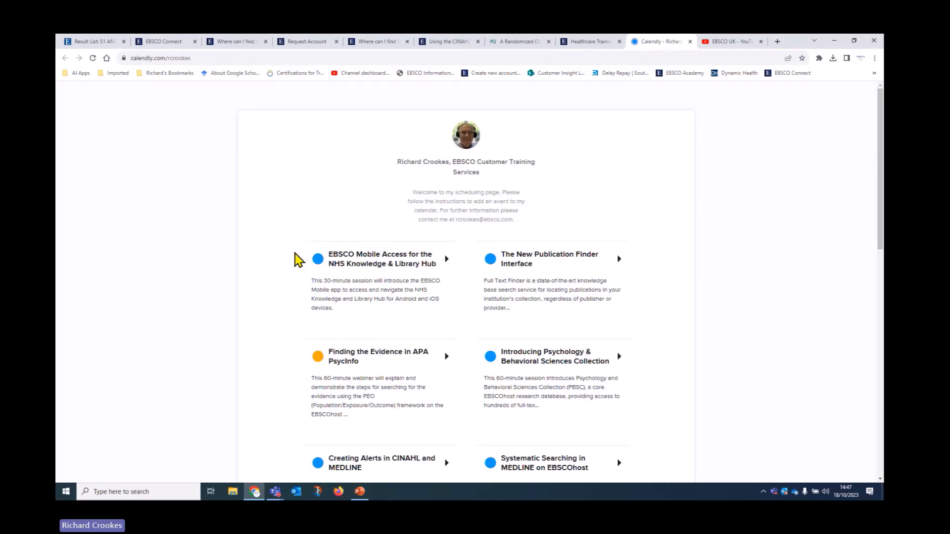
{"action": "scroll", "coordinate": [297, 260], "scroll_direction": "down", "scroll_amount": 4}
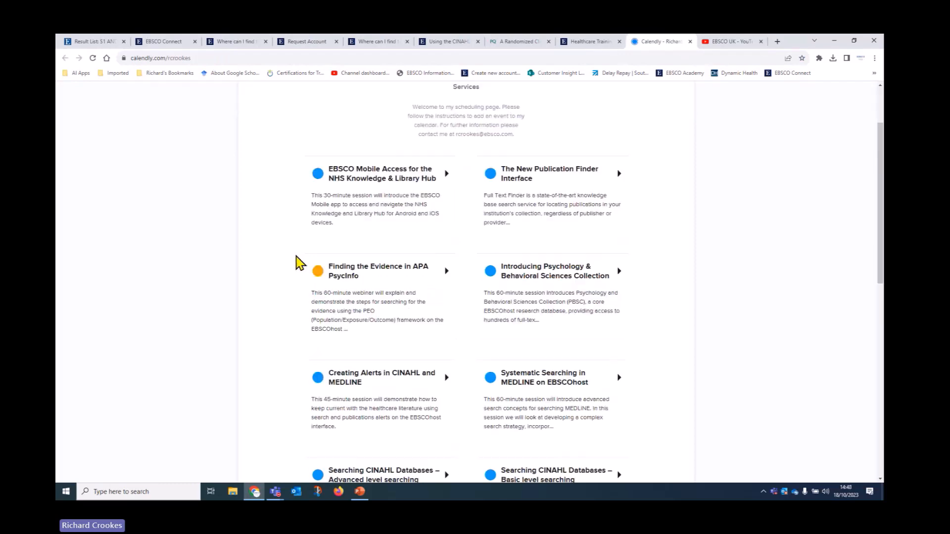
{"action": "left_click", "coordinate": [526, 252]}
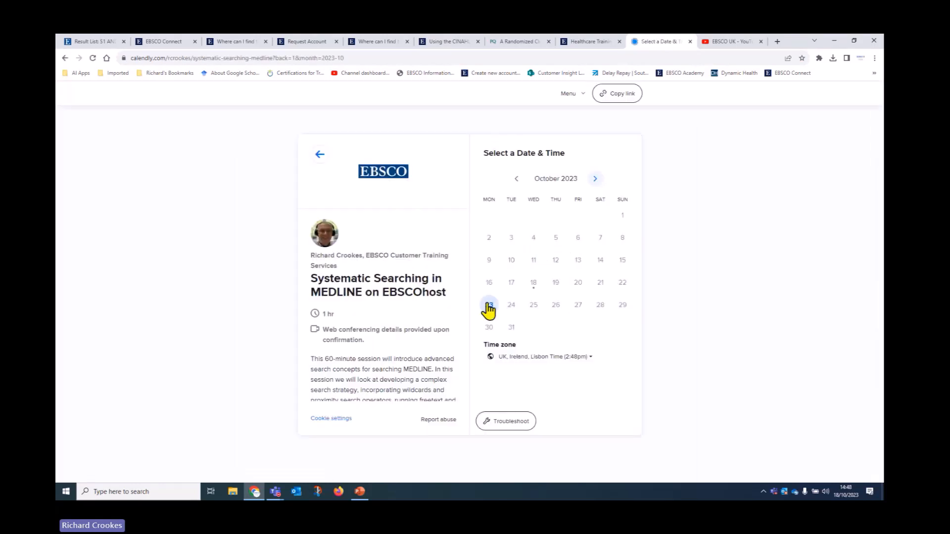
{"action": "left_click", "coordinate": [597, 179]}
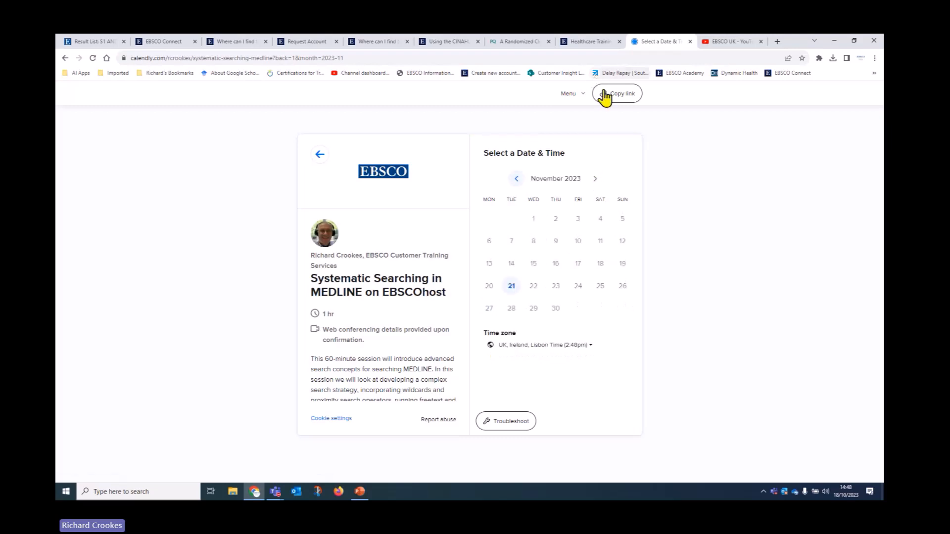
{"action": "left_click", "coordinate": [597, 48]}
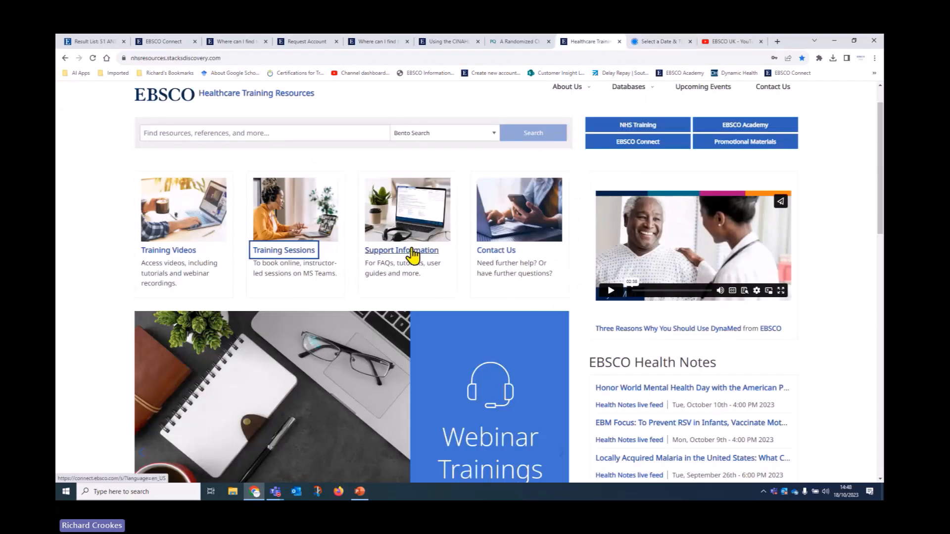
Step: Filter the Resource Materials list to the CINAHL topic
{"action": "mouse_move", "coordinate": [654, 94]}
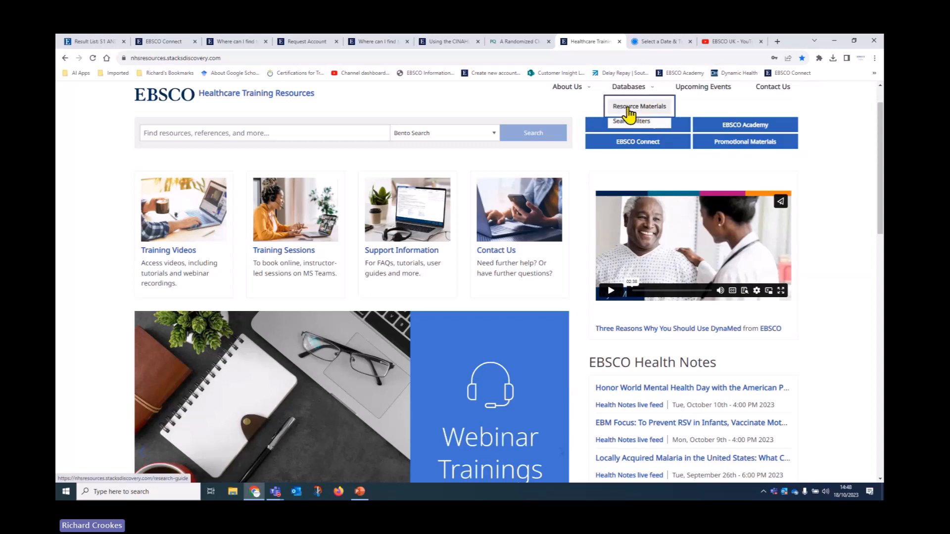
{"action": "left_click", "coordinate": [639, 107]}
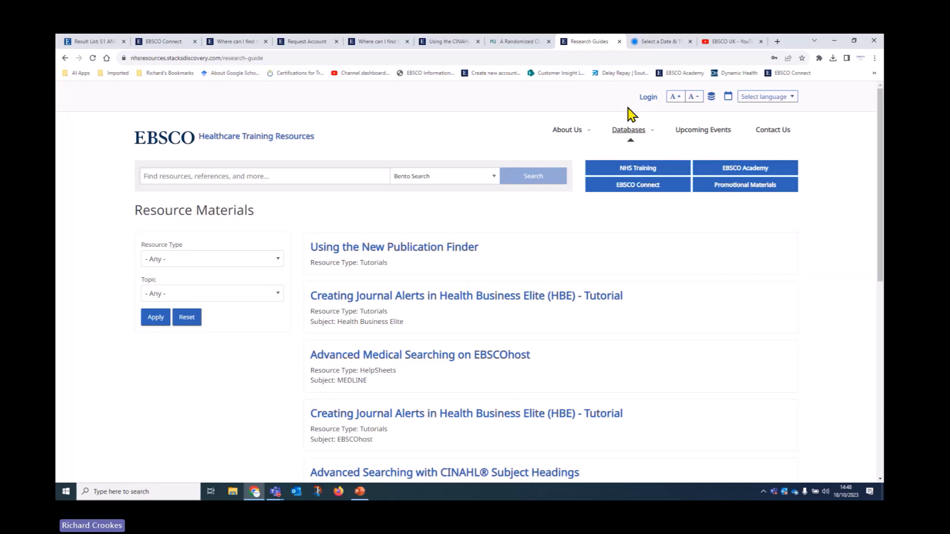
{"action": "left_click", "coordinate": [224, 296]}
{"action": "left_click", "coordinate": [166, 318]}
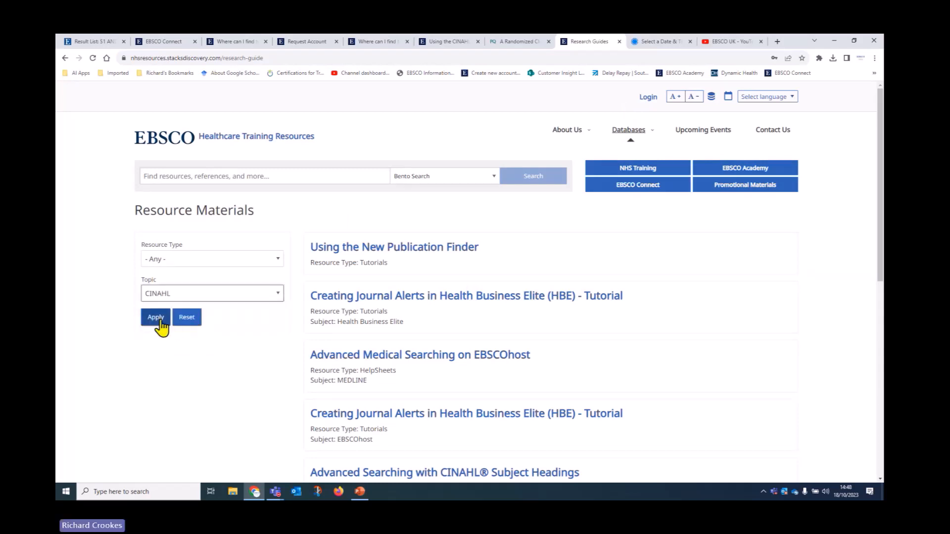
{"action": "left_click", "coordinate": [159, 324]}
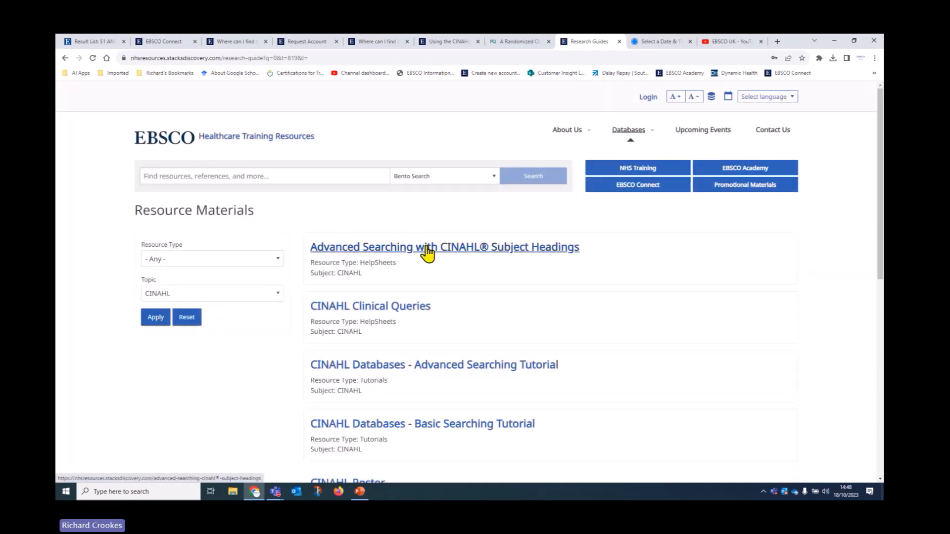
Step: Open the Using CINAHL/MeSH Subject Headings helpsheet from the filtered list
{"action": "scroll", "coordinate": [721, 358], "scroll_direction": "down", "scroll_amount": 4}
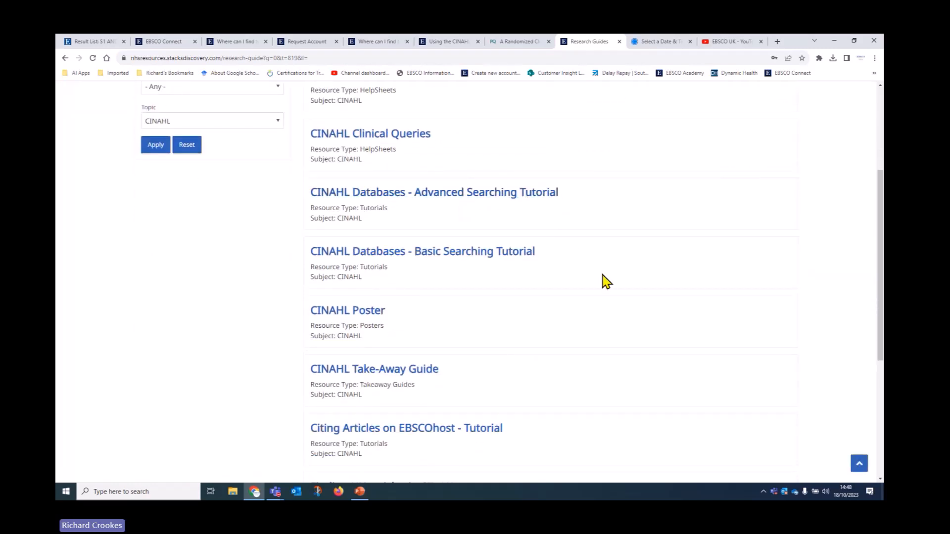
{"action": "scroll", "coordinate": [603, 280], "scroll_direction": "down", "scroll_amount": 2}
{"action": "scroll", "coordinate": [613, 310], "scroll_direction": "down", "scroll_amount": 3}
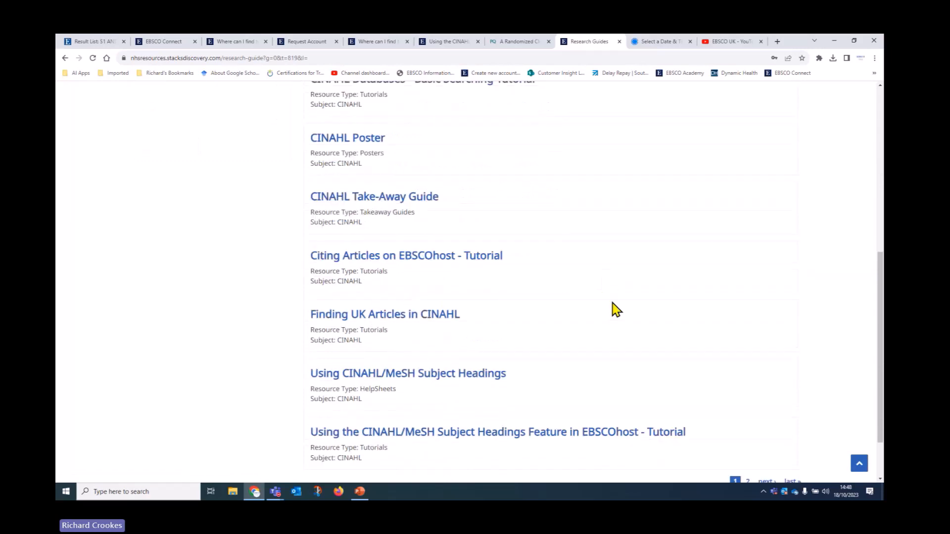
{"action": "left_click", "coordinate": [352, 306]}
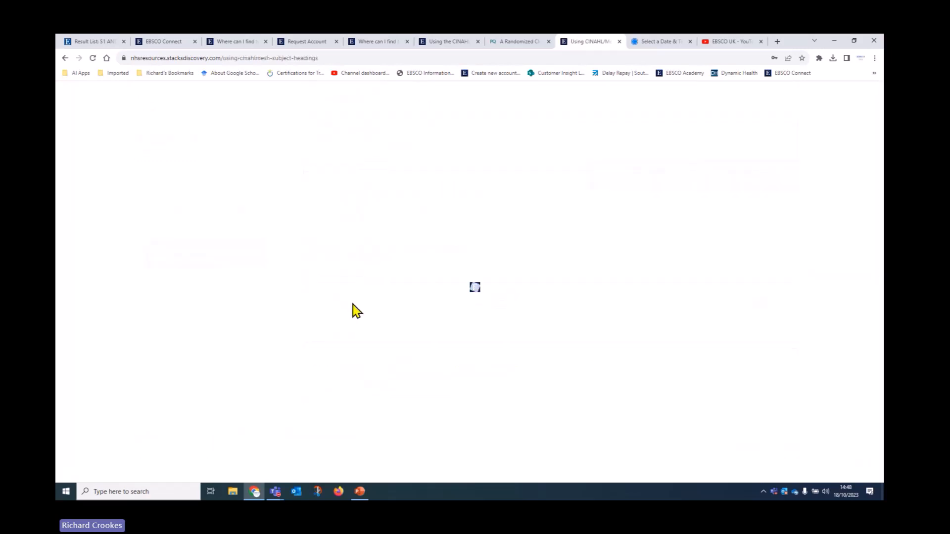
Step: Read the Using CINAHL/MeSH Subject Headings helpsheet in a new tab, then return to Healthcare Training Resources
{"action": "left_click", "coordinate": [582, 261]}
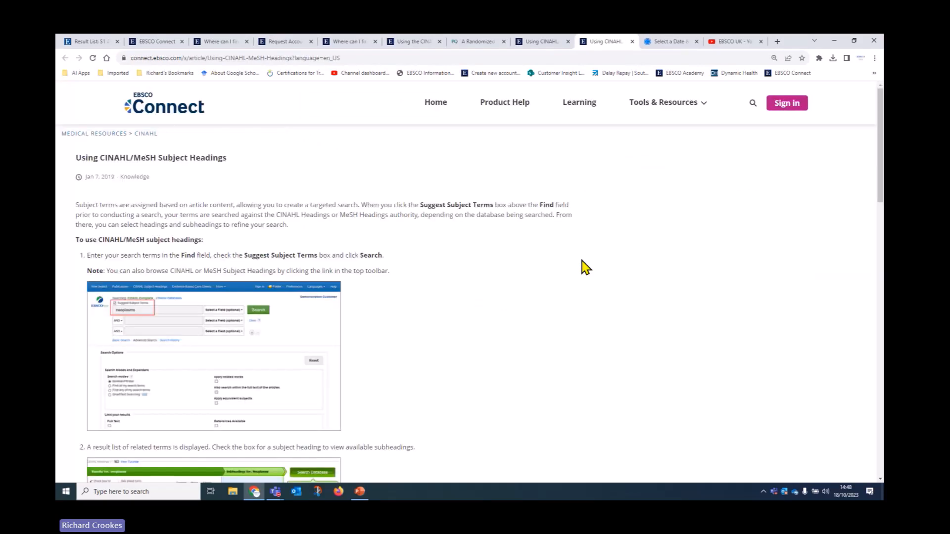
{"action": "scroll", "coordinate": [585, 313], "scroll_direction": "down", "scroll_amount": 2}
{"action": "scroll", "coordinate": [585, 312], "scroll_direction": "down", "scroll_amount": 8}
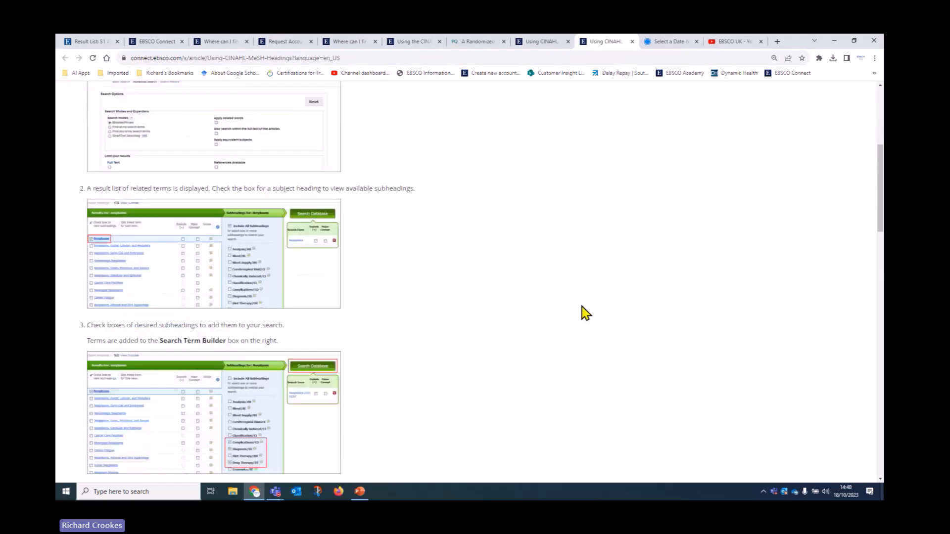
{"action": "scroll", "coordinate": [584, 312], "scroll_direction": "up", "scroll_amount": 10}
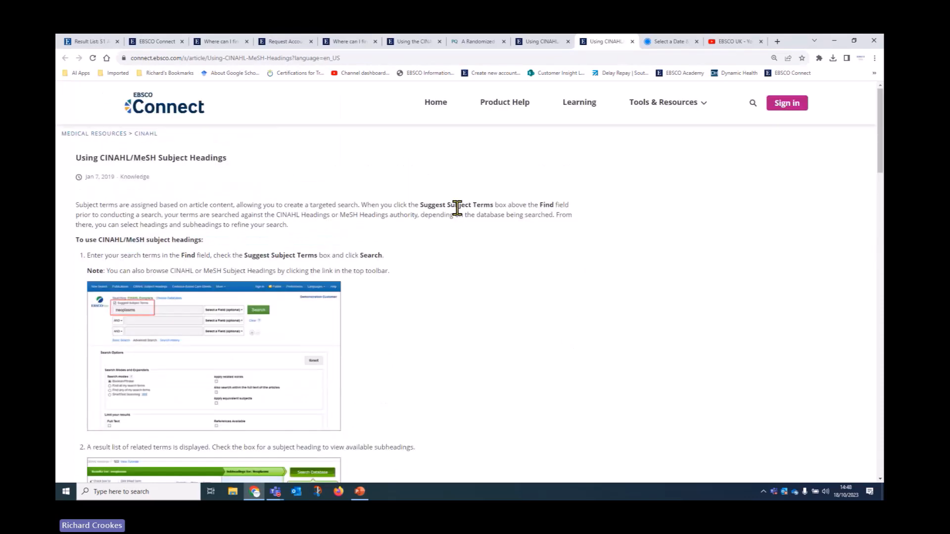
{"action": "left_click", "coordinate": [529, 44]}
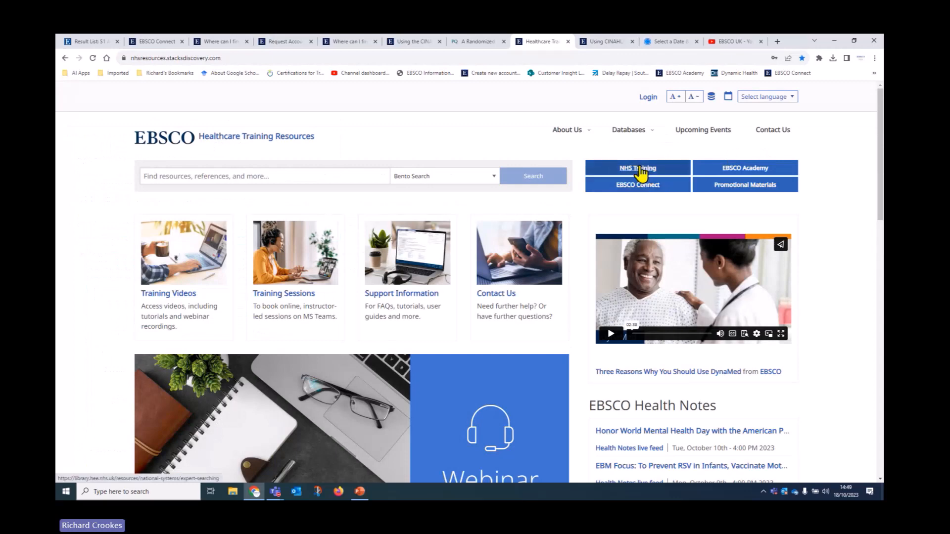
Step: Filter the Promotional Materials collection to show only Guide items
{"action": "left_click", "coordinate": [735, 190]}
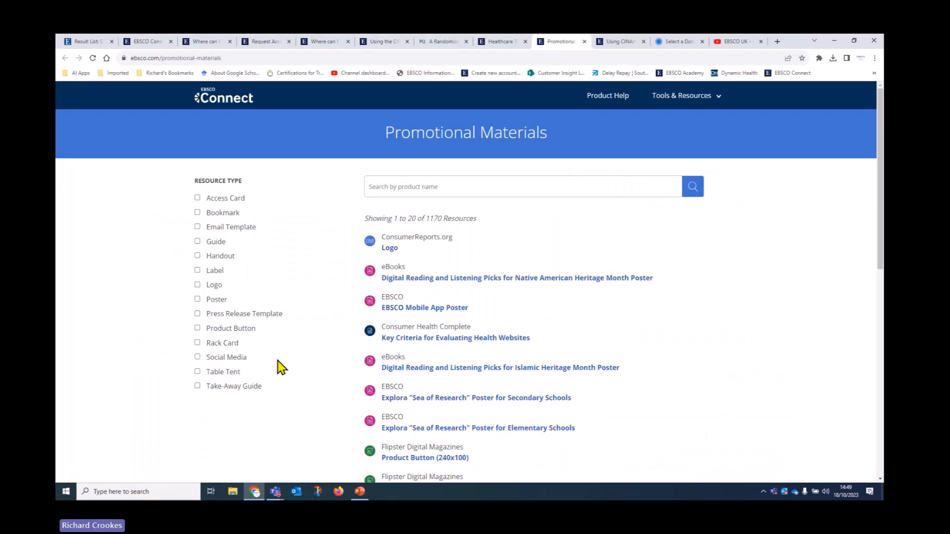
{"action": "left_click", "coordinate": [213, 242]}
{"action": "scroll", "coordinate": [647, 356], "scroll_direction": "down", "scroll_amount": 6}
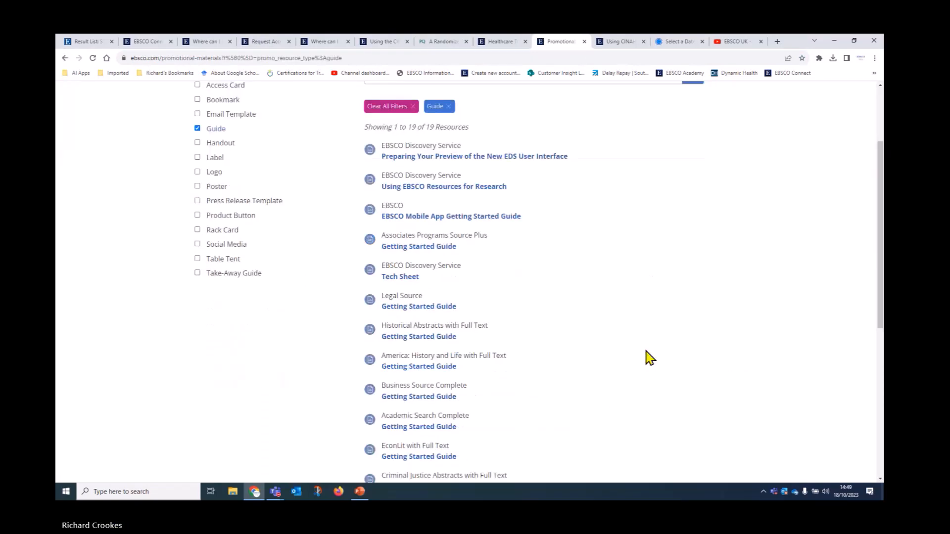
{"action": "scroll", "coordinate": [639, 361], "scroll_direction": "up", "scroll_amount": 6}
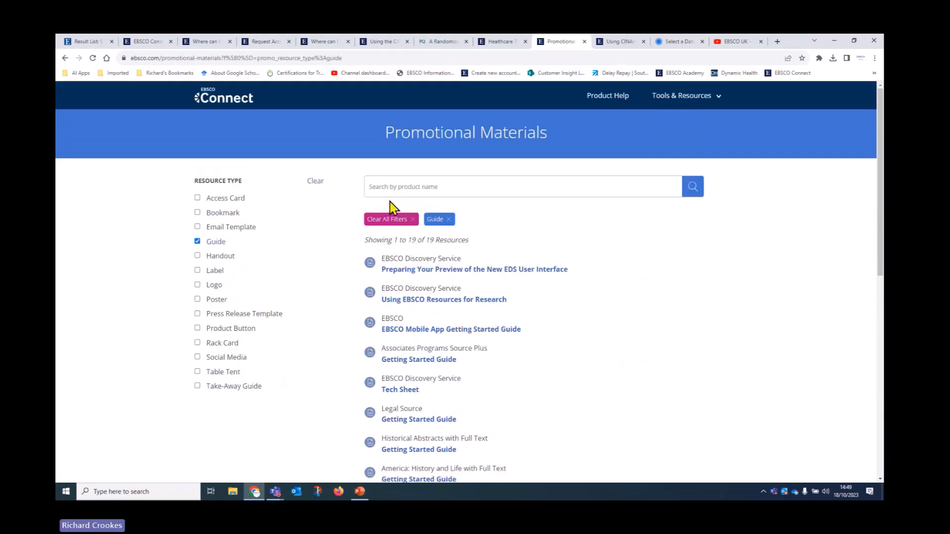
Step: Search the guides for CINAHL and open the CINAHL Database Take-Away Guide PDF
{"action": "left_click", "coordinate": [384, 187]}
{"action": "type", "text": "CINAHL"}
{"action": "key", "text": "Return"}
{"action": "scroll", "coordinate": [384, 321], "scroll_direction": "down", "scroll_amount": 5}
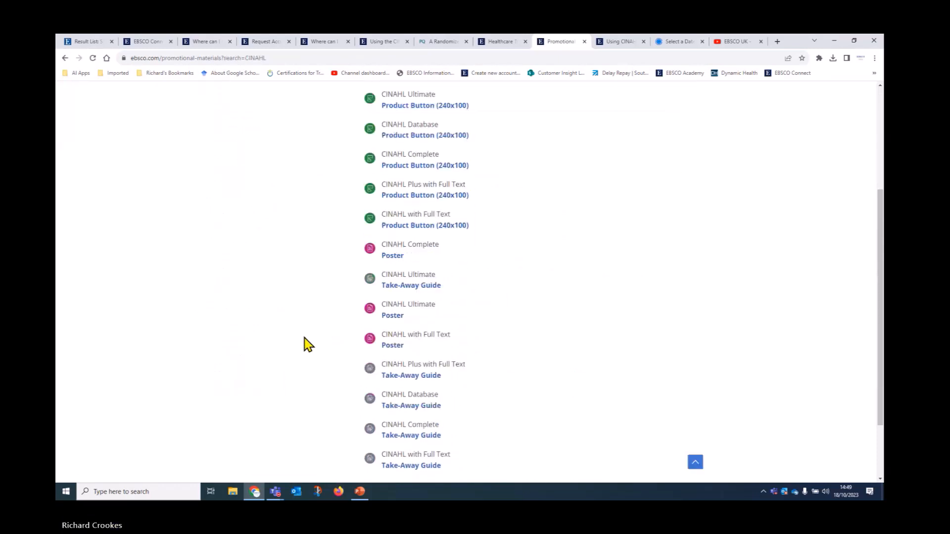
{"action": "scroll", "coordinate": [305, 344], "scroll_direction": "down", "scroll_amount": 3}
{"action": "left_click", "coordinate": [403, 322]}
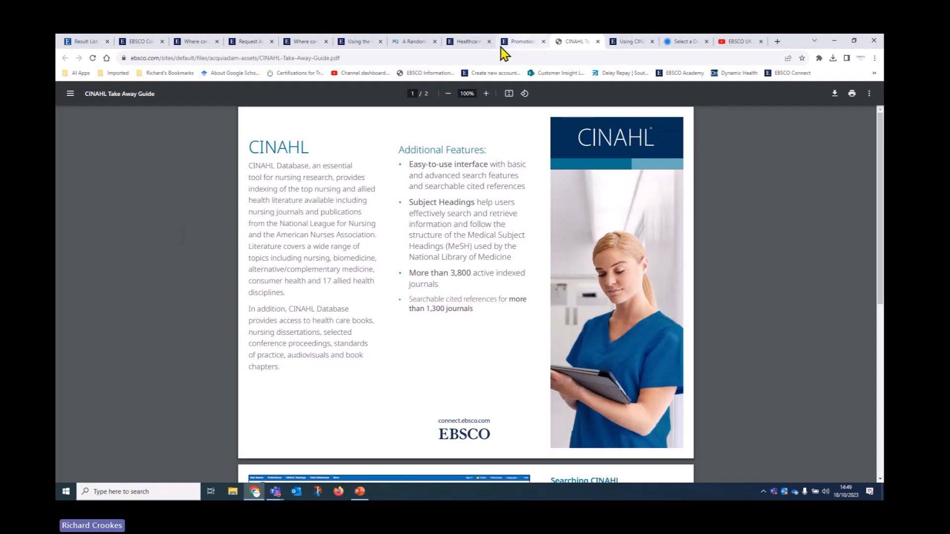
Step: Go back to the CINAHL search history page and scroll to its top
{"action": "left_click", "coordinate": [87, 44]}
{"action": "scroll", "coordinate": [383, 391], "scroll_direction": "up", "scroll_amount": 18}
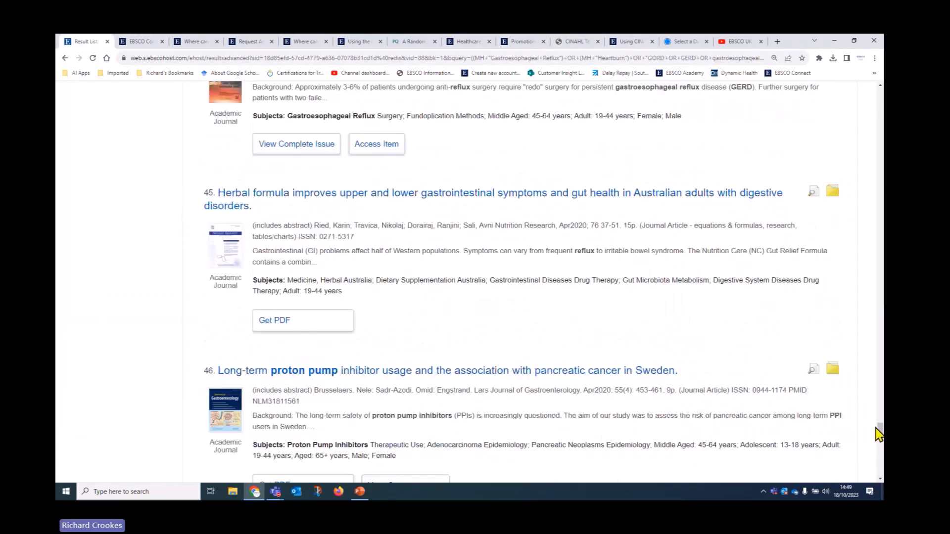
{"action": "left_click_drag", "start_coordinate": [880, 431], "coordinate": [880, 94]}
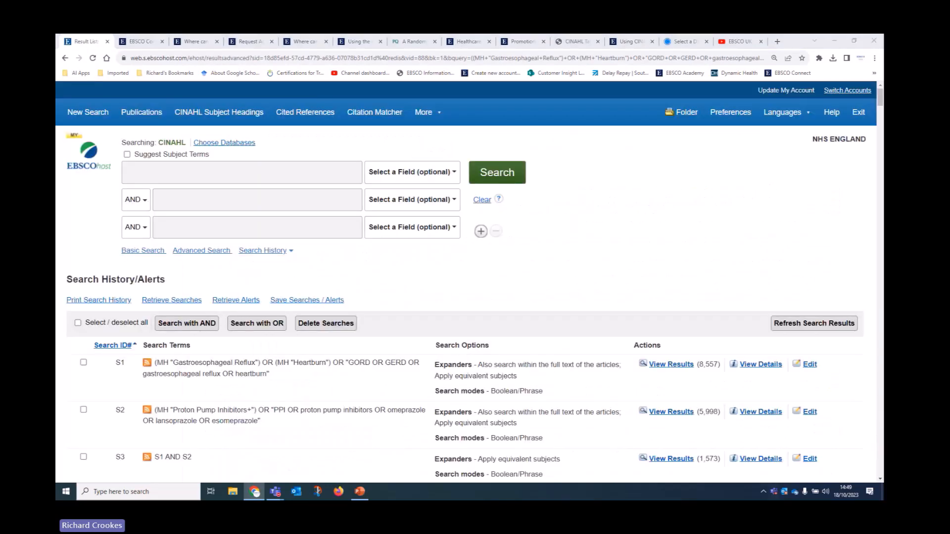
Step: Advance the slideshow from CINAHL Support past EBSCO Academy and eLearning Paths to NHS England / HSE Online Training
{"action": "key", "text": "alt+Tab"}
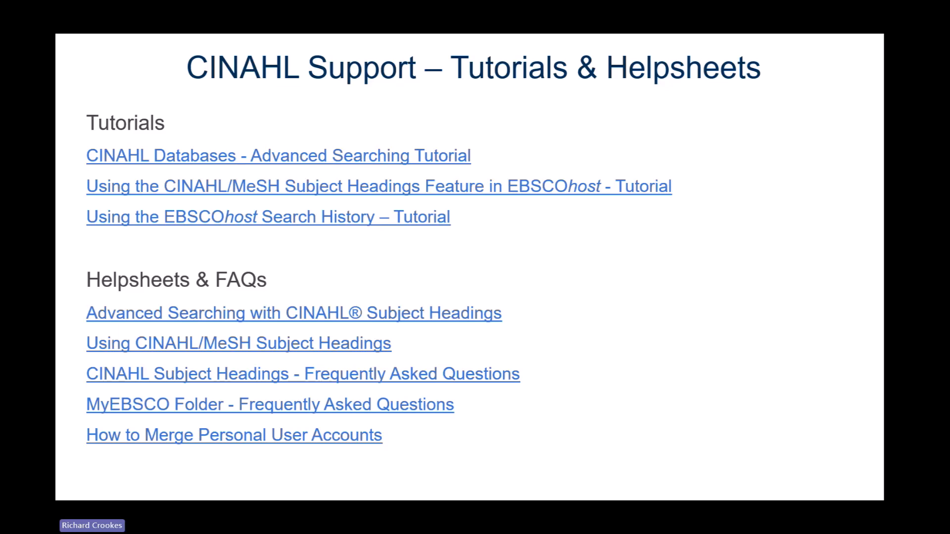
{"action": "key", "text": "Right"}
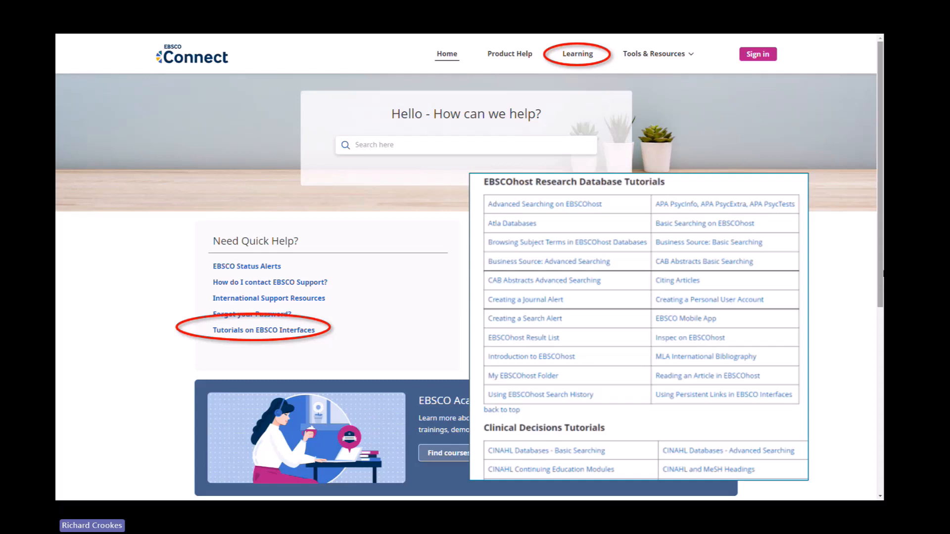
{"action": "key", "text": "Right"}
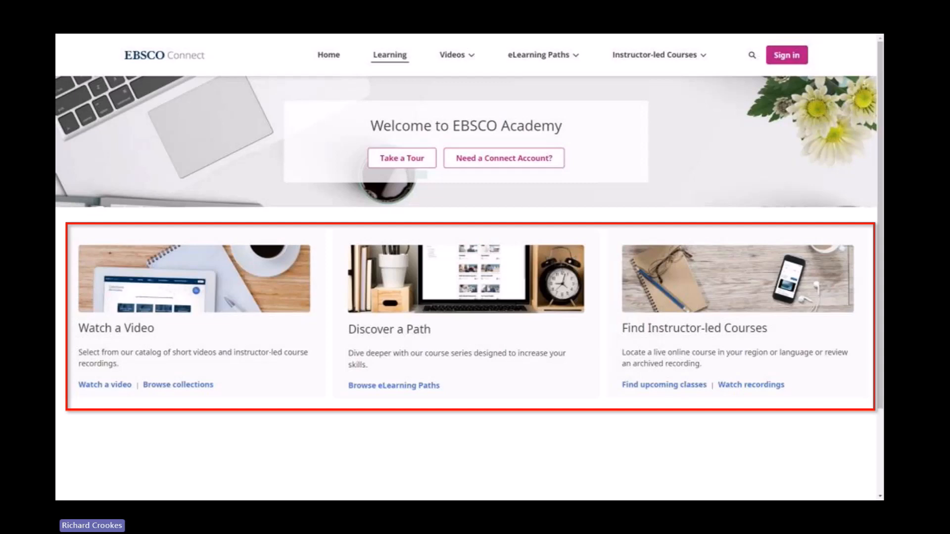
{"action": "key", "text": "Right"}
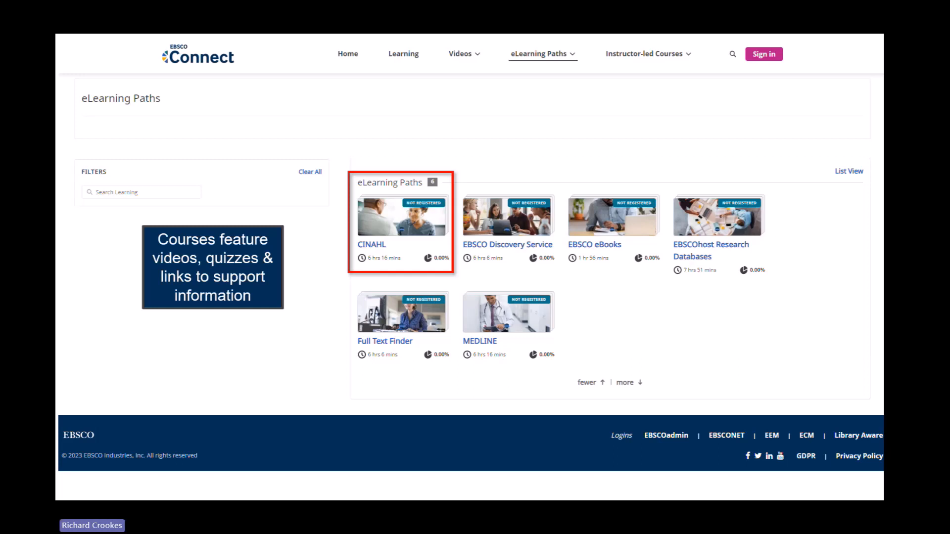
{"action": "key", "text": "Right"}
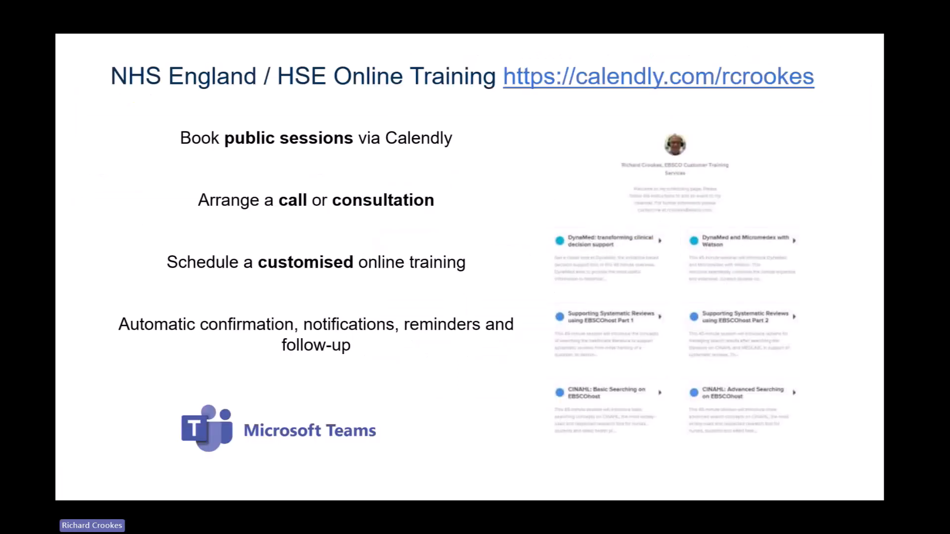